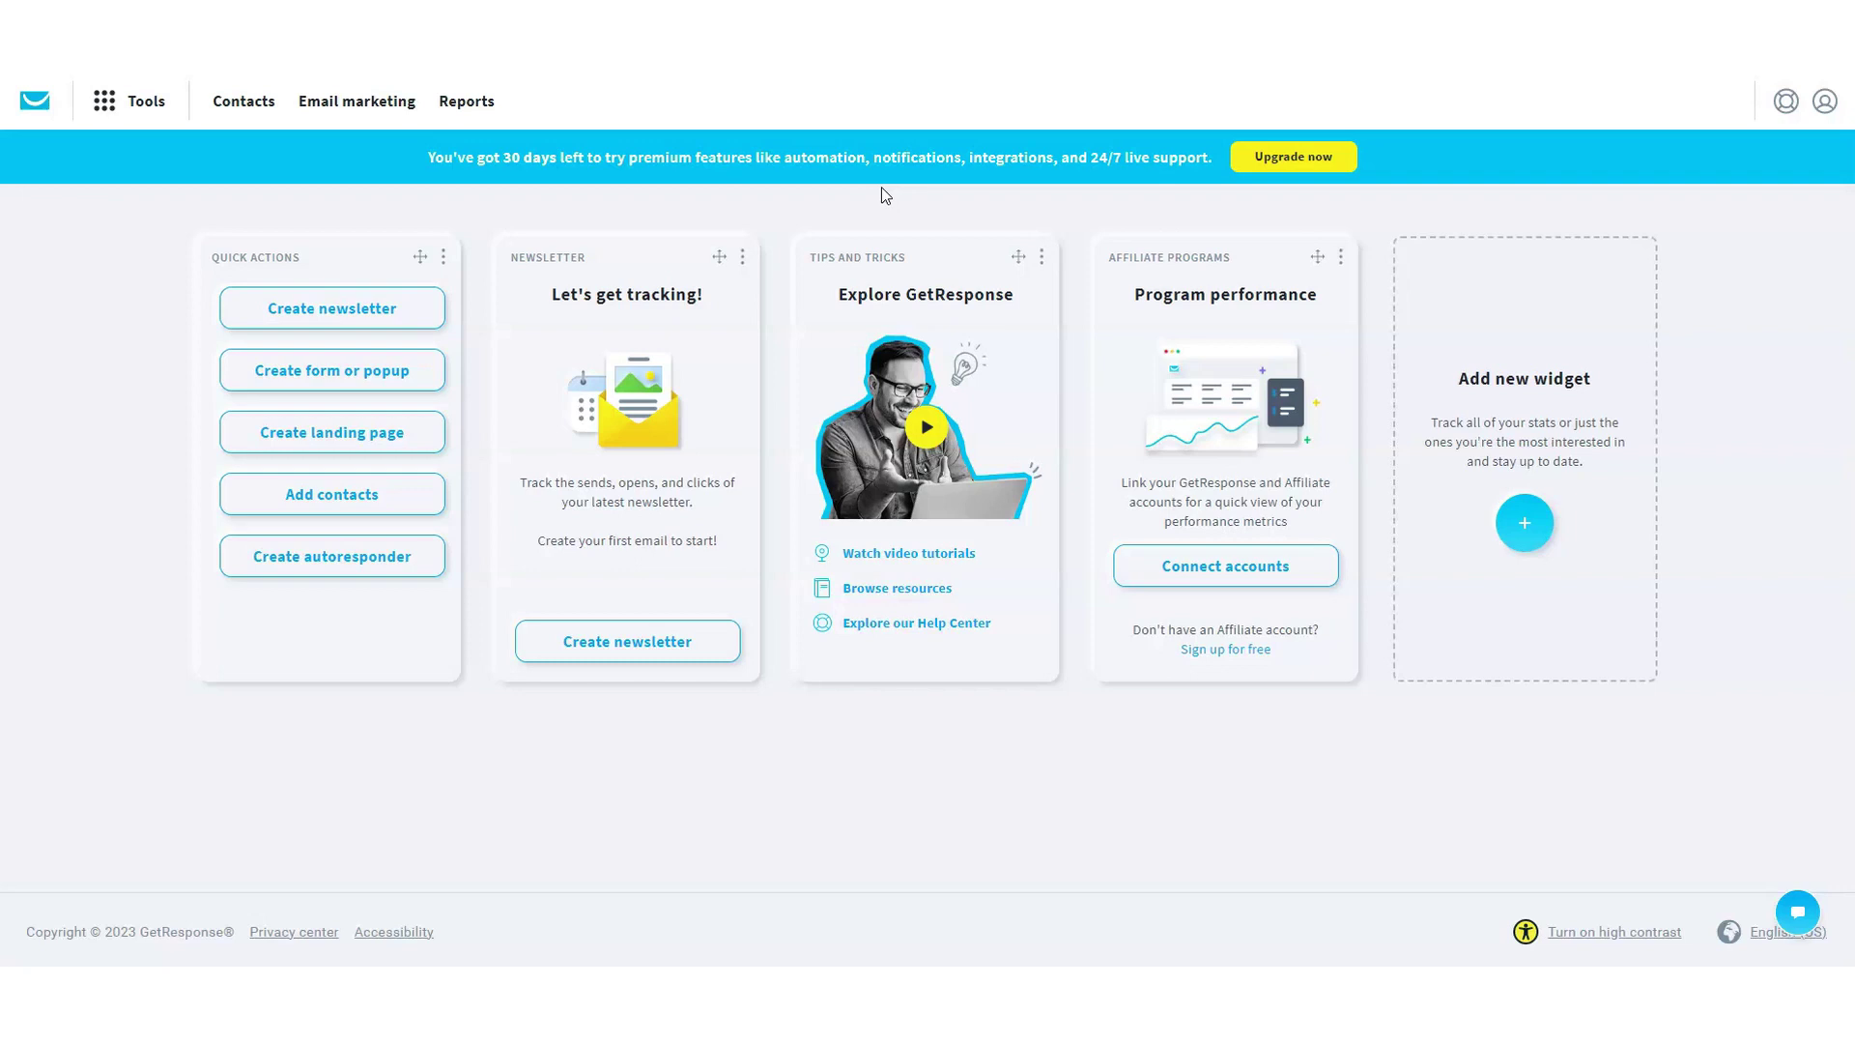
# - Start a new autoresponder from the autoresponders area and enter "Autoresponder 1" as its name
pyautogui.click(114, 116)
pyautogui.click(114, 106)
pyautogui.click(90, 232)
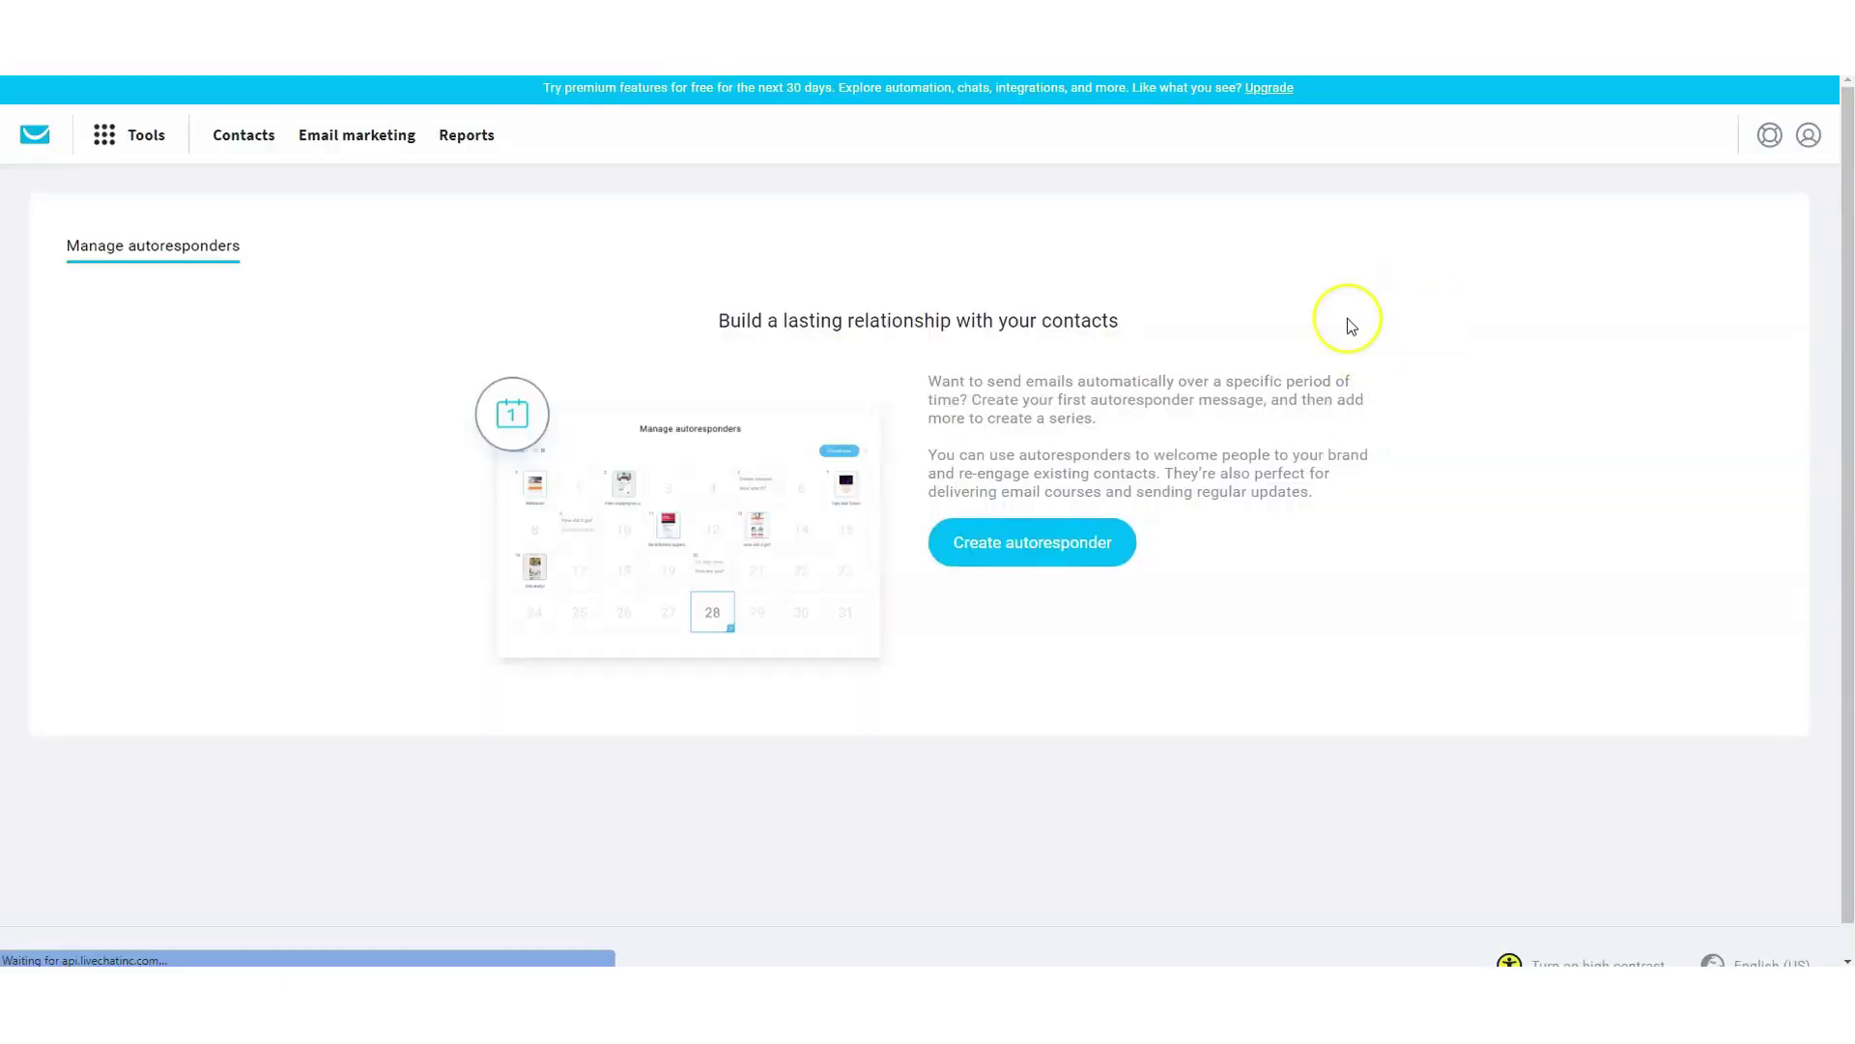
pyautogui.click(1058, 547)
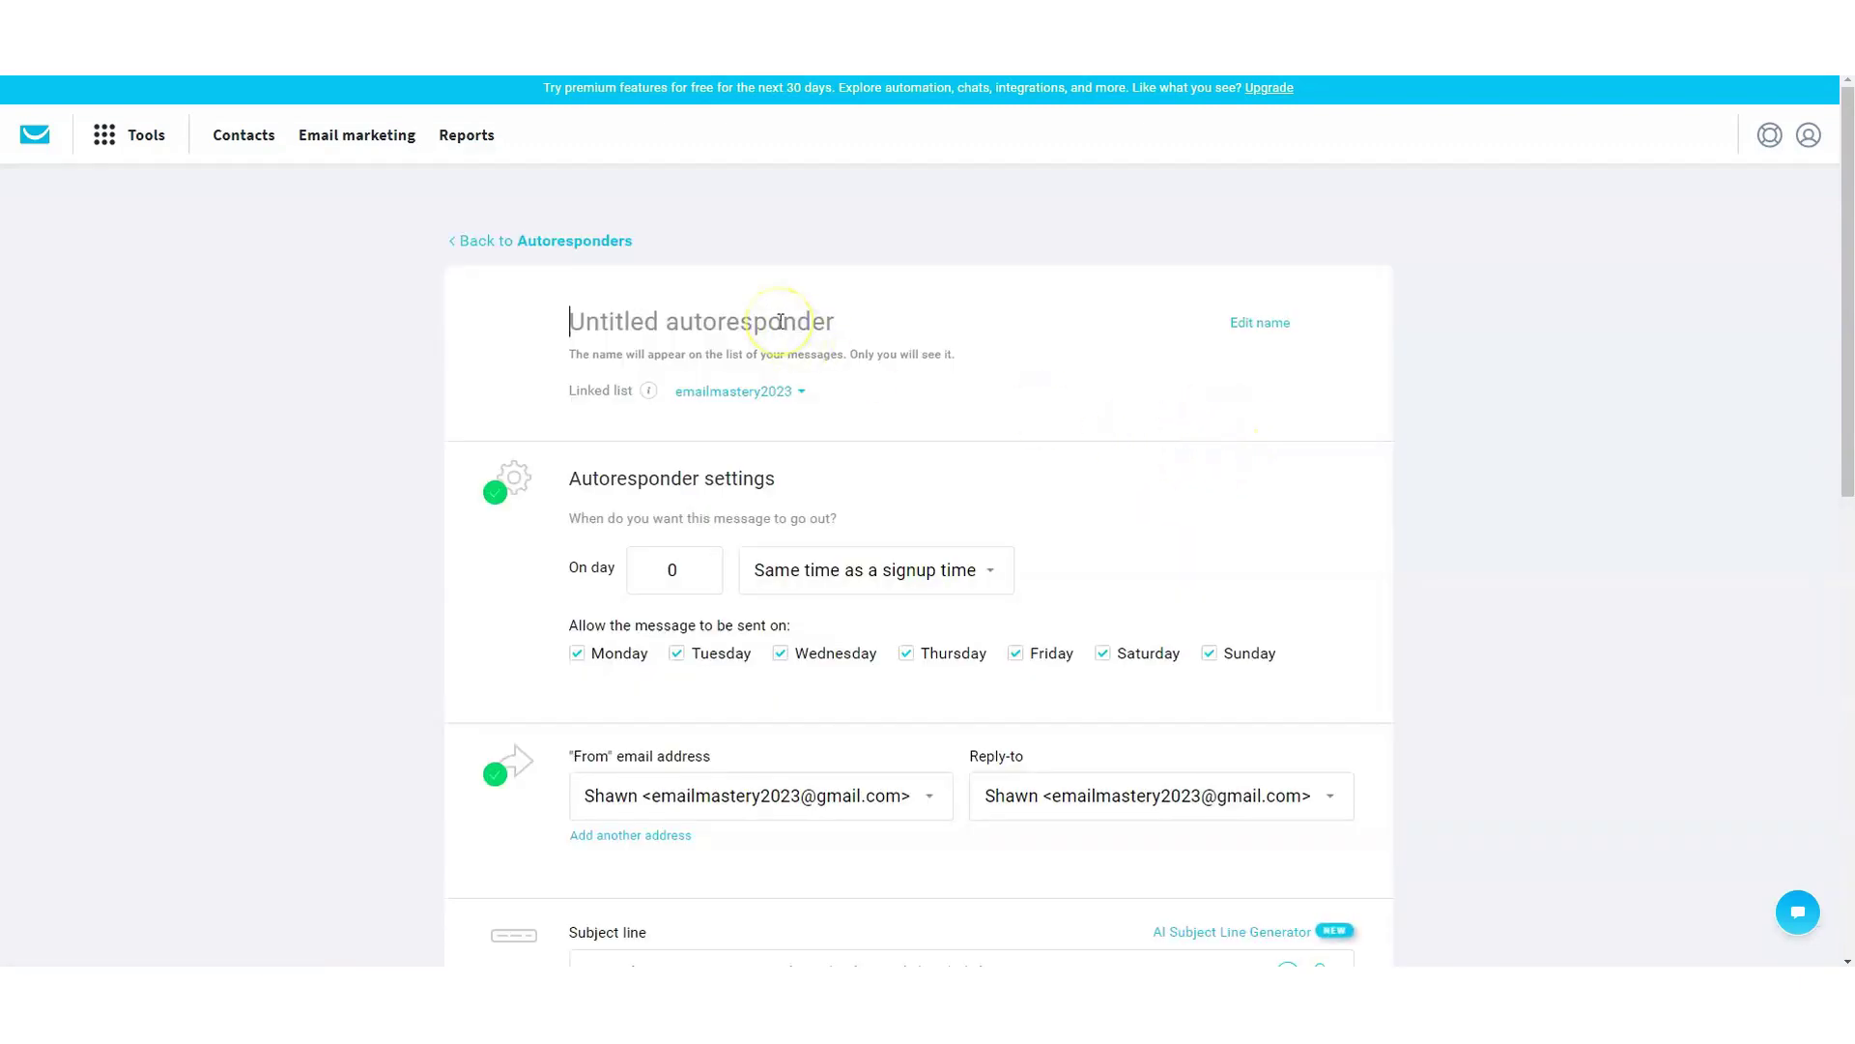
pyautogui.write('Au')
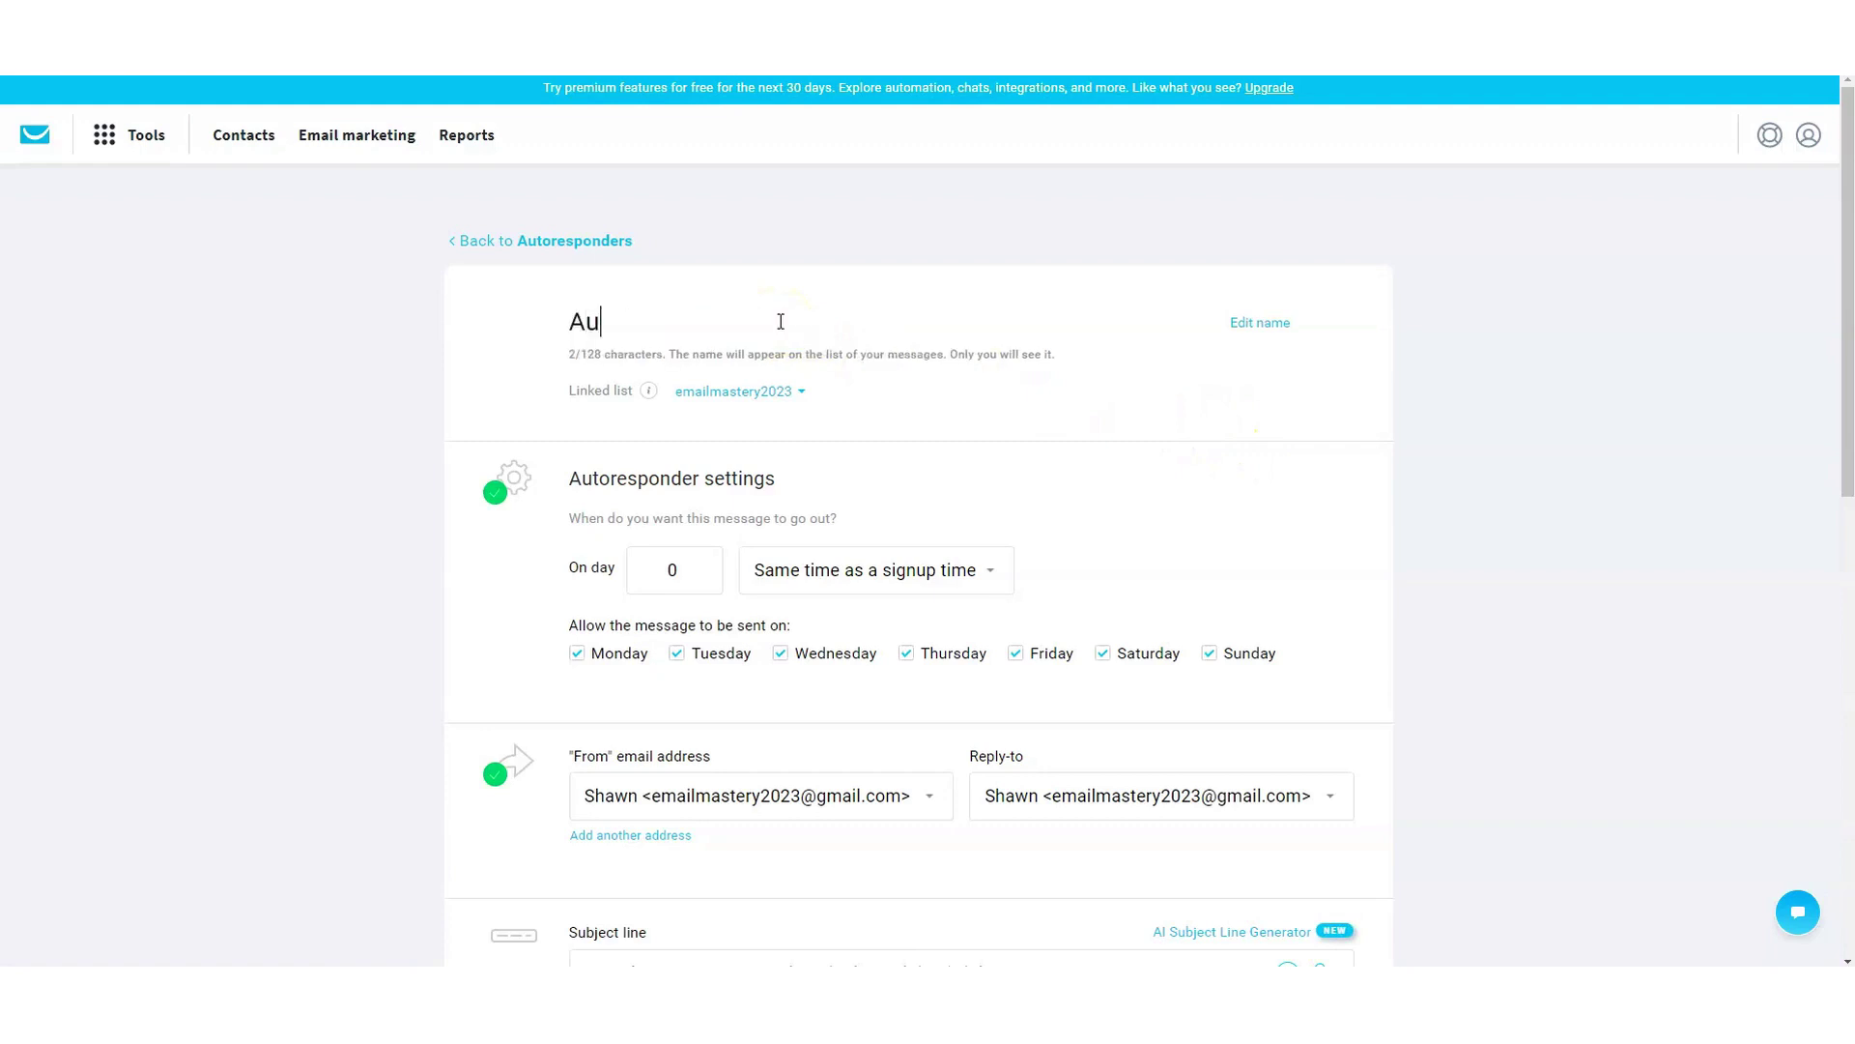
pyautogui.write('toresponder 1')
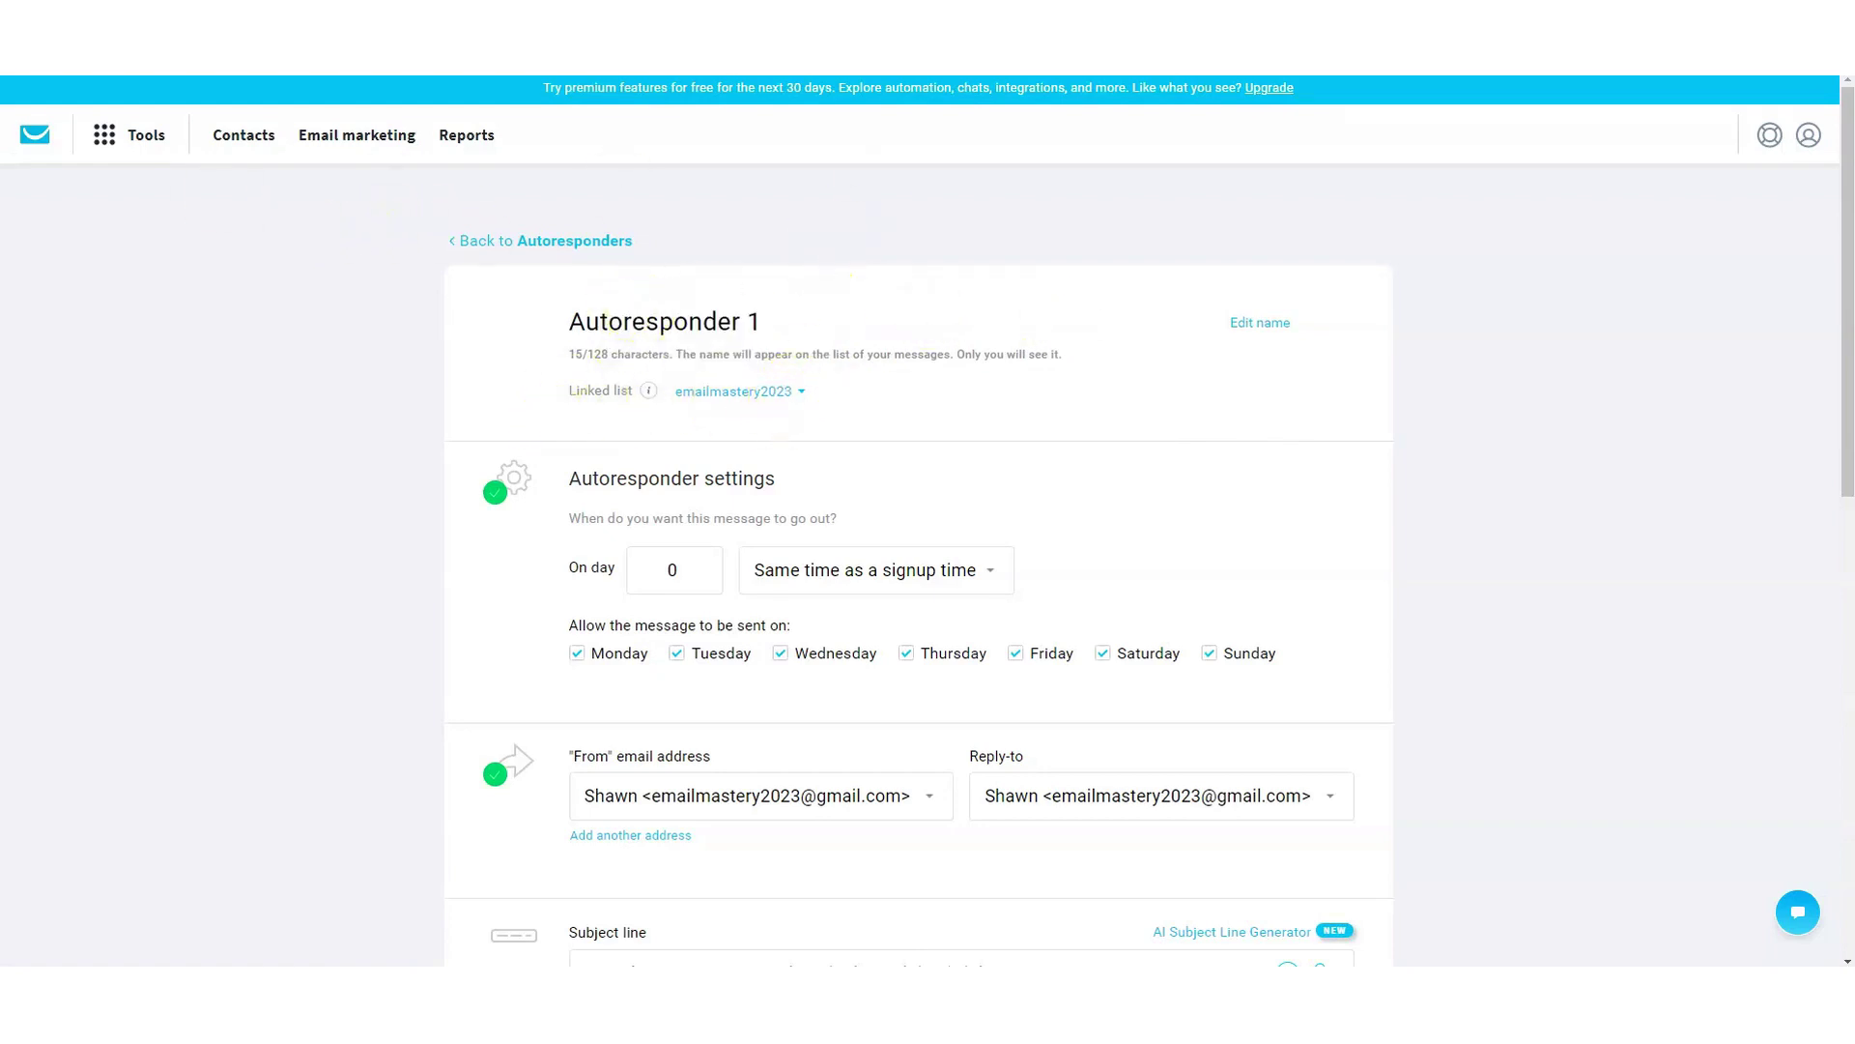
# - View the contact lists and the form for creating a new list, closing it without making one
pyautogui.click(106, 136)
pyautogui.click(386, 217)
pyautogui.click(240, 136)
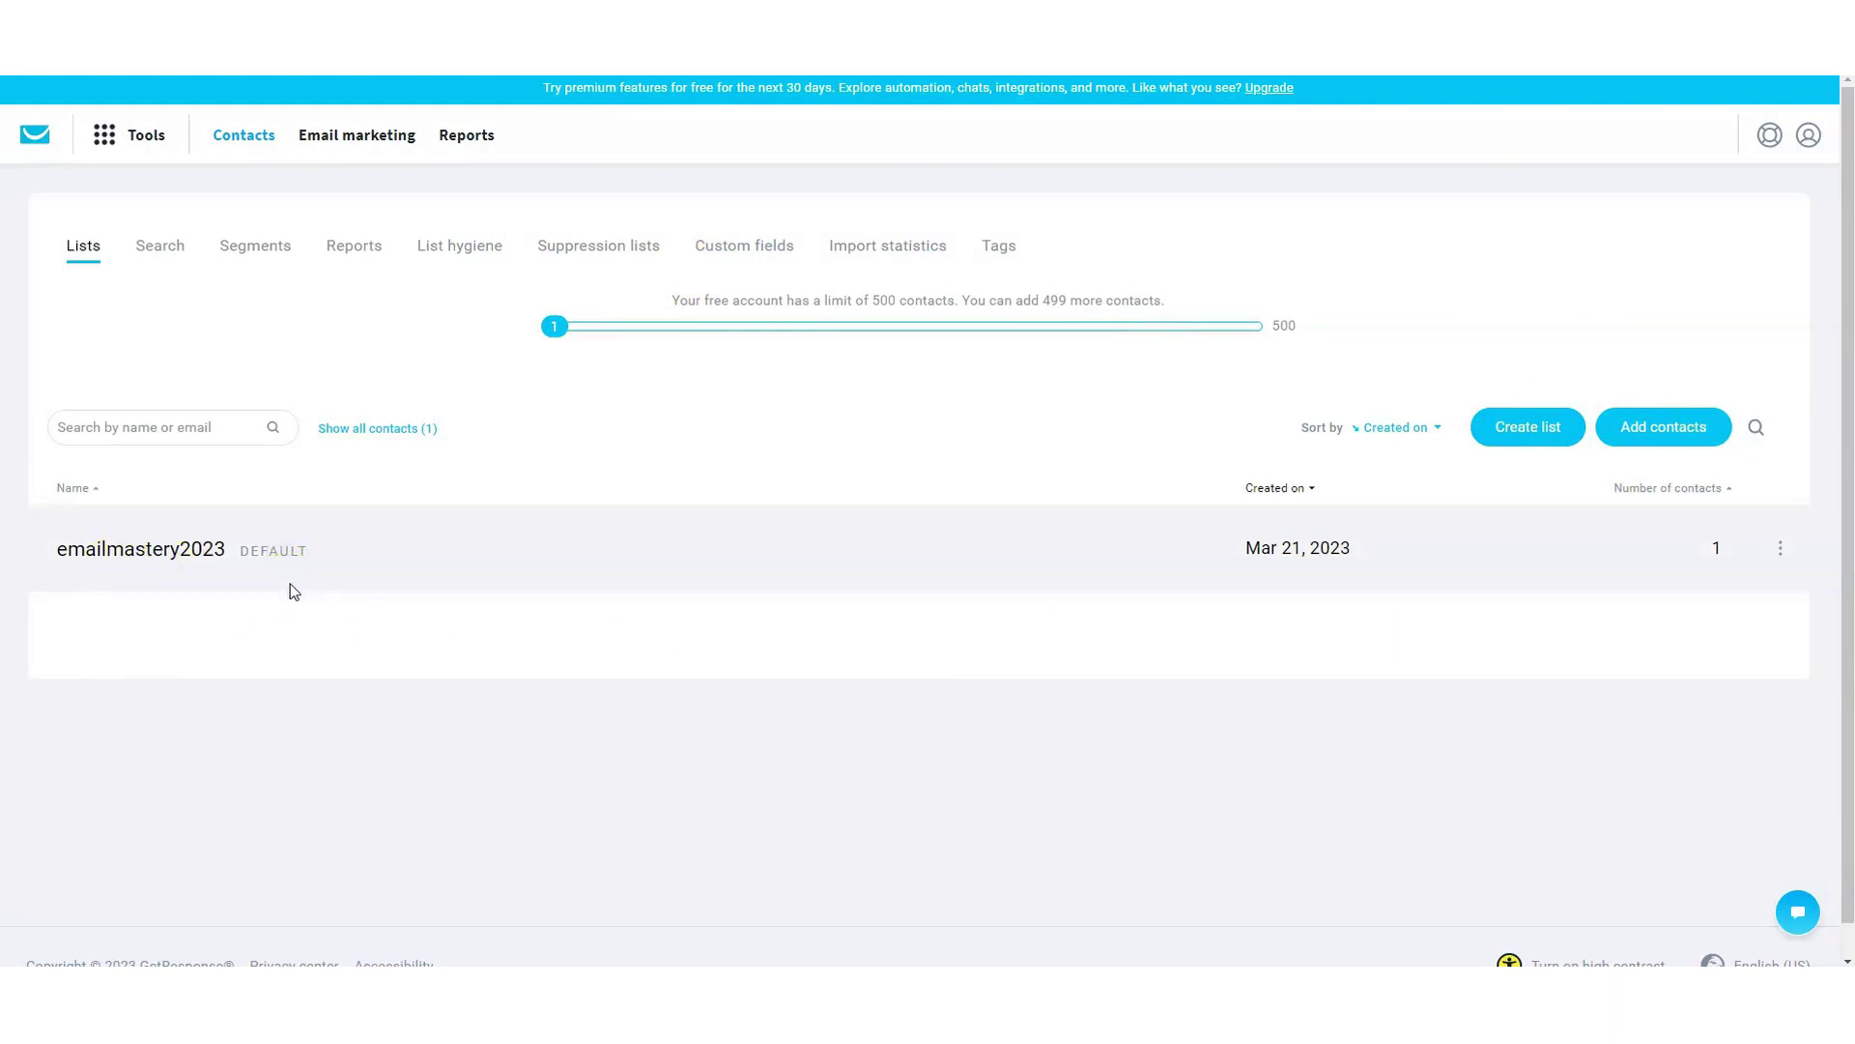
pyautogui.click(1549, 437)
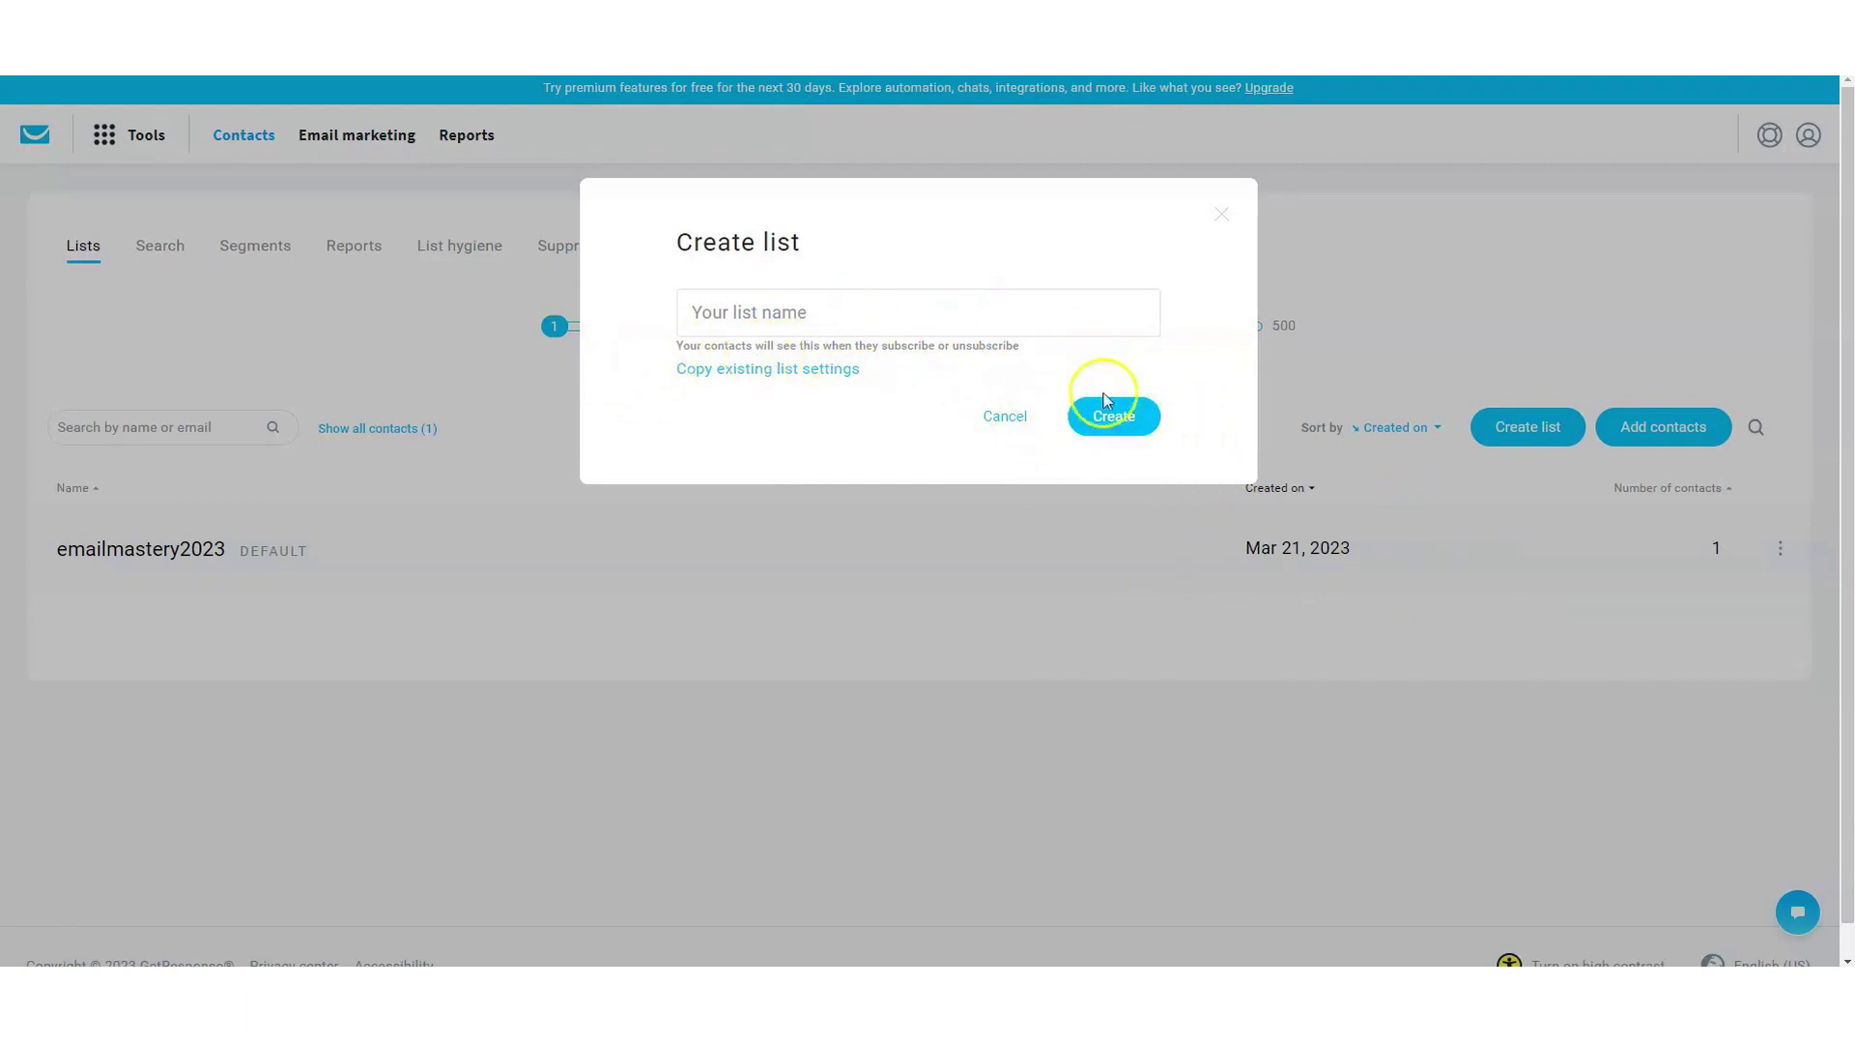
pyautogui.click(1223, 215)
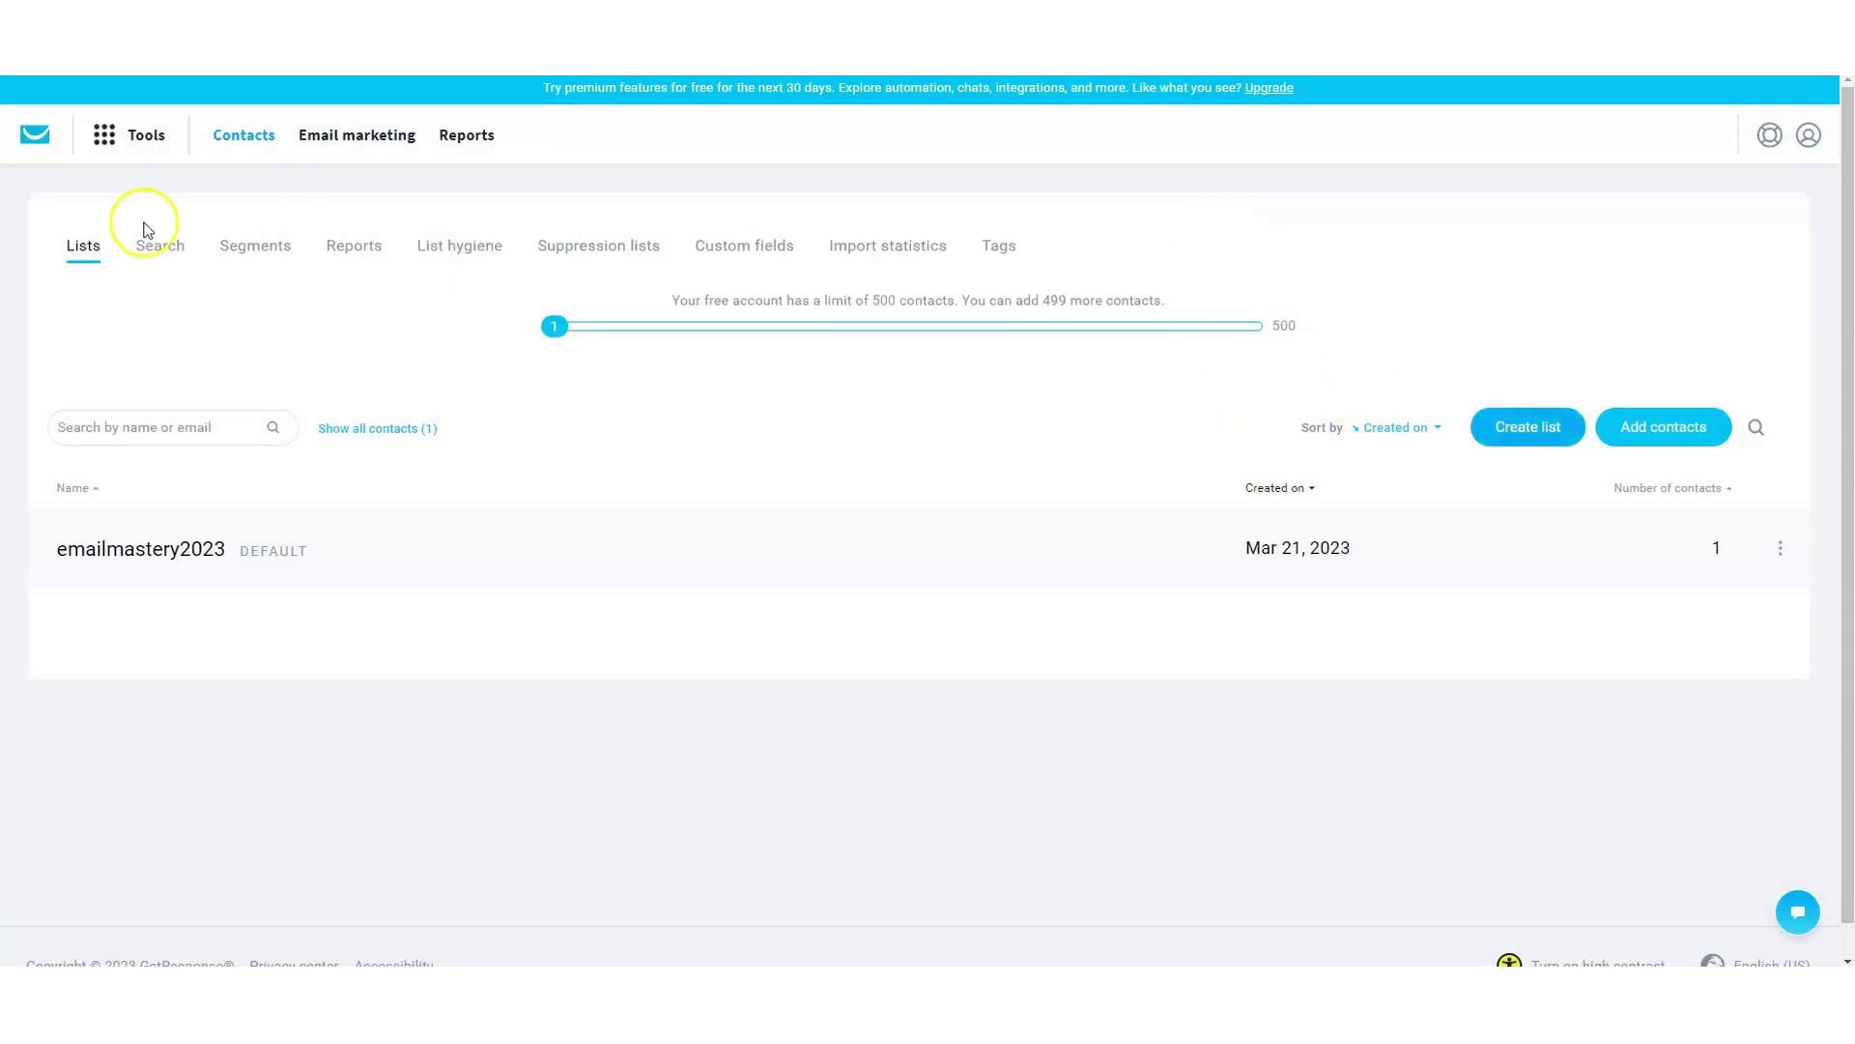
# - Create a new autoresponder named "Autoresponder 1"
pyautogui.click(106, 138)
pyautogui.click(114, 263)
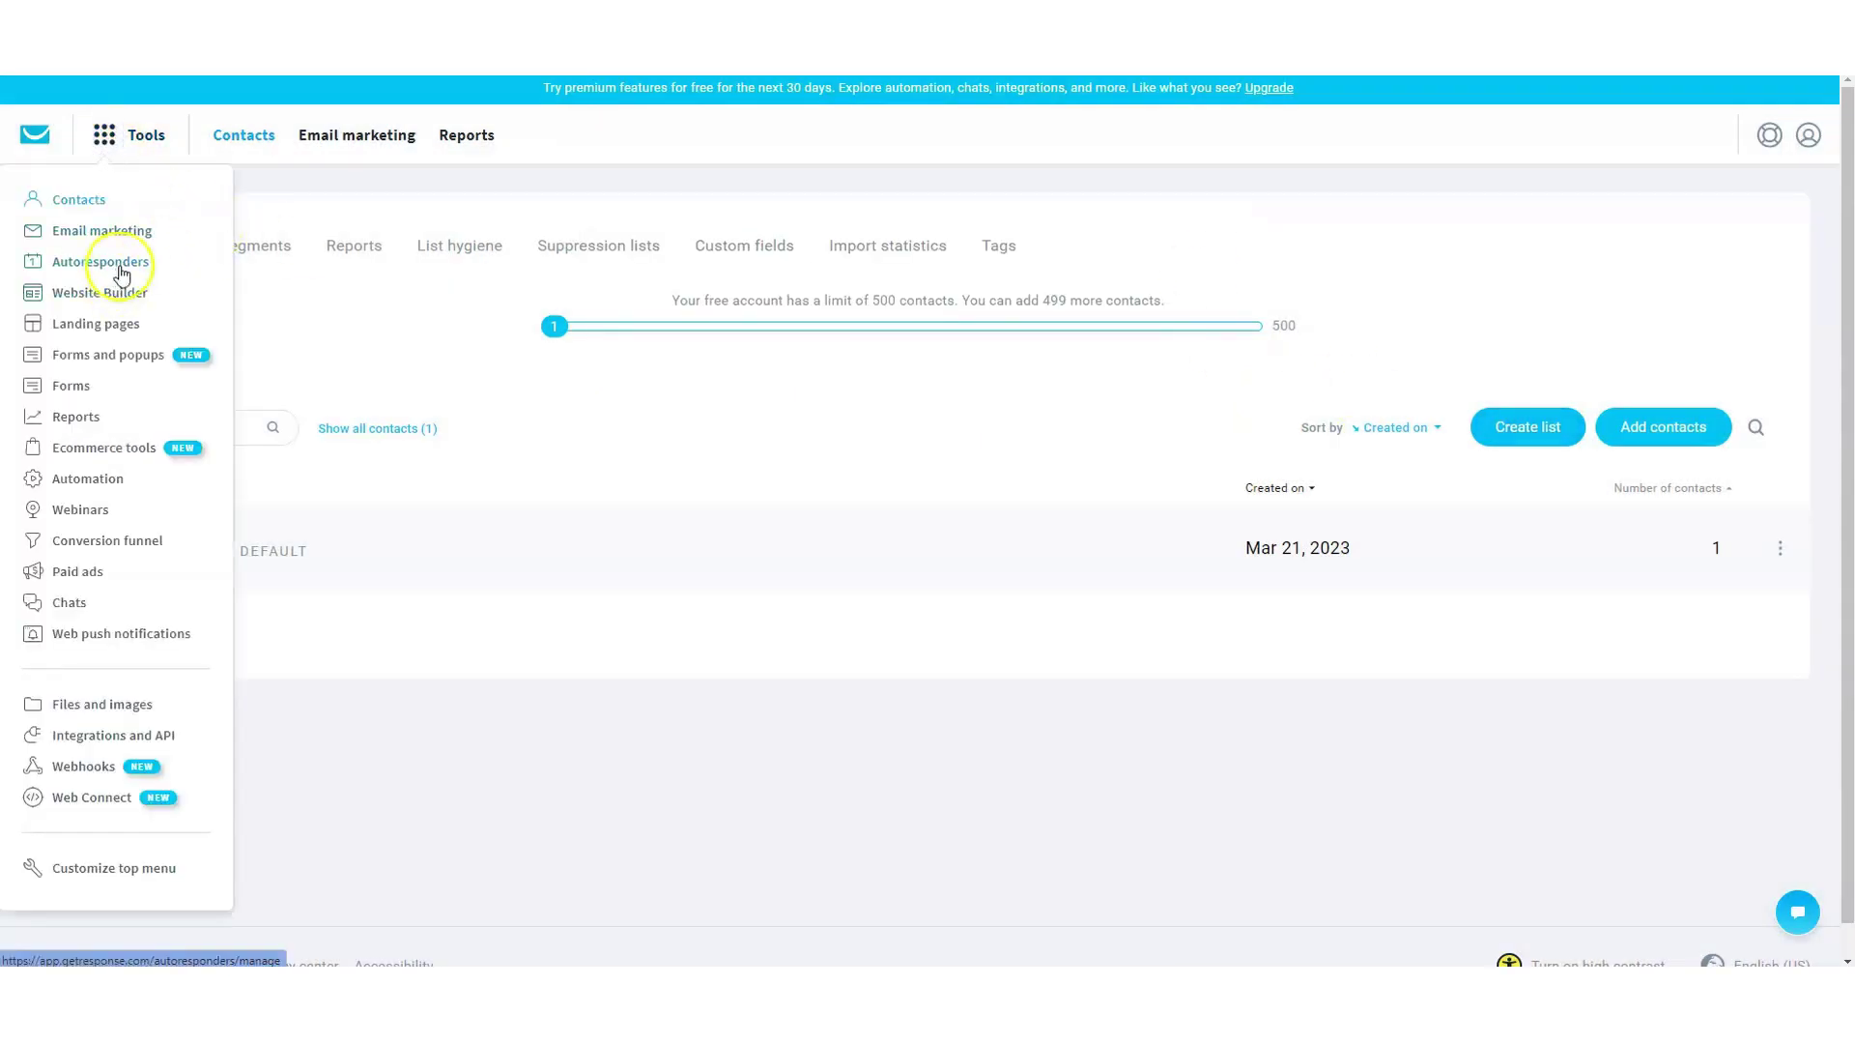
pyautogui.click(1030, 559)
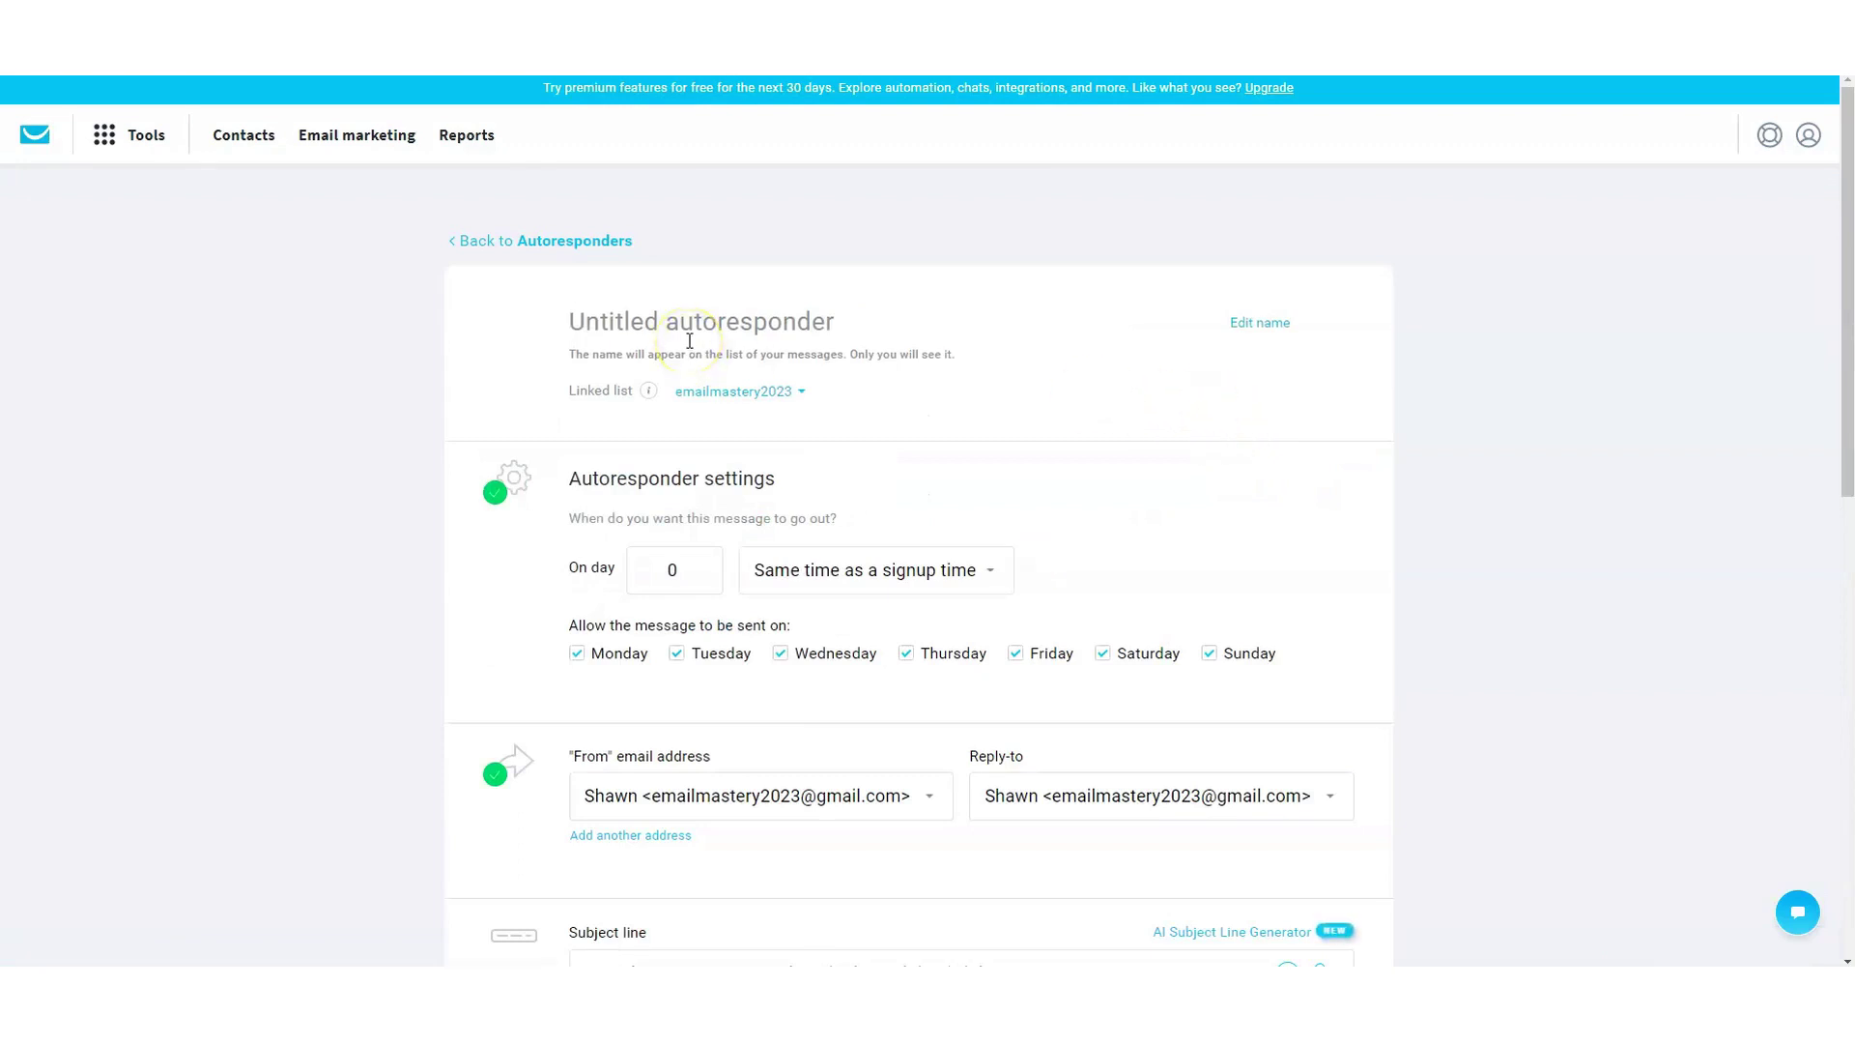
pyautogui.write('Autores')
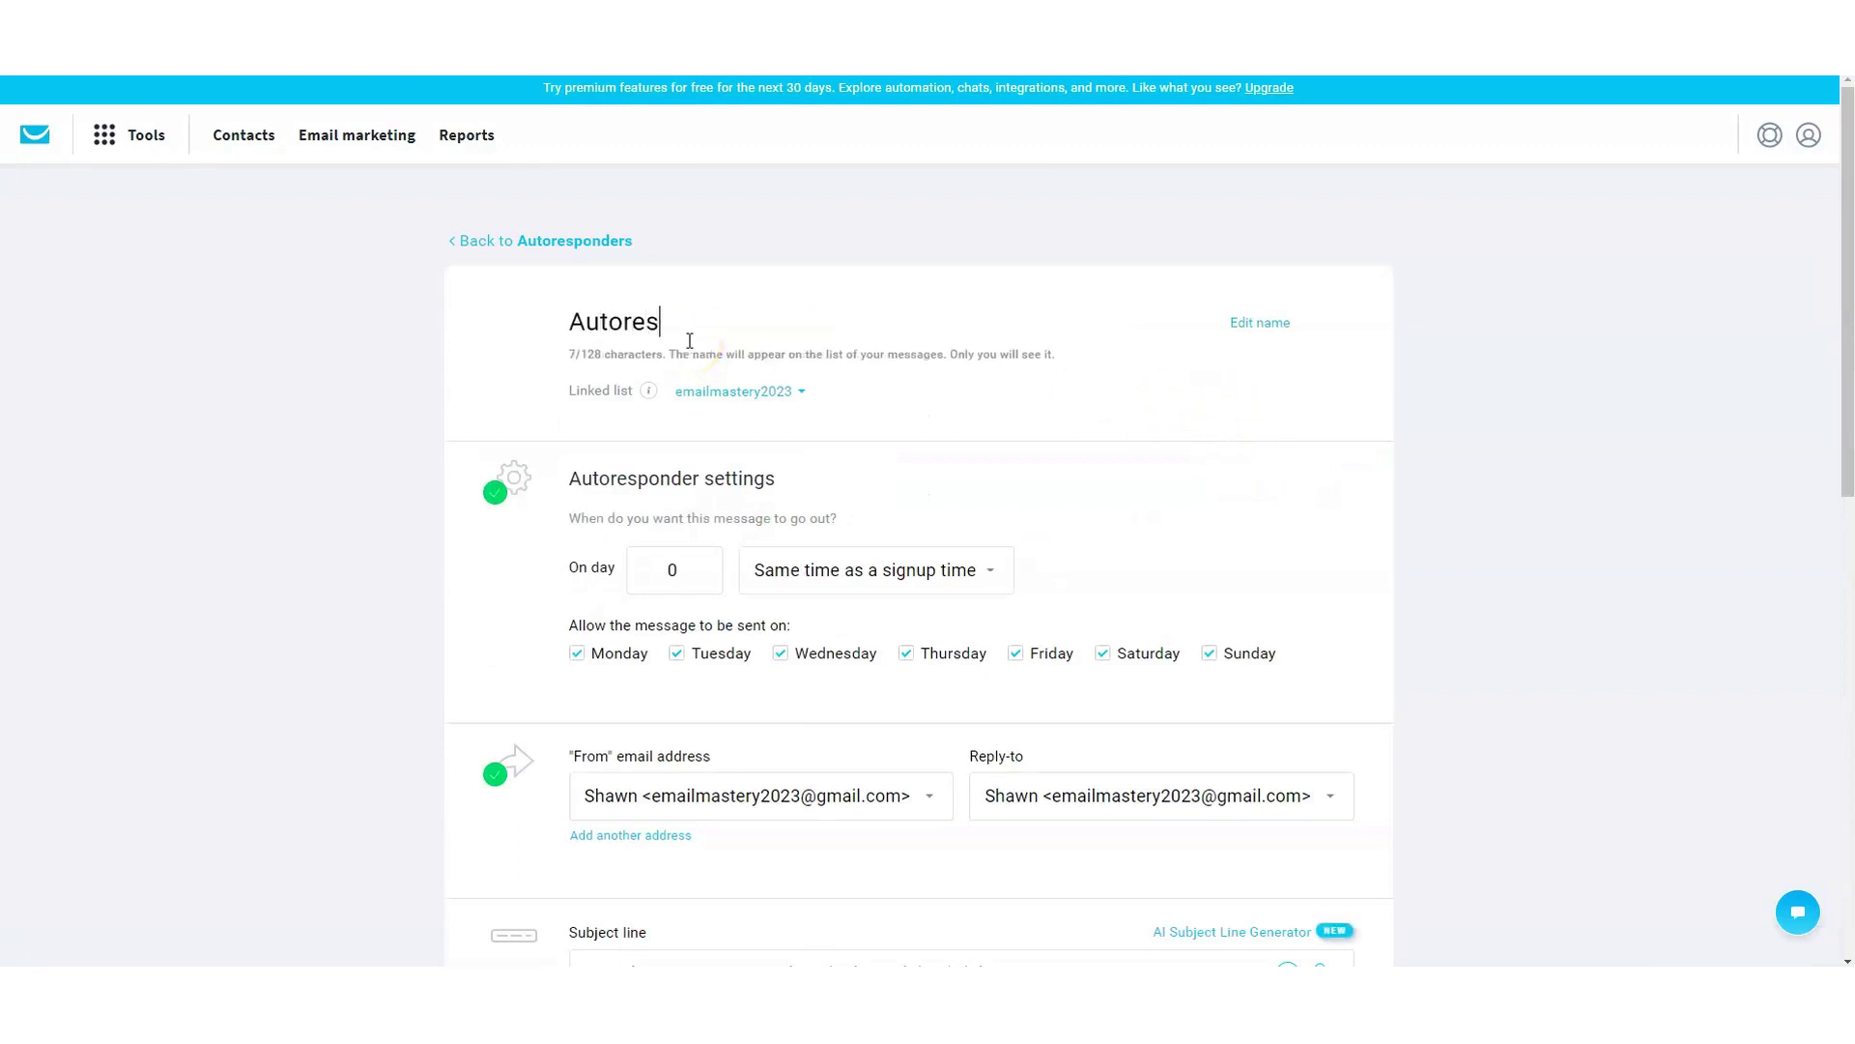
pyautogui.write('ponder 1')
# - Check which contact lists can be linked to the autoresponder, leaving the selection as is
pyautogui.click(727, 406)
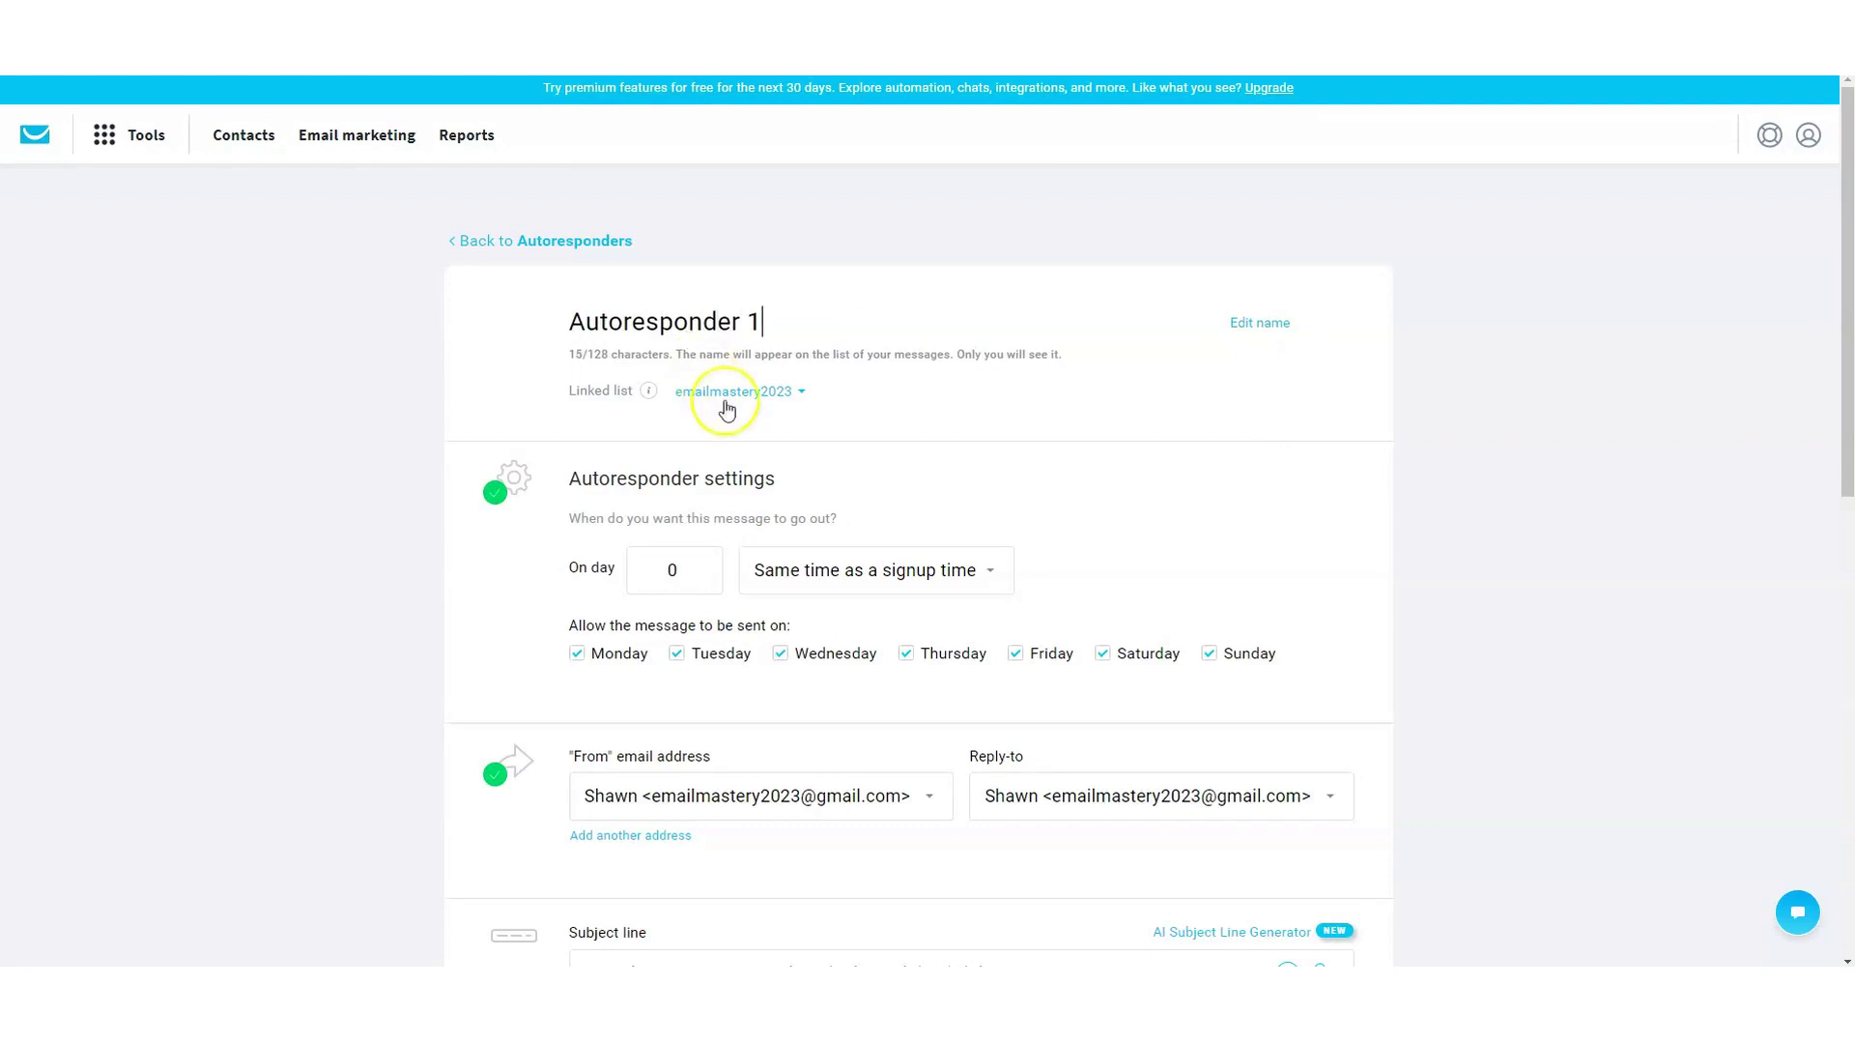
pyautogui.click(774, 394)
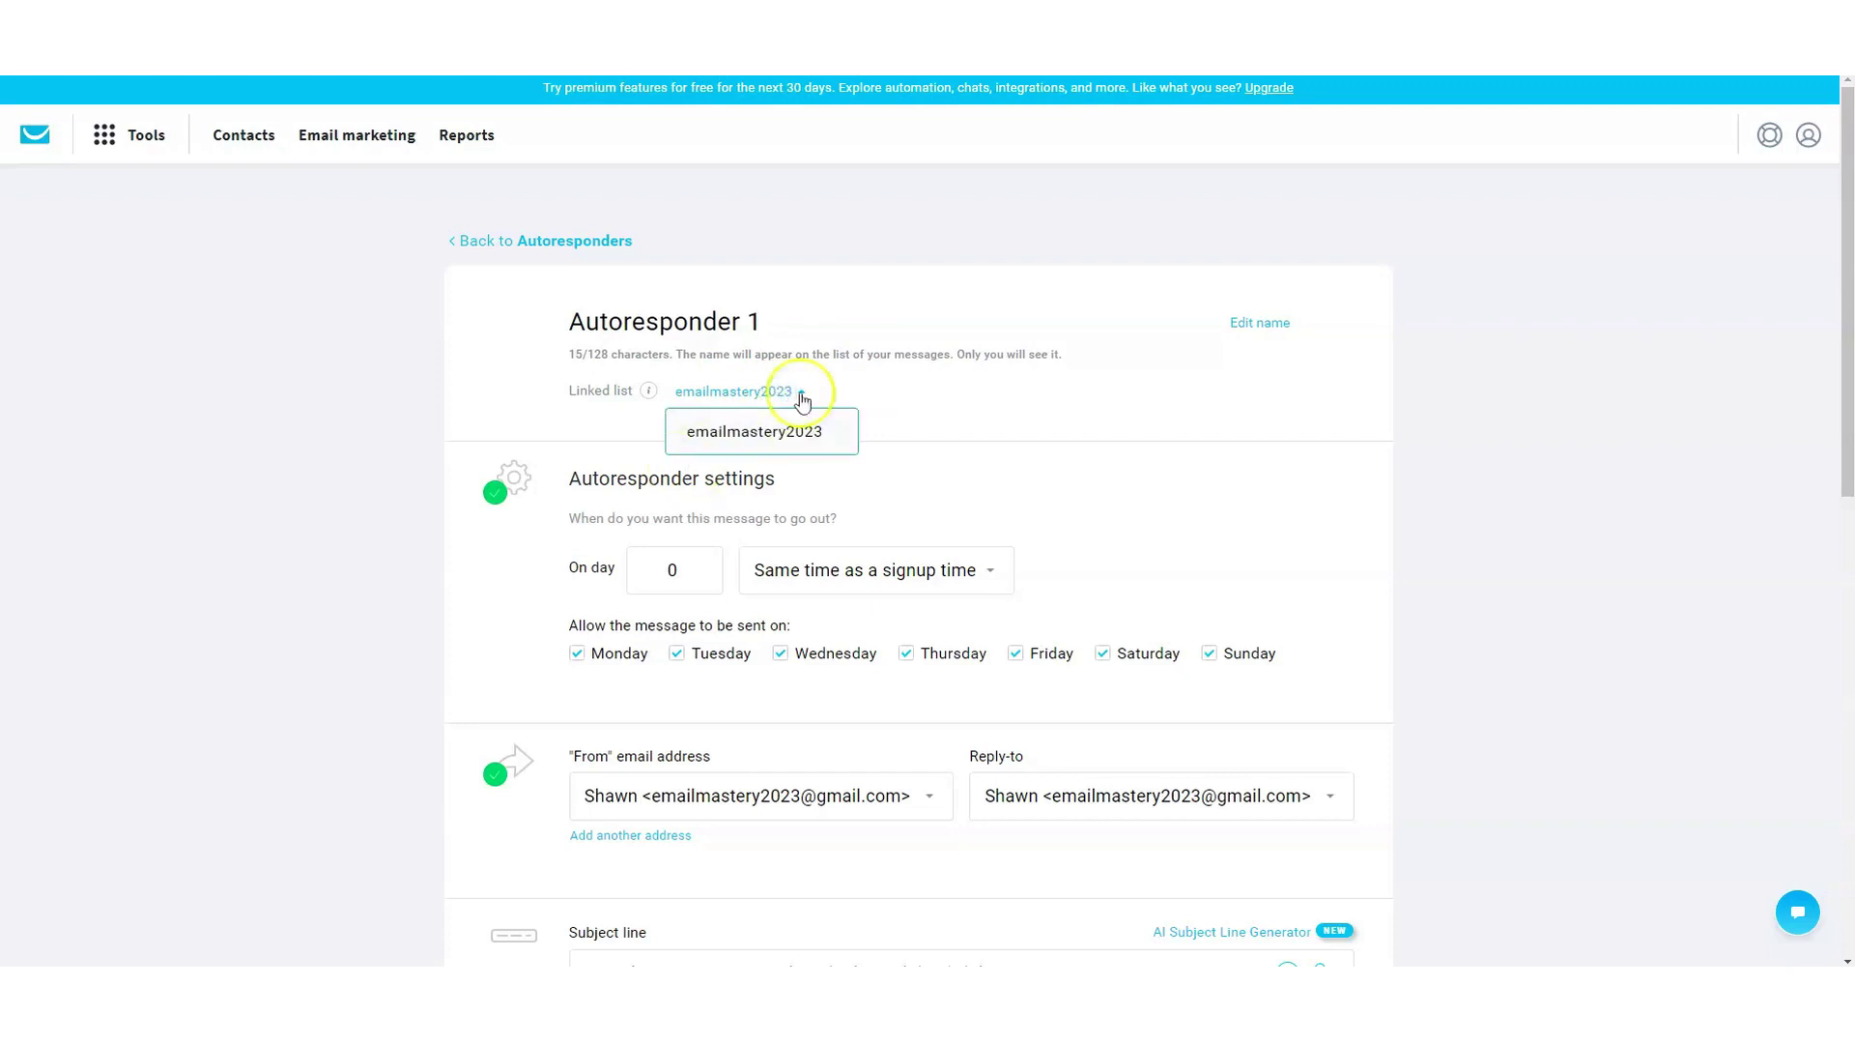
pyautogui.click(908, 398)
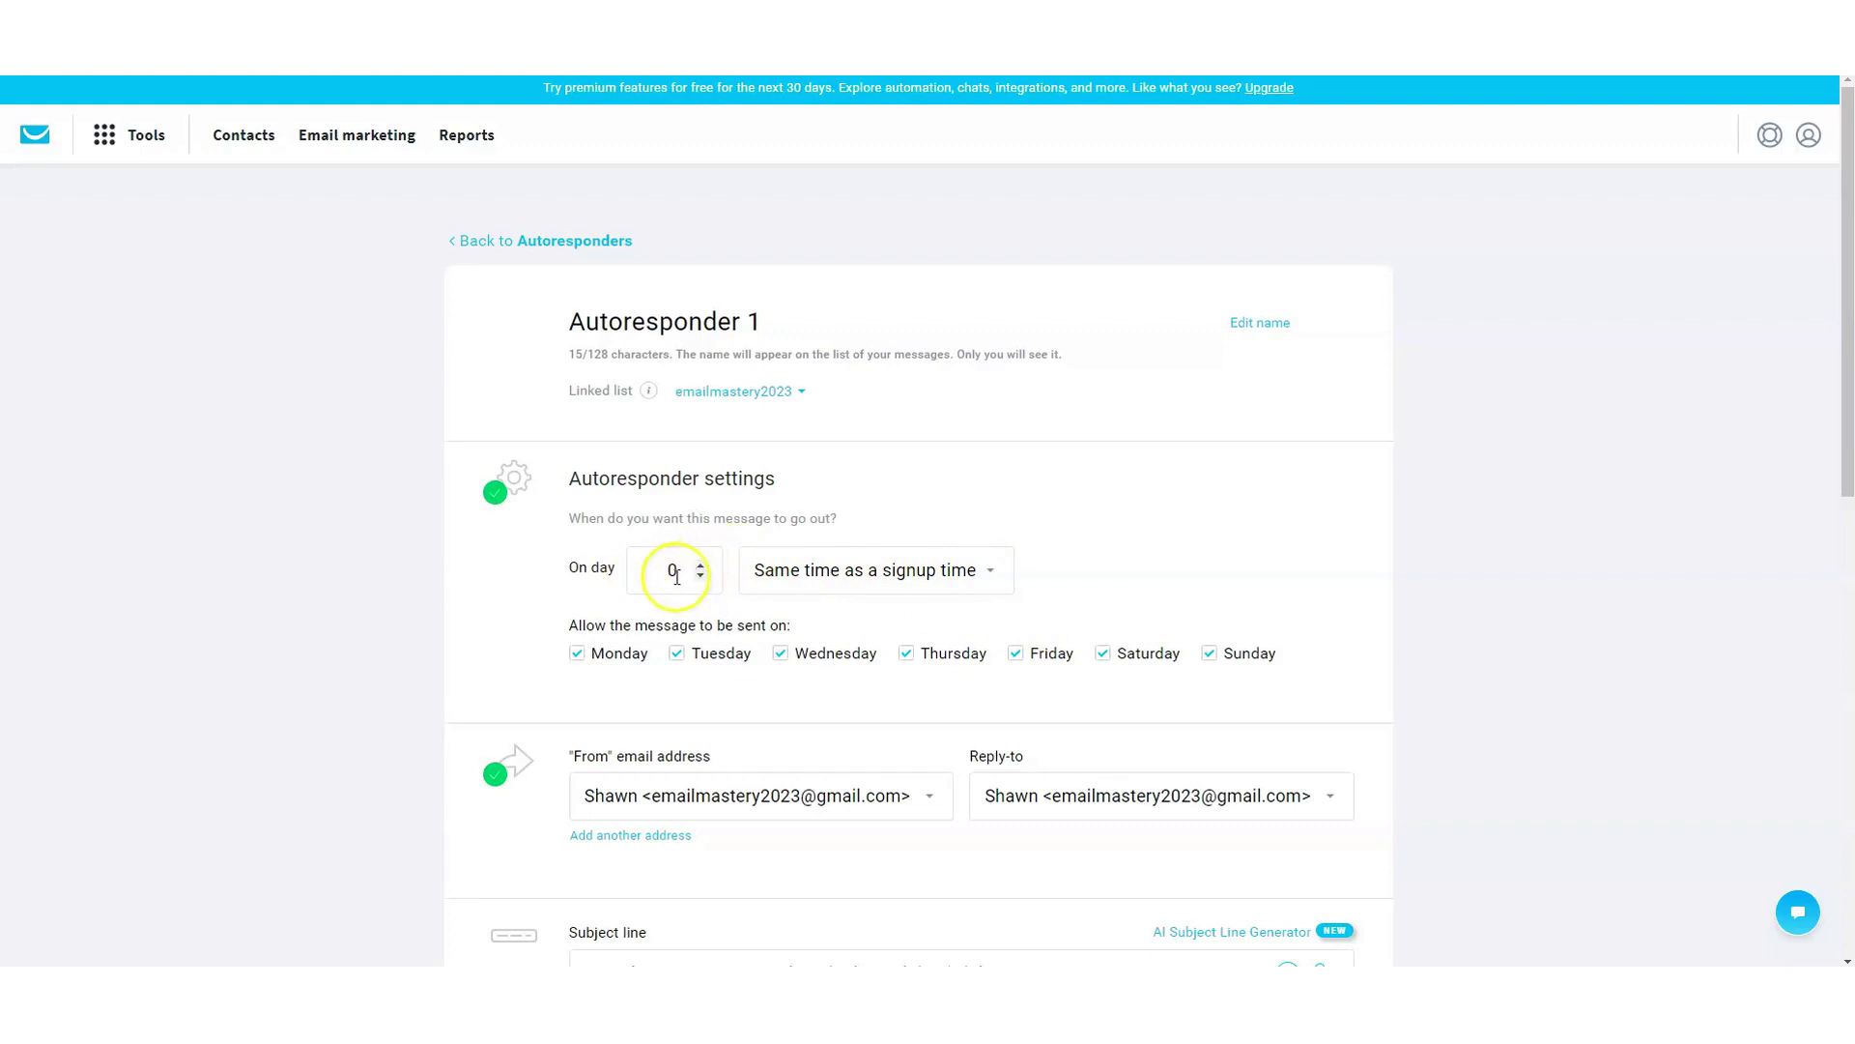
# - Try the "With a delay of" send timing and its hour choices, and return to "Same time as a signup time"
pyautogui.click(889, 576)
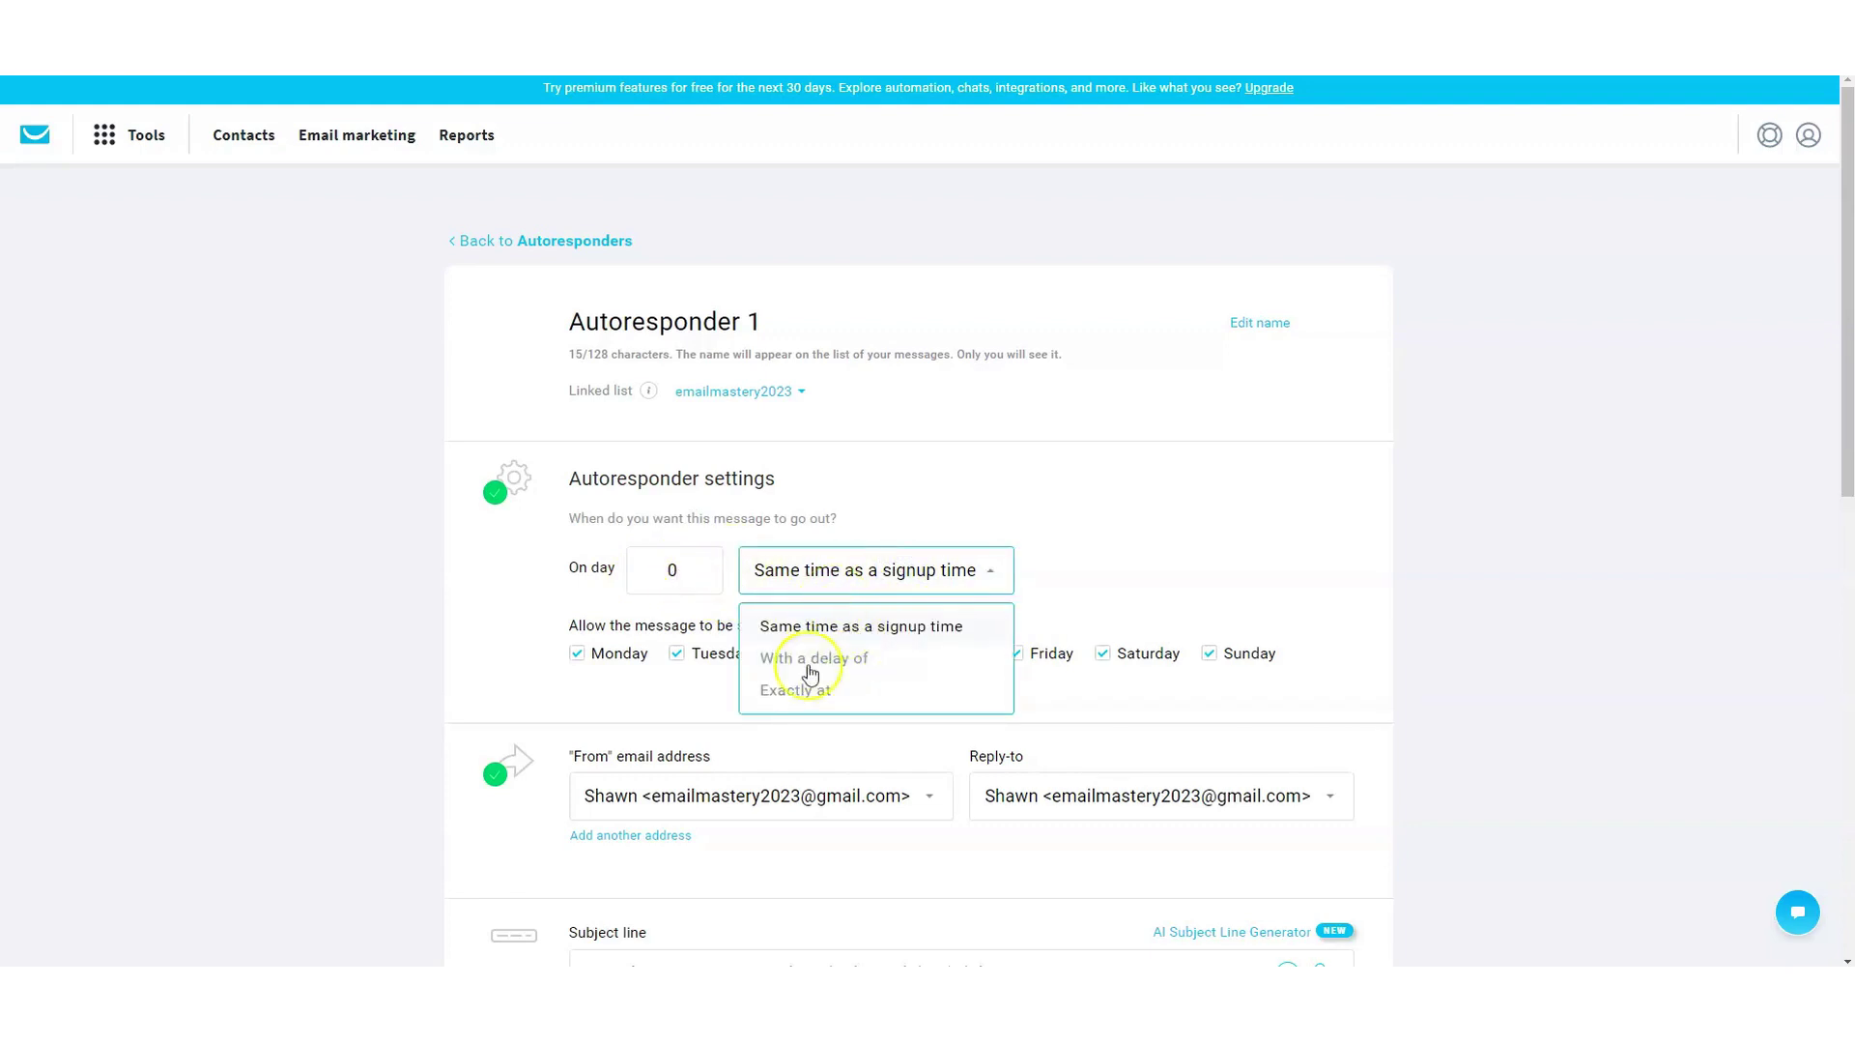
pyautogui.click(841, 665)
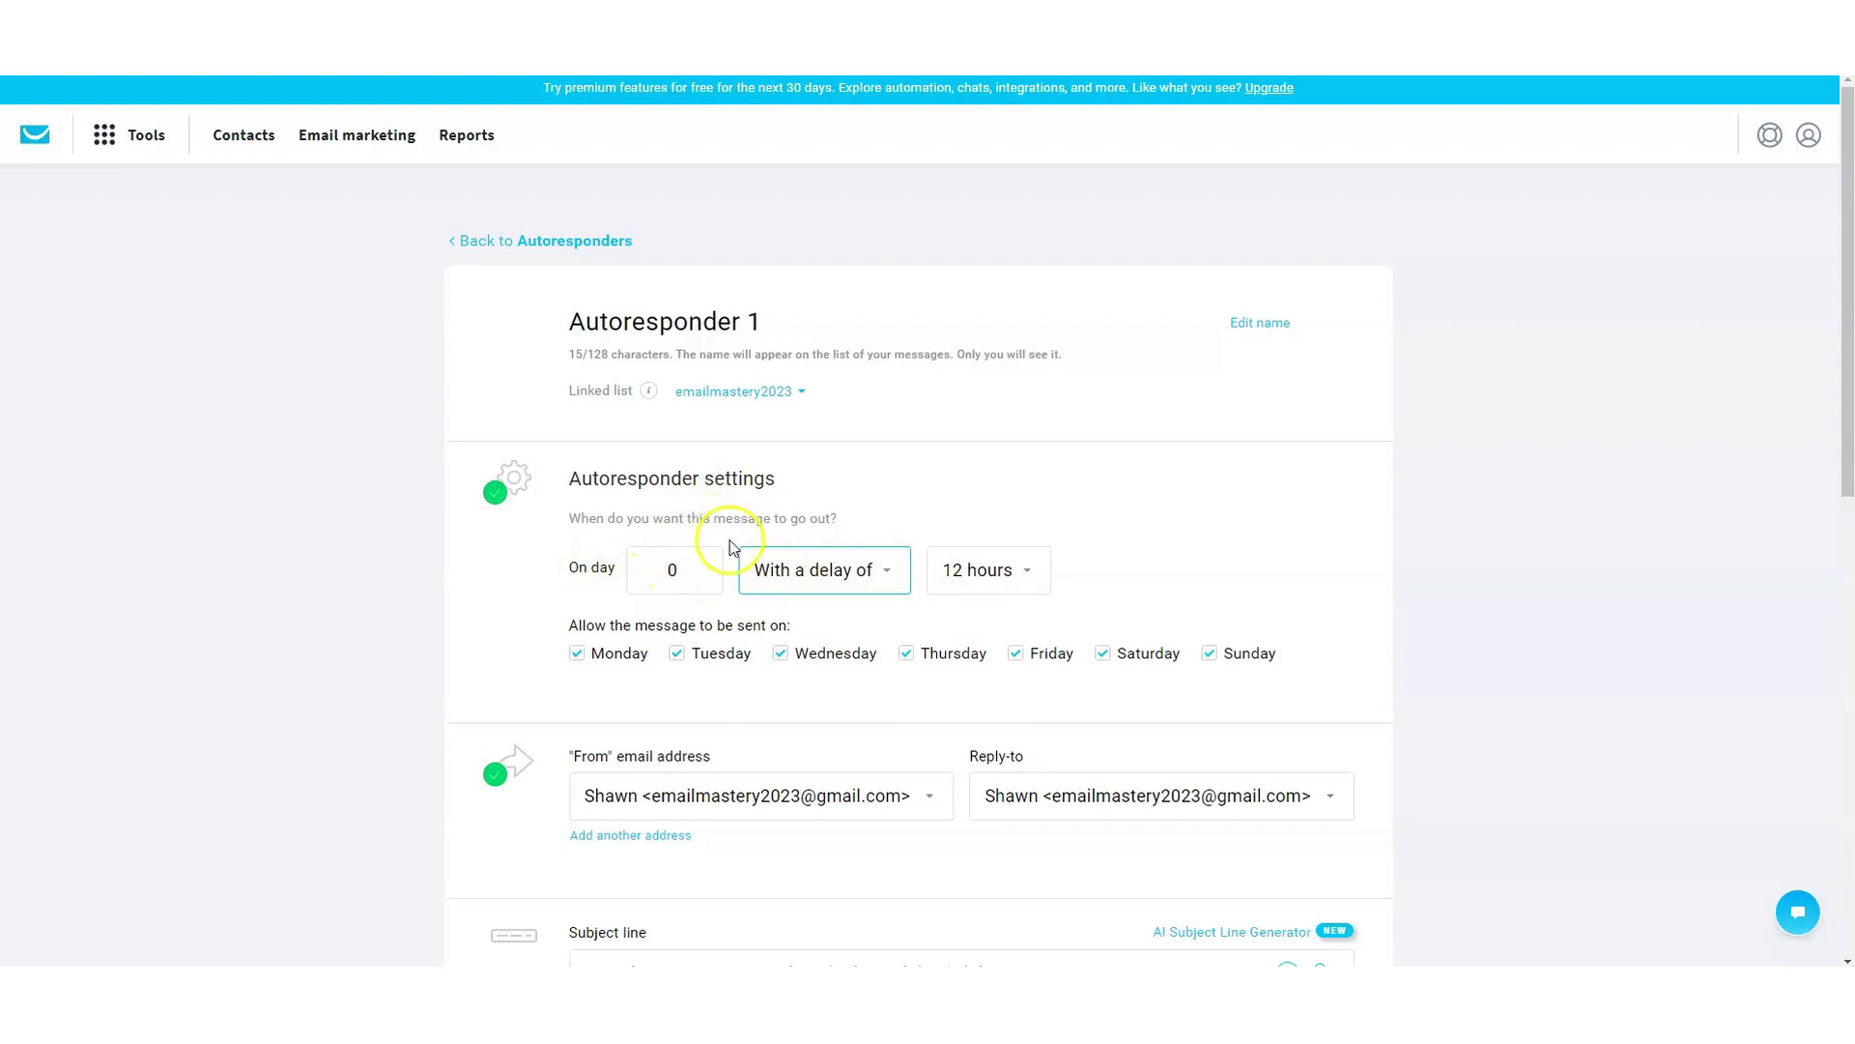
pyautogui.click(991, 571)
pyautogui.scroll(1, 999, 691)
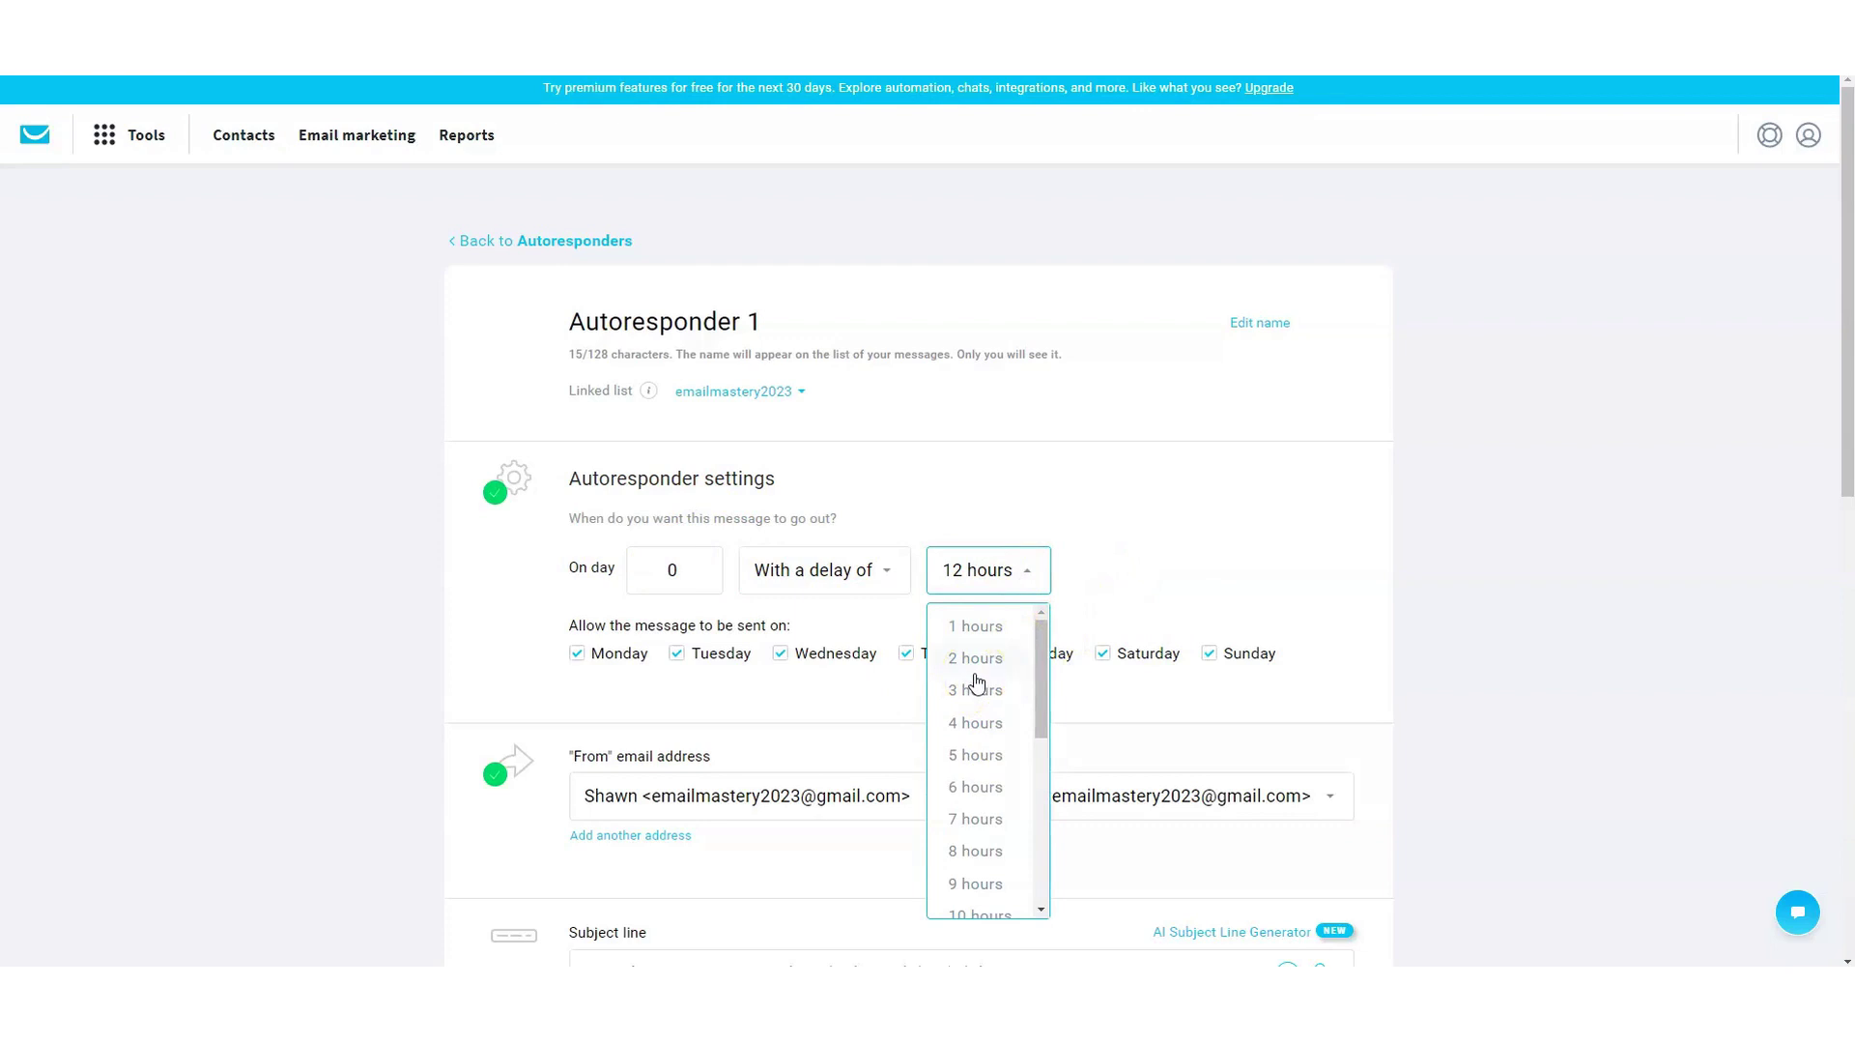
pyautogui.click(811, 570)
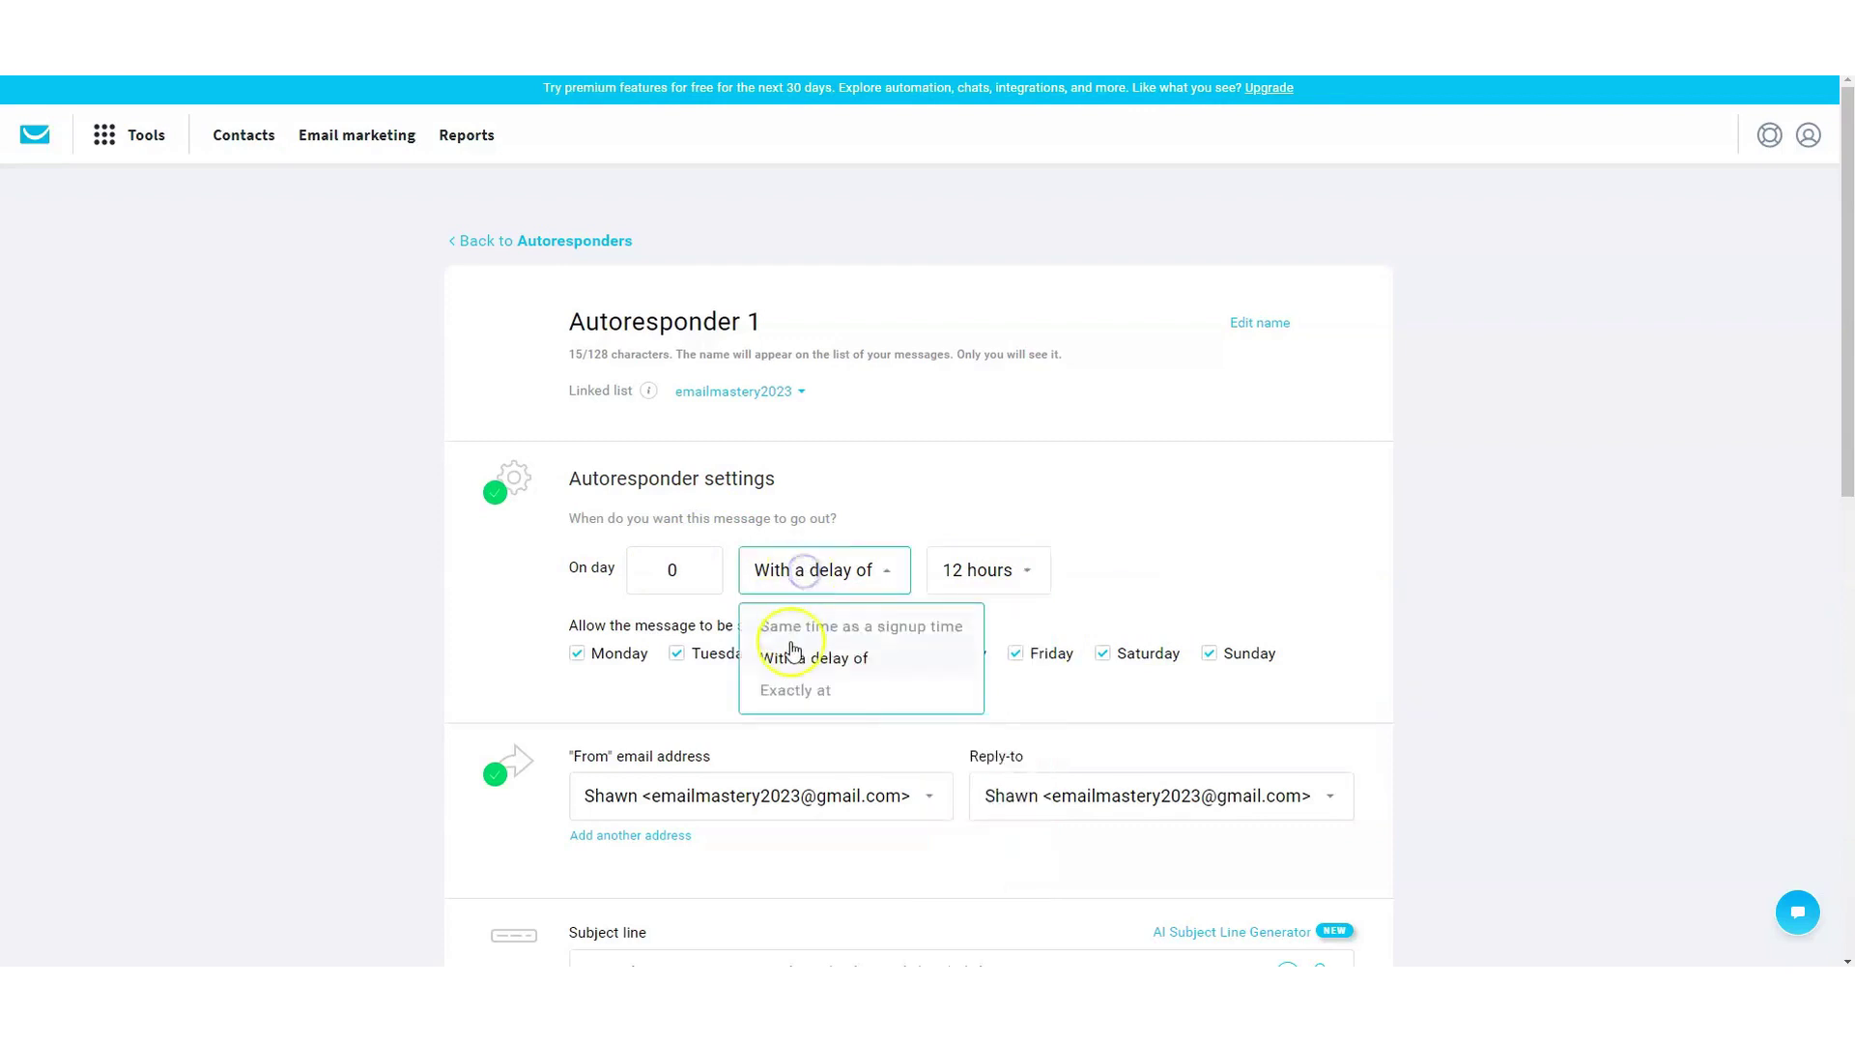
pyautogui.click(826, 633)
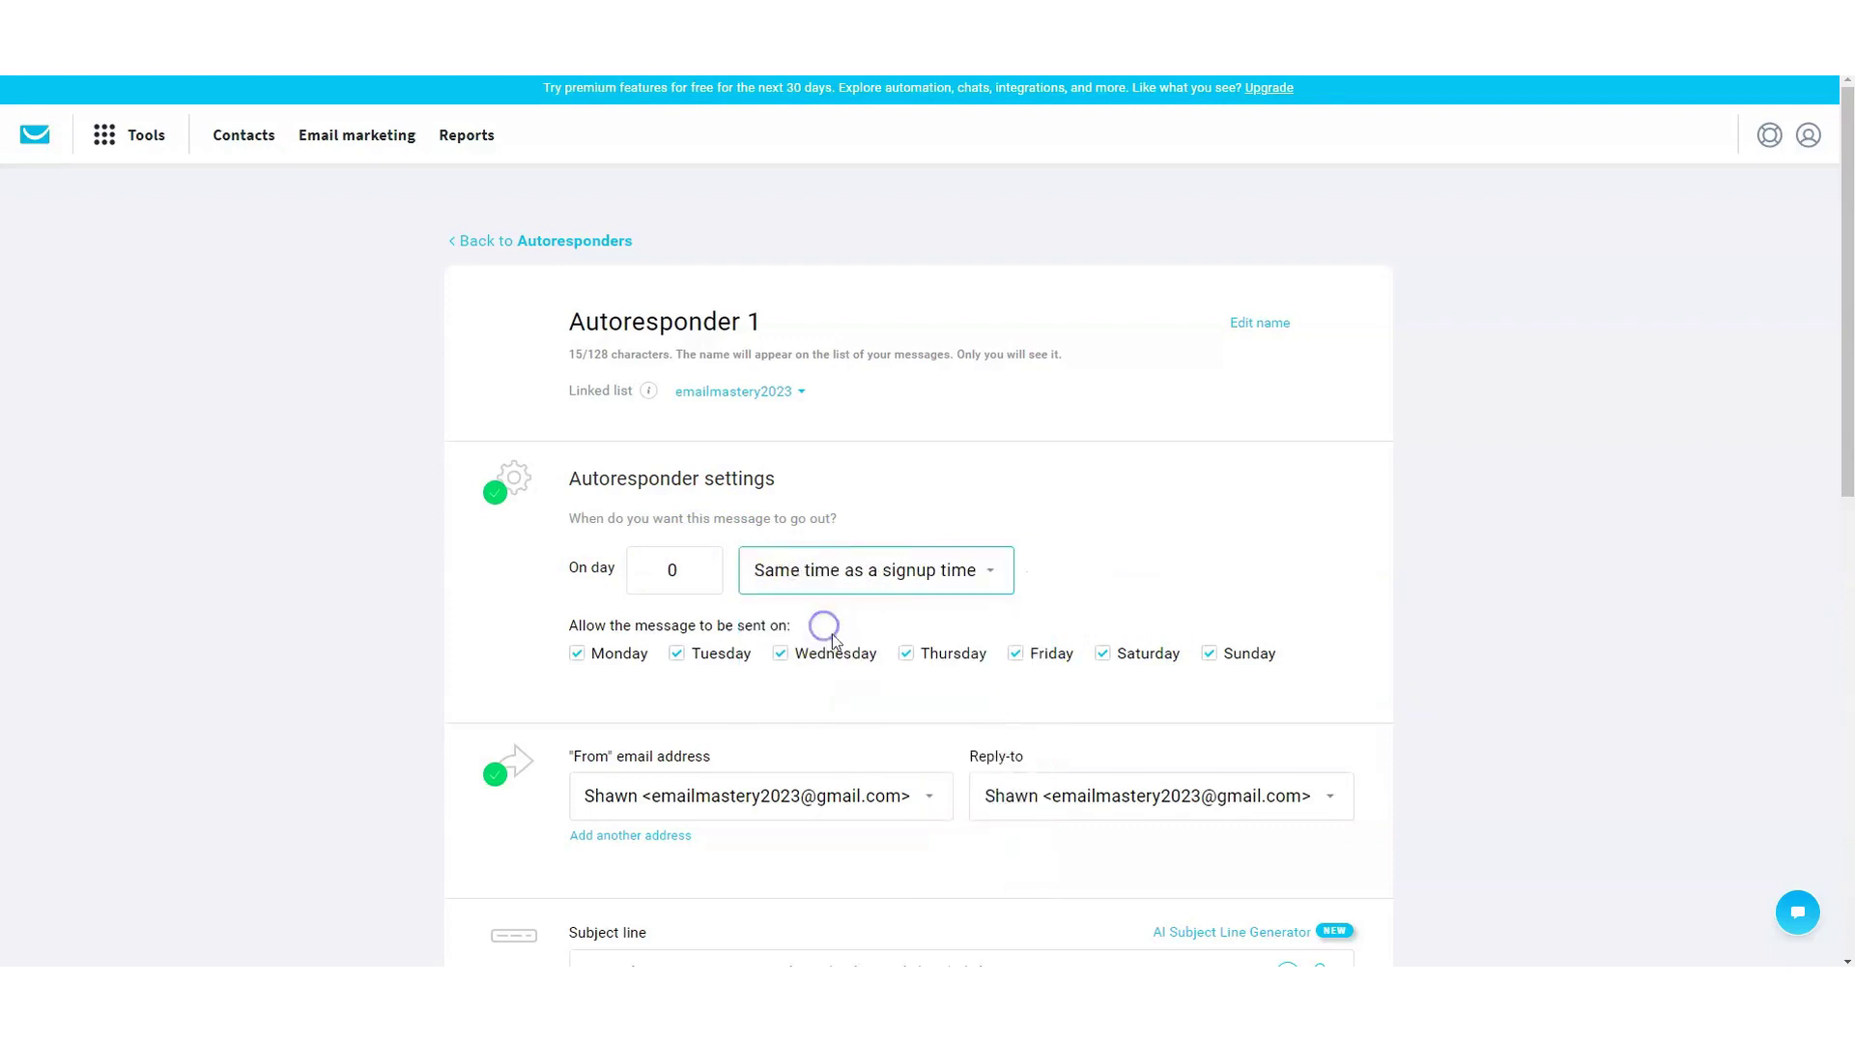
# - Switch the send timing to a delay once more, look through the delay hours, and restore sending at the signup time
pyautogui.click(858, 571)
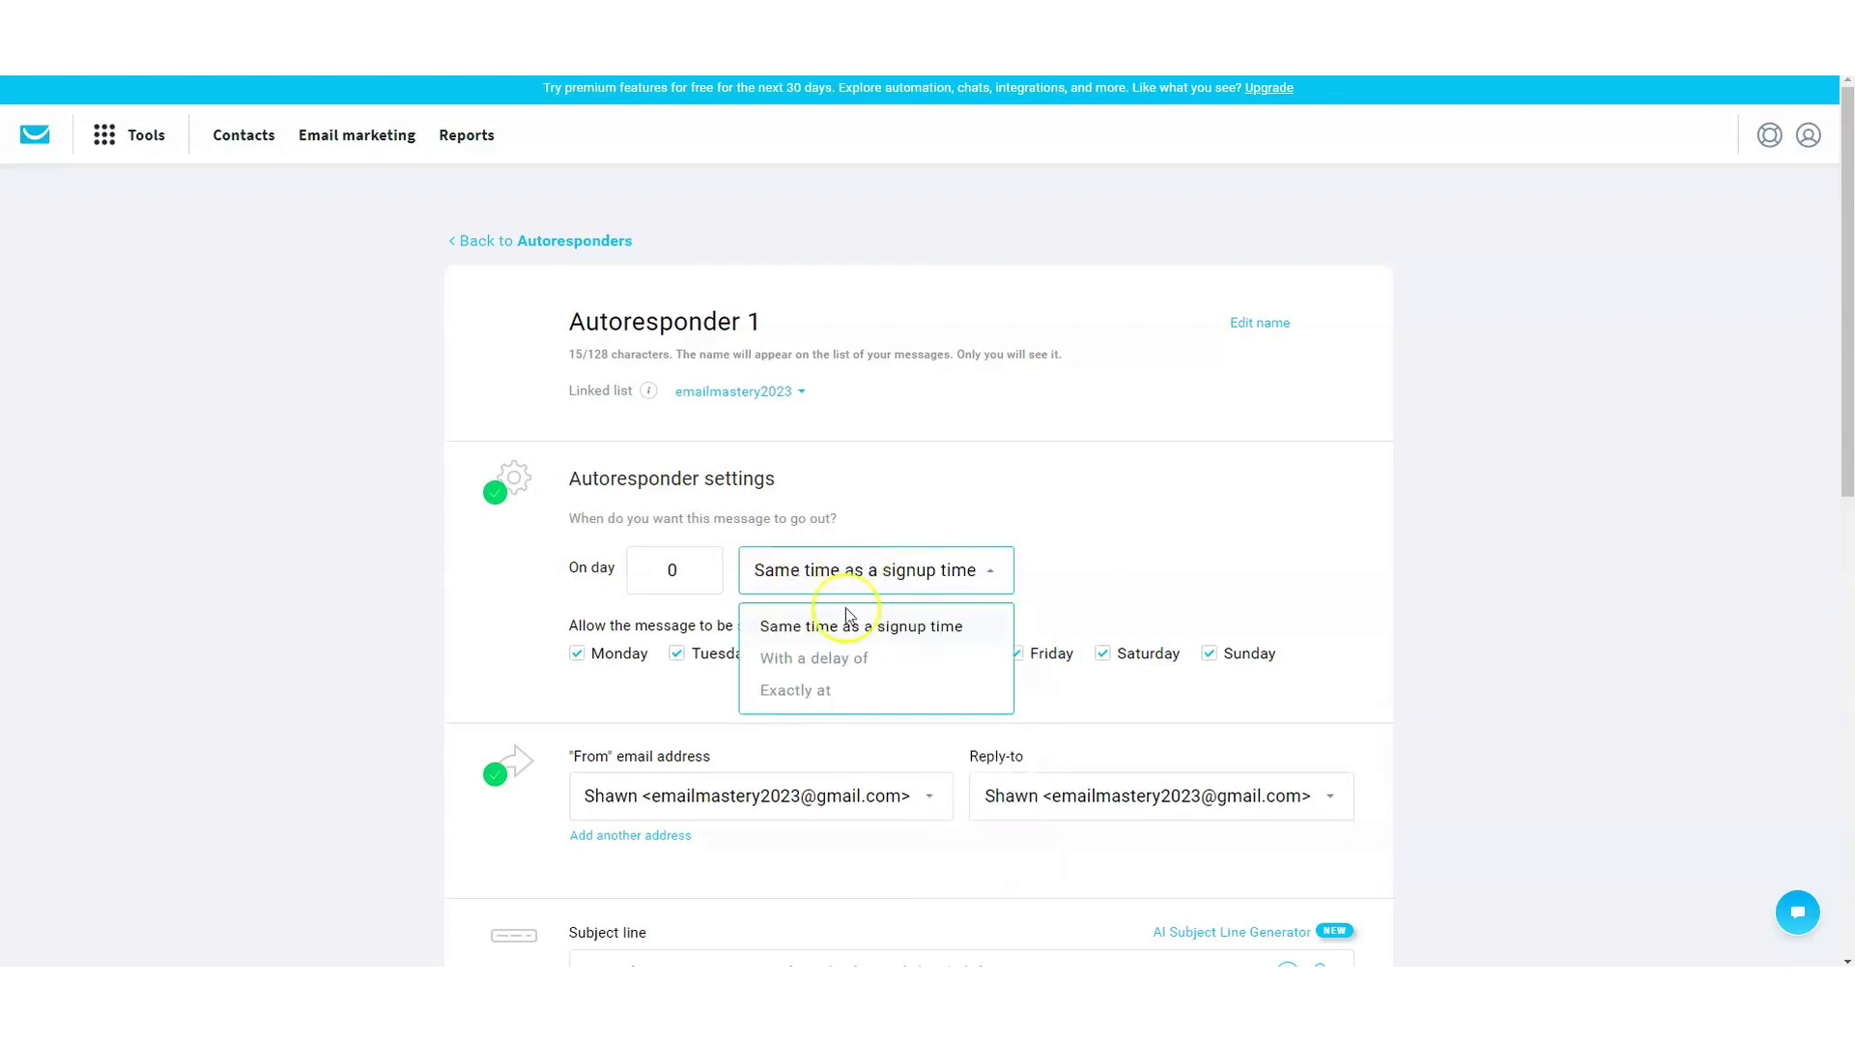
pyautogui.click(843, 661)
pyautogui.click(981, 578)
pyautogui.scroll(1, 995, 642)
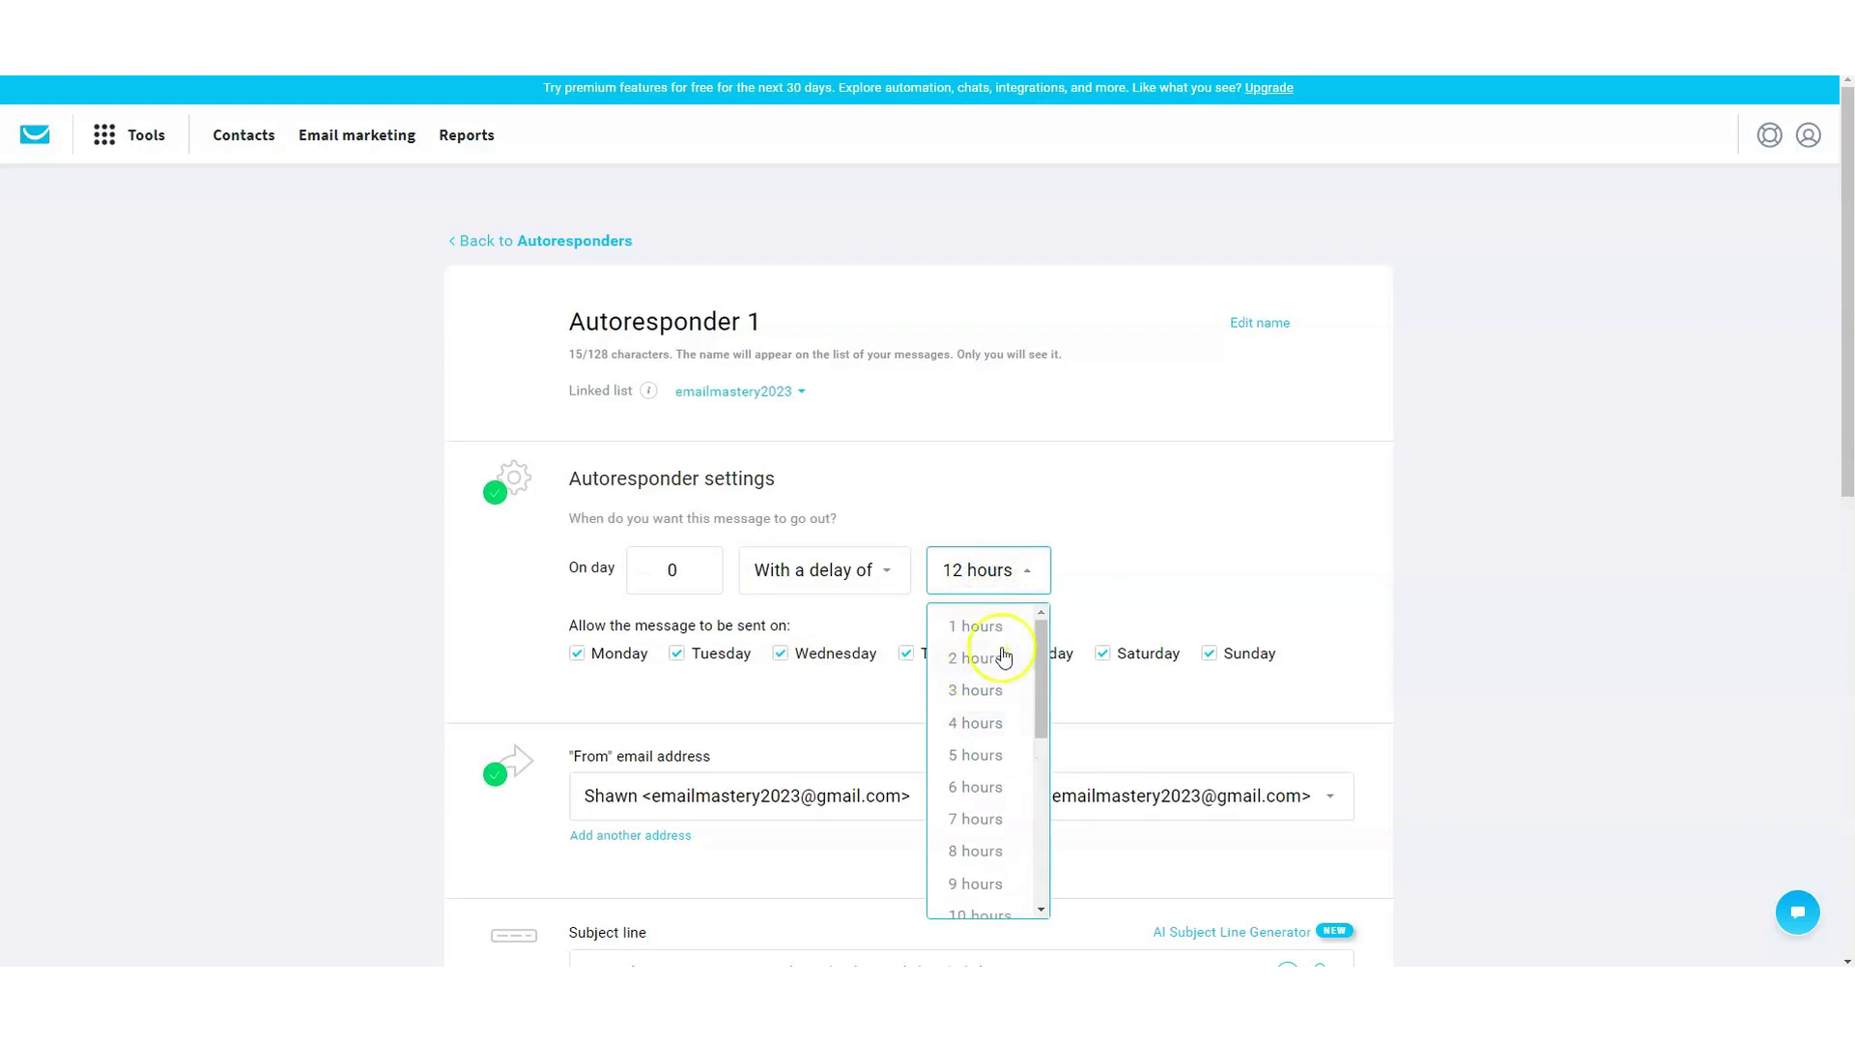
pyautogui.click(1124, 576)
pyautogui.scroll(-2, 1131, 570)
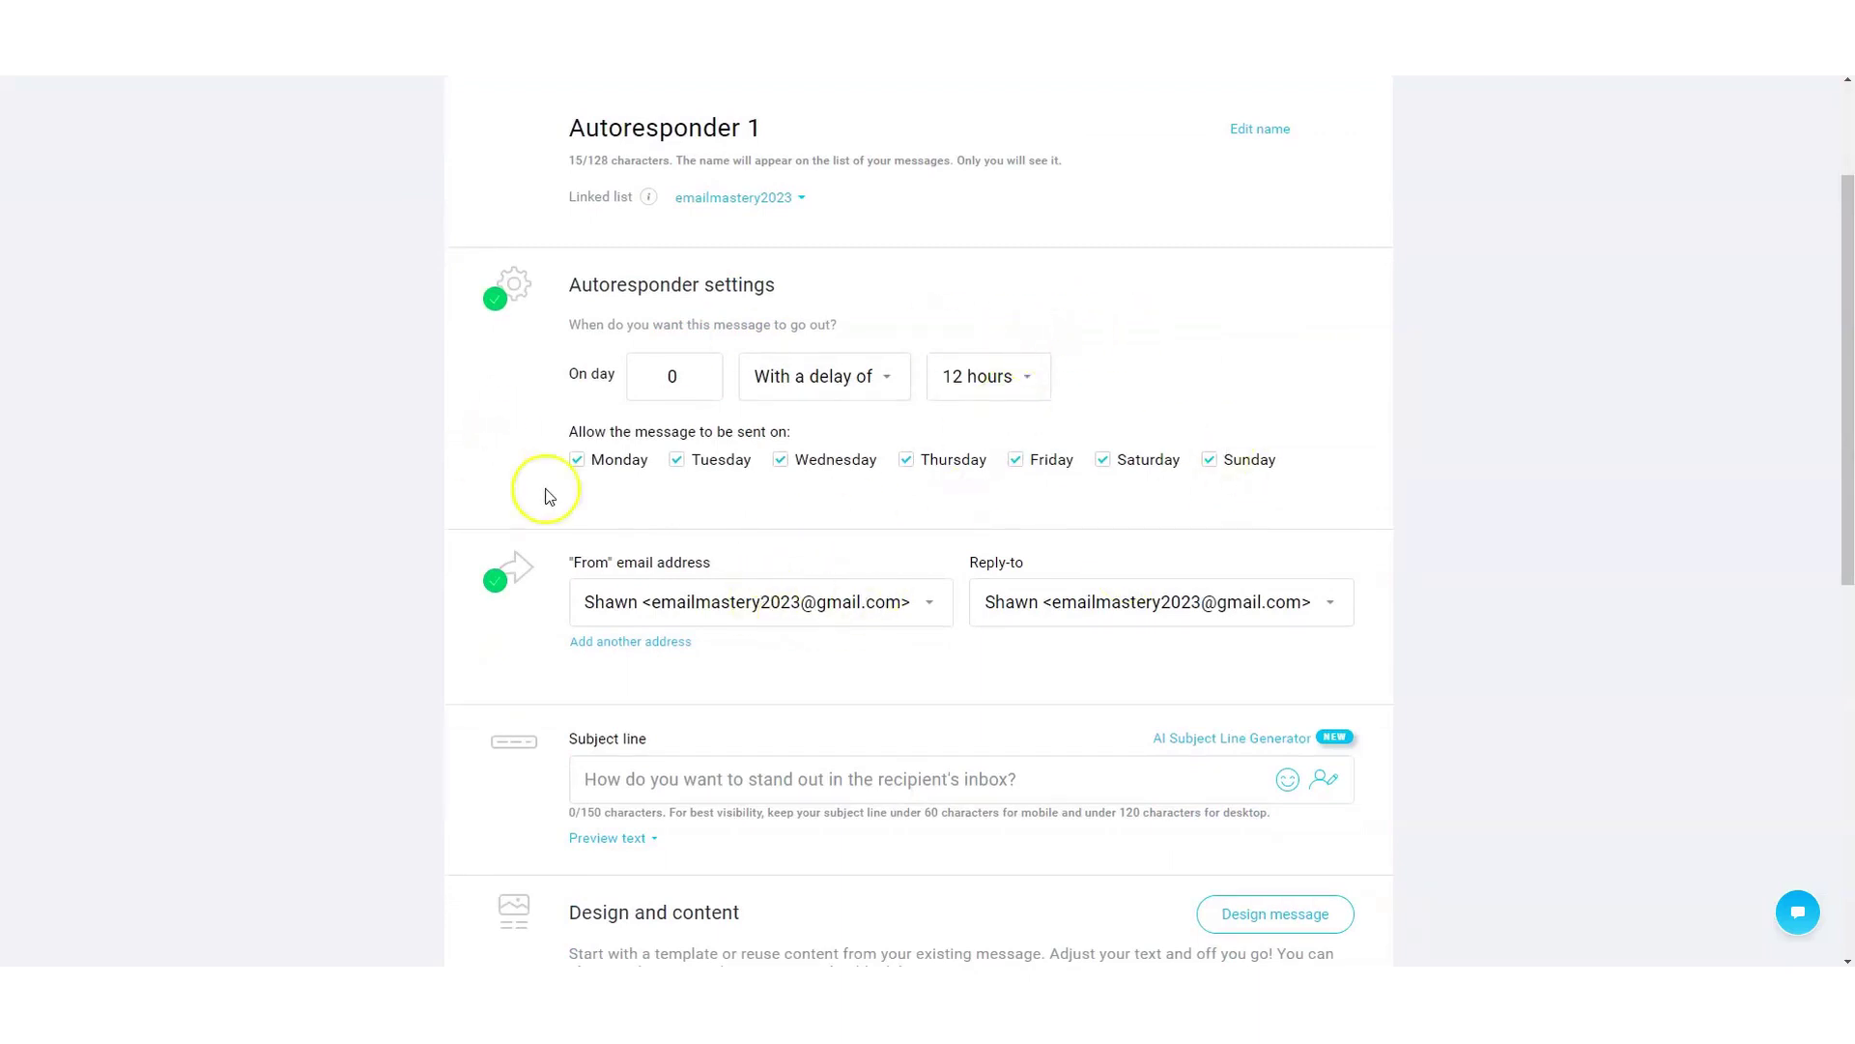
pyautogui.click(915, 378)
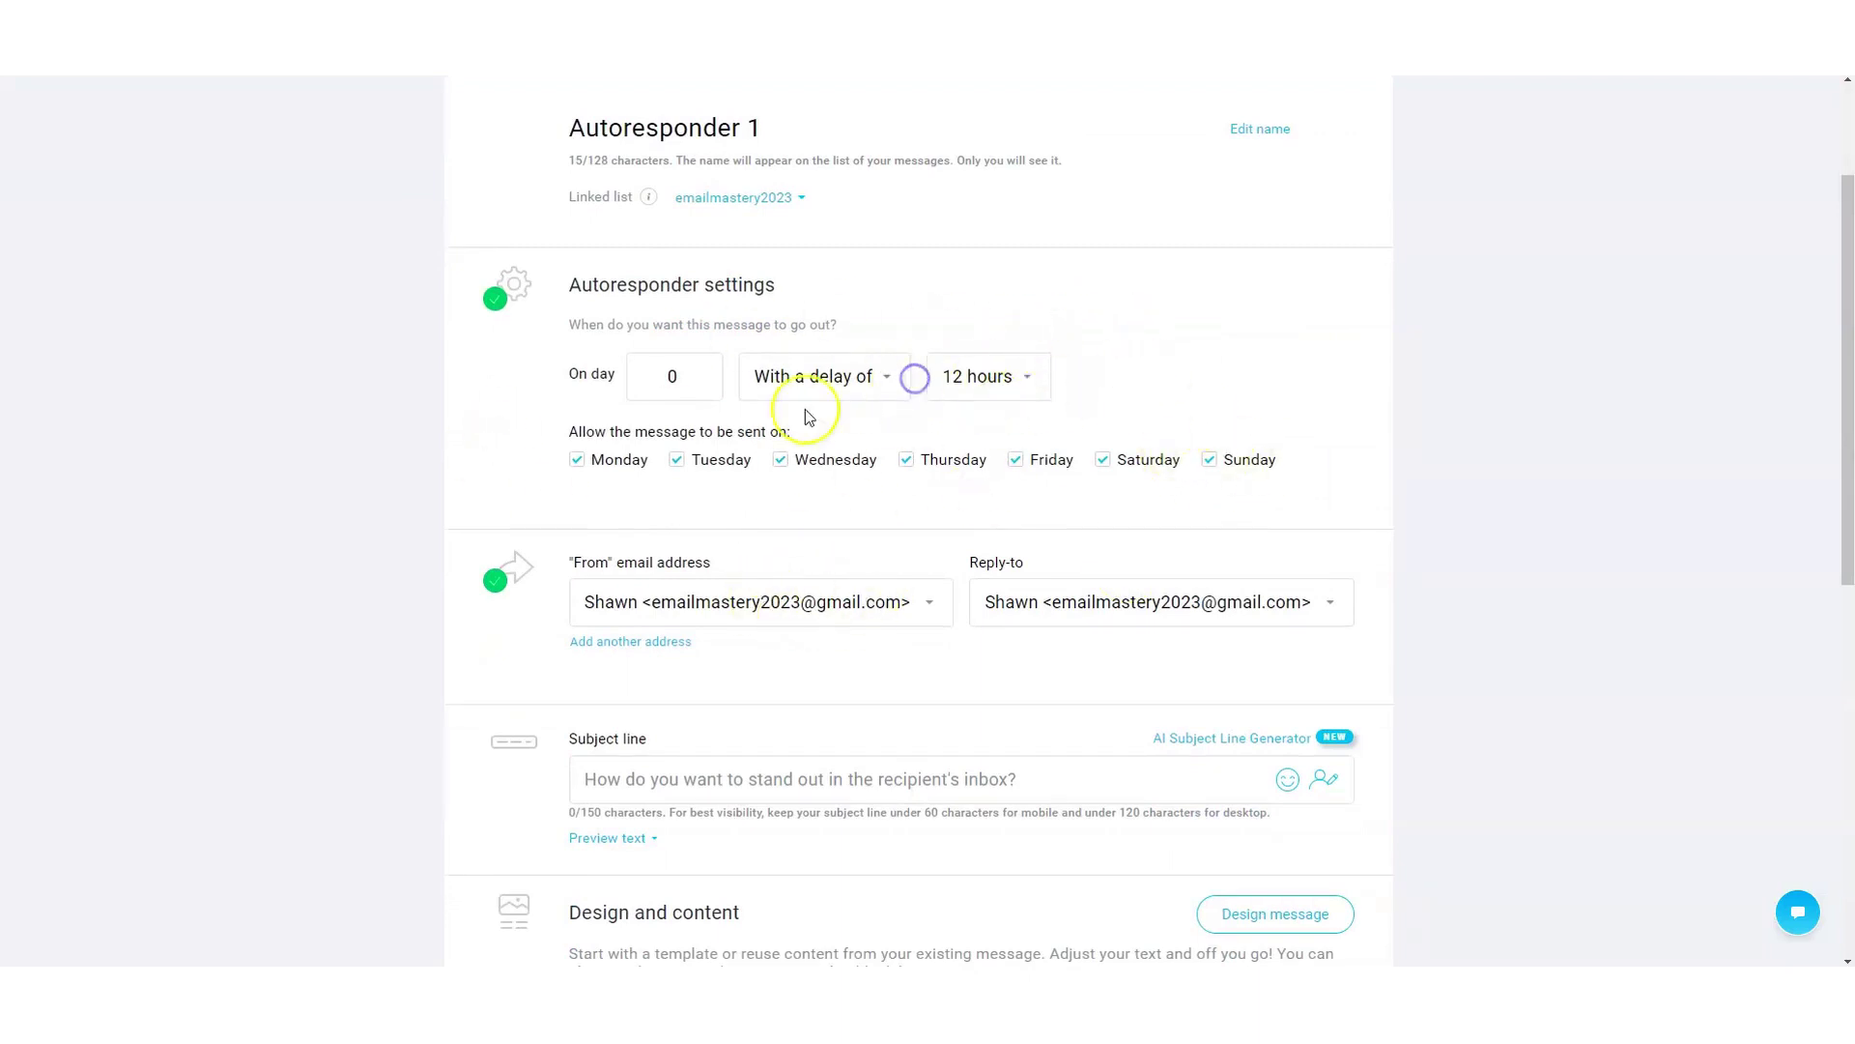
pyautogui.click(828, 431)
pyautogui.click(1139, 344)
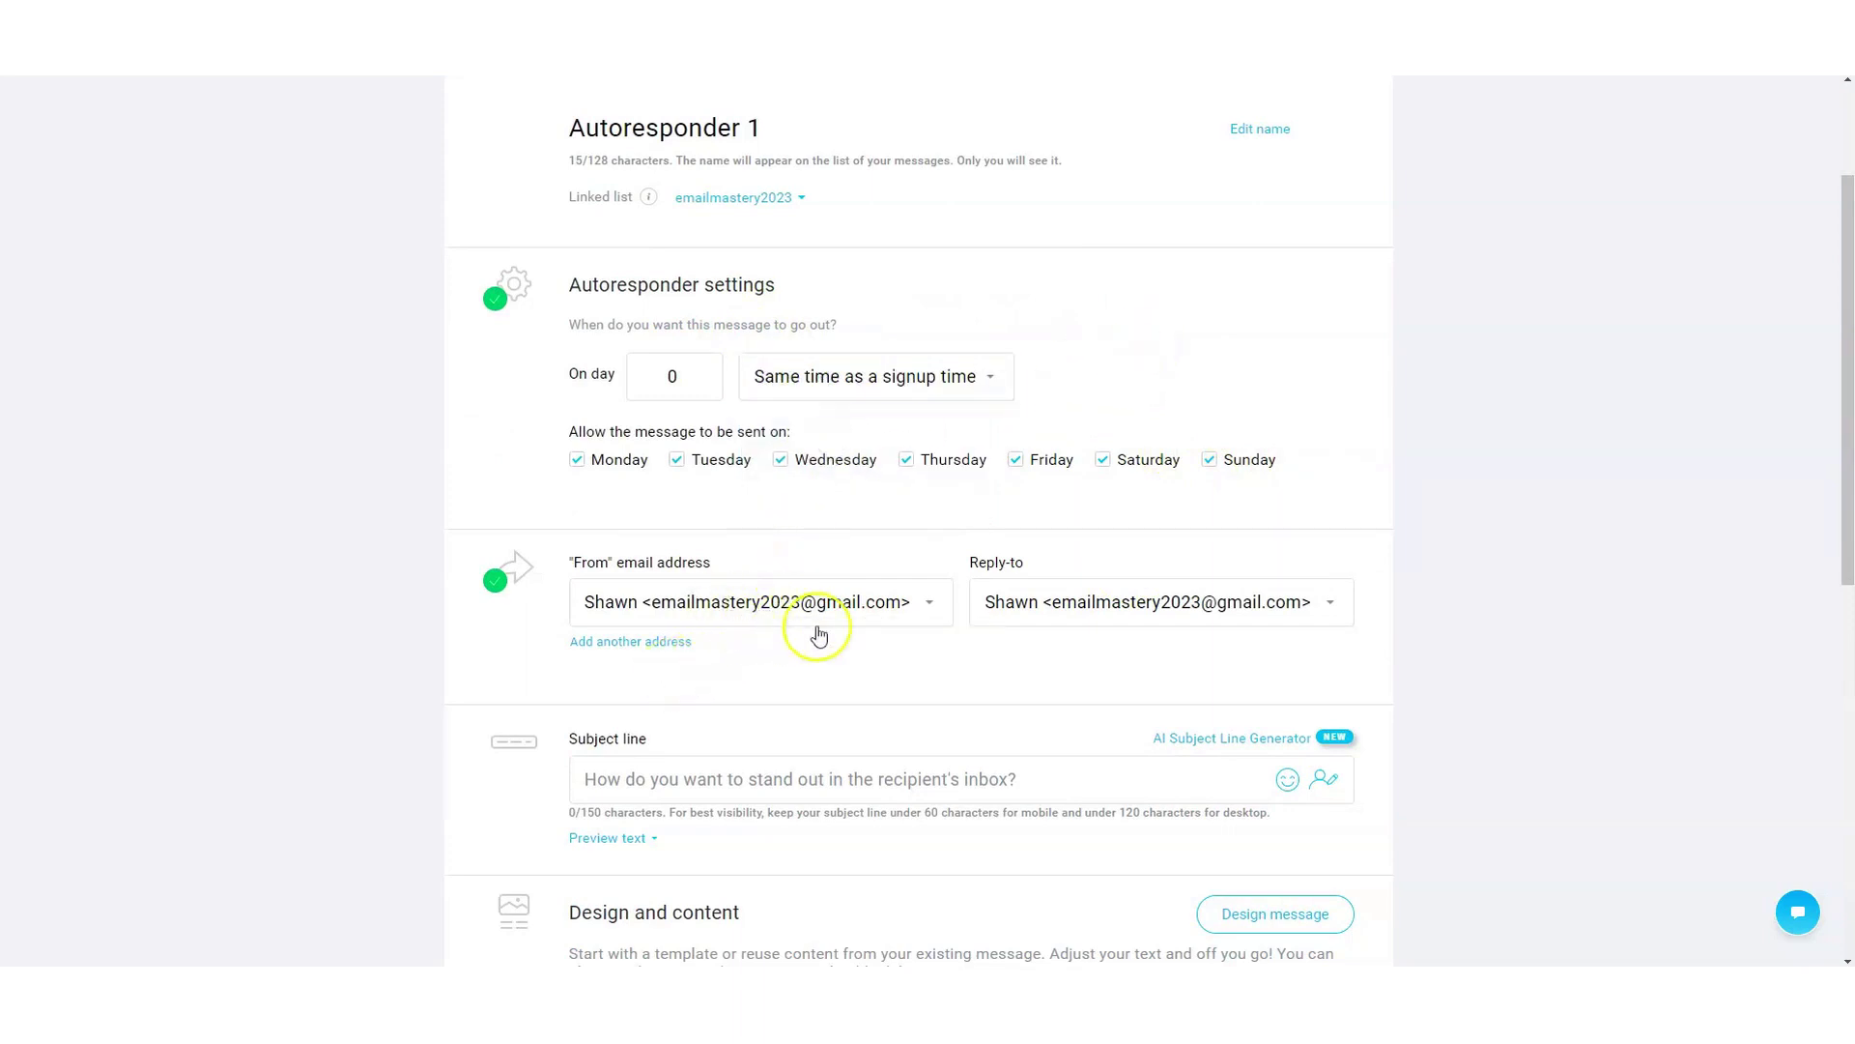
# - Set both the "From" and "Reply-to" addresses to the sender's custom-domain email address instead of the Gmail one
pyautogui.click(774, 607)
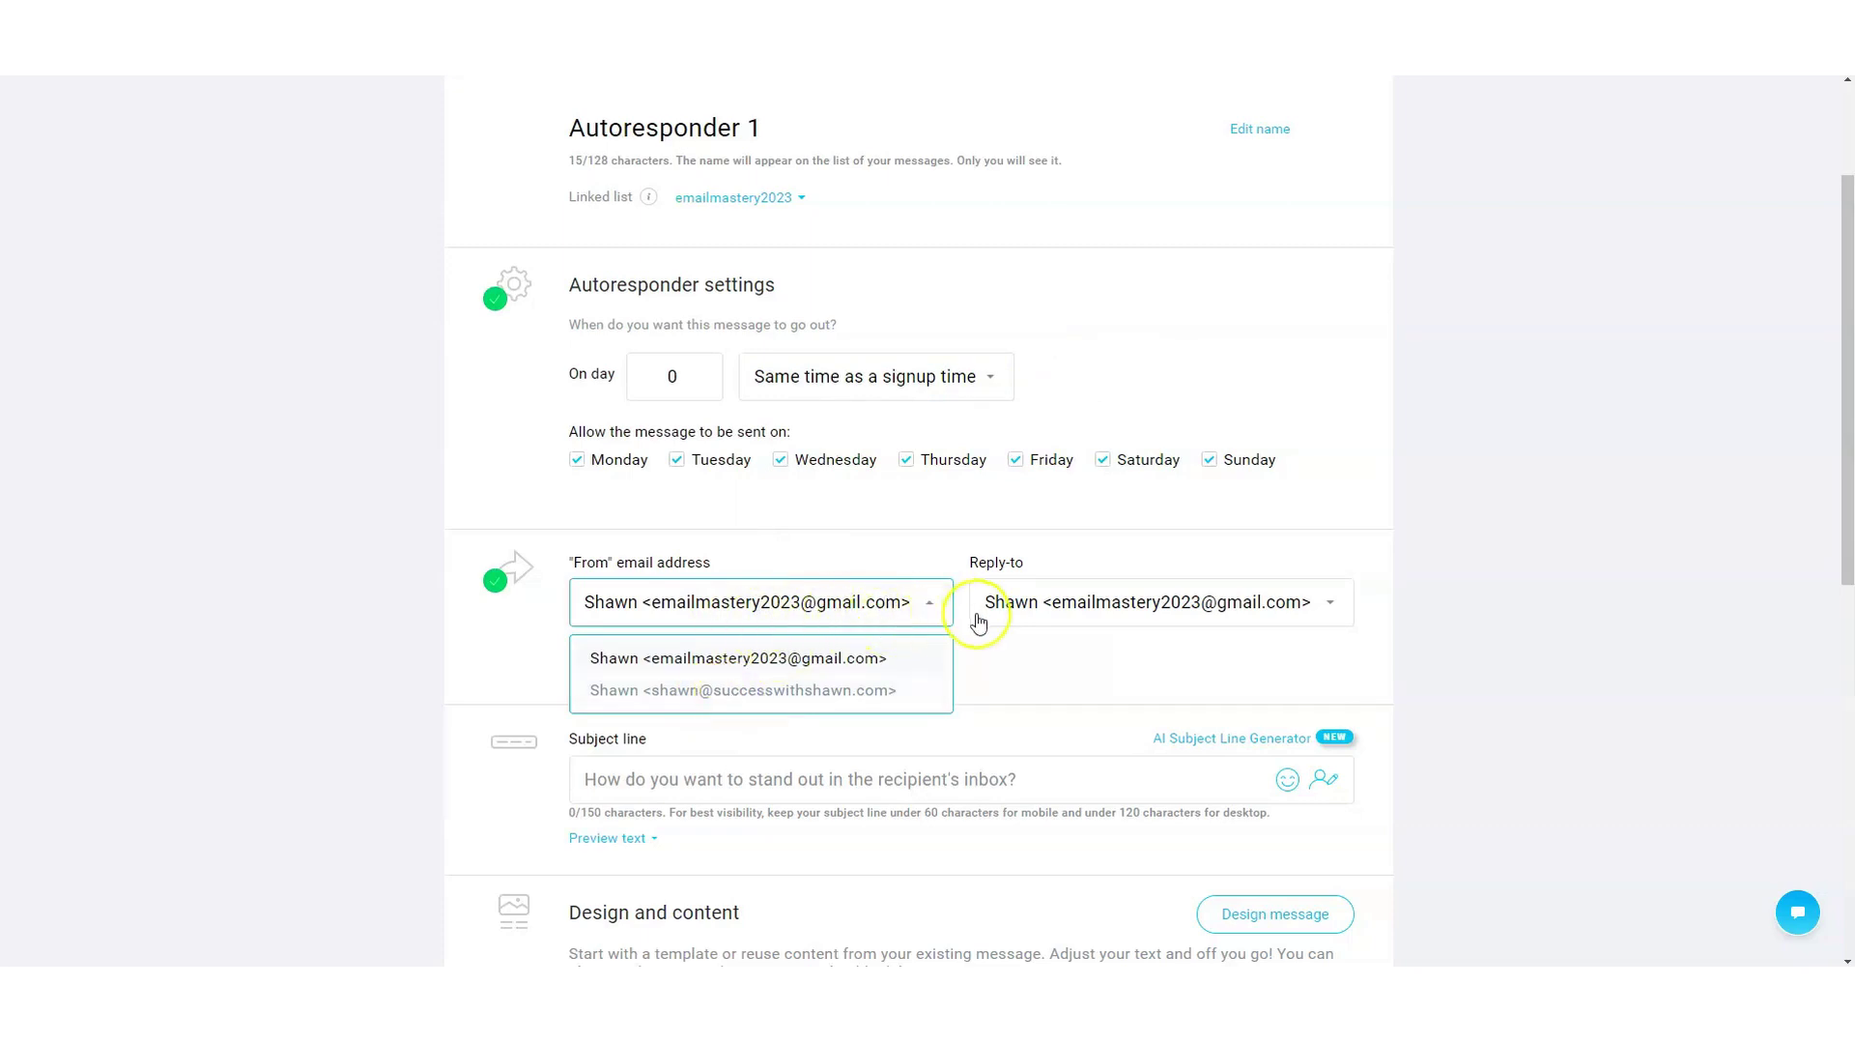
pyautogui.click(744, 694)
pyautogui.click(1070, 613)
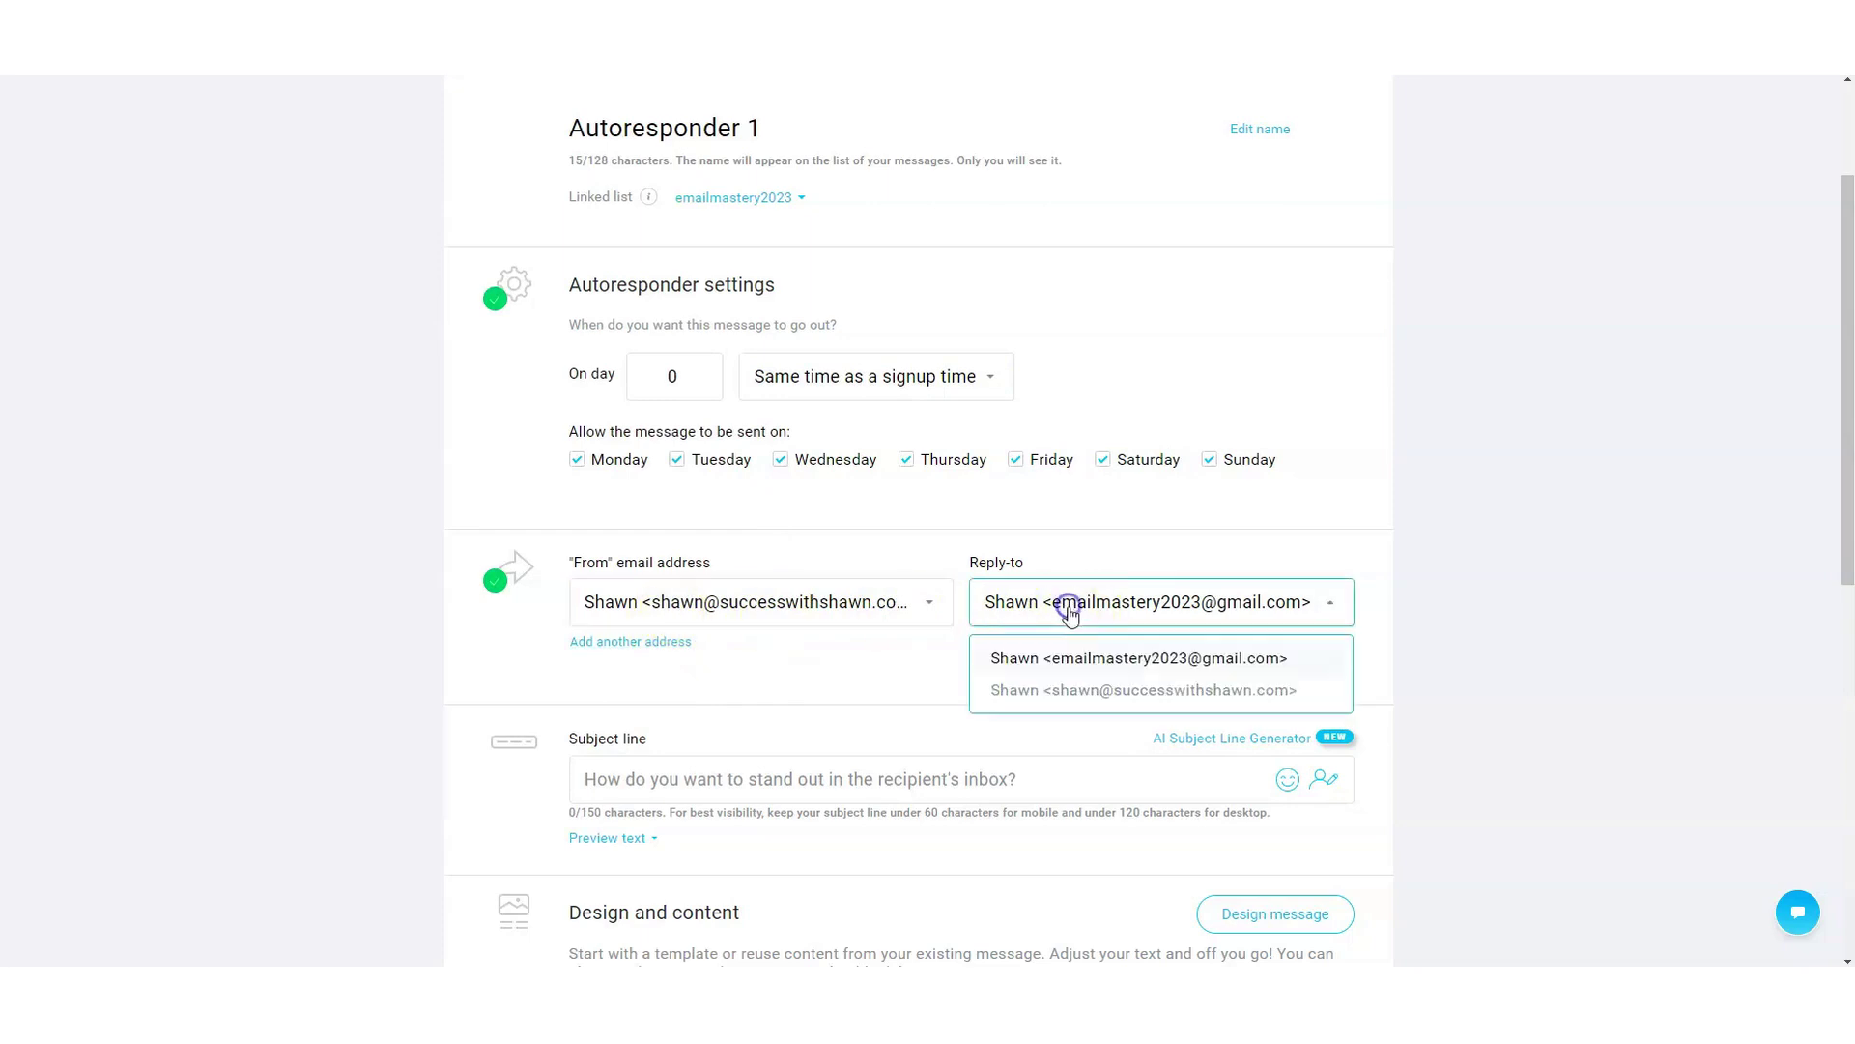
pyautogui.click(1105, 690)
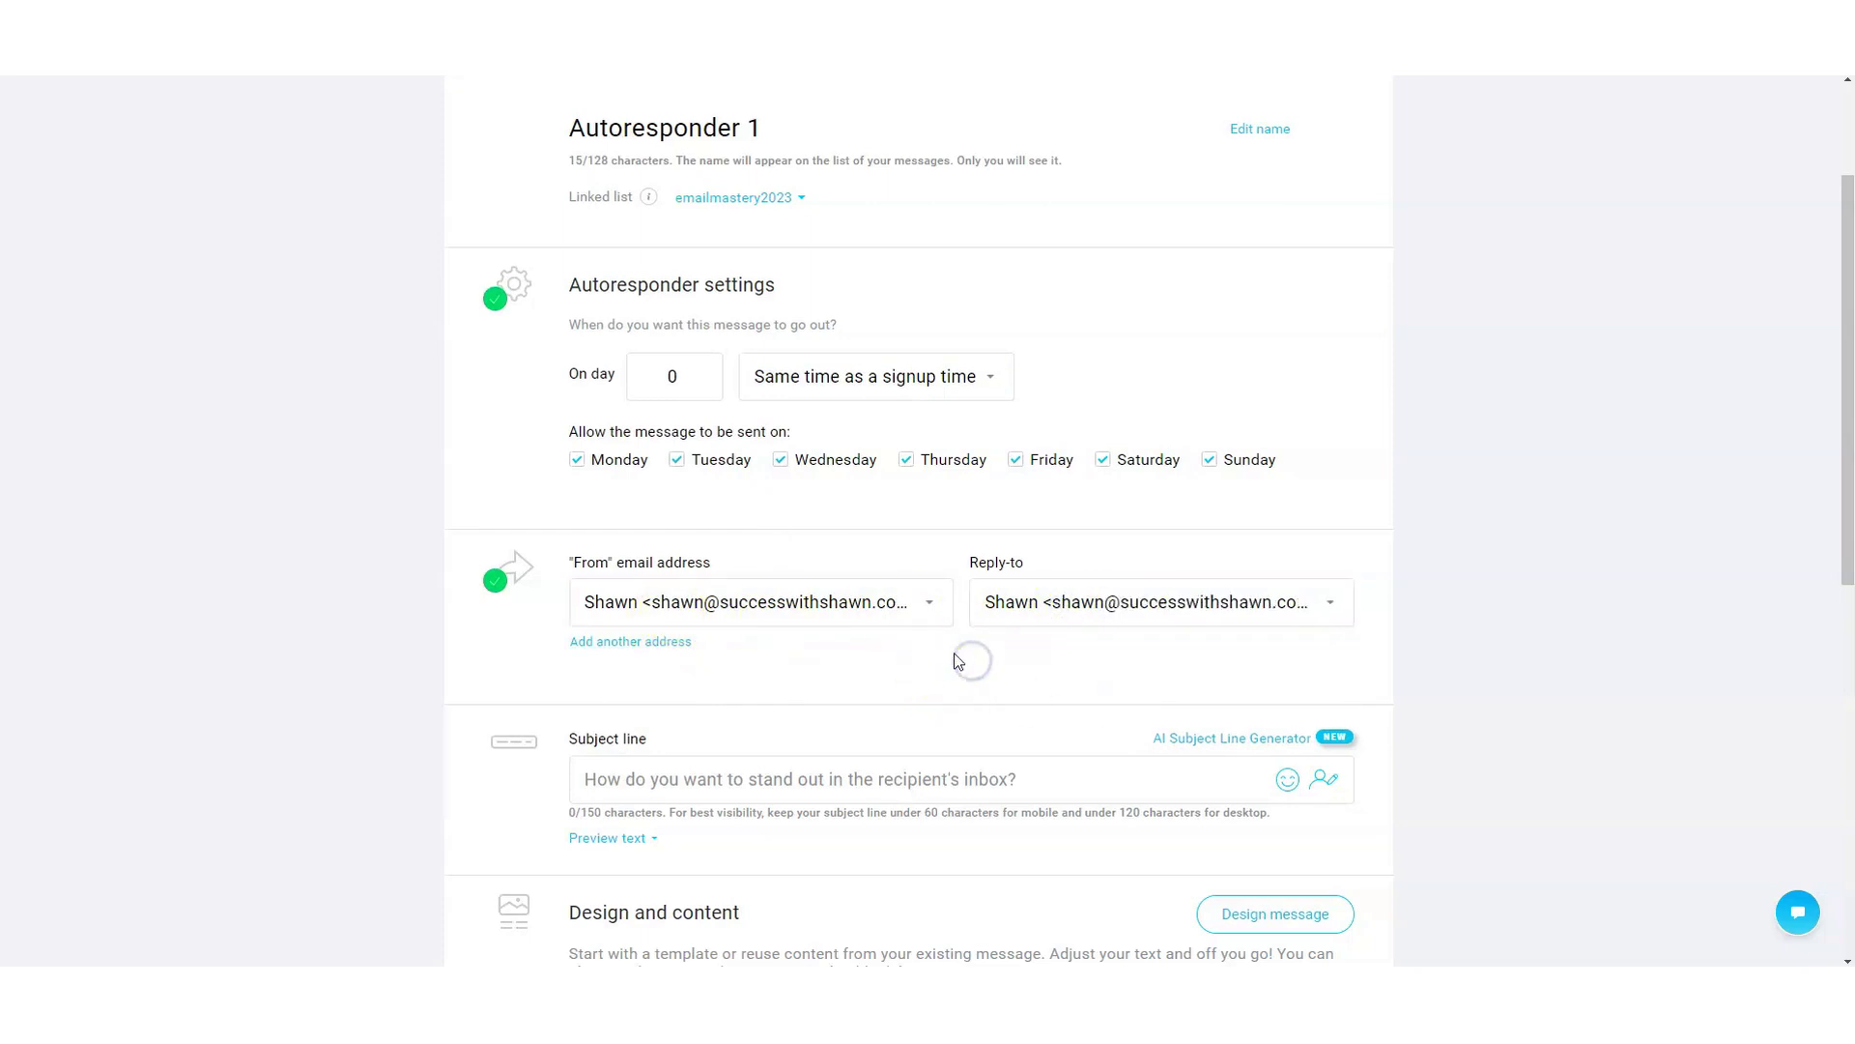
# - Copy the Email 301 headline from the Word document into the subject line: "Create an additional income stream with this..."
pyautogui.scroll(-3, 957, 661)
pyautogui.click(723, 493)
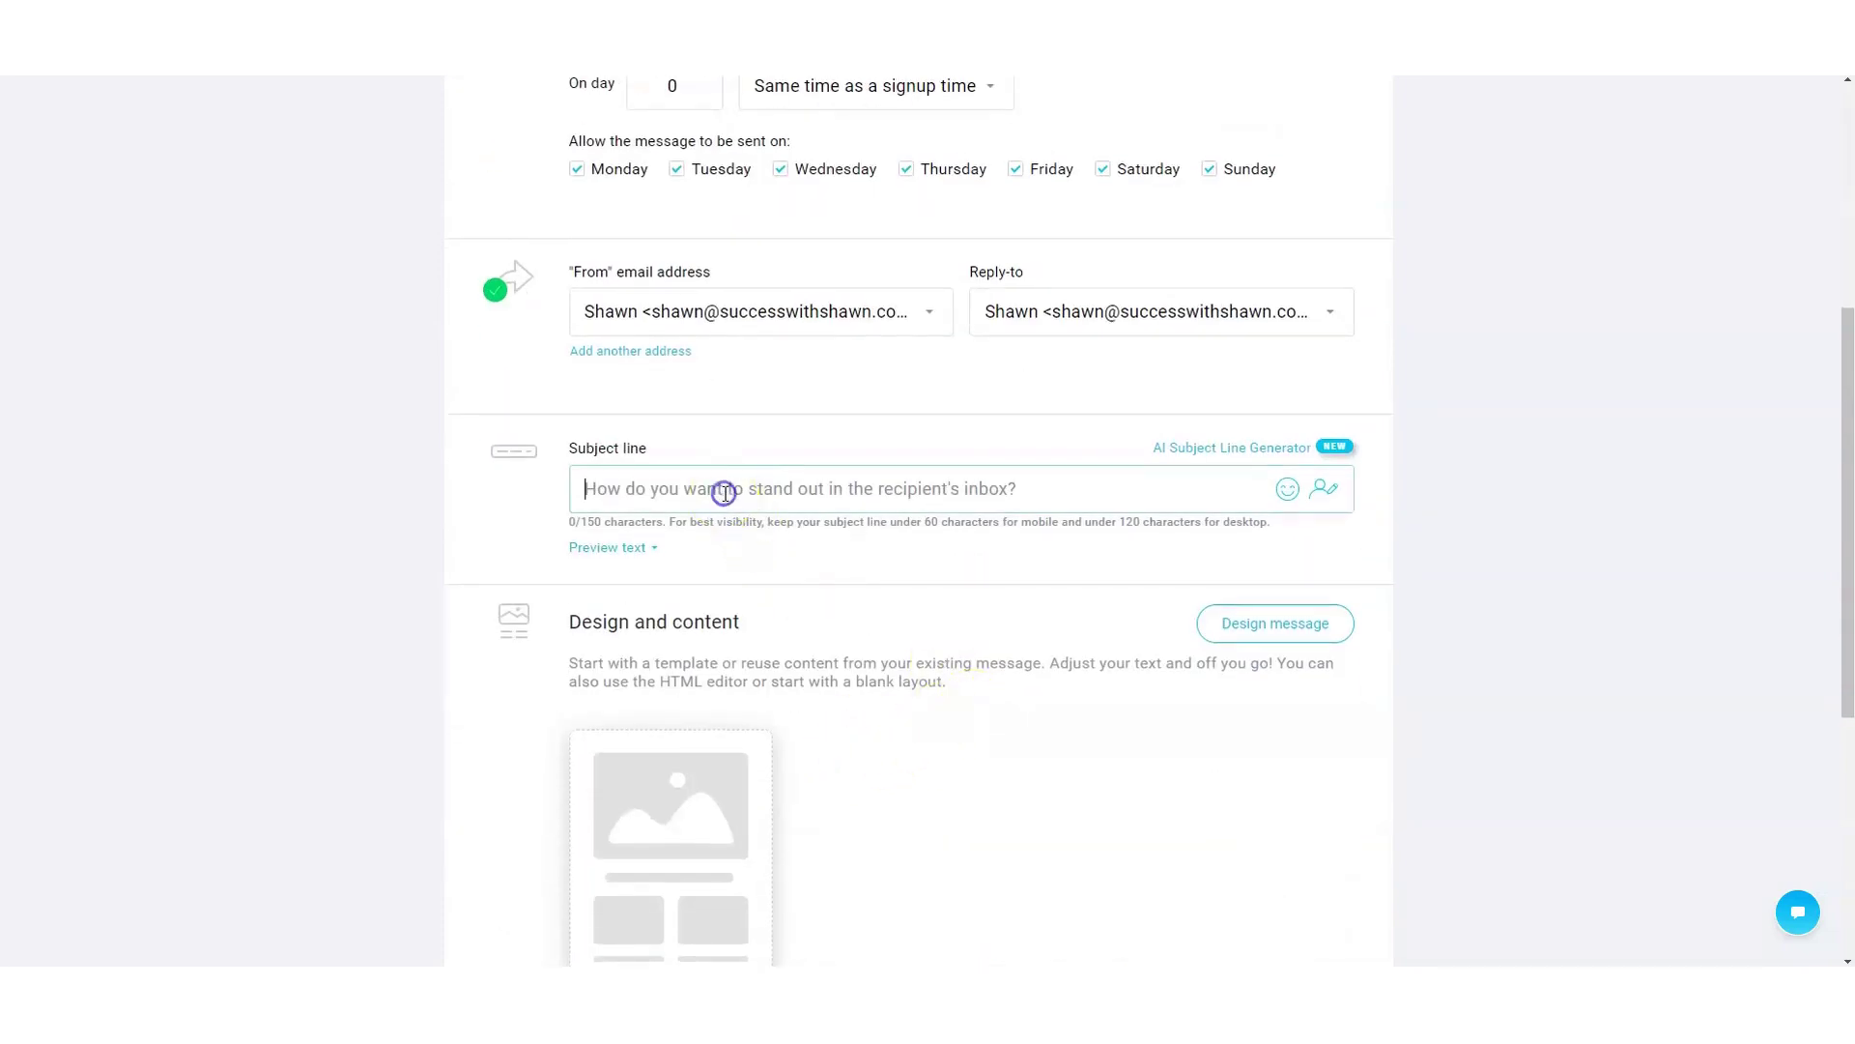
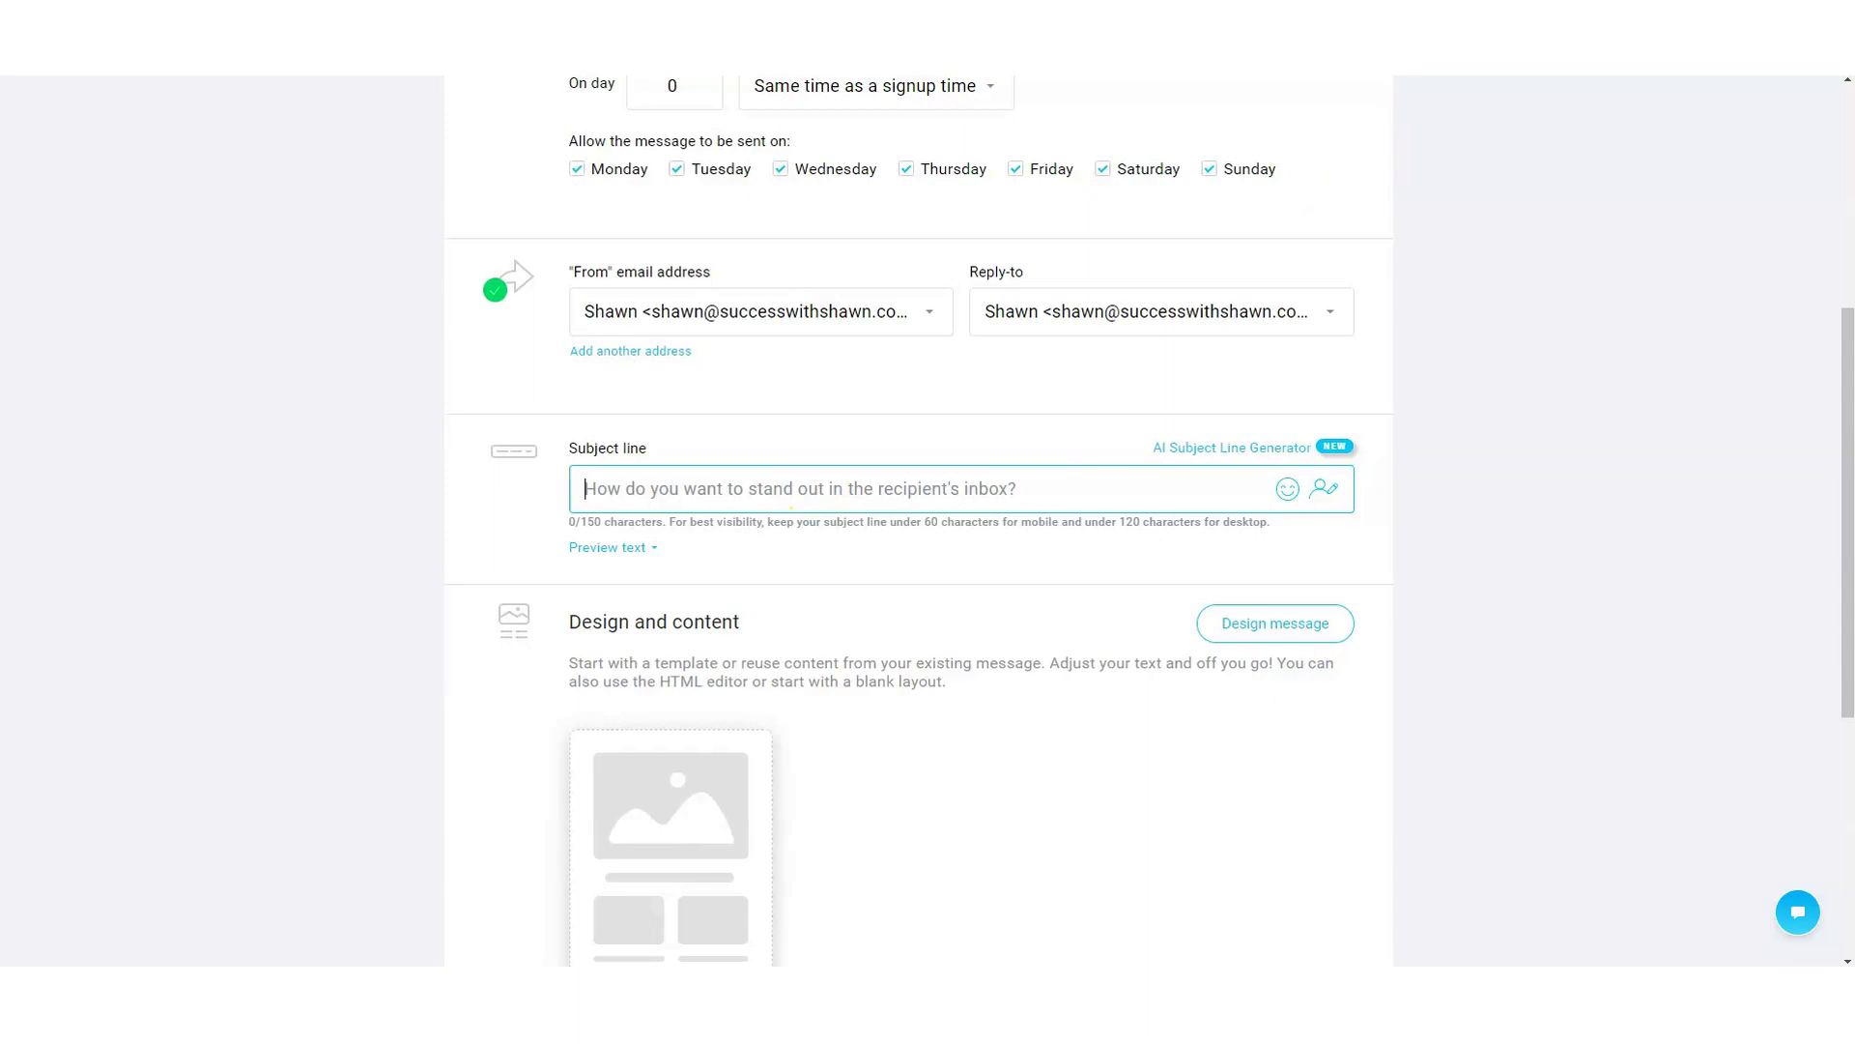
pyautogui.hotkey('alt', 'Tab')
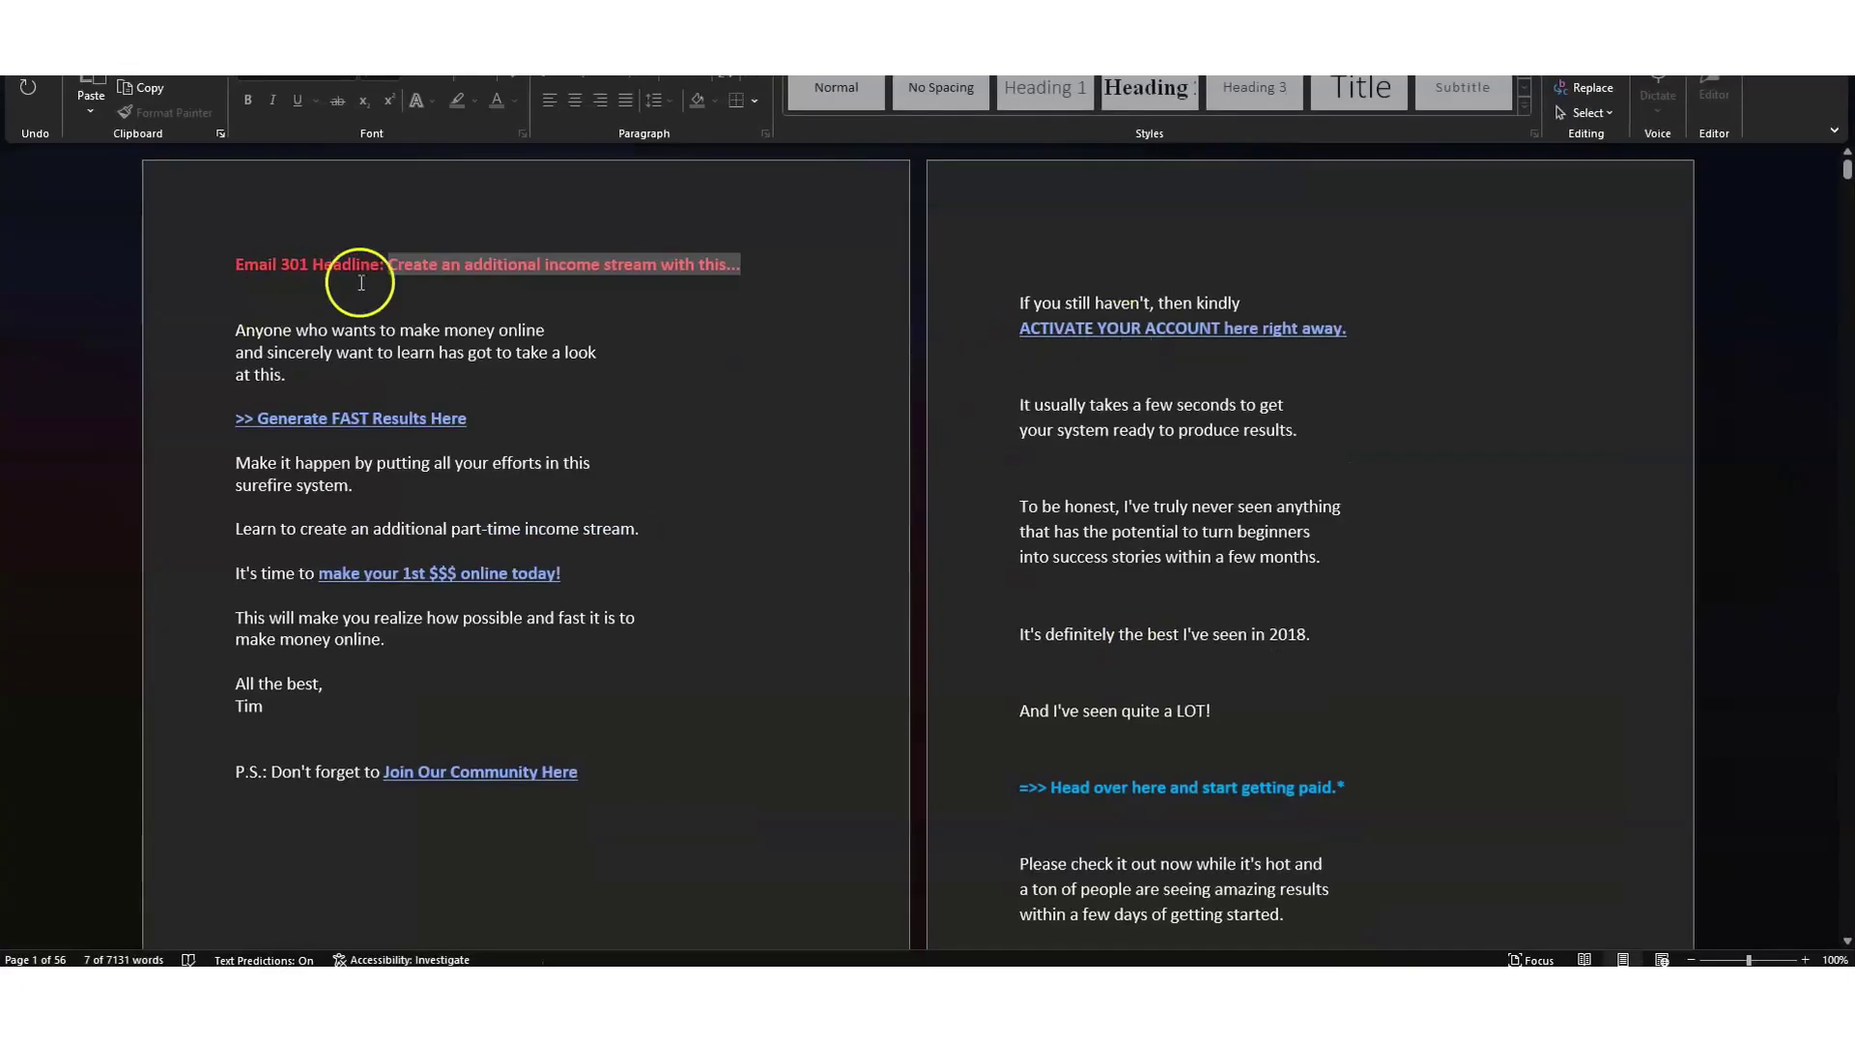
pyautogui.rightClick(489, 271)
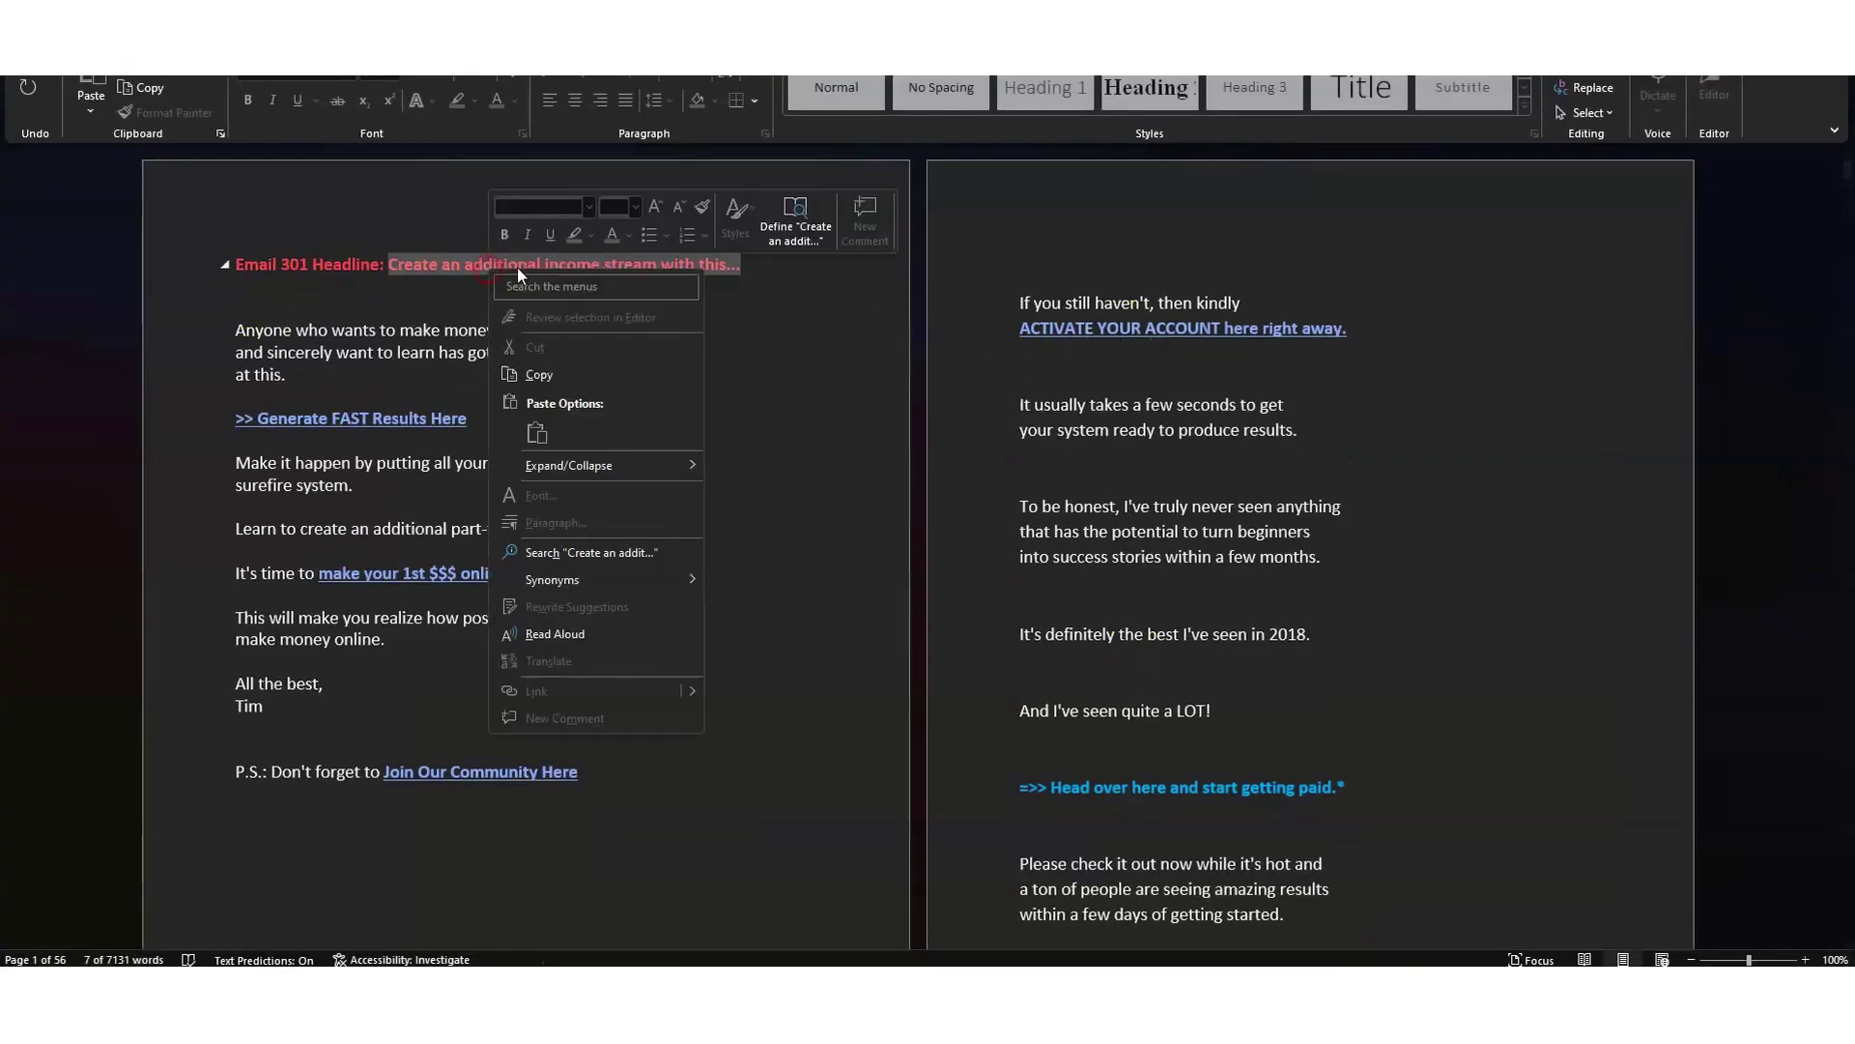
pyautogui.click(539, 375)
pyautogui.hotkey('alt', 'Tab')
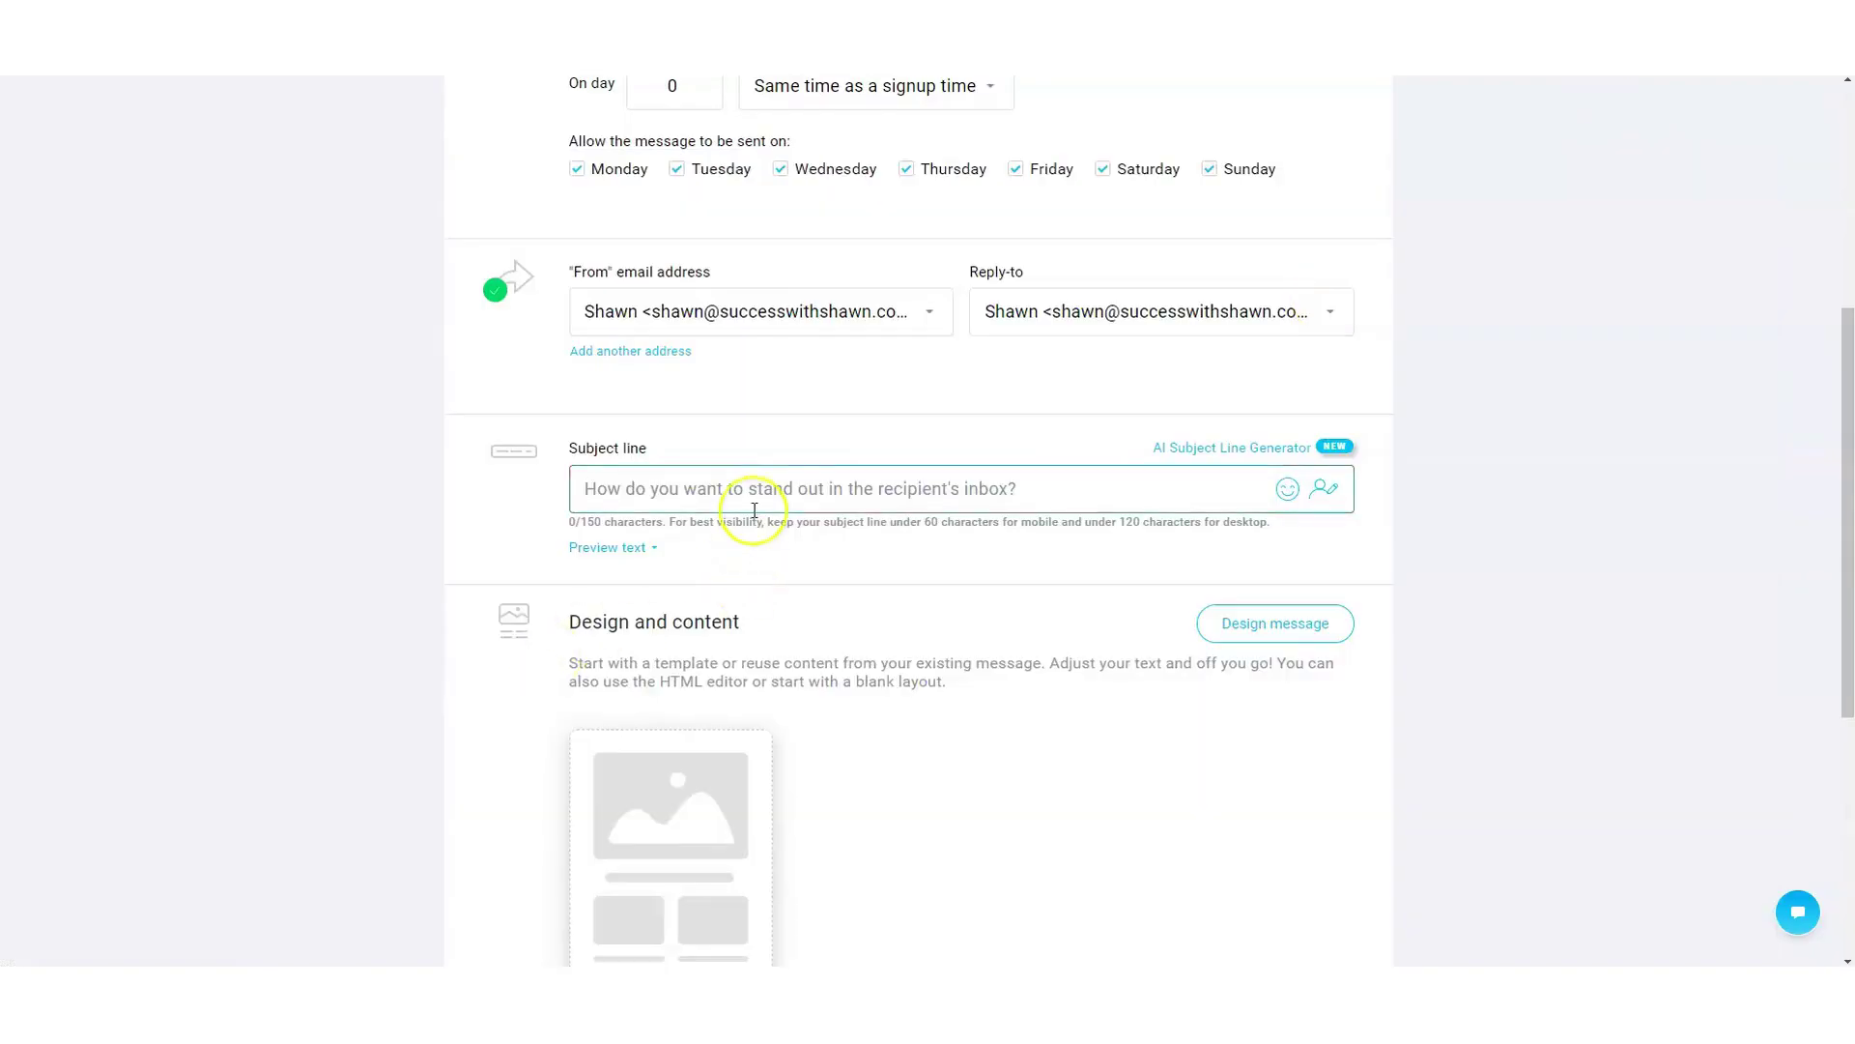
pyautogui.hotkey('ctrl', 'v')
# - Open the message design, look through the predesigned, saved and blank template choices, and start from the Blank template
pyautogui.scroll(-4, 861, 633)
pyautogui.moveTo(674, 492)
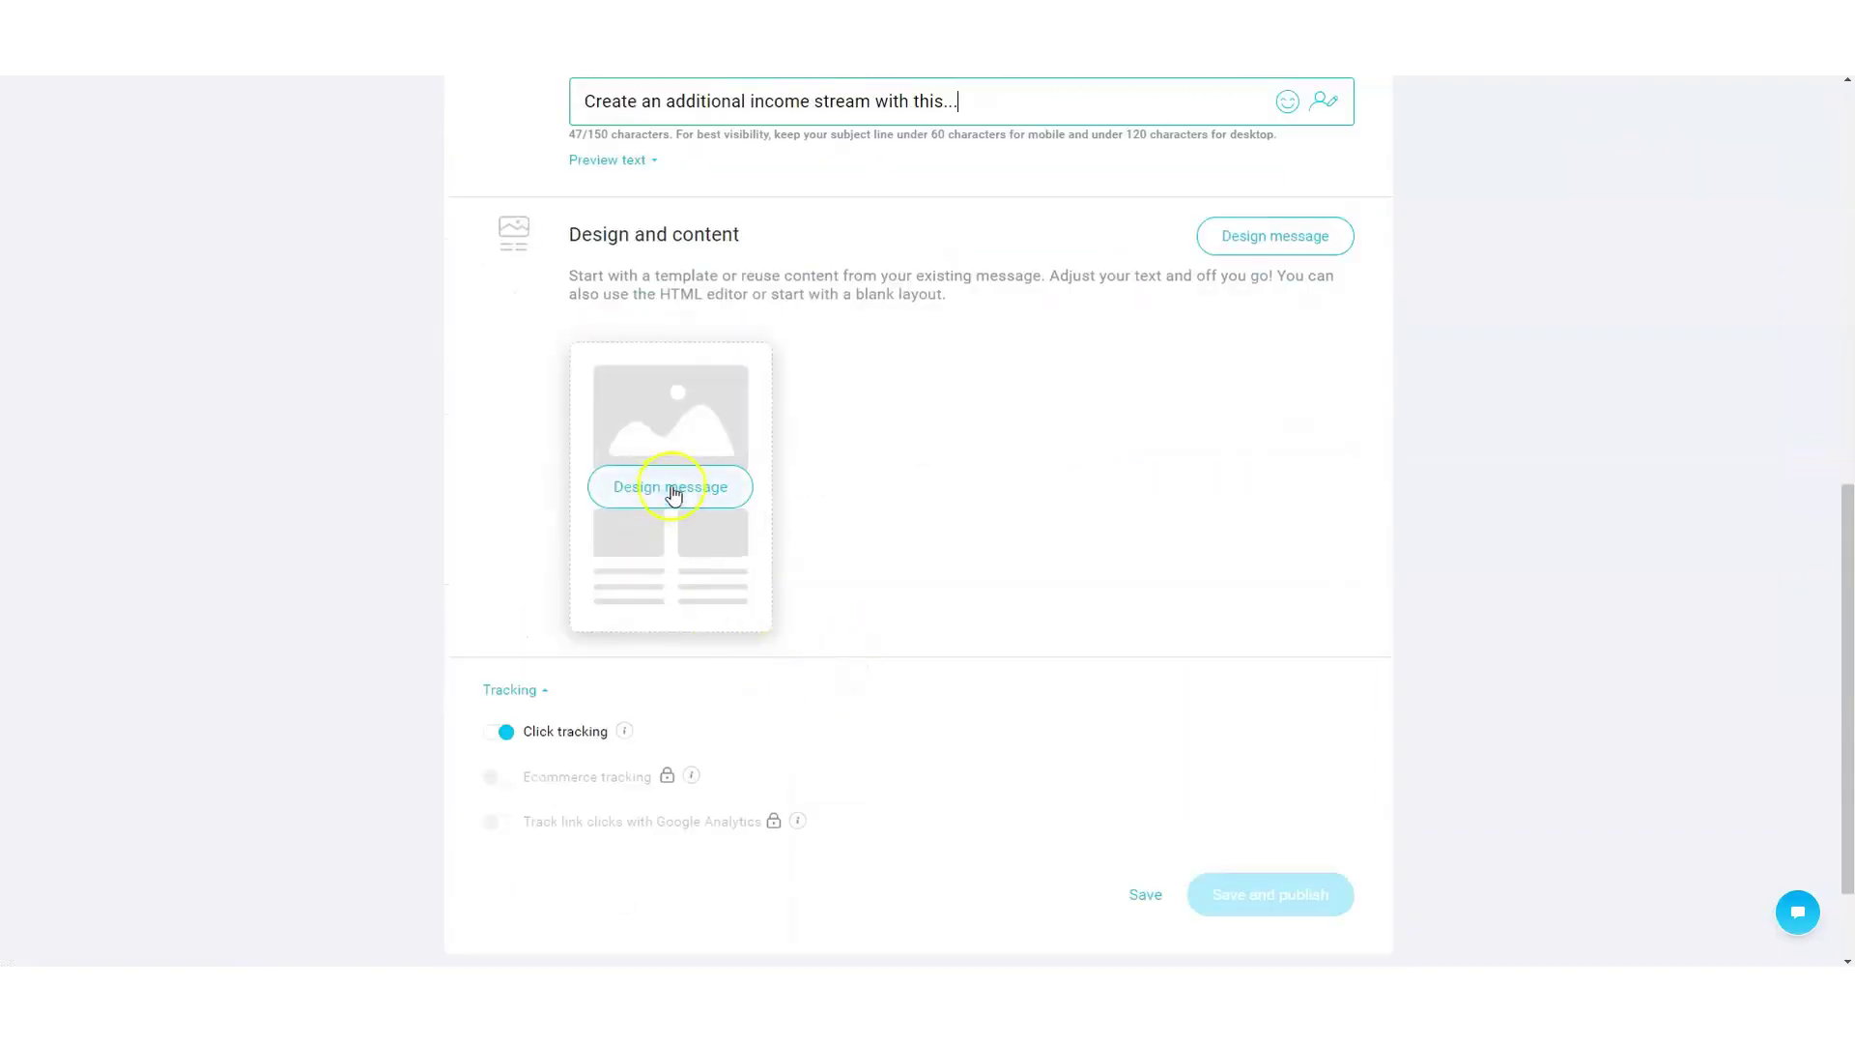
pyautogui.scroll(2, 1063, 541)
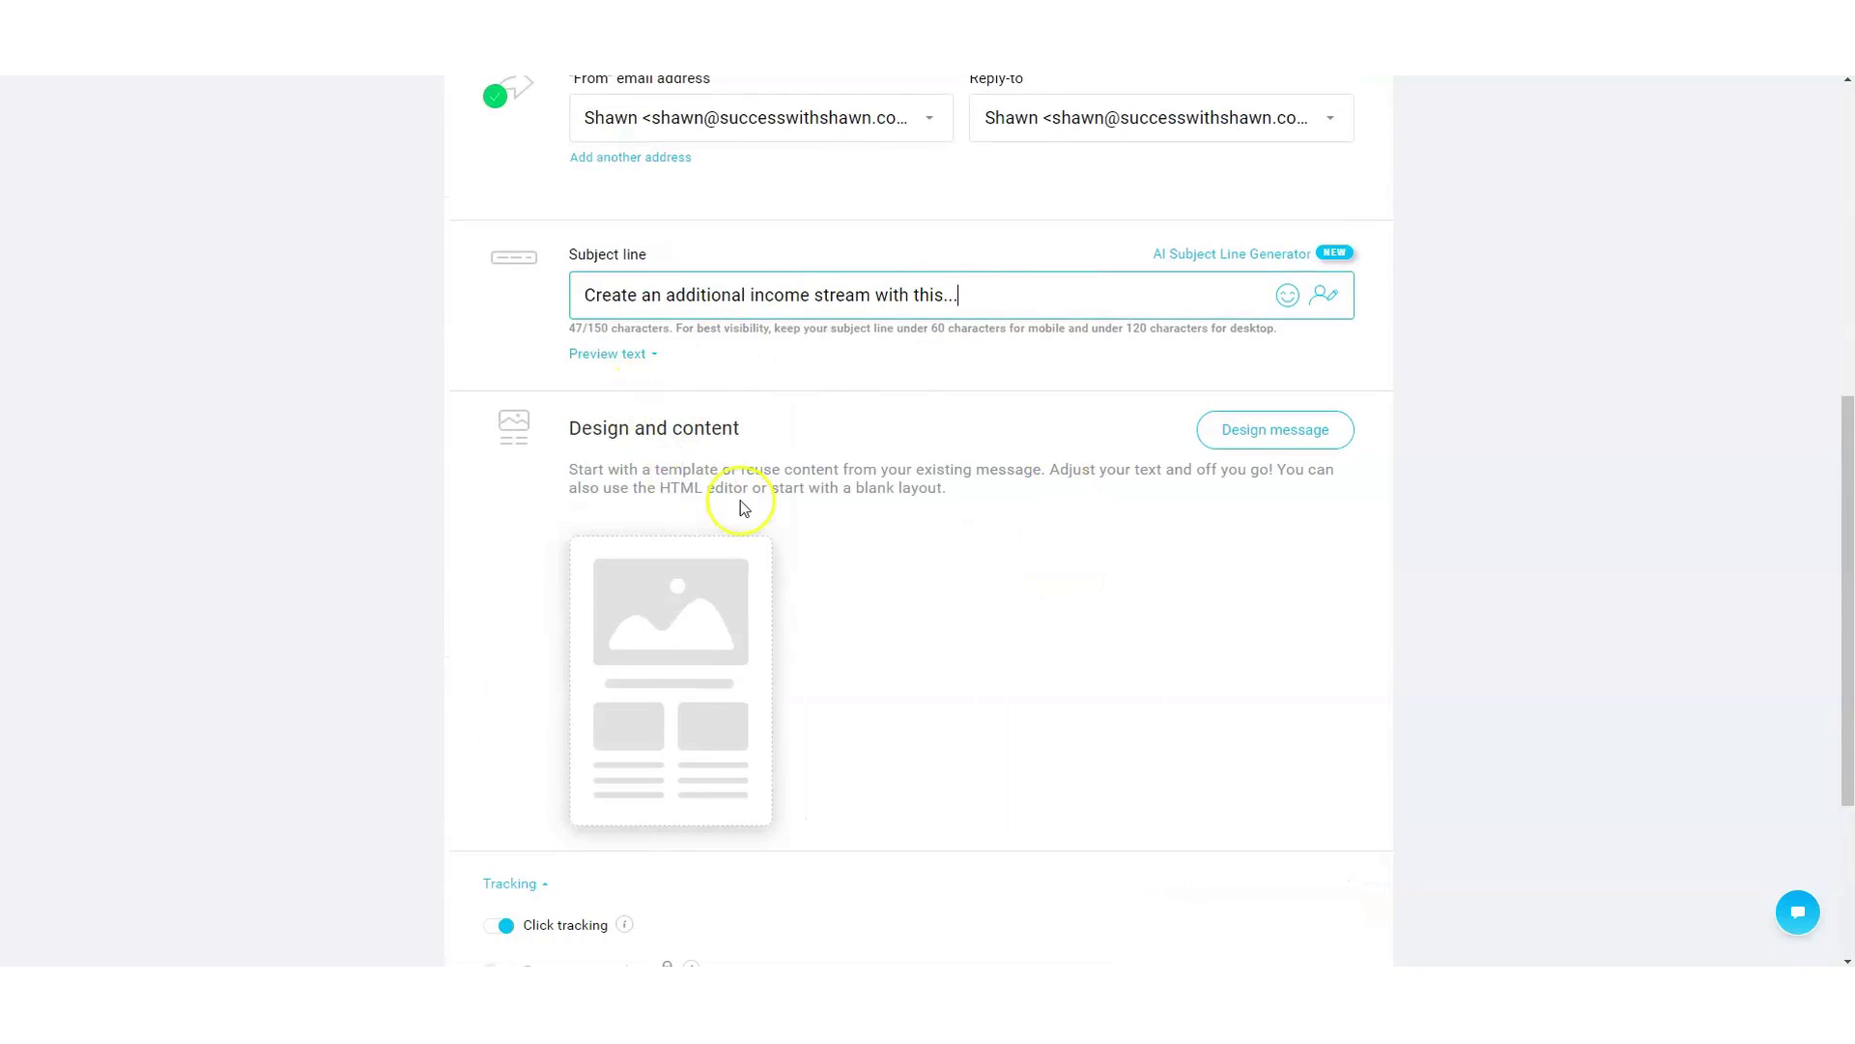
pyautogui.click(688, 678)
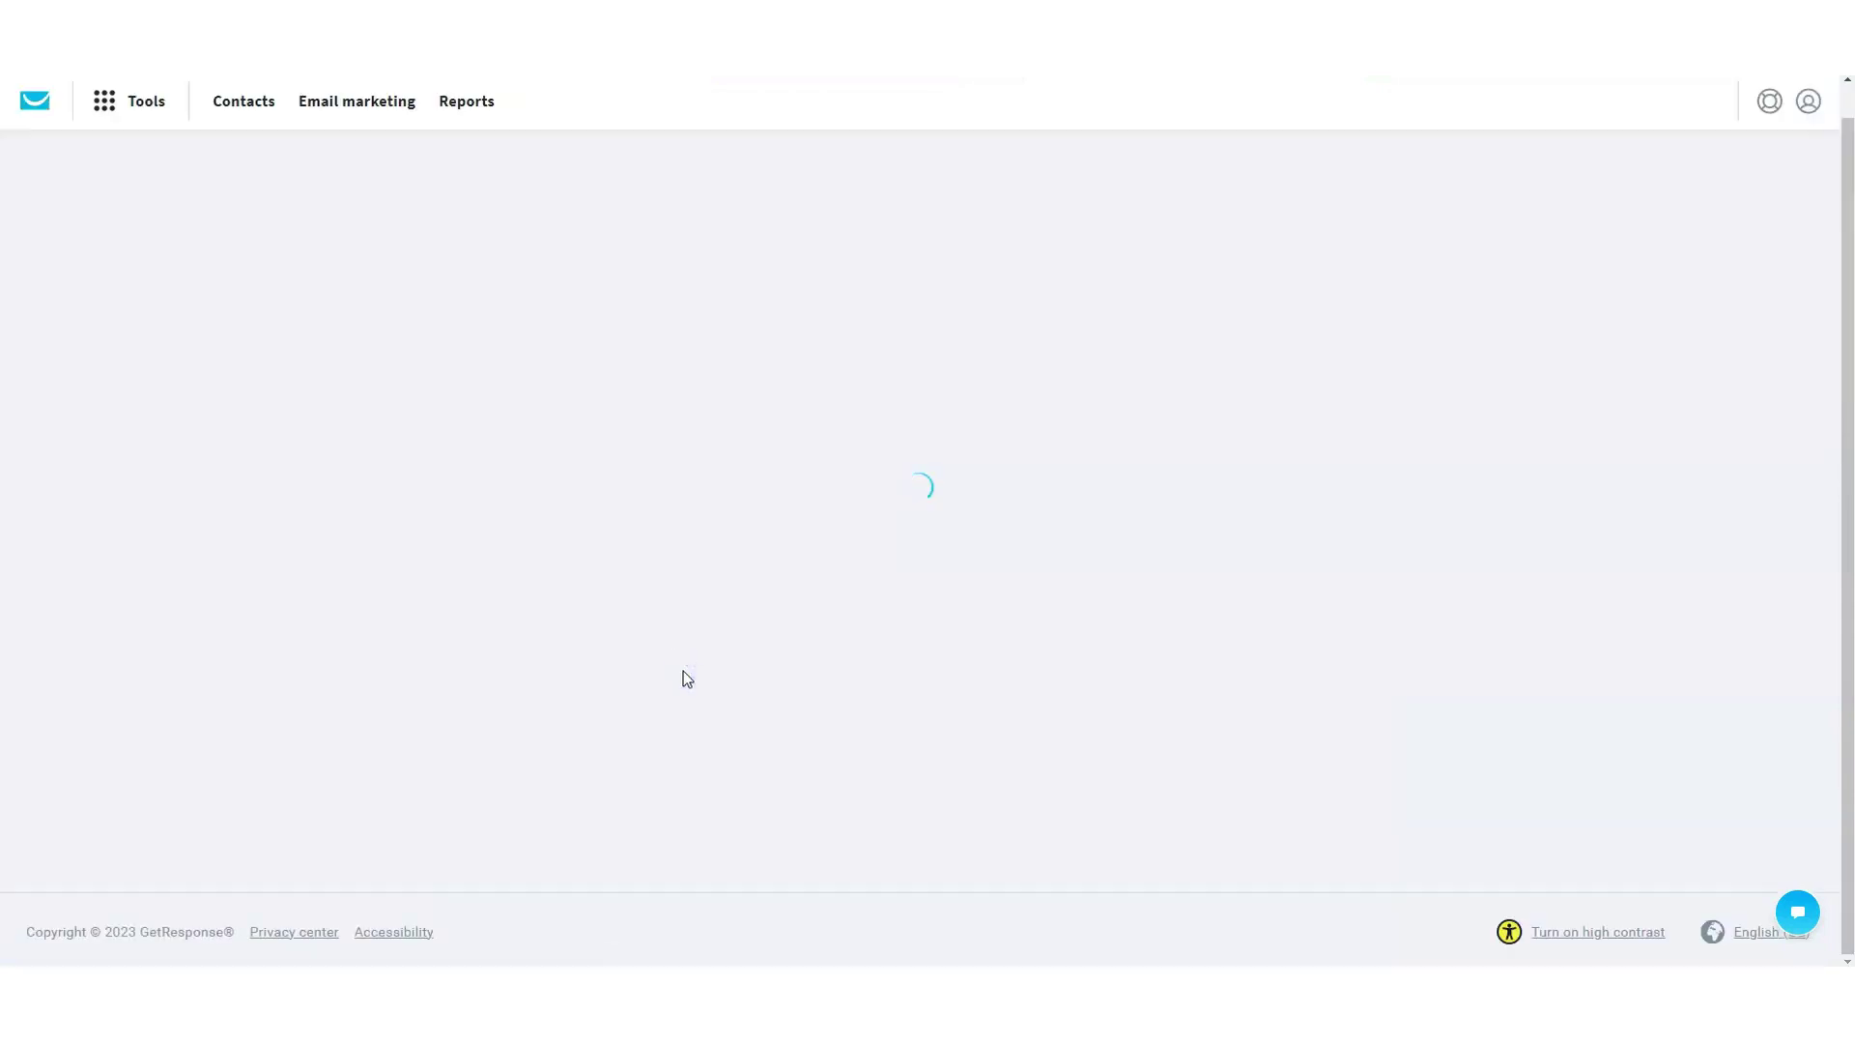
pyautogui.scroll(-7, 862, 673)
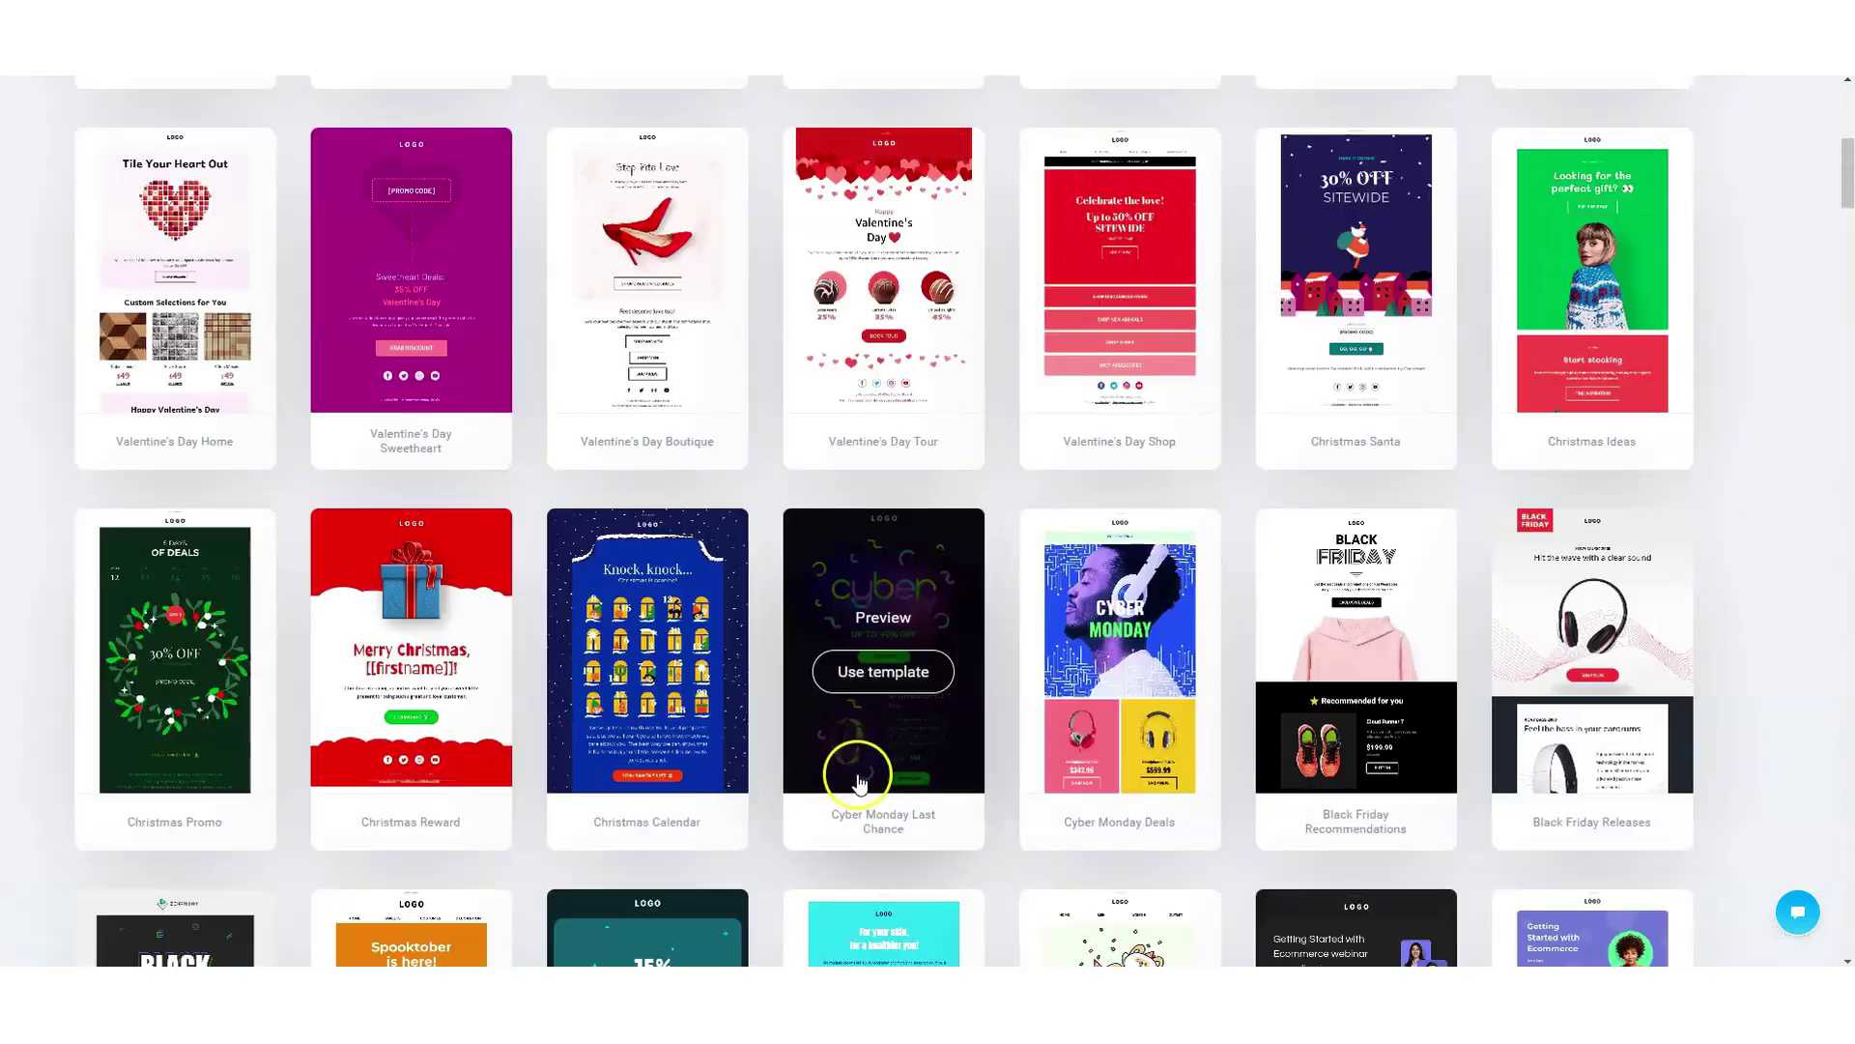
pyautogui.scroll(7, 849, 783)
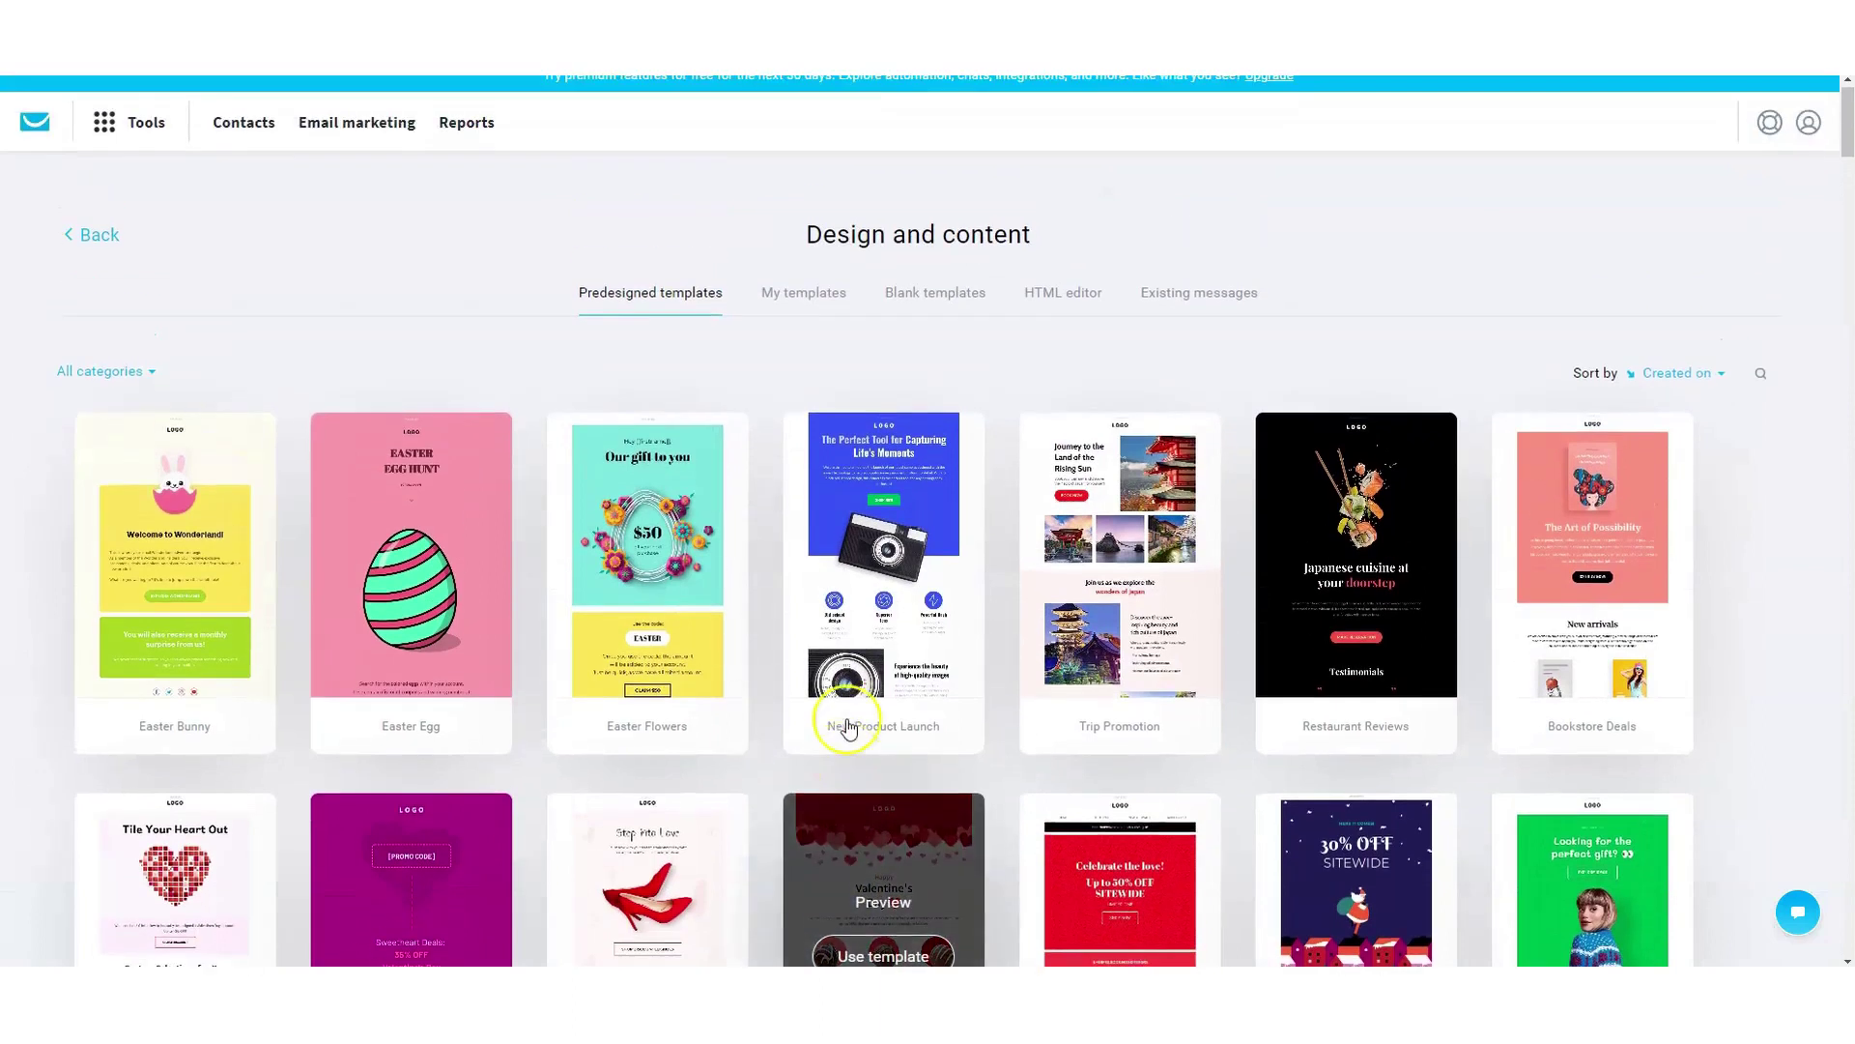
pyautogui.click(802, 314)
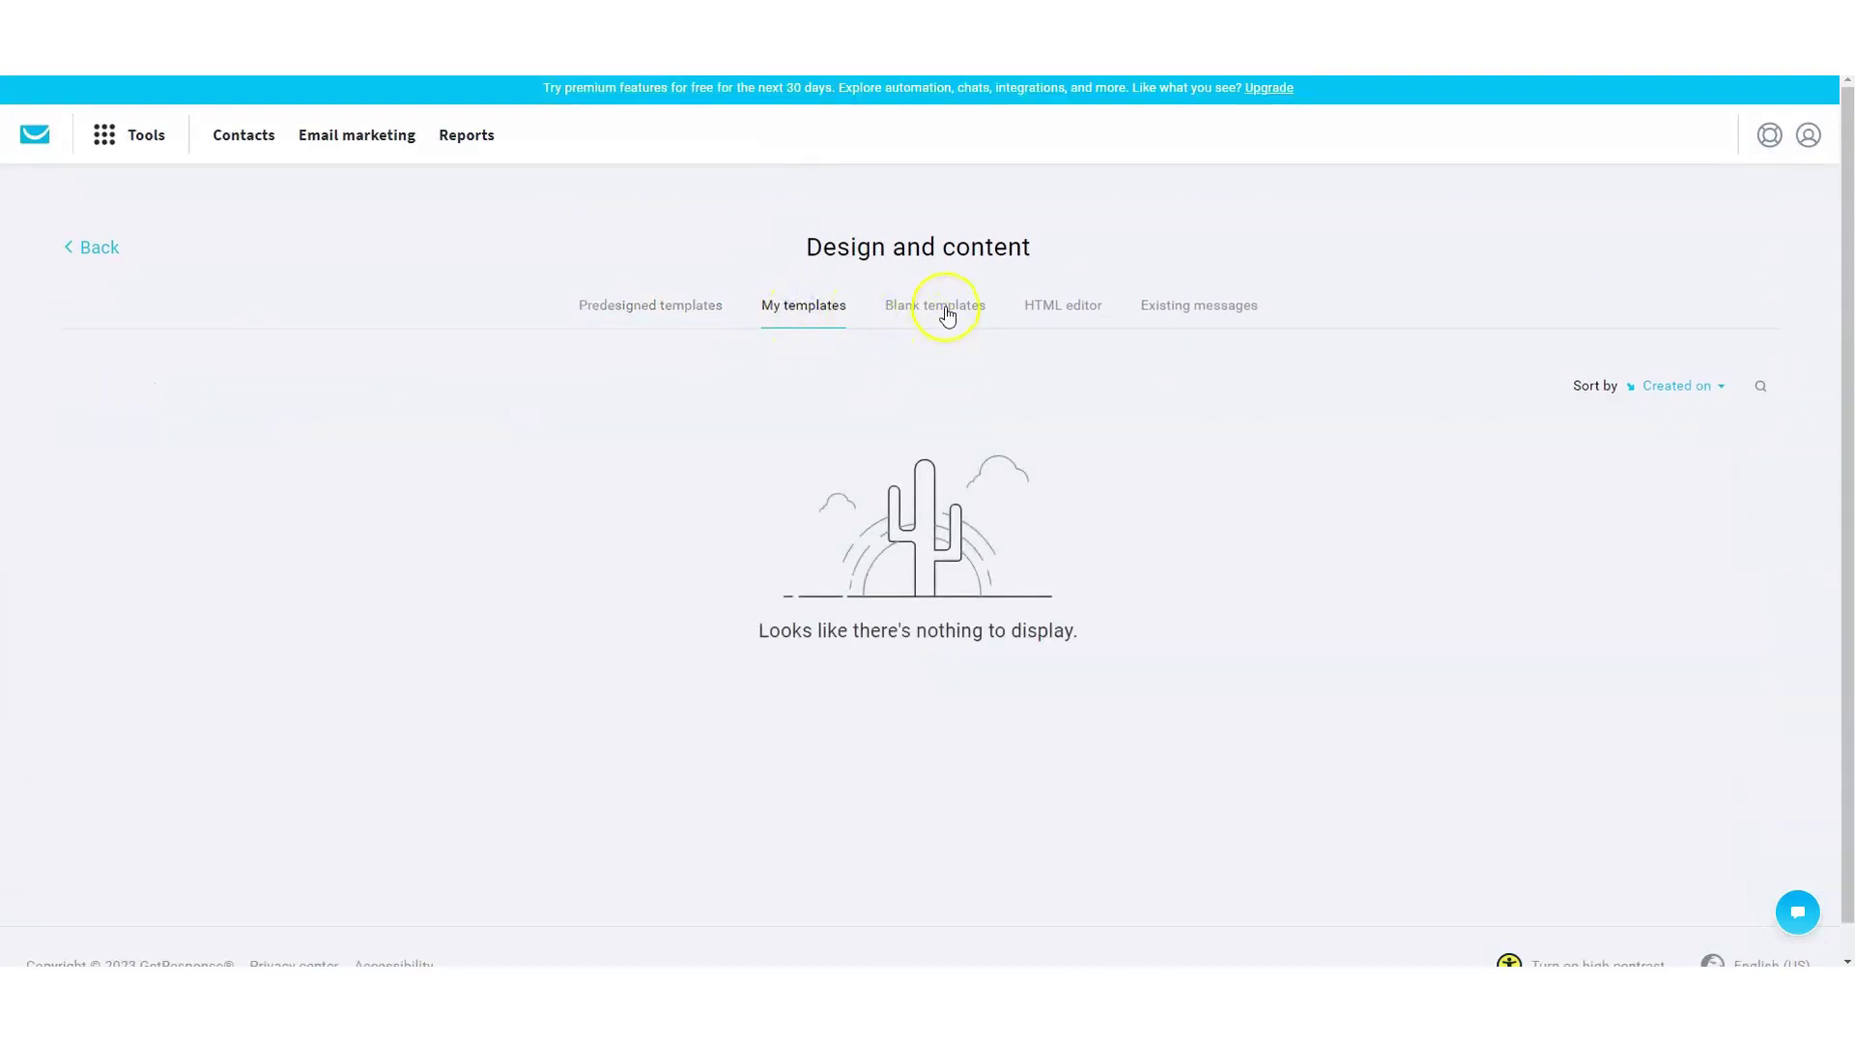
pyautogui.click(947, 316)
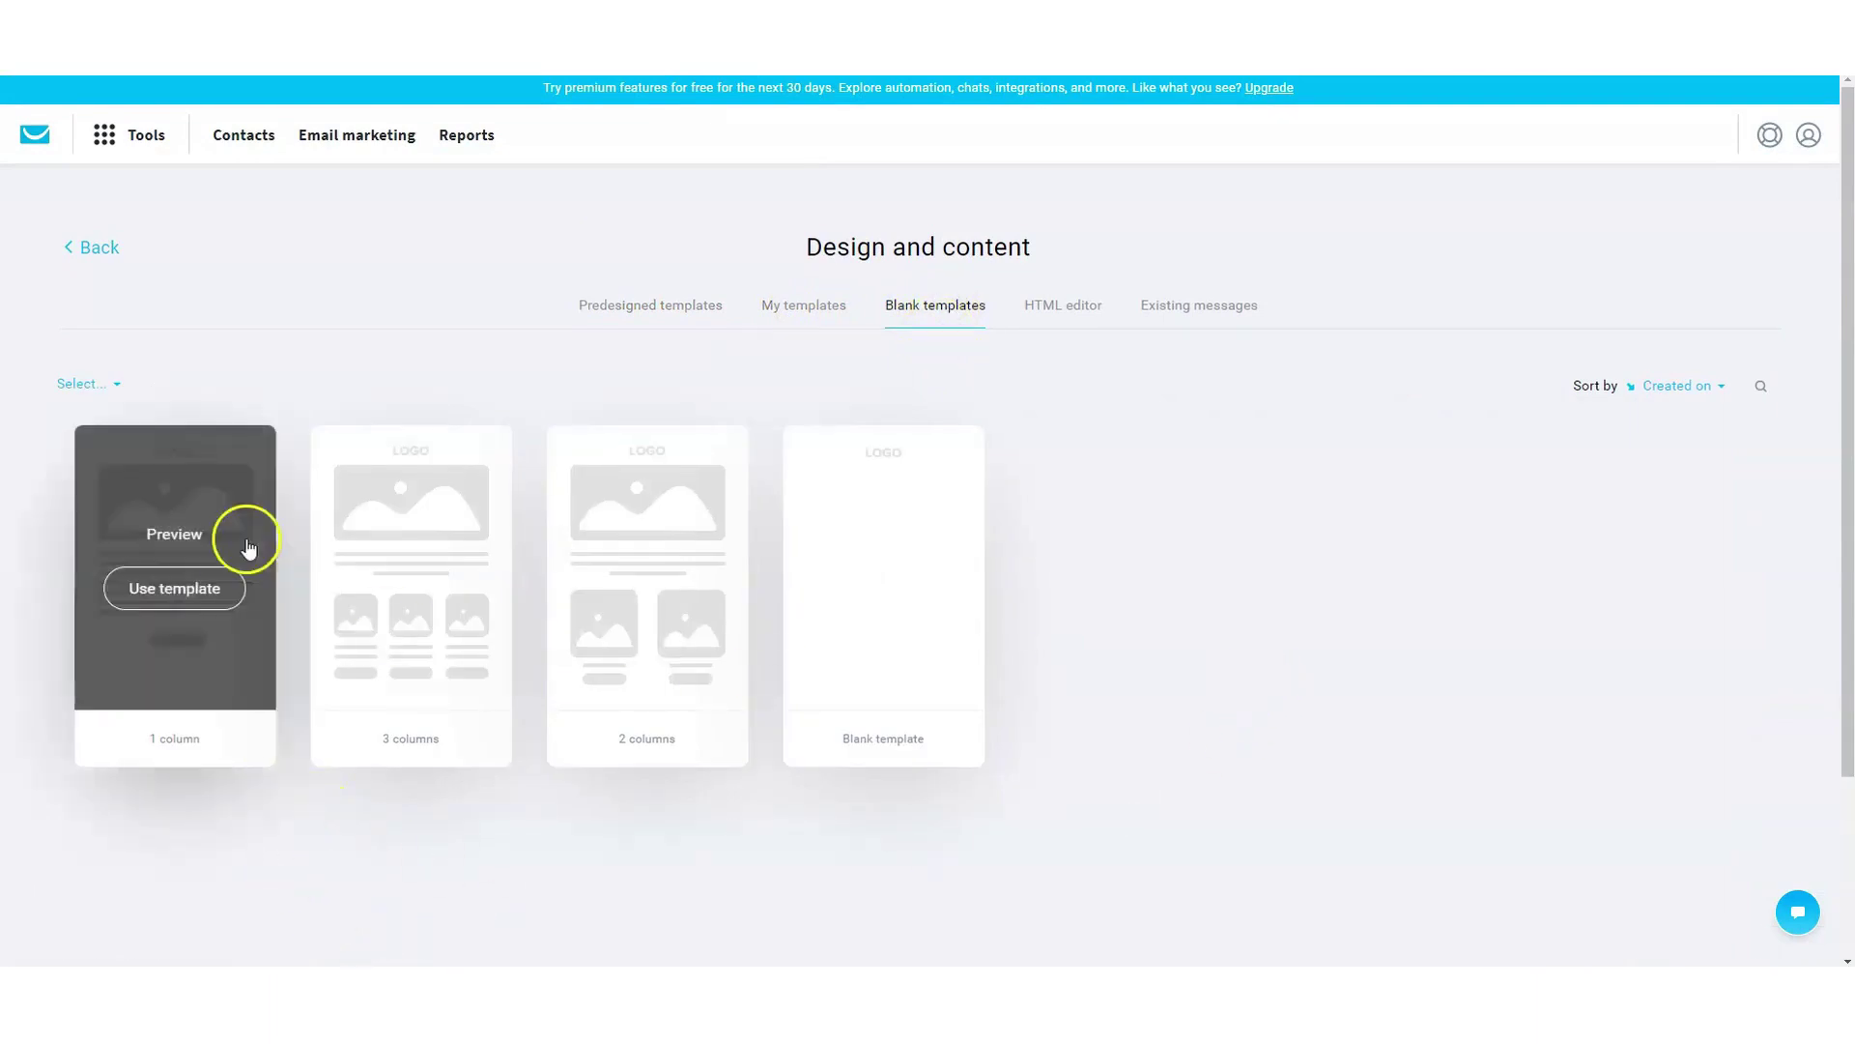
pyautogui.click(186, 604)
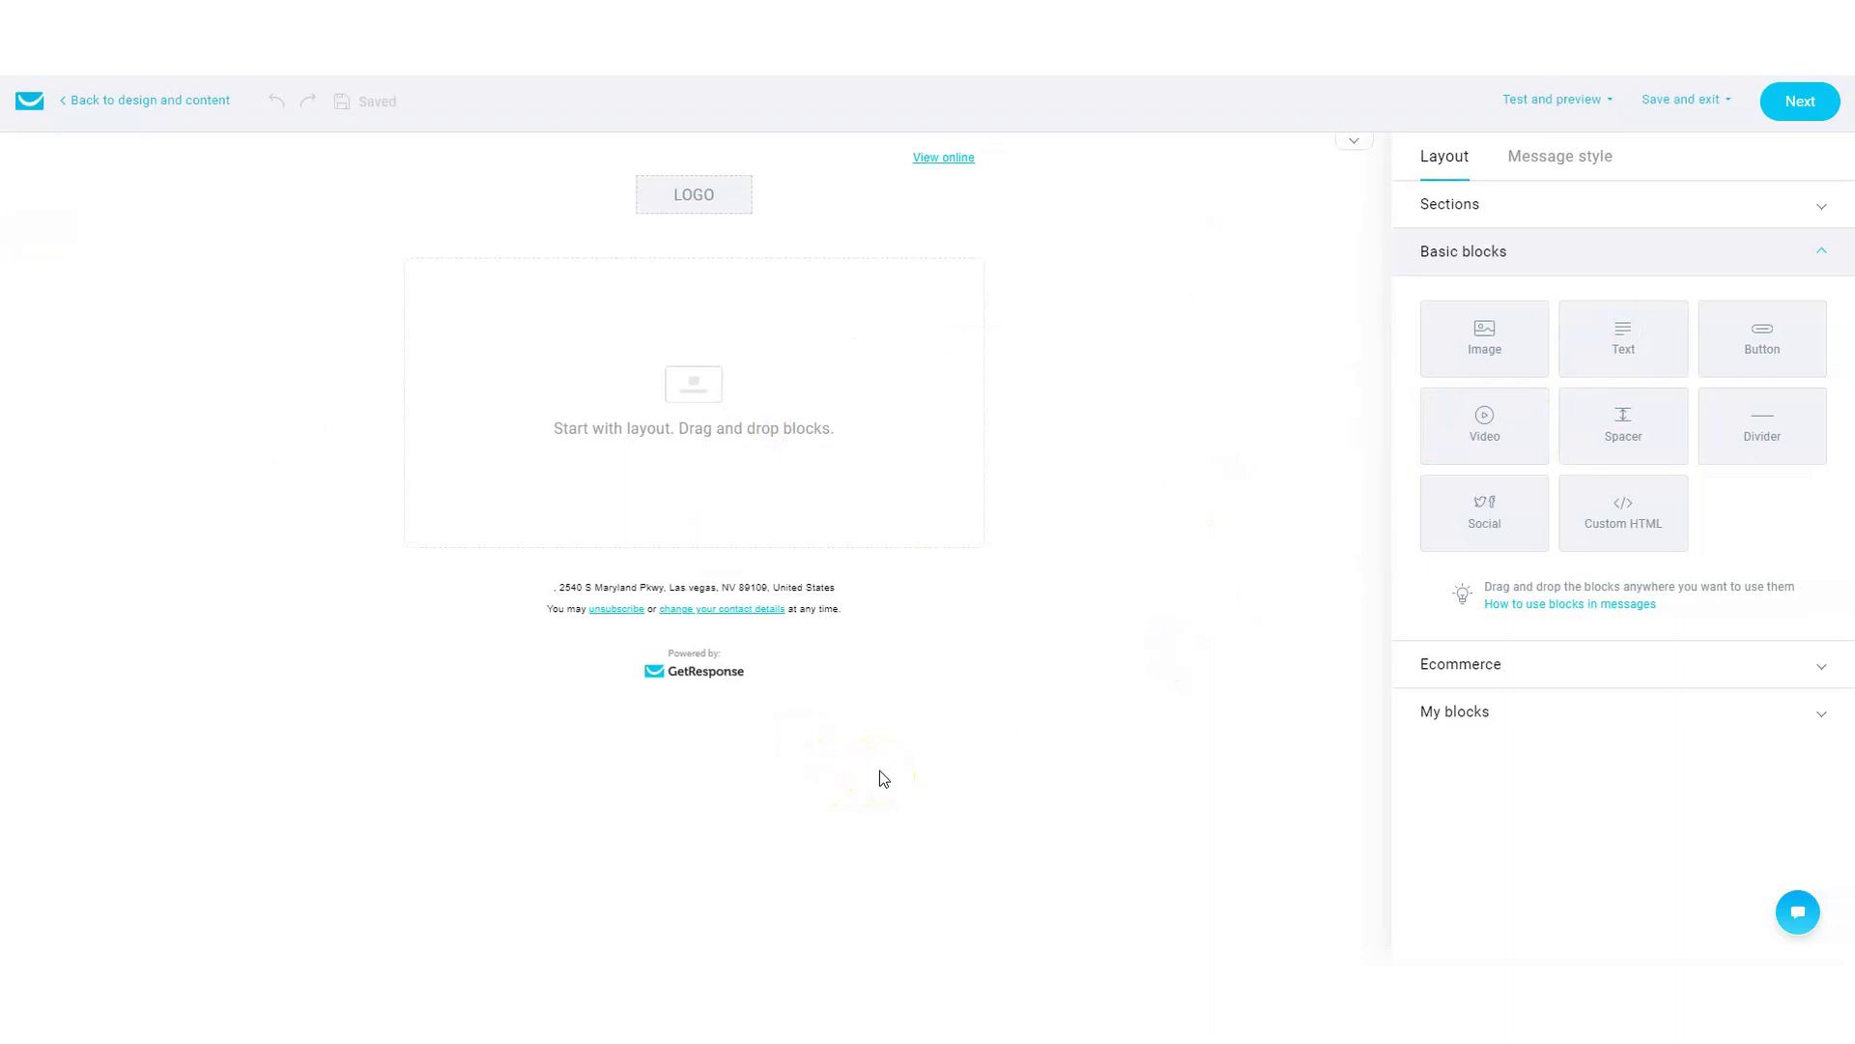
# - Add a text block to the empty layout and copy the Email 301 body text from the Word document into it
pyautogui.moveTo(1625, 348); pyautogui.dragTo(663, 391)
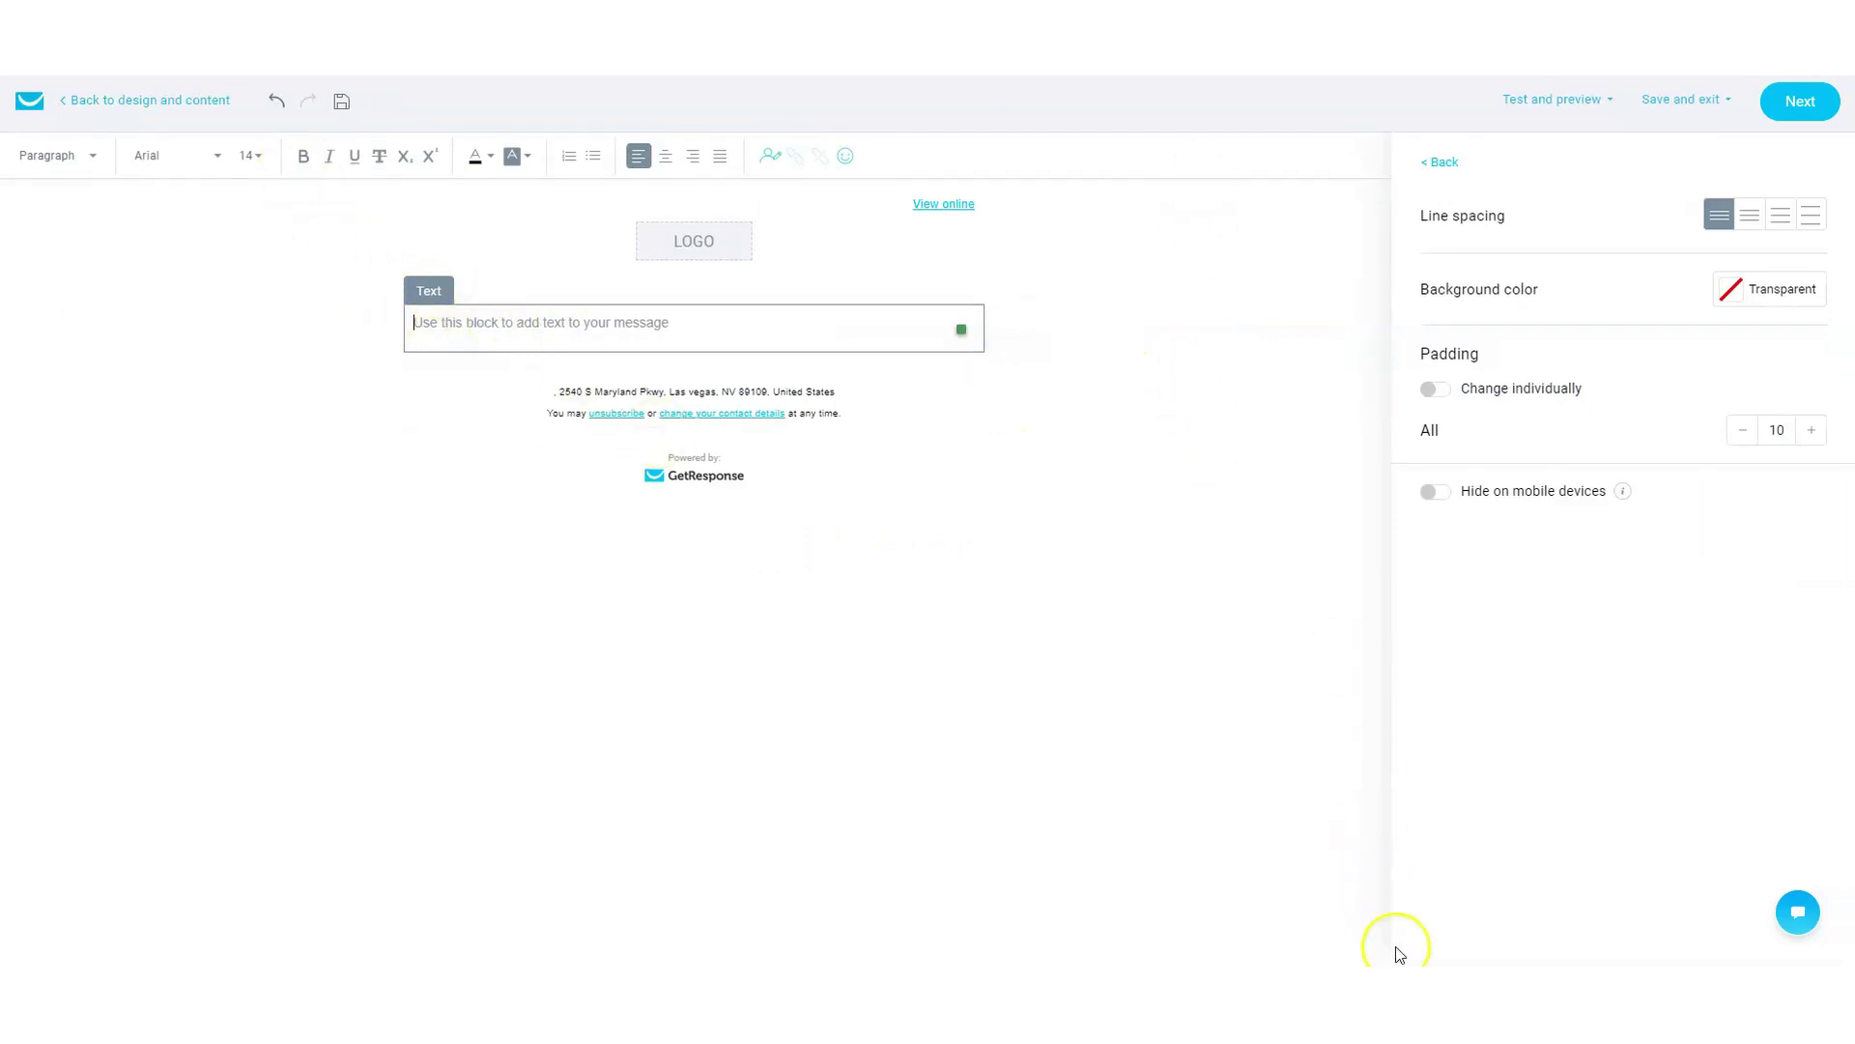
pyautogui.moveTo(1397, 964)
pyautogui.click(1397, 884)
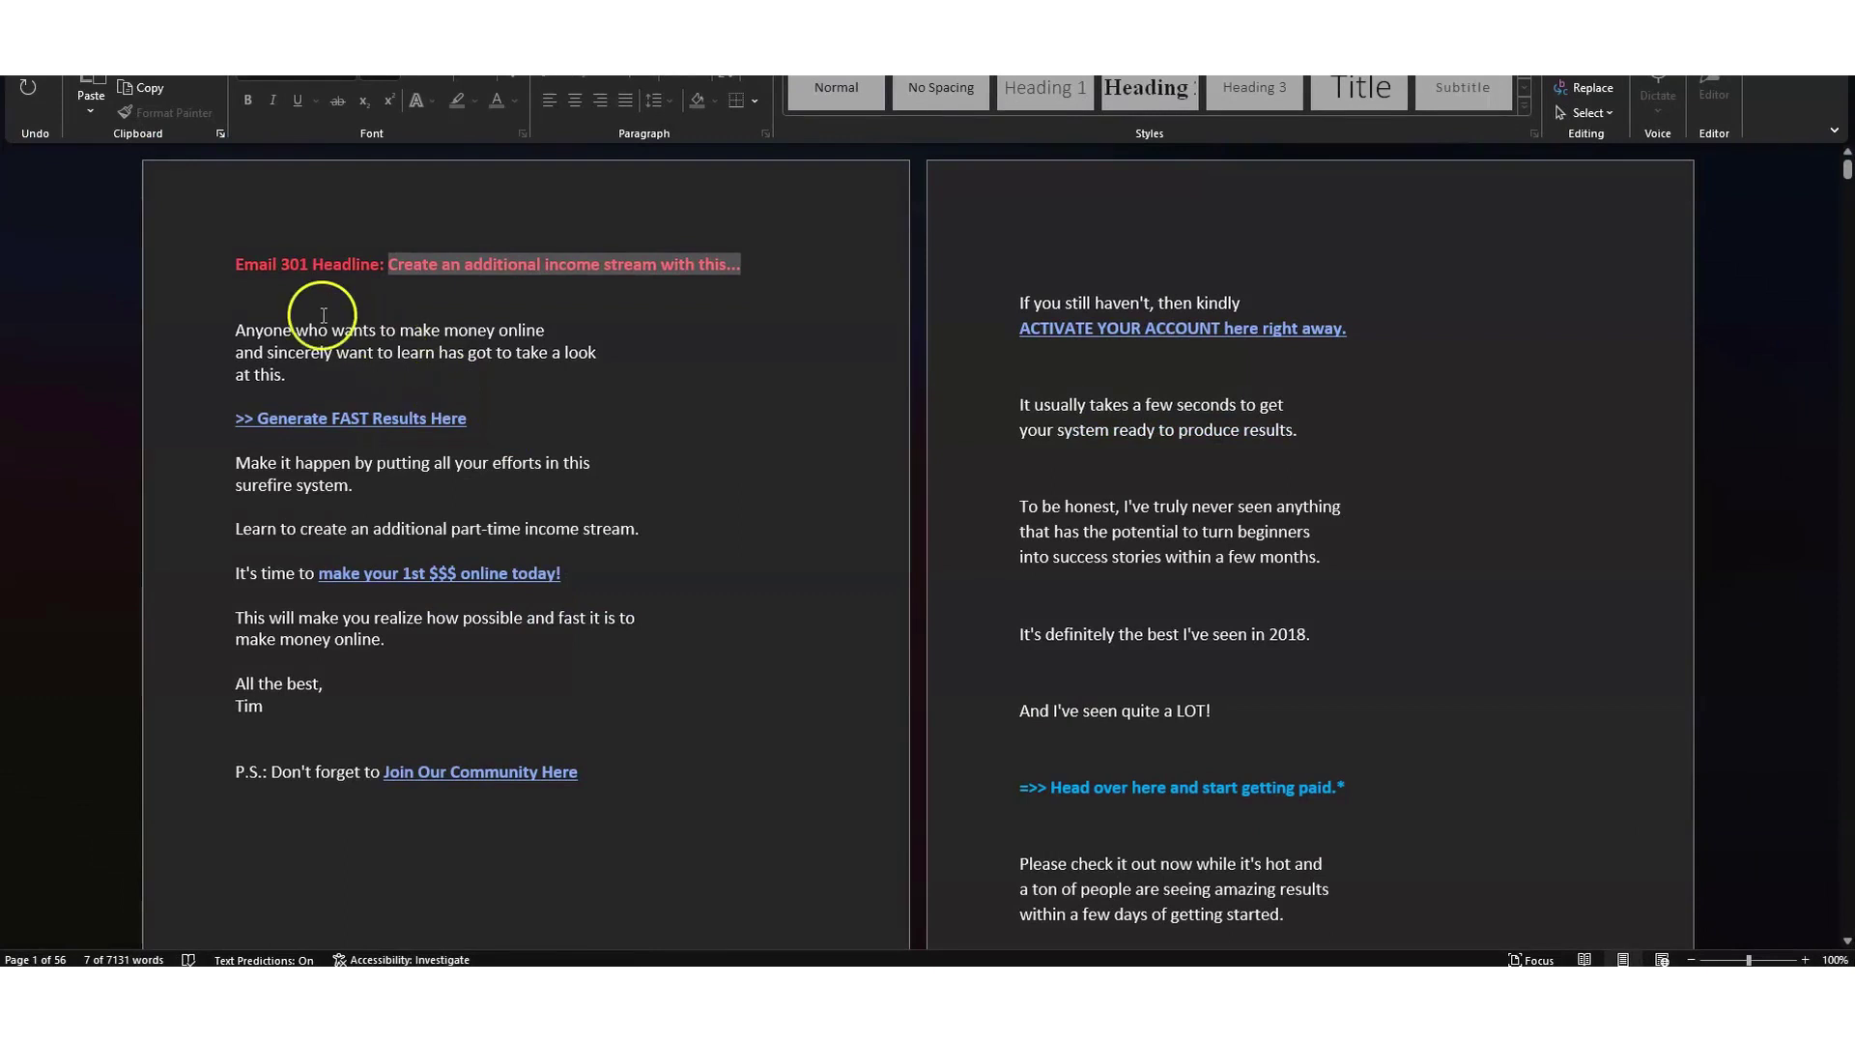
pyautogui.moveTo(264, 332); pyautogui.dragTo(647, 783)
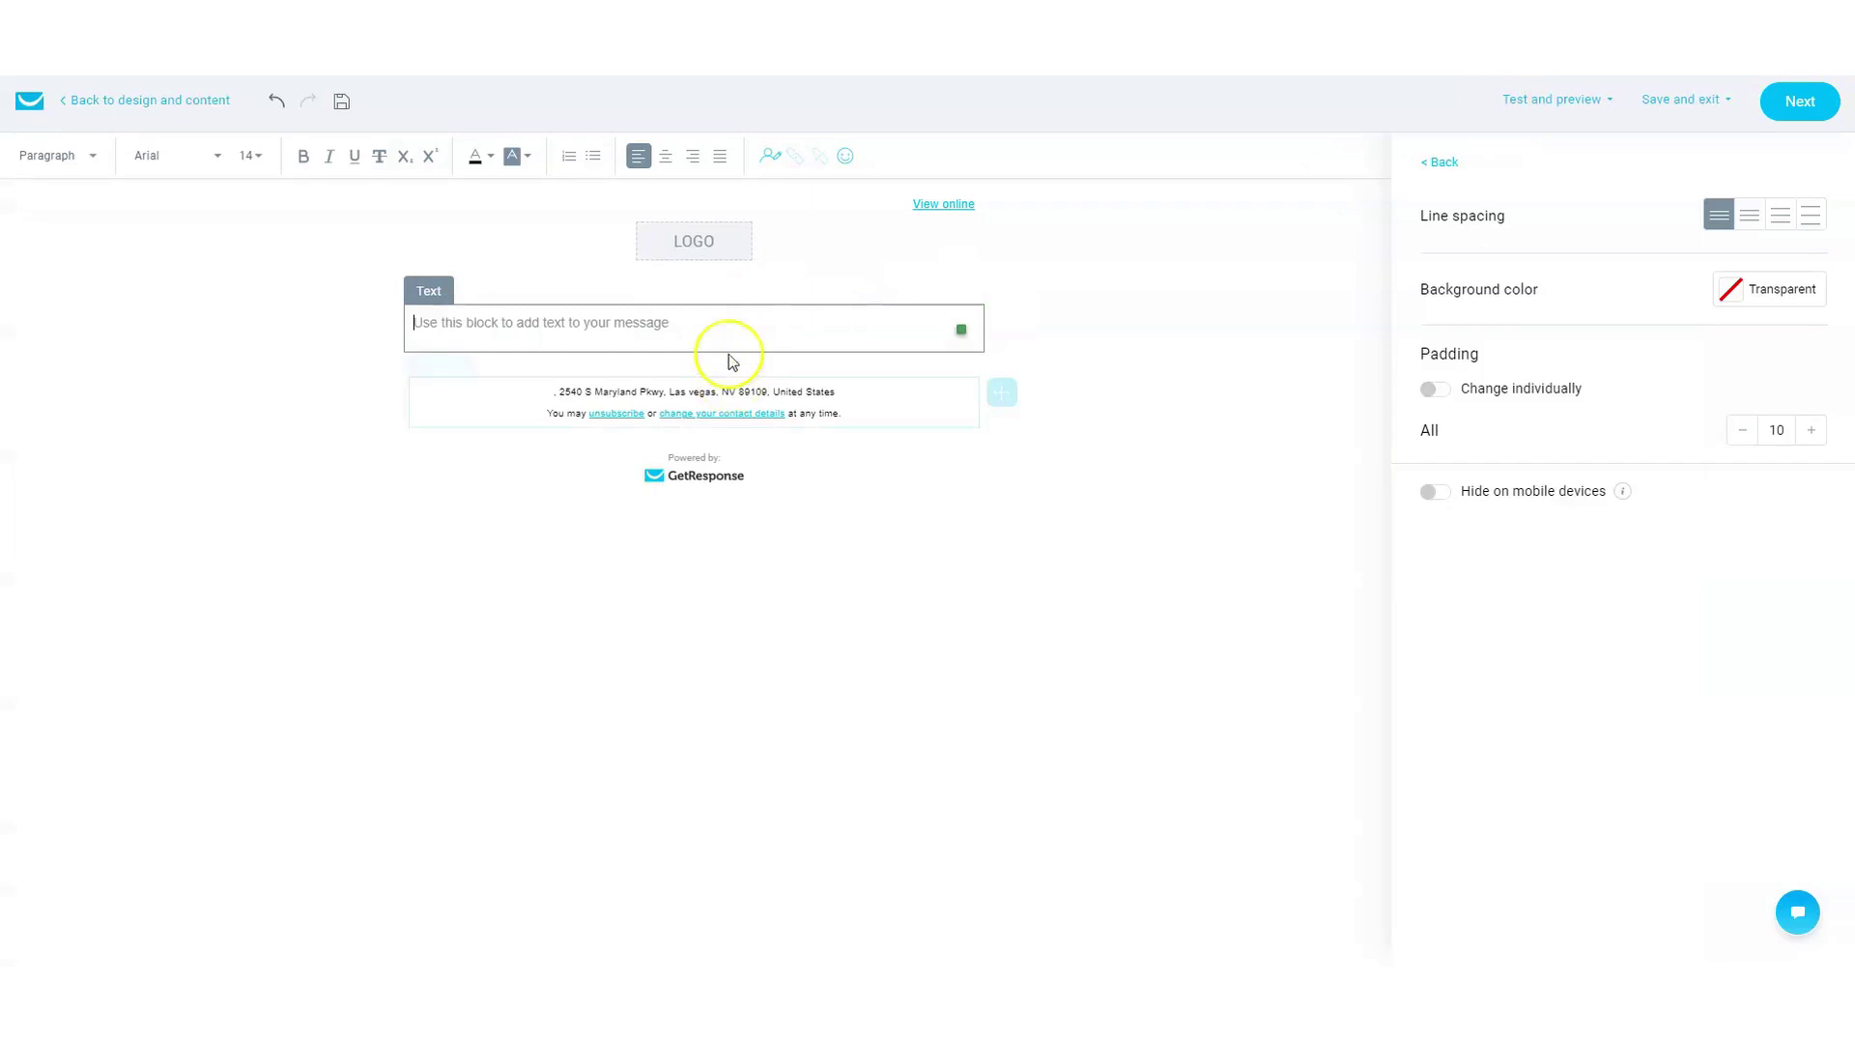
pyautogui.click(708, 324)
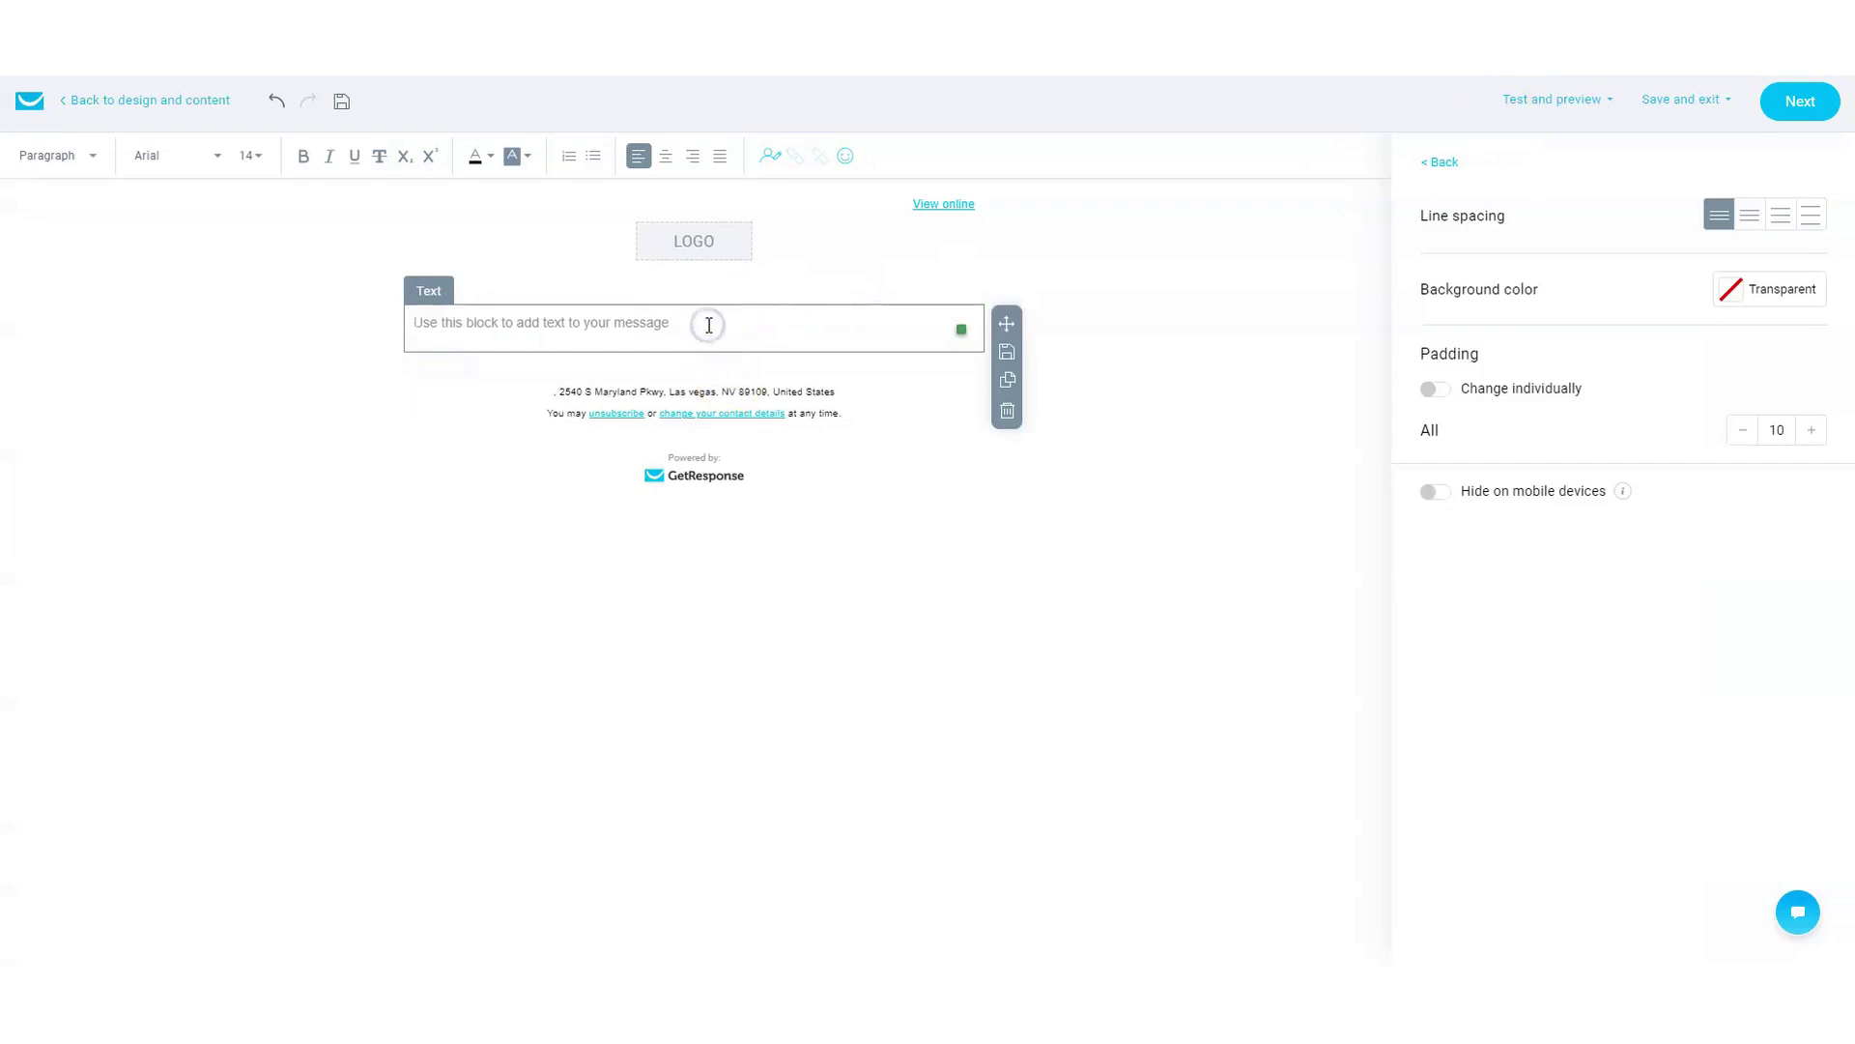
pyautogui.hotkey('ctrl', 'v')
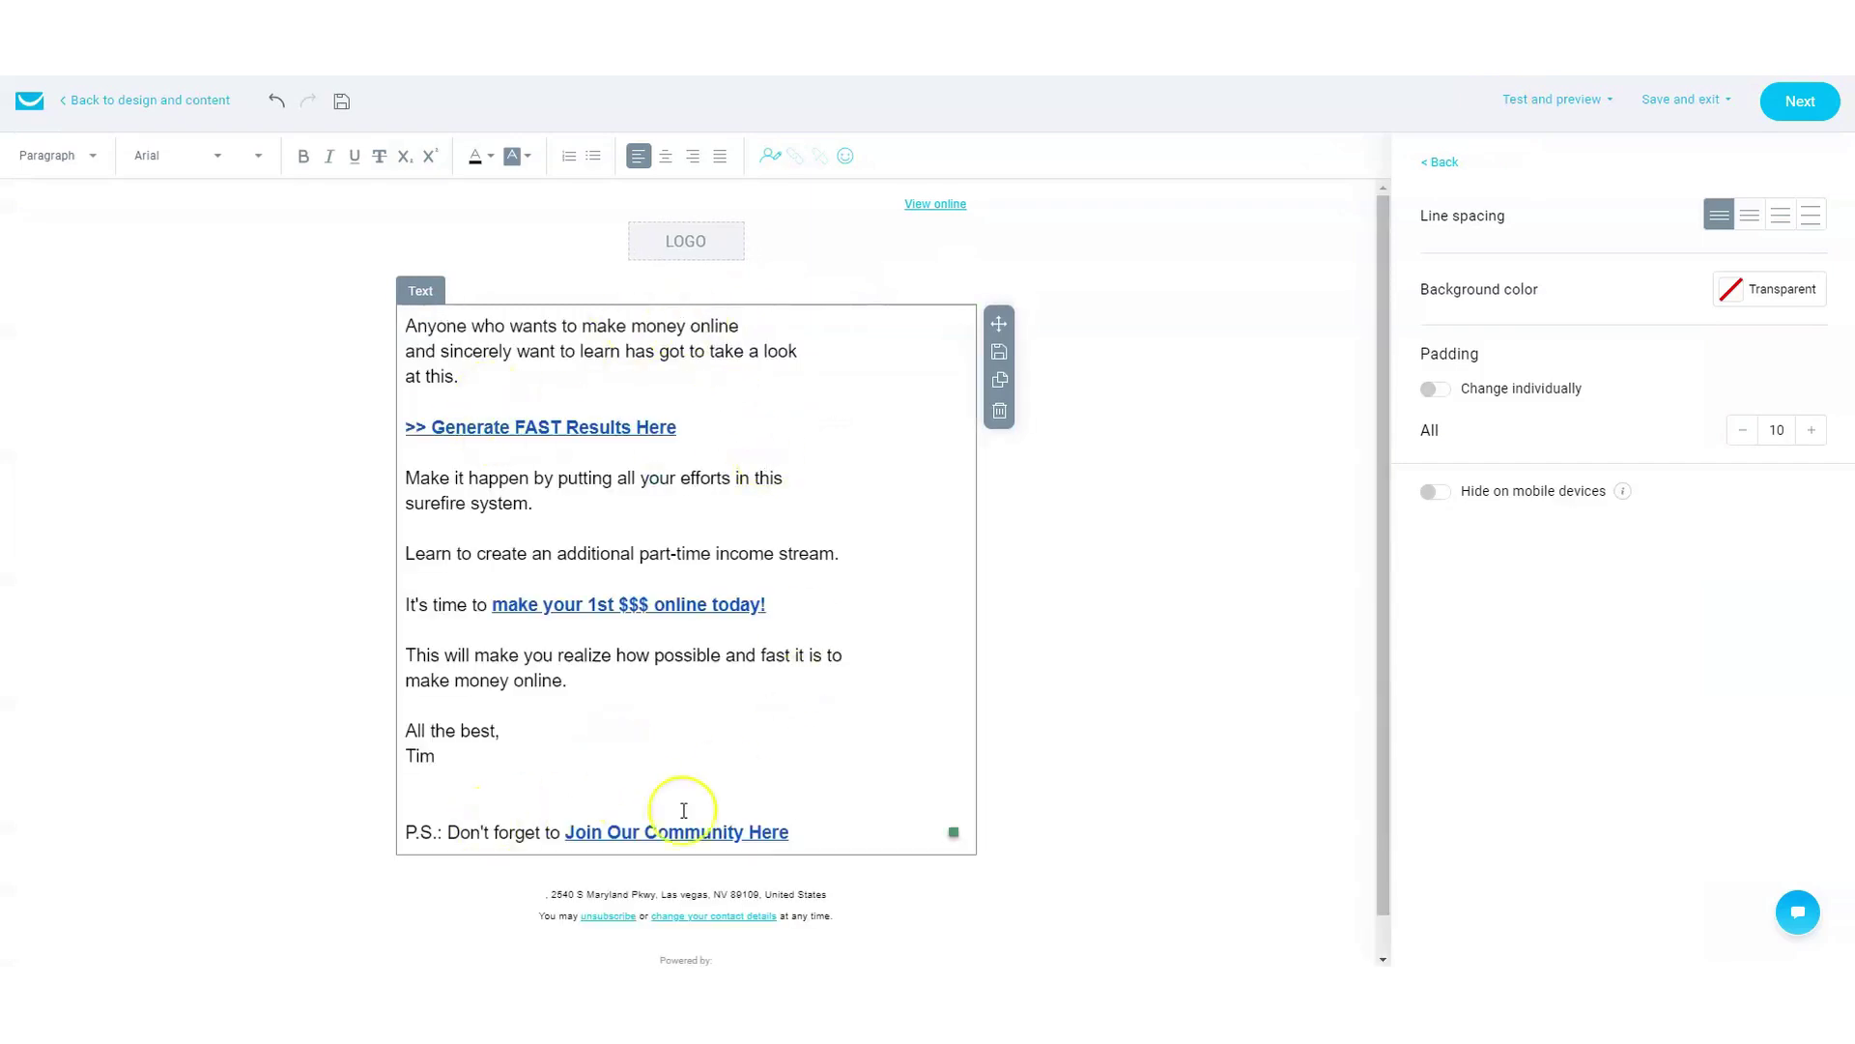
# - Format the entire email body text in Arial at size 18
pyautogui.moveTo(821, 811); pyautogui.dragTo(397, 303)
pyautogui.click(205, 155)
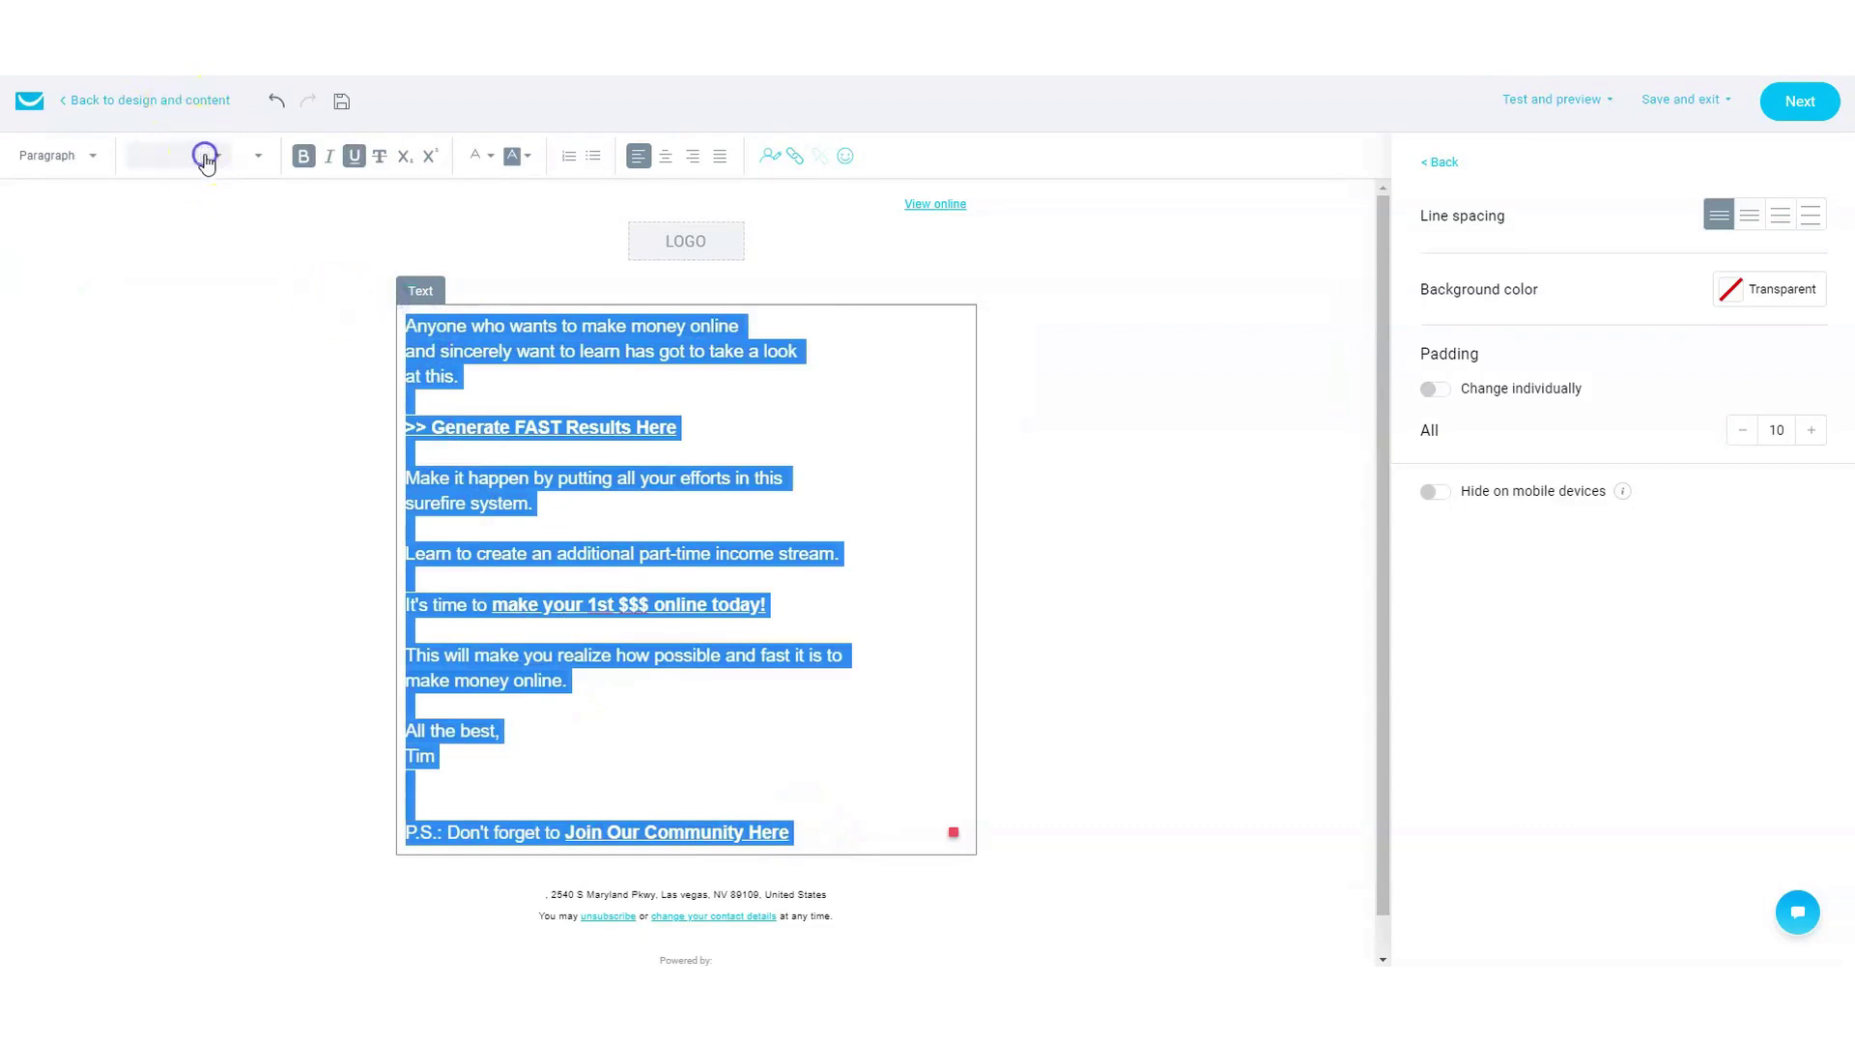
pyautogui.click(187, 193)
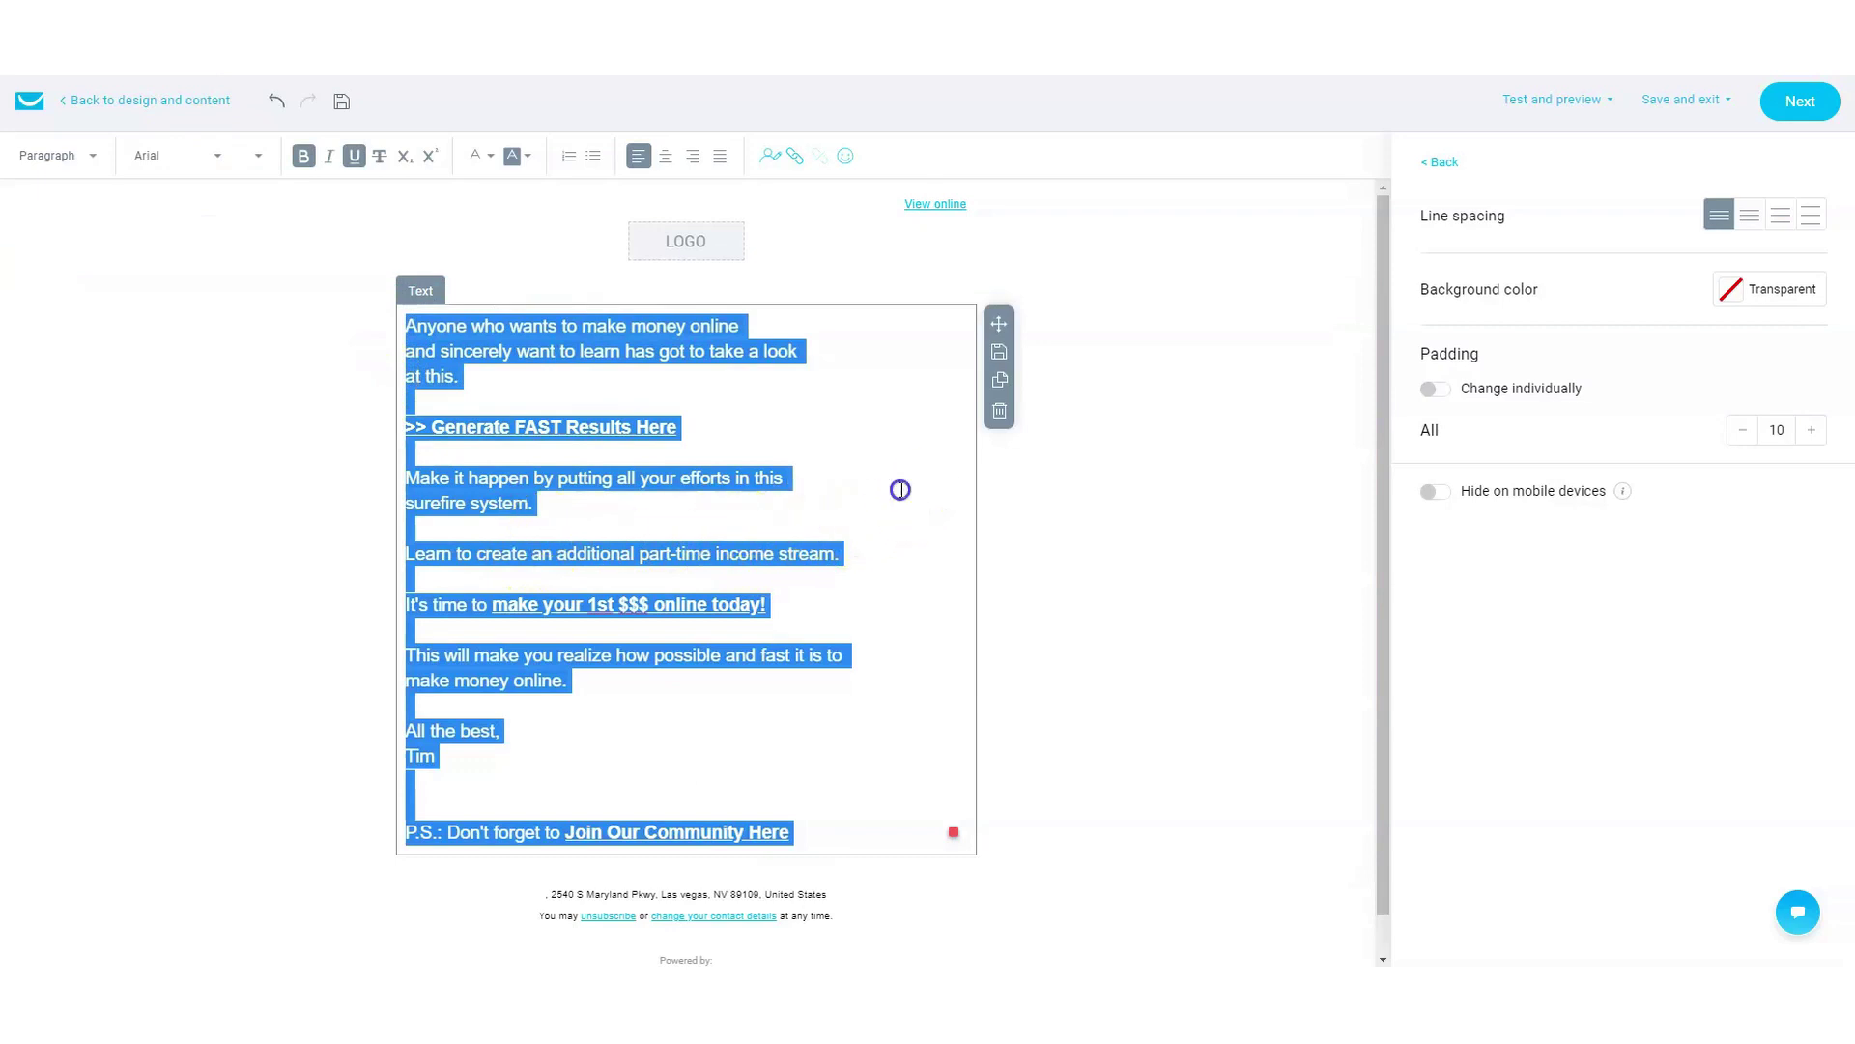
pyautogui.click(249, 154)
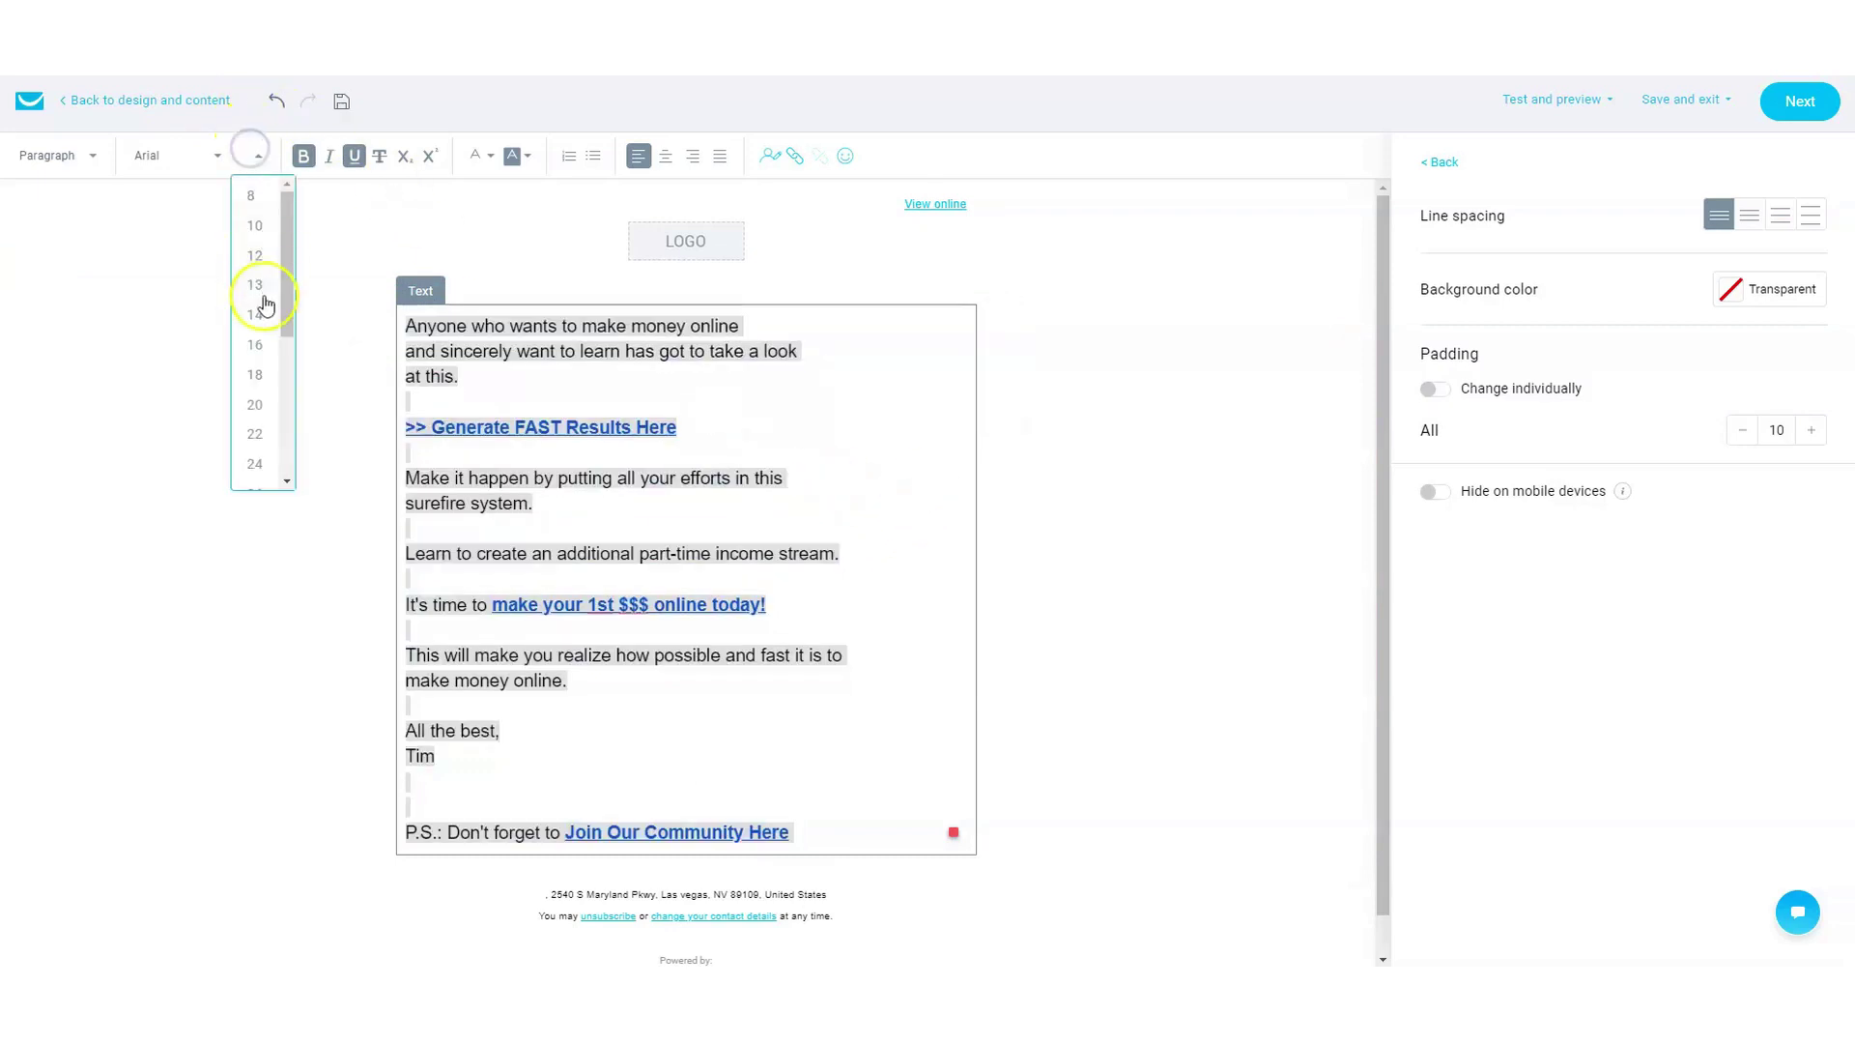
pyautogui.click(259, 376)
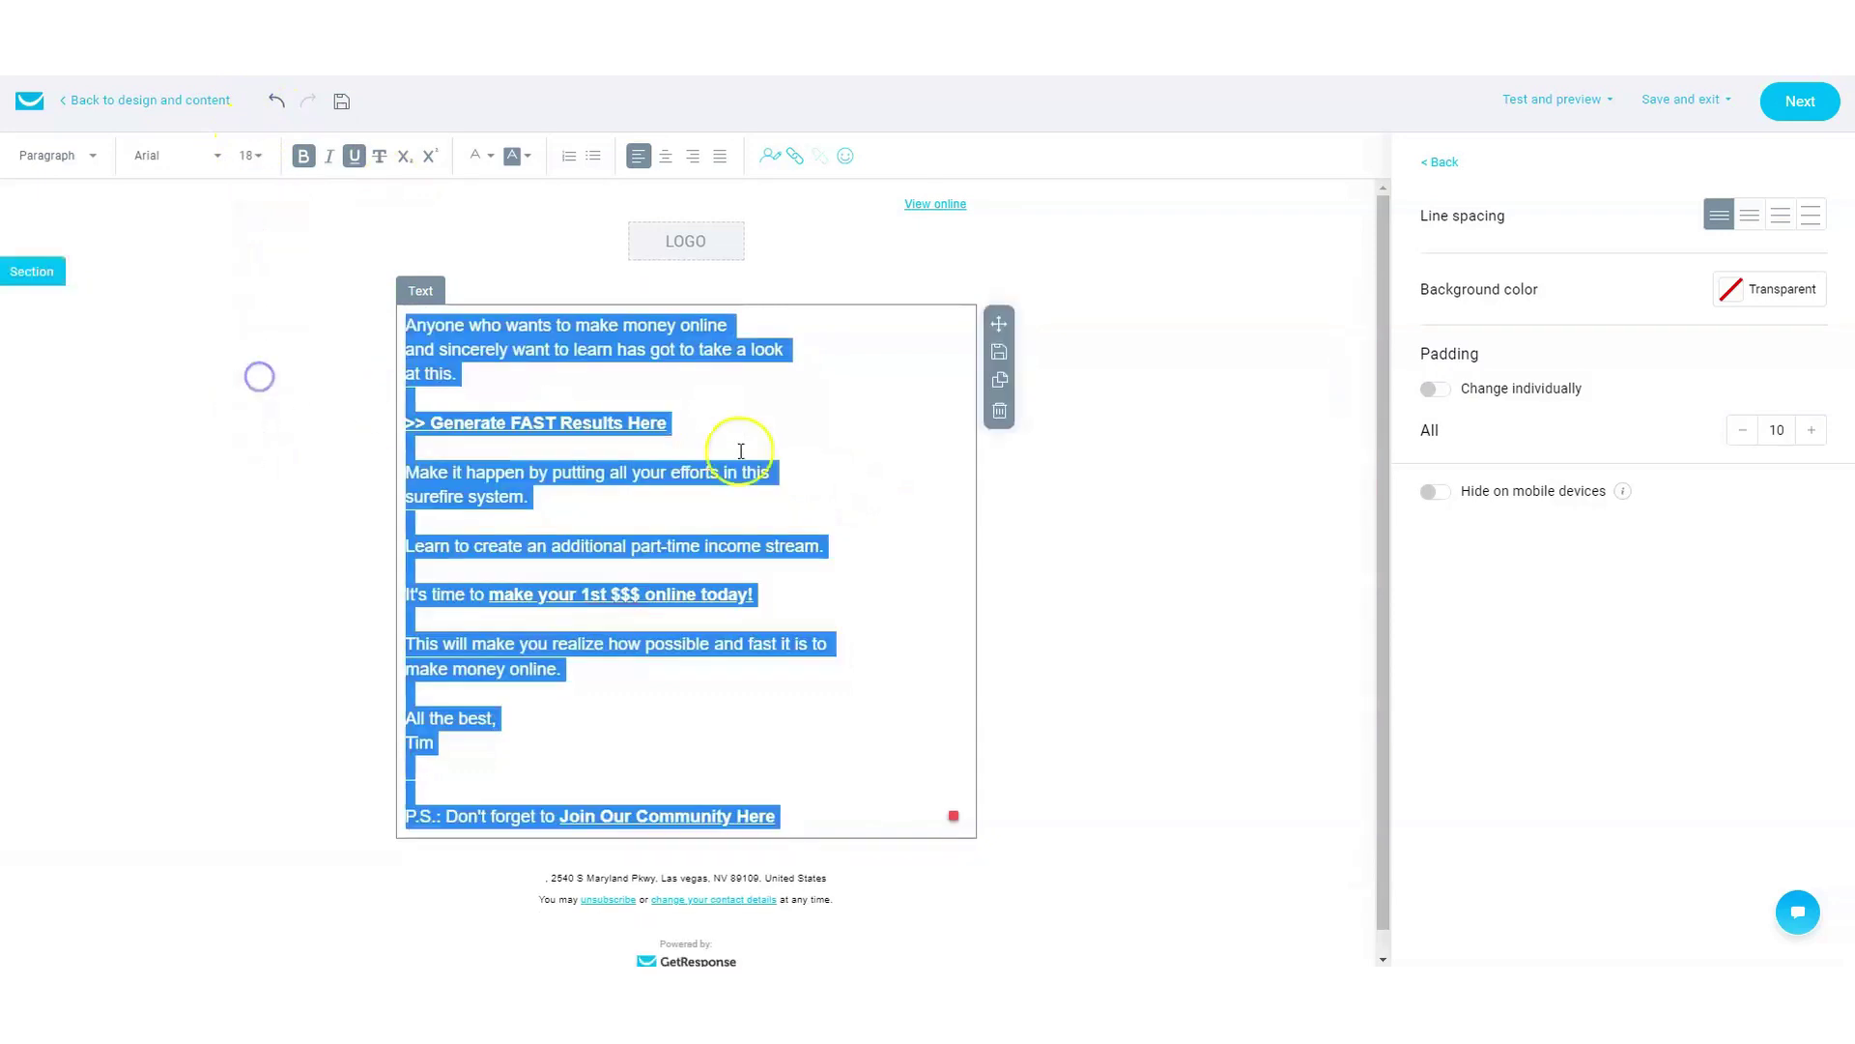
pyautogui.click(810, 441)
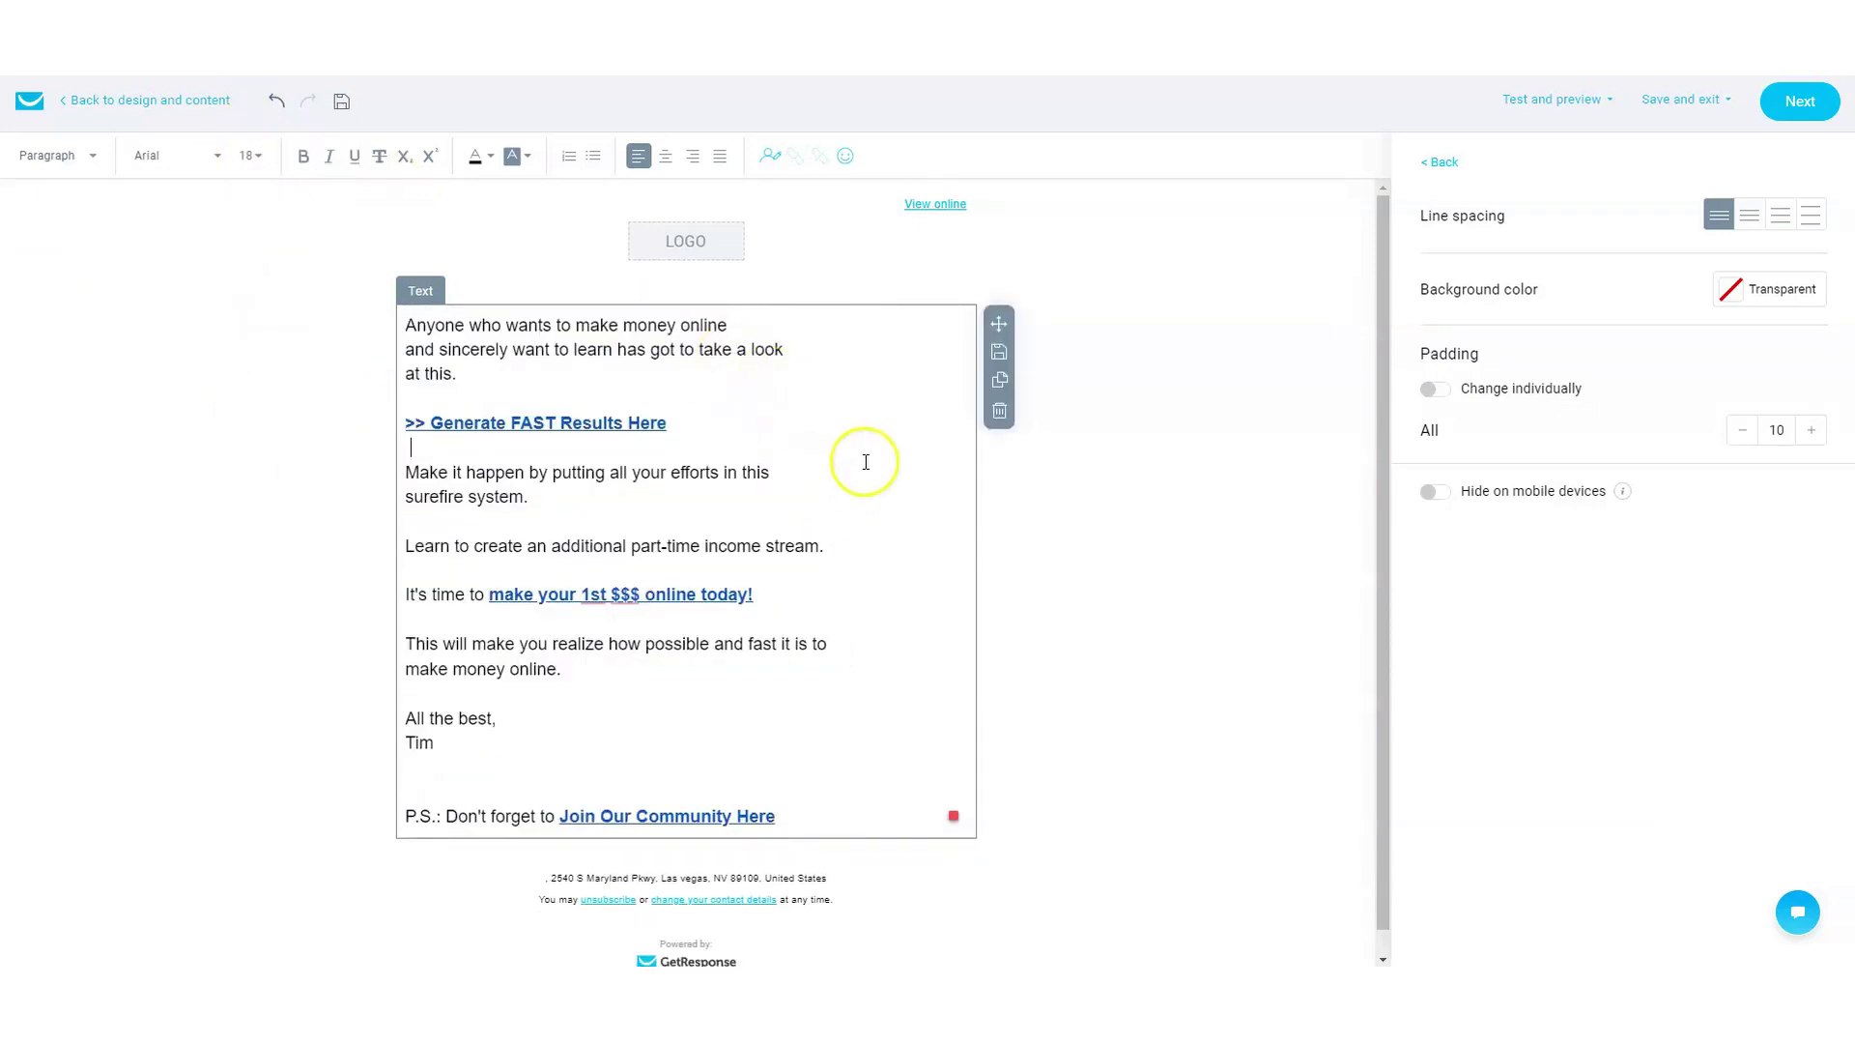
pyautogui.moveTo(687, 418); pyautogui.dragTo(396, 422)
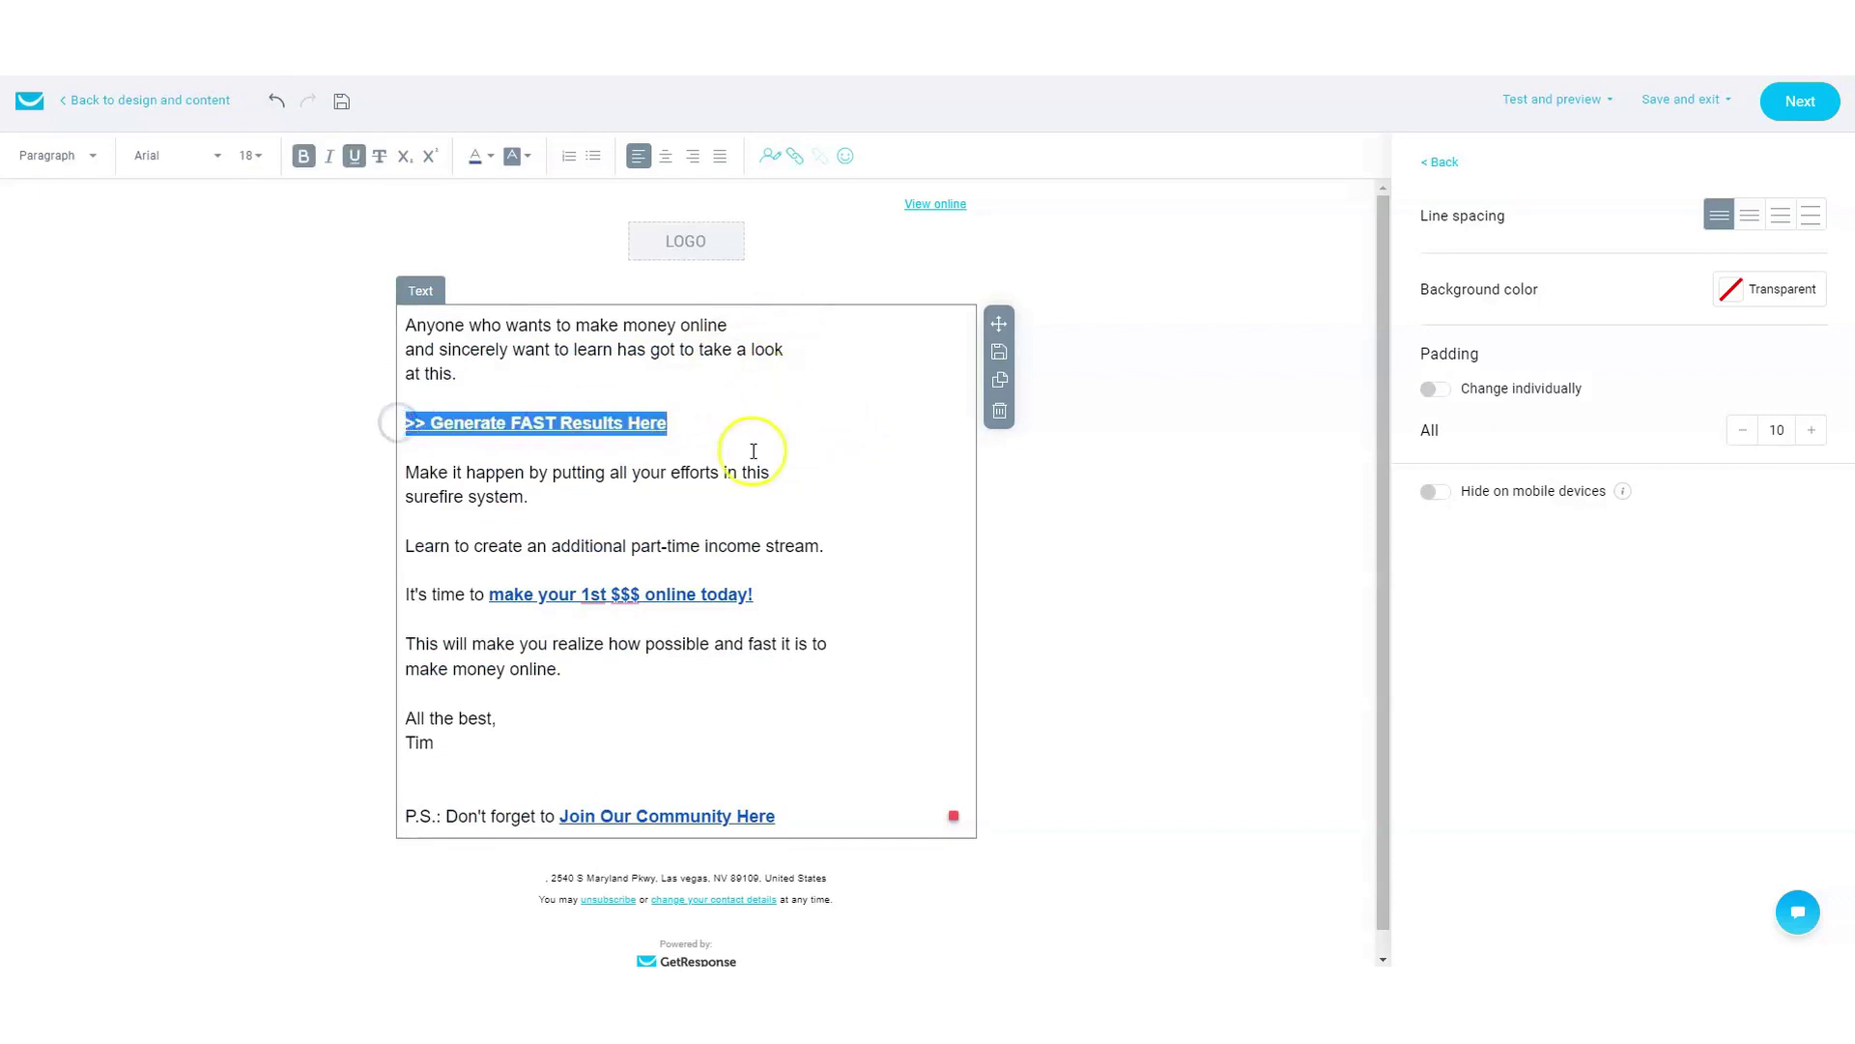
pyautogui.click(827, 547)
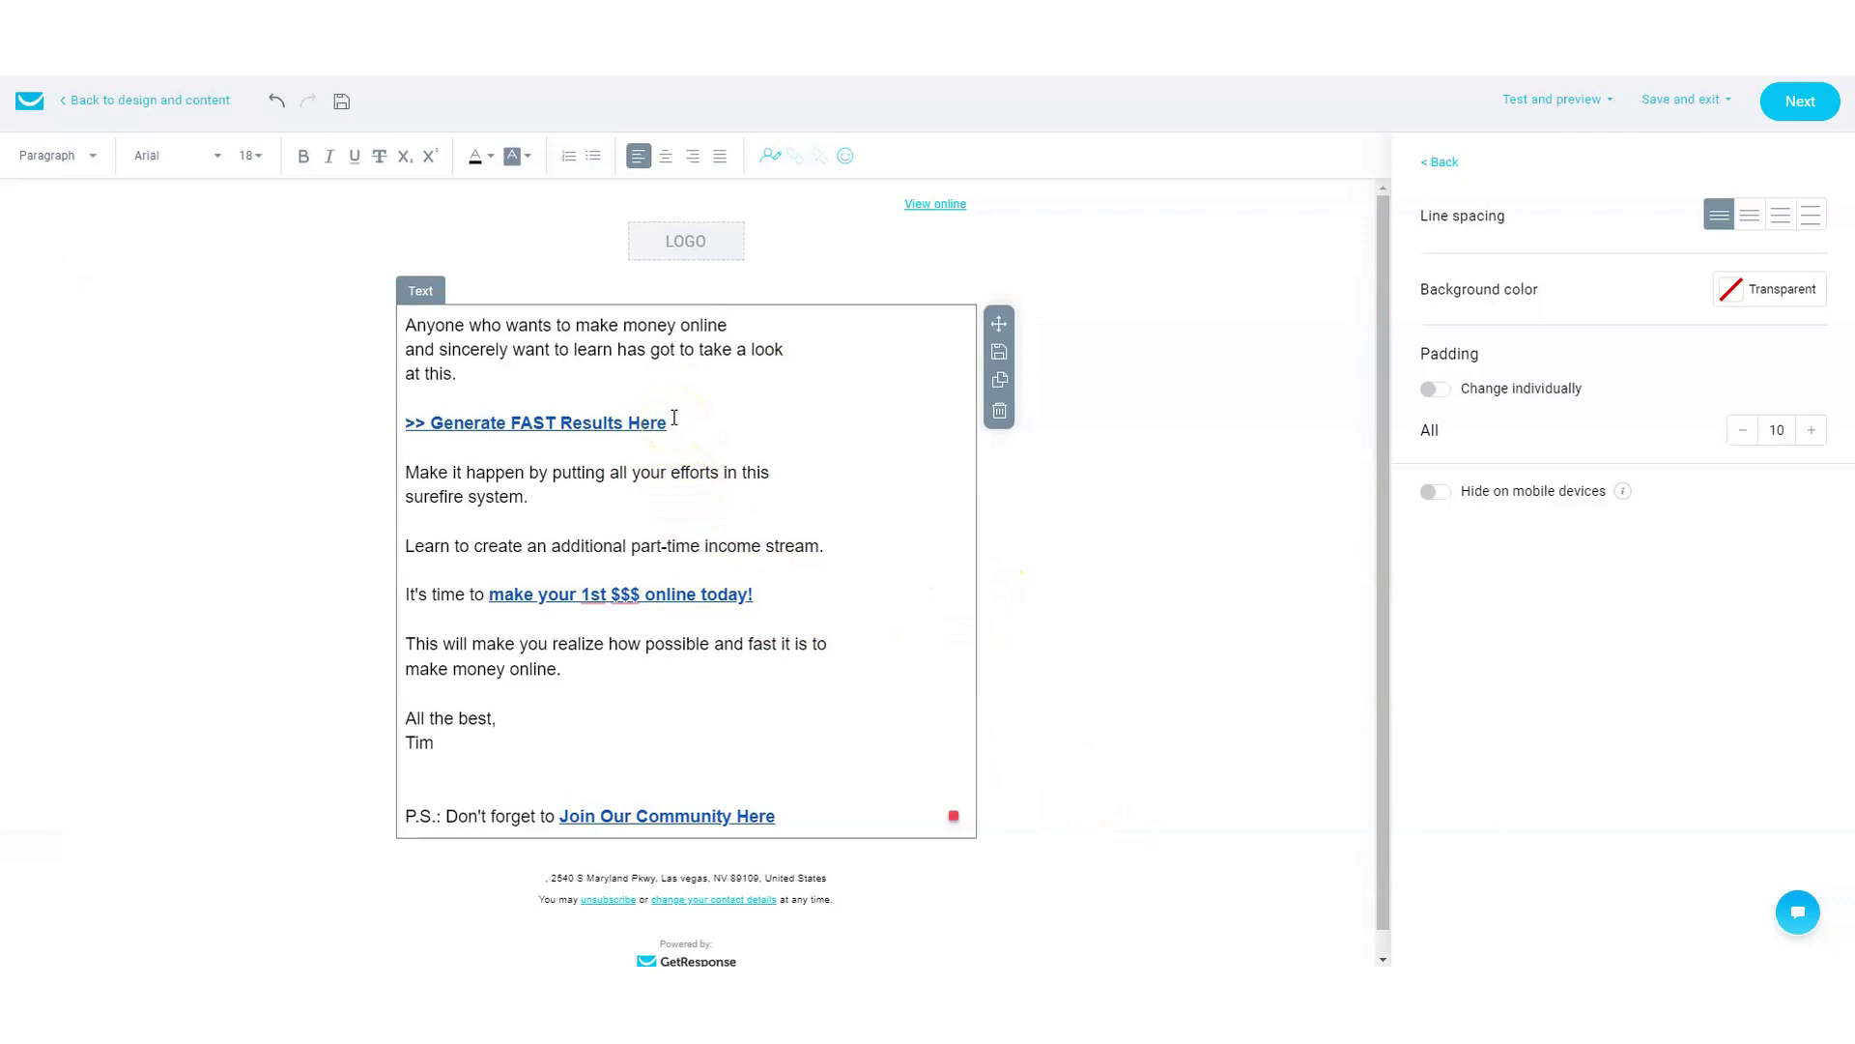
pyautogui.moveTo(666, 423); pyautogui.dragTo(491, 404)
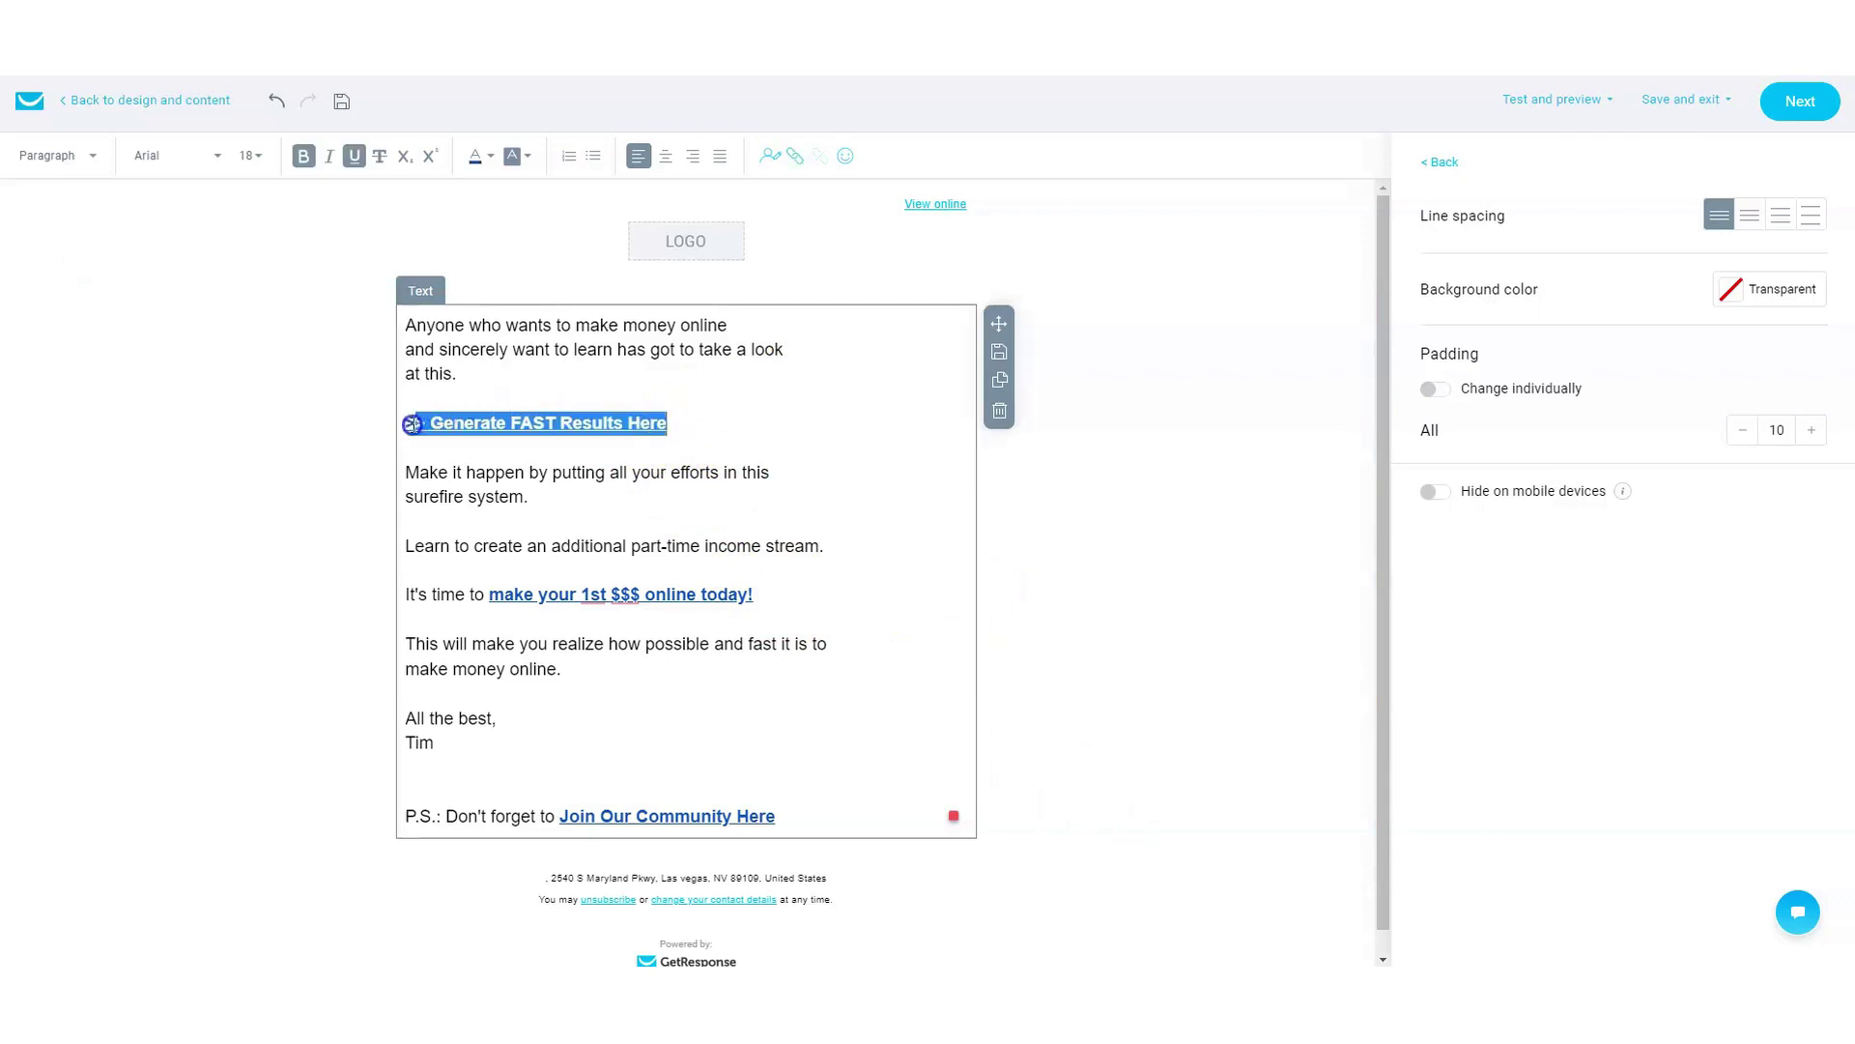
pyautogui.click(795, 158)
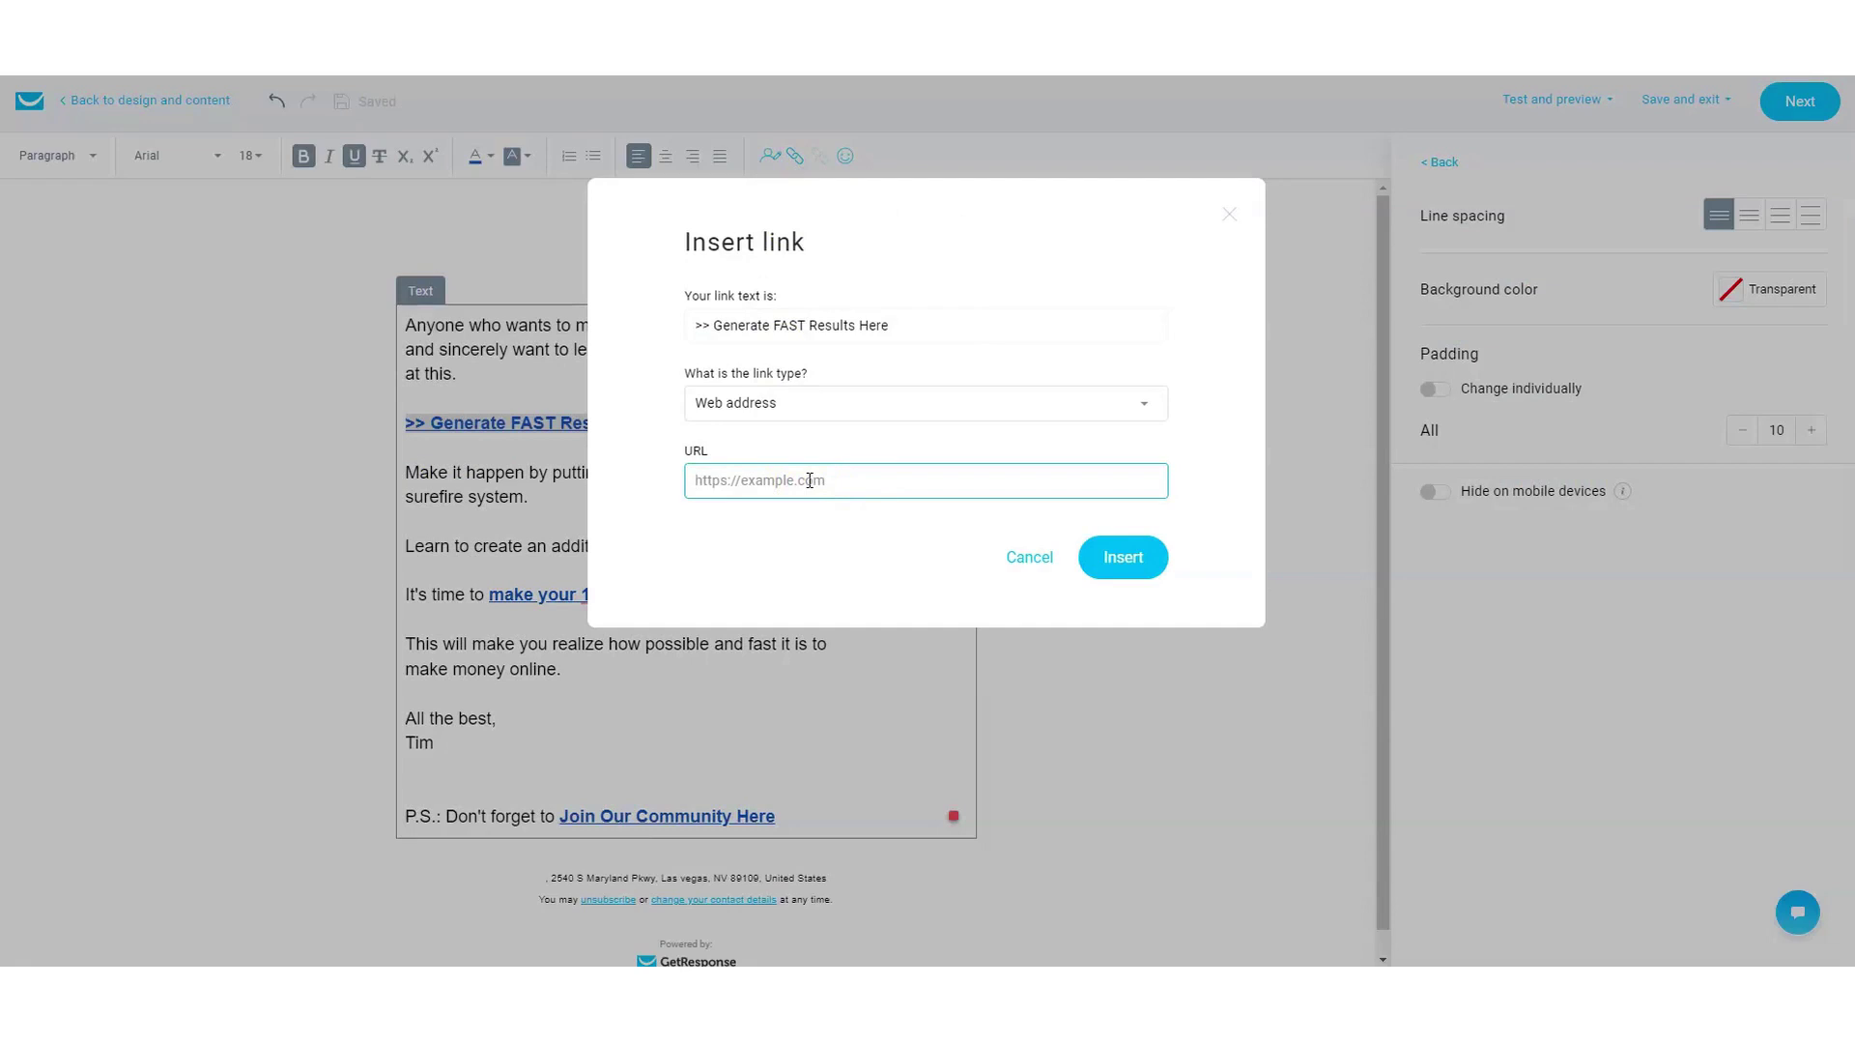
pyautogui.write('https')
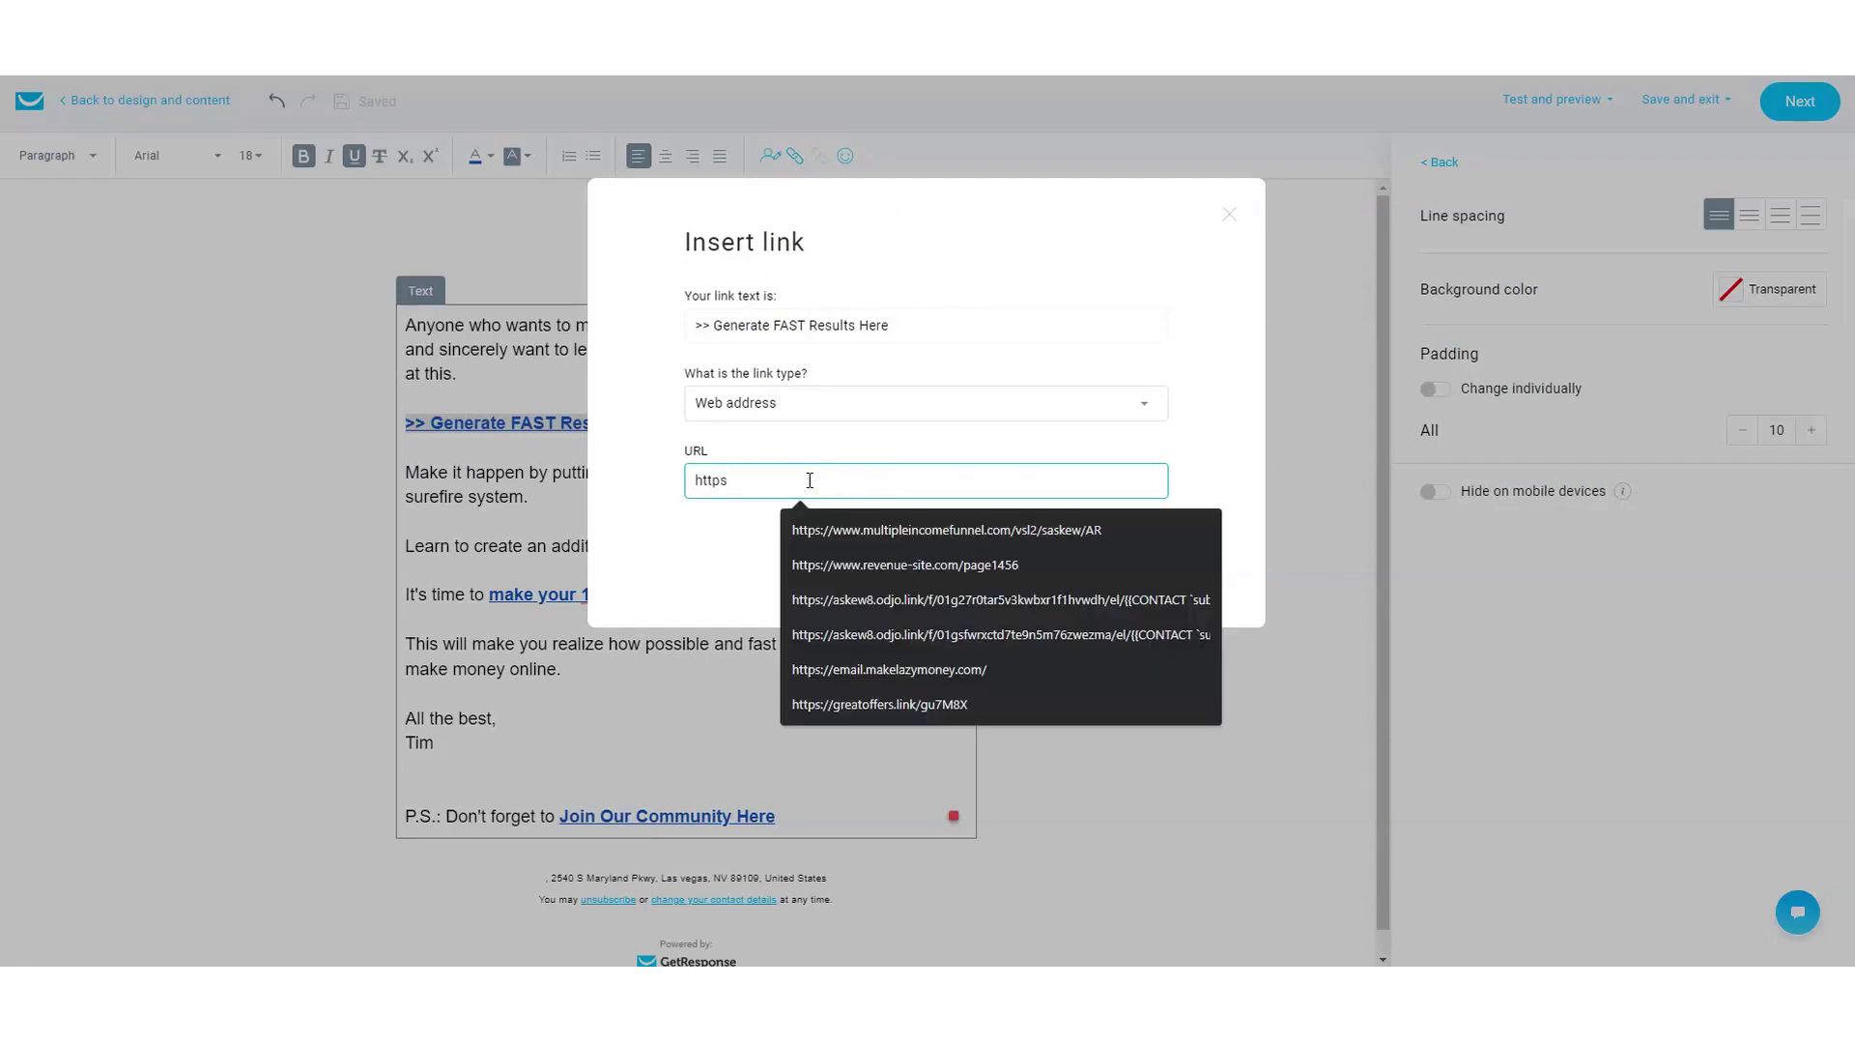
pyautogui.write(':gma')
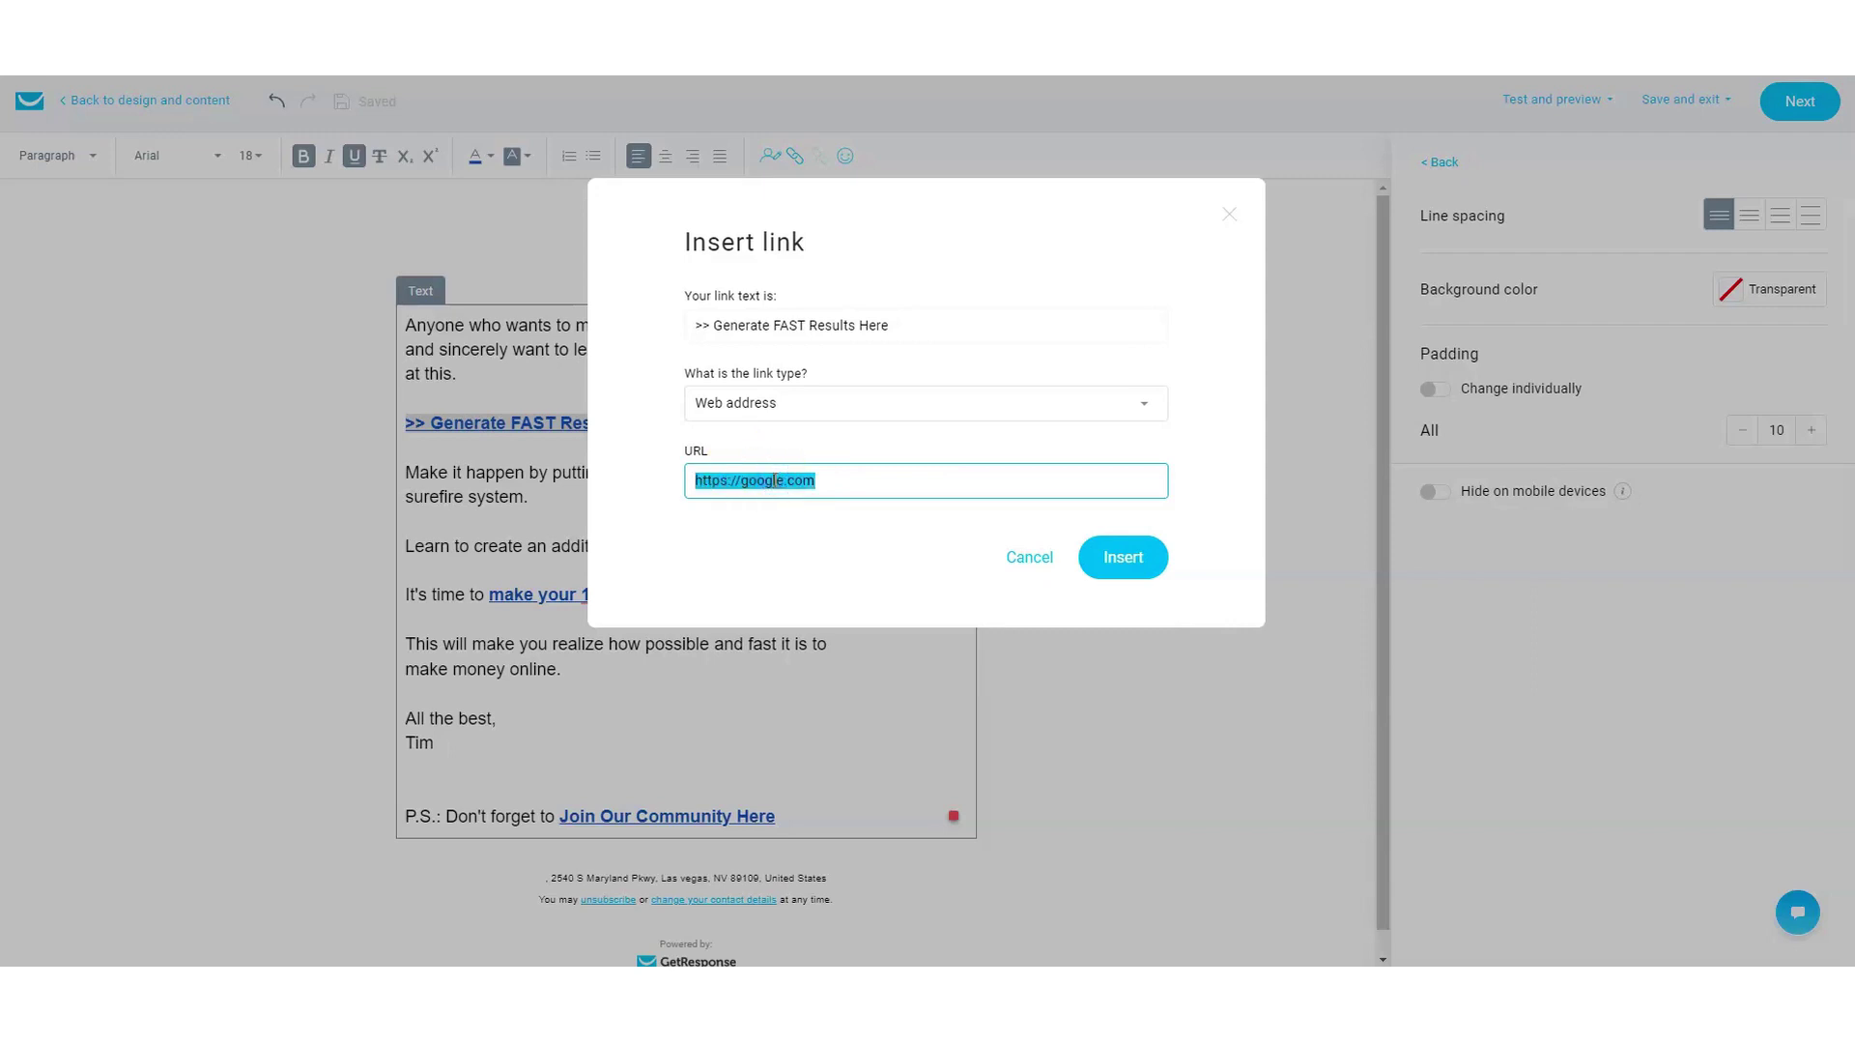
pyautogui.click(1137, 556)
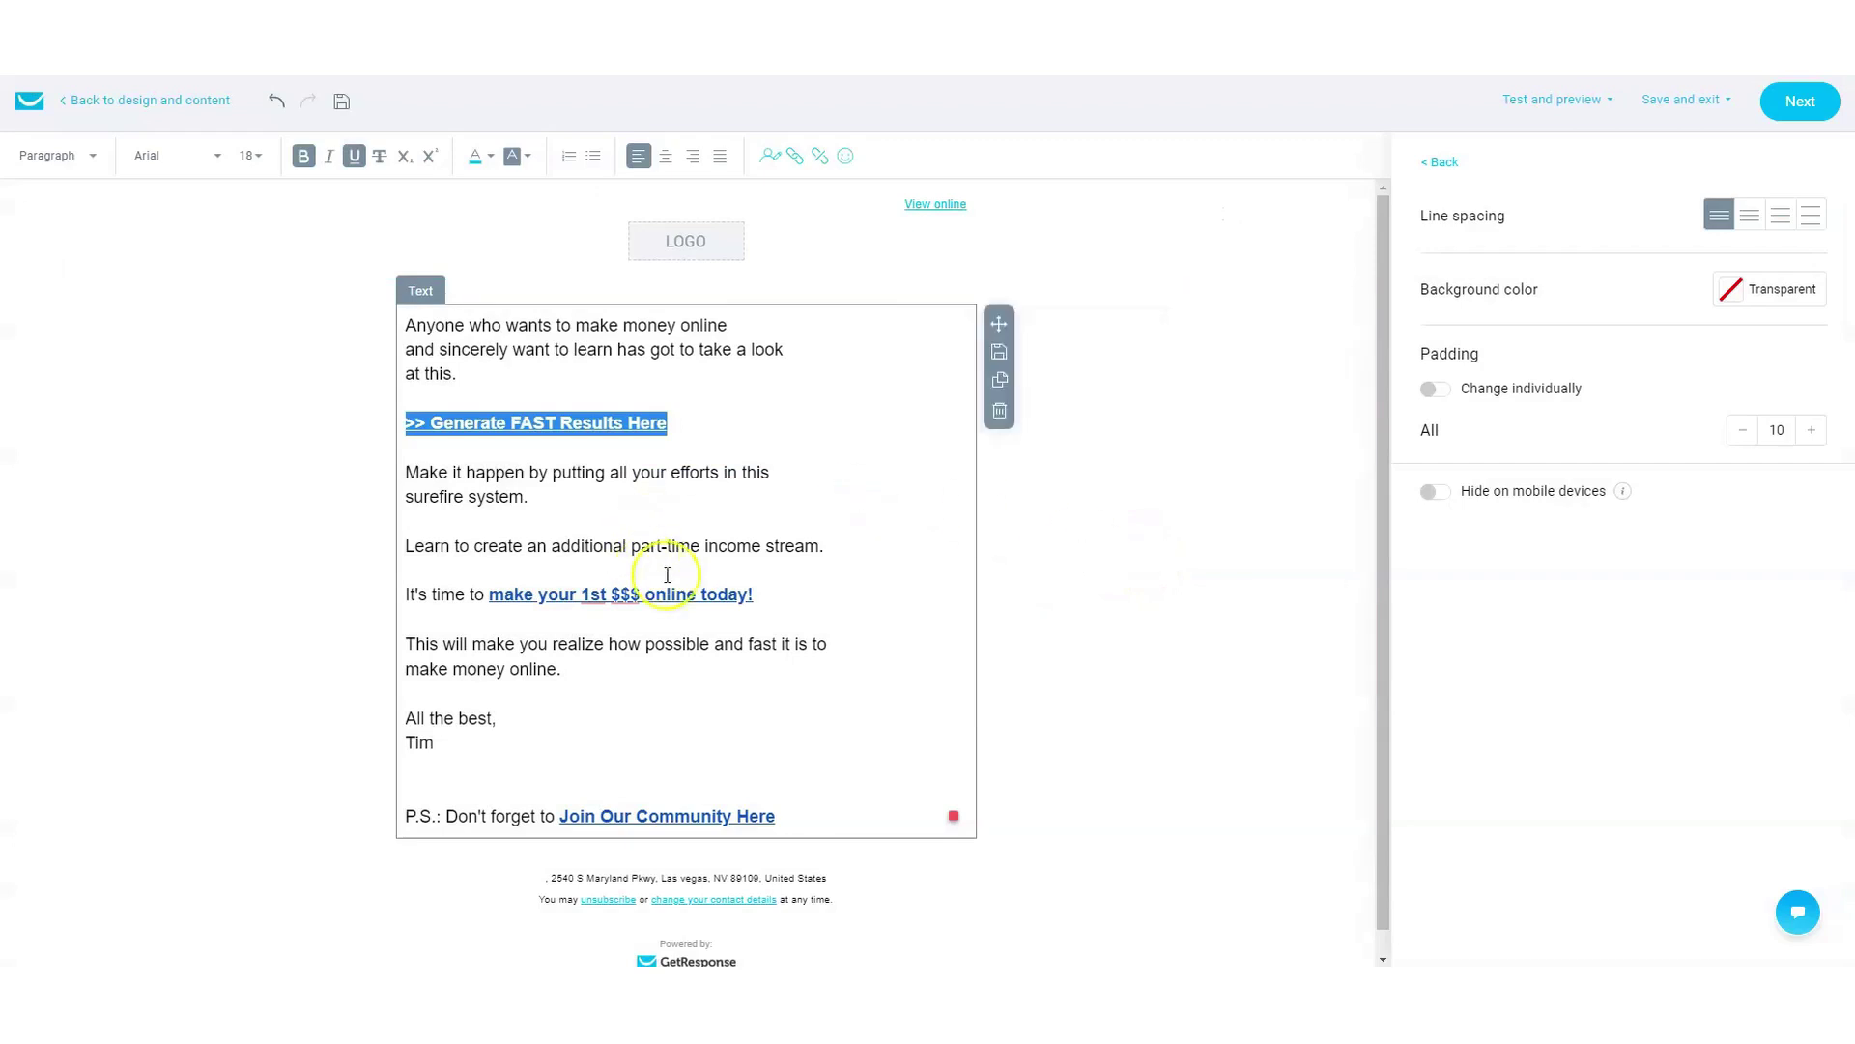
pyautogui.click(777, 577)
pyautogui.moveTo(755, 594); pyautogui.dragTo(498, 600)
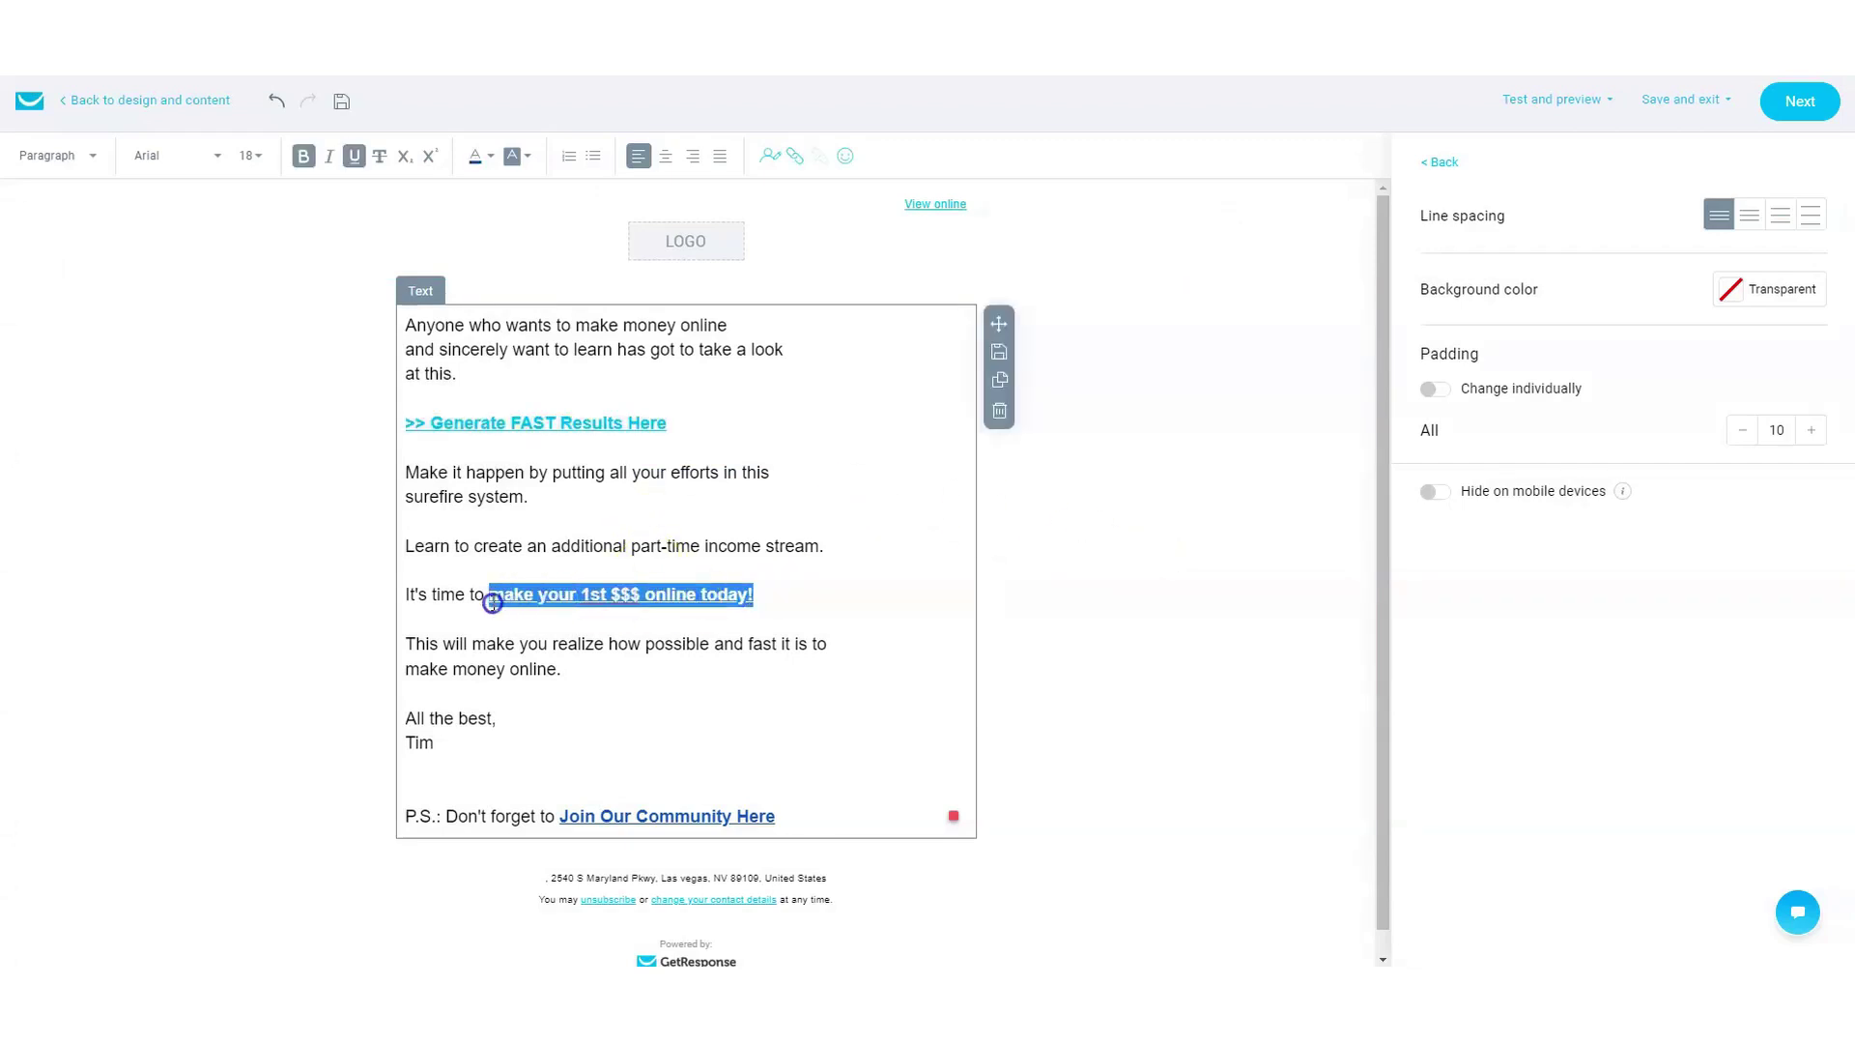
pyautogui.click(795, 156)
pyautogui.write('https://google.com')
pyautogui.click(1112, 557)
pyautogui.moveTo(784, 811); pyautogui.dragTo(550, 821)
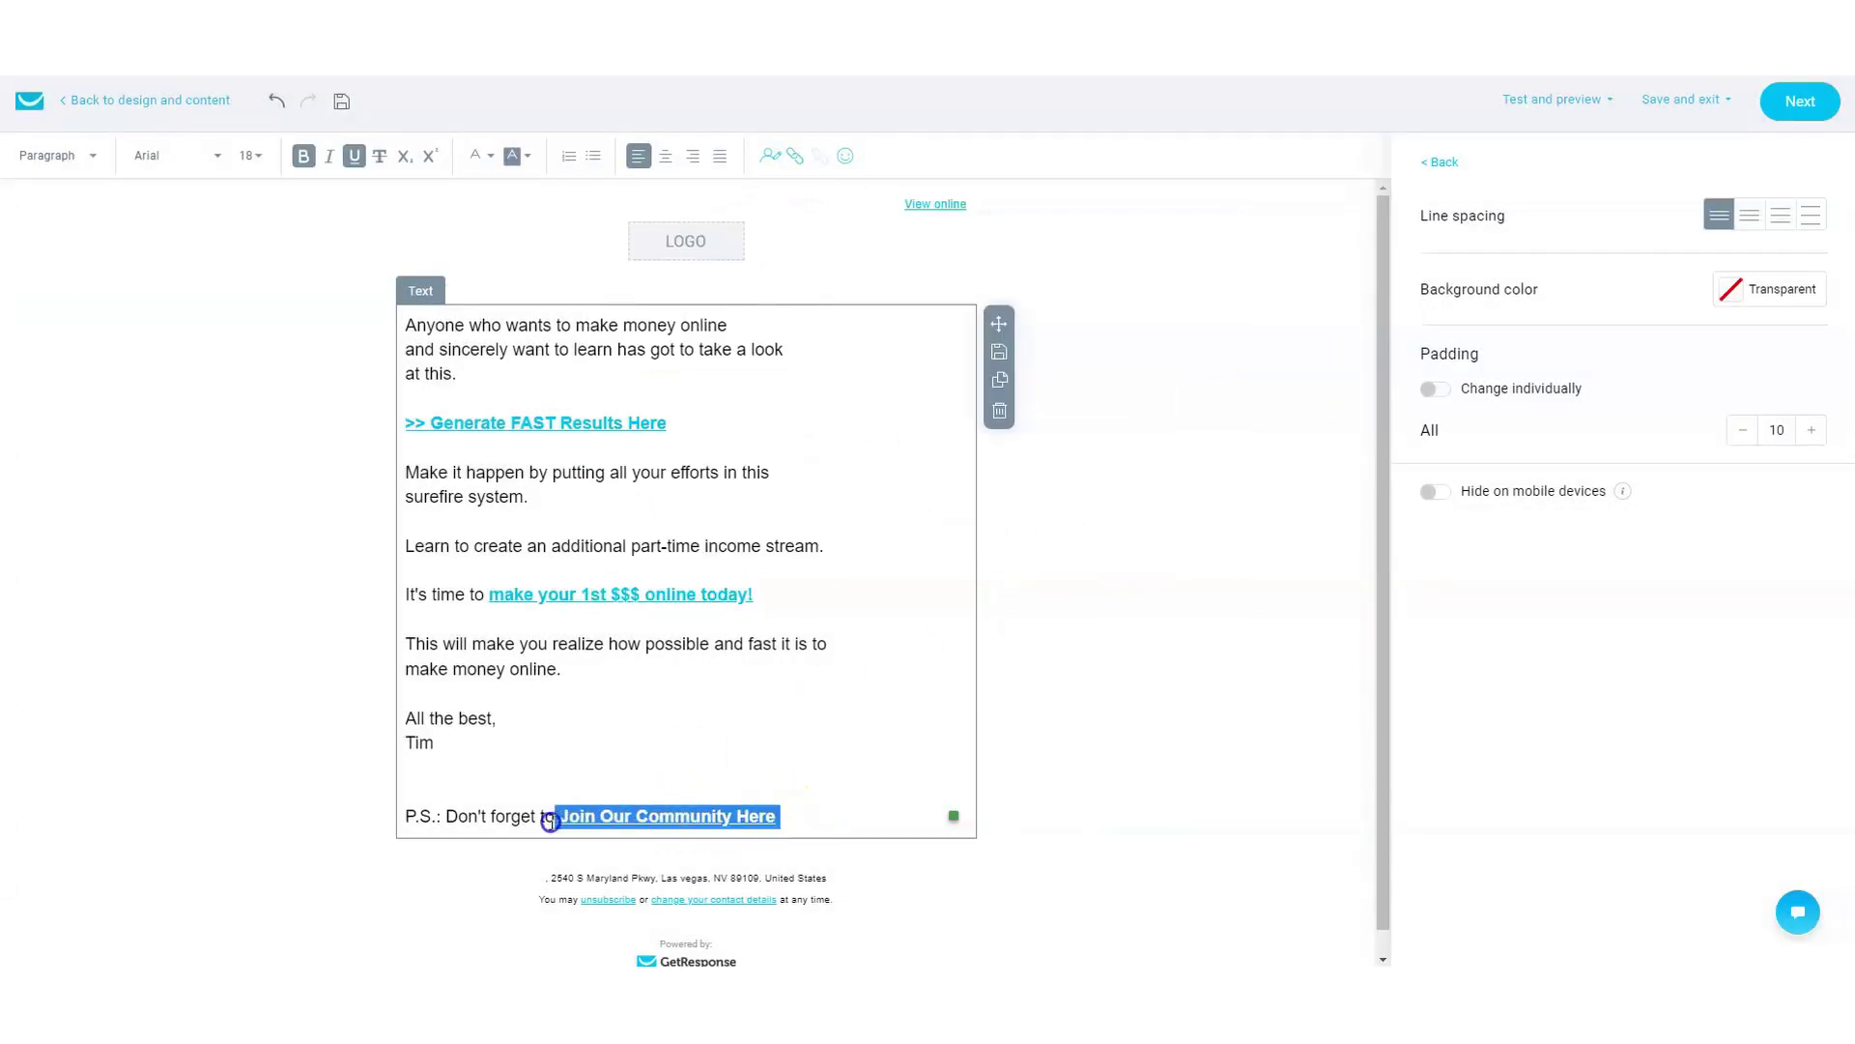
pyautogui.click(797, 155)
pyautogui.write('https://google.com')
pyautogui.press('Return')
pyautogui.click(814, 719)
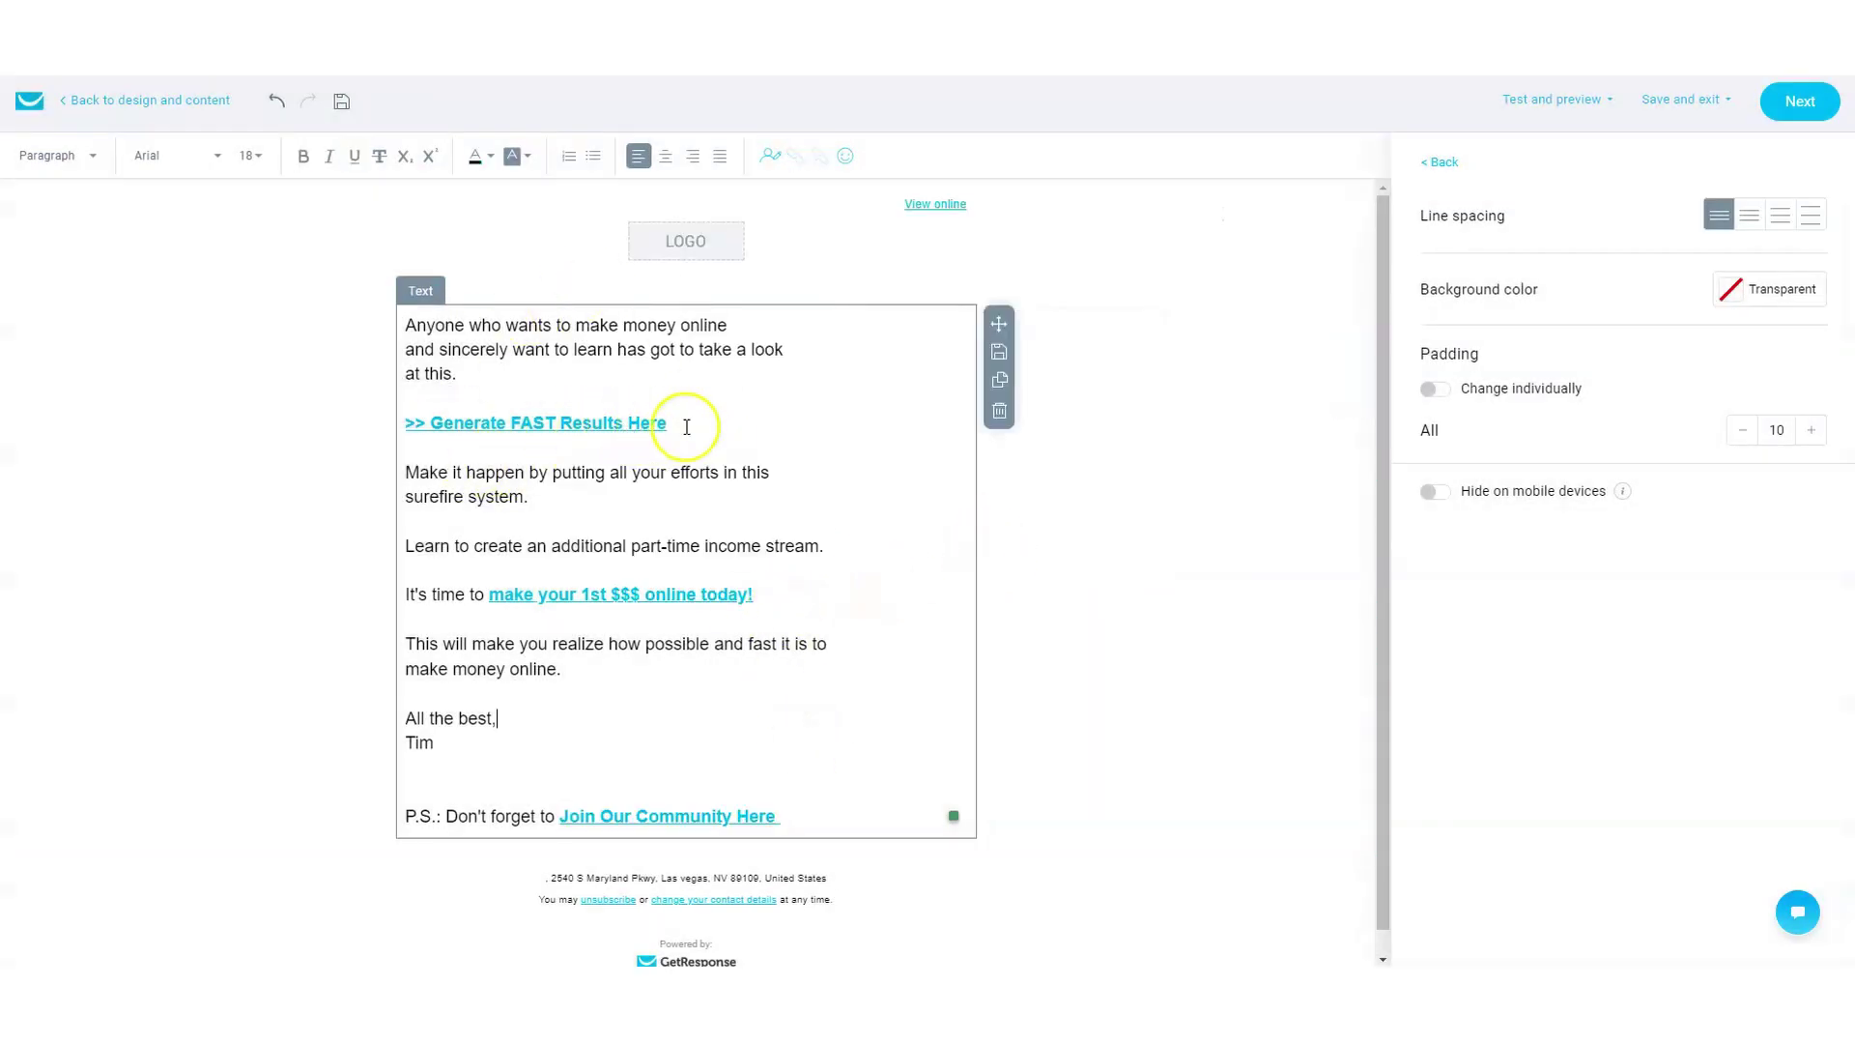
# - Color the ">> Generate FAST Results Here" and "make your 1st $$$ online today!" links blue
pyautogui.moveTo(674, 425); pyautogui.dragTo(400, 426)
pyautogui.click(487, 167)
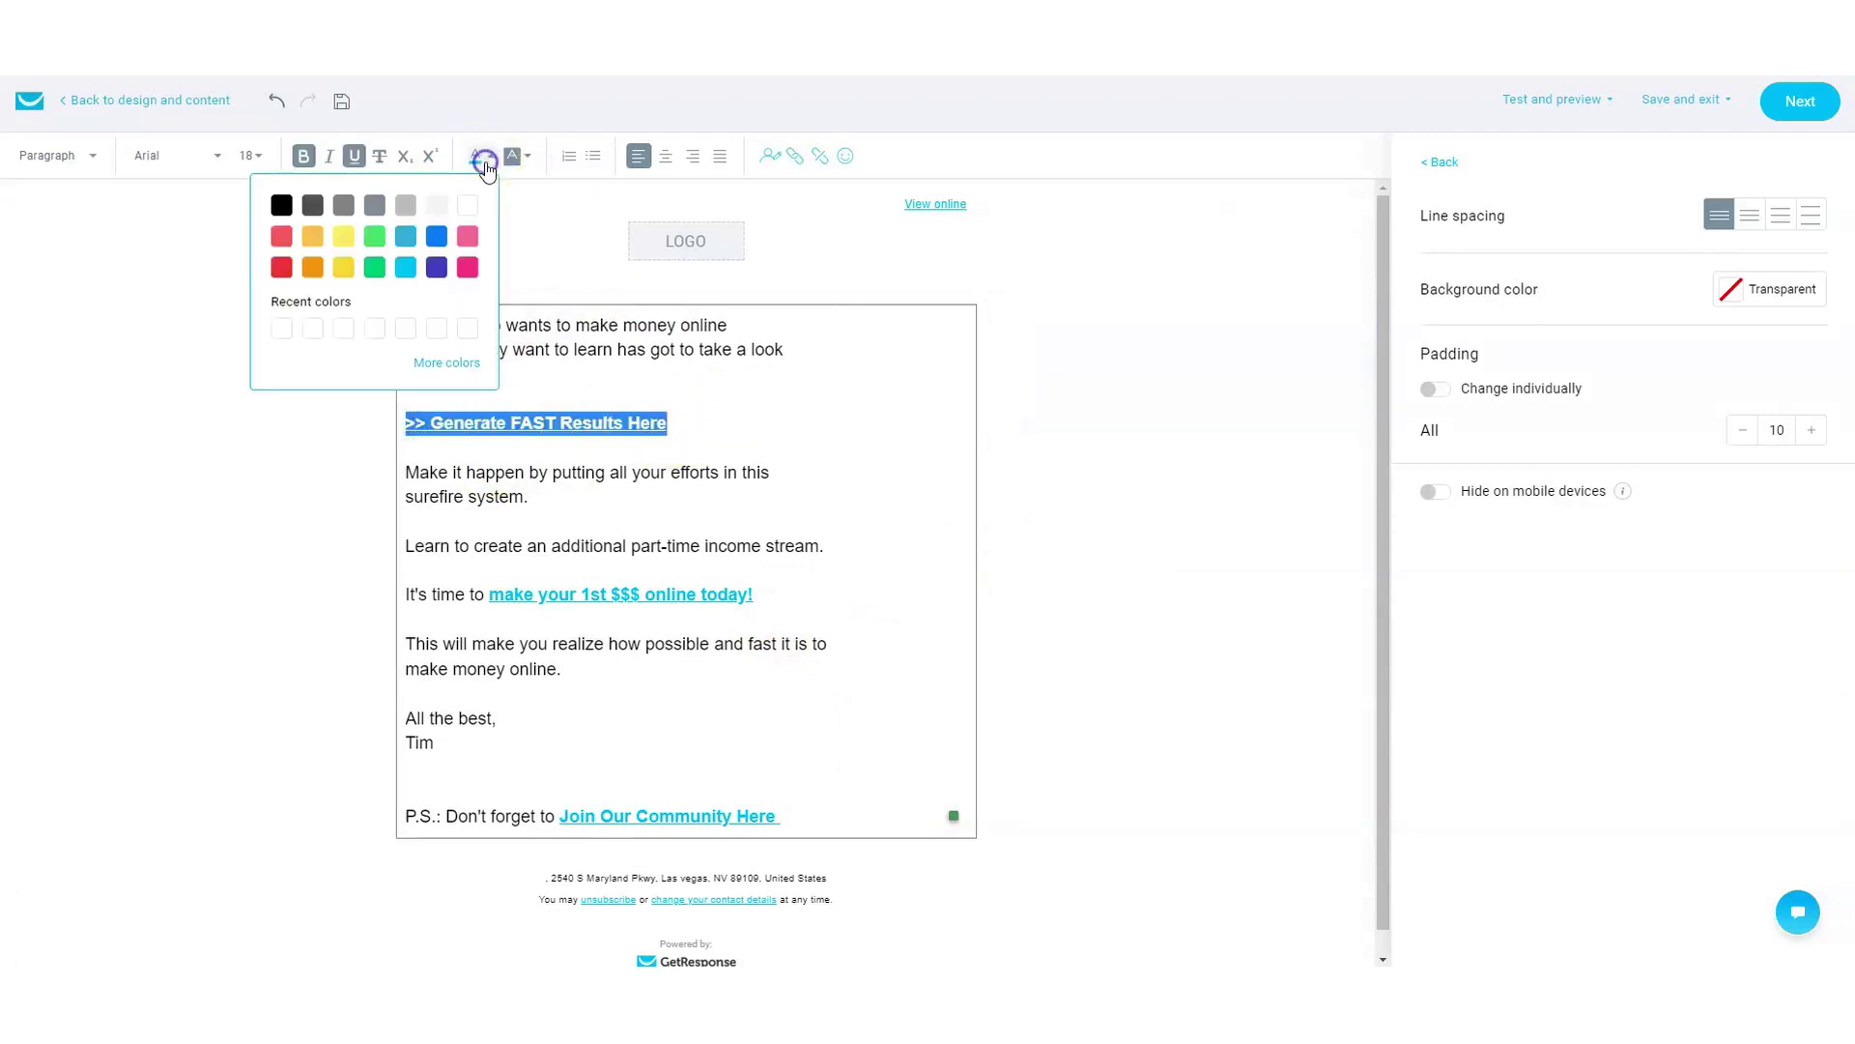
pyautogui.click(430, 233)
pyautogui.moveTo(754, 595); pyautogui.dragTo(506, 588)
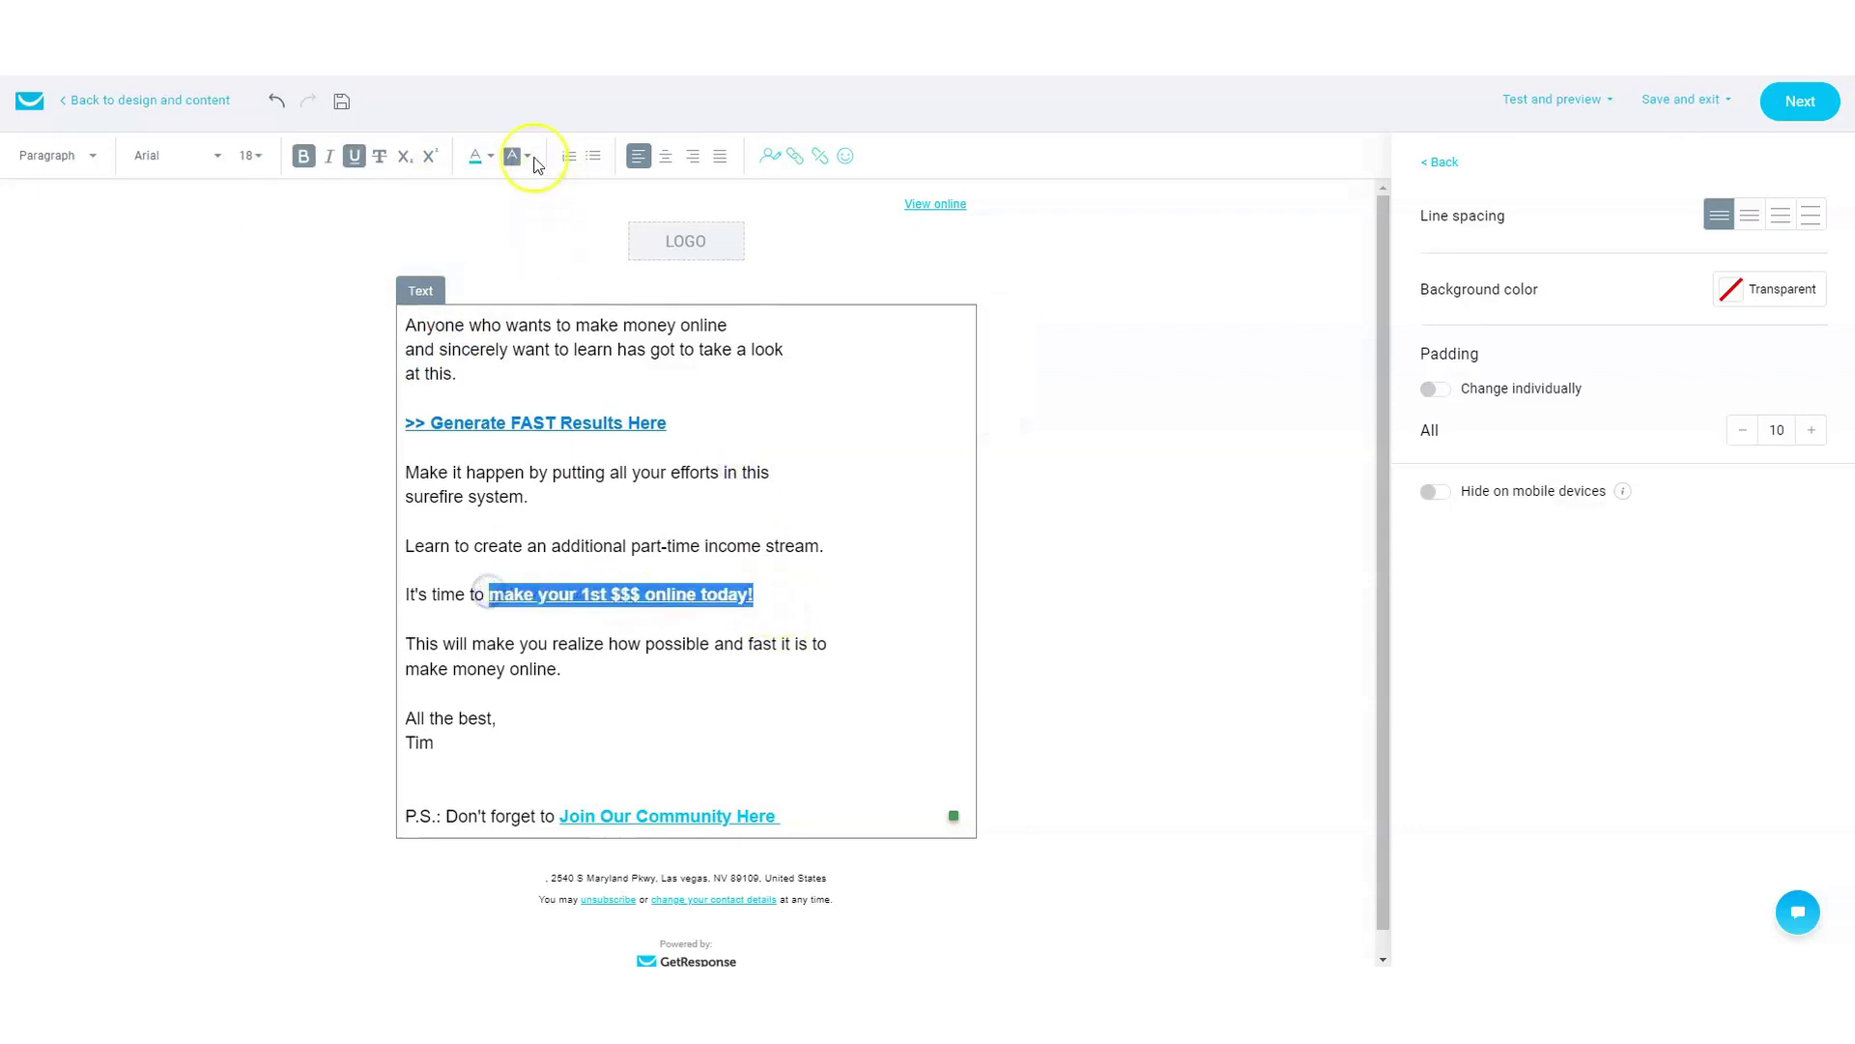
pyautogui.click(487, 158)
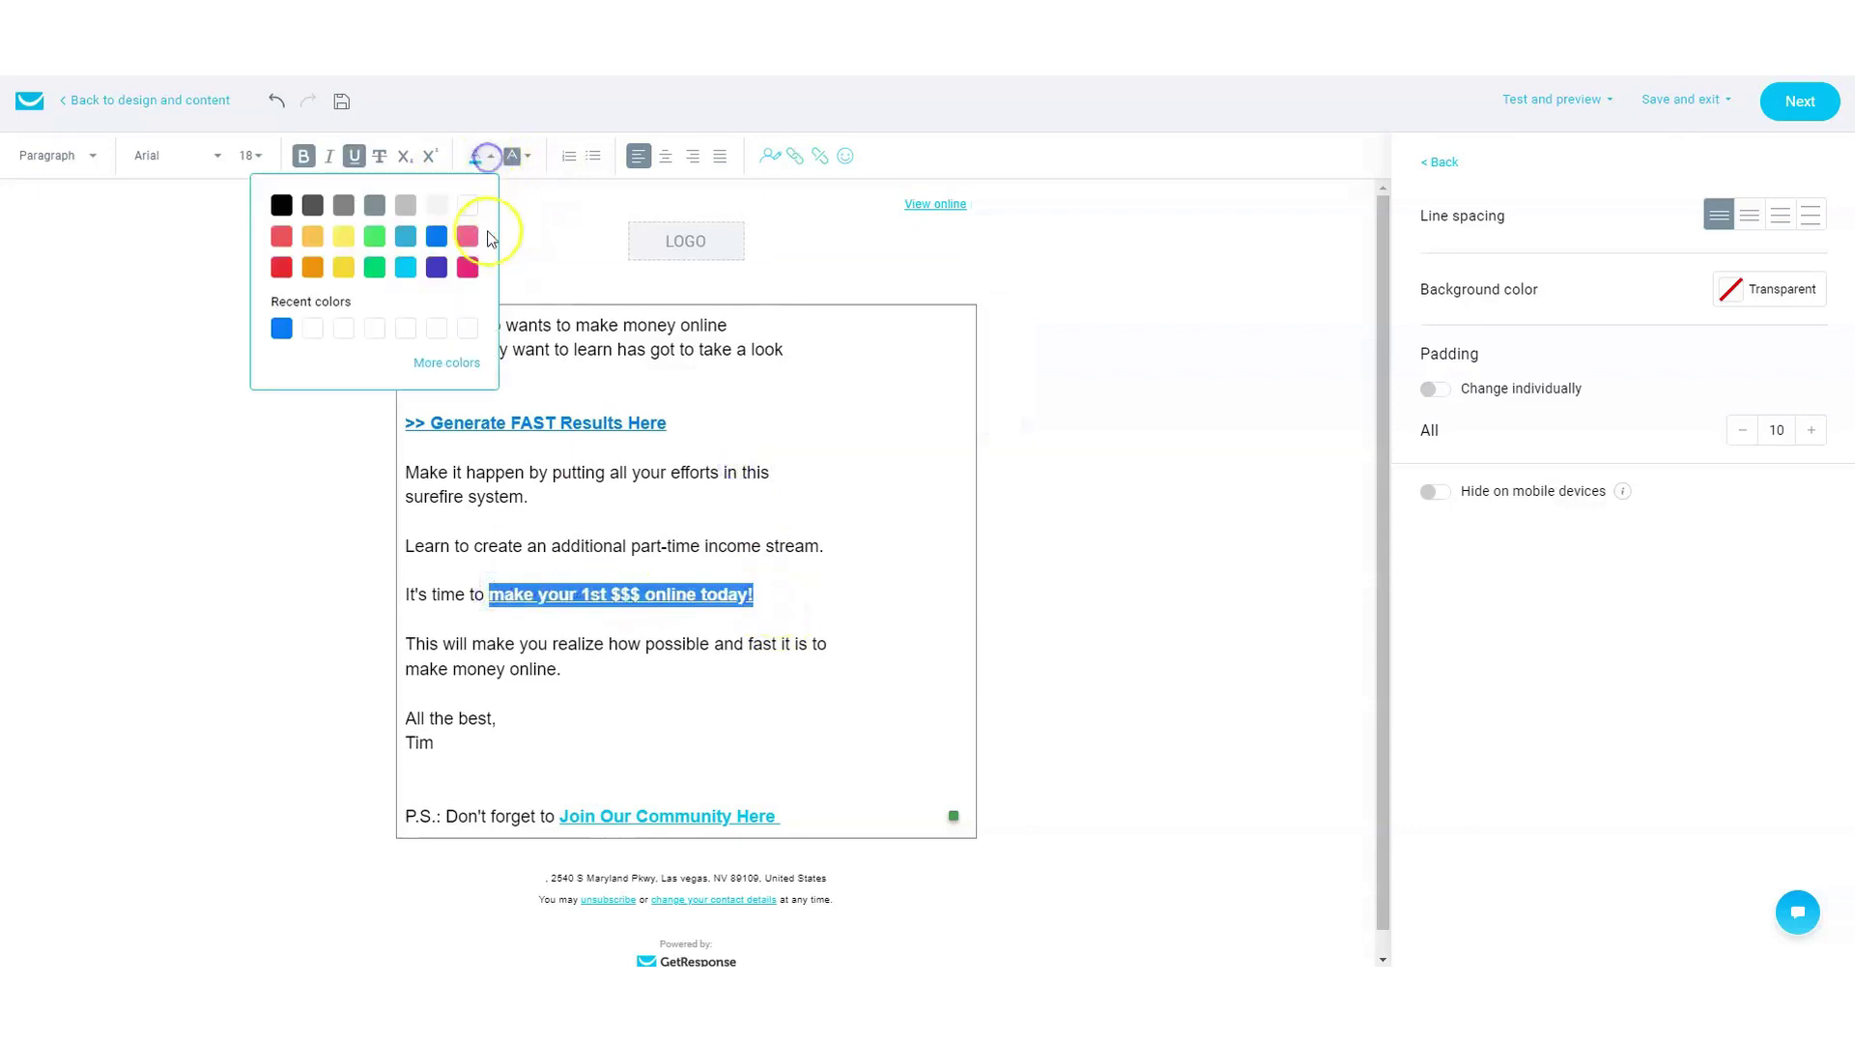
pyautogui.click(440, 244)
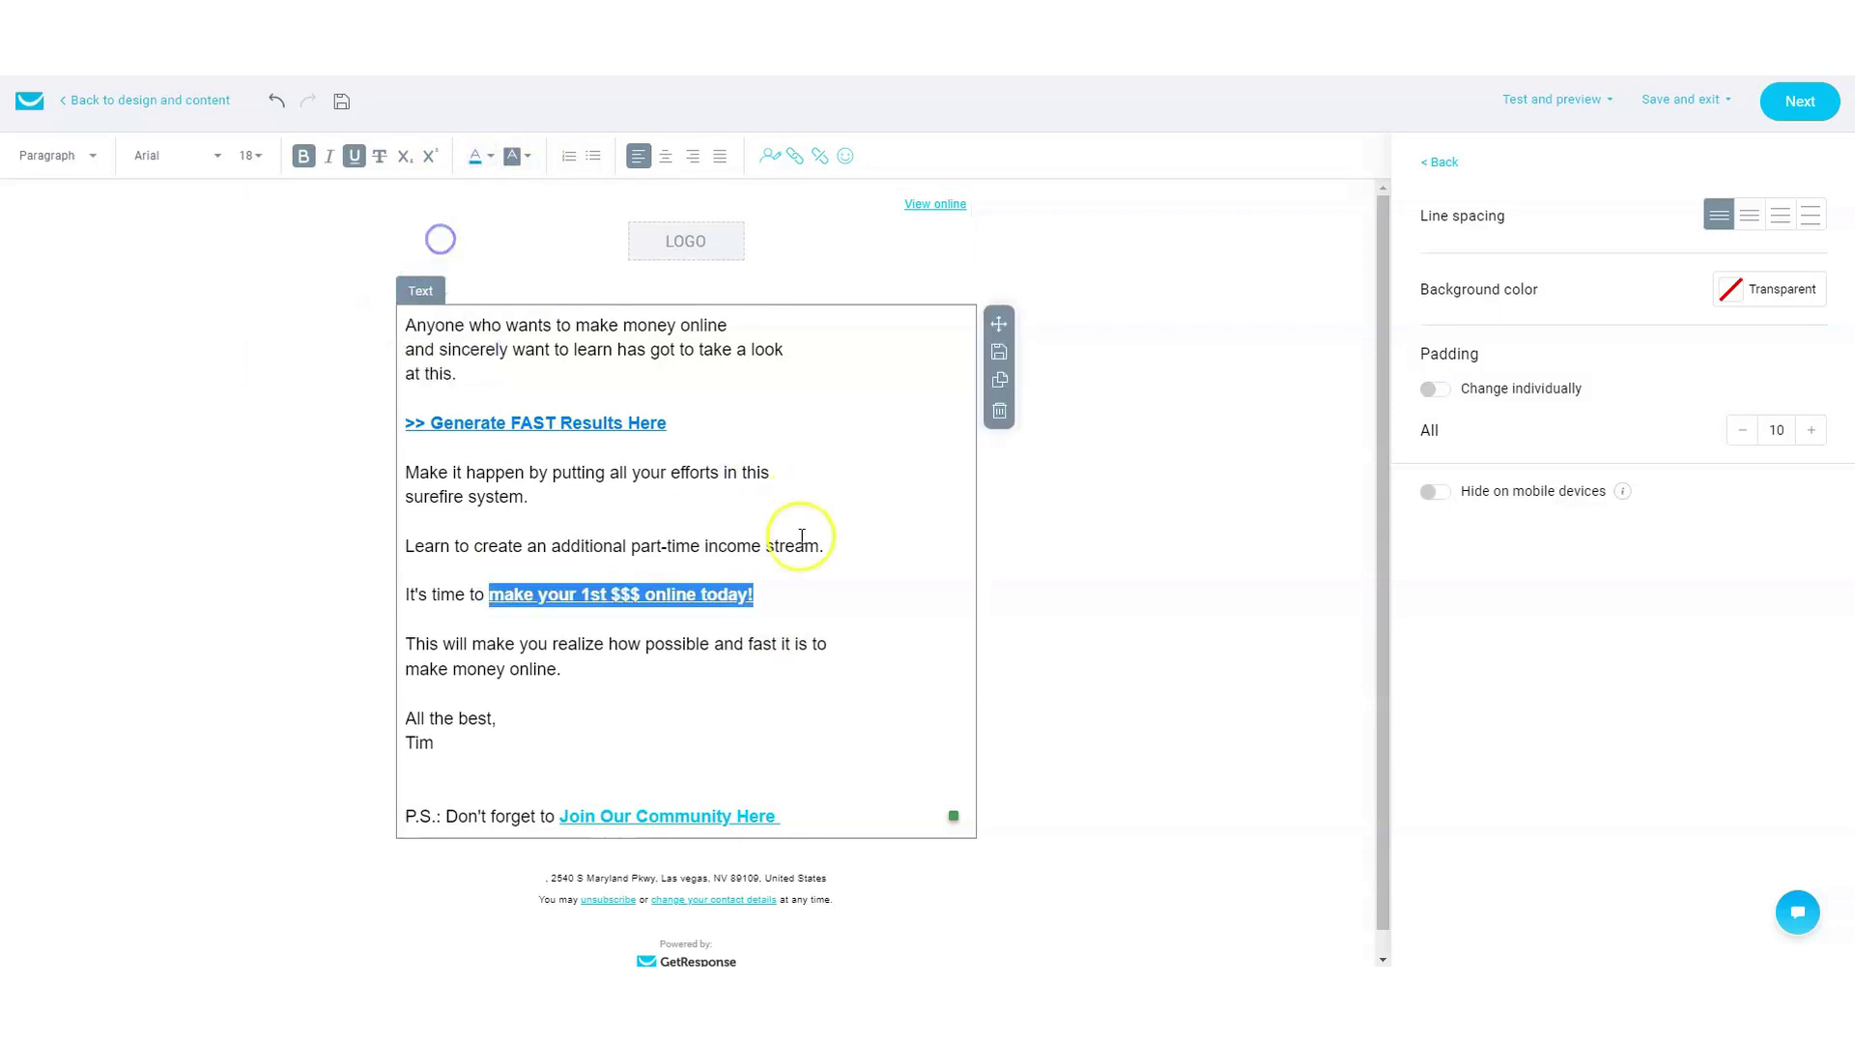
# - Color the "Join Our Community Here" link in the P.S. line the same blue and leave text editing
pyautogui.scroll(-1, 791, 599)
pyautogui.moveTo(781, 792); pyautogui.dragTo(555, 795)
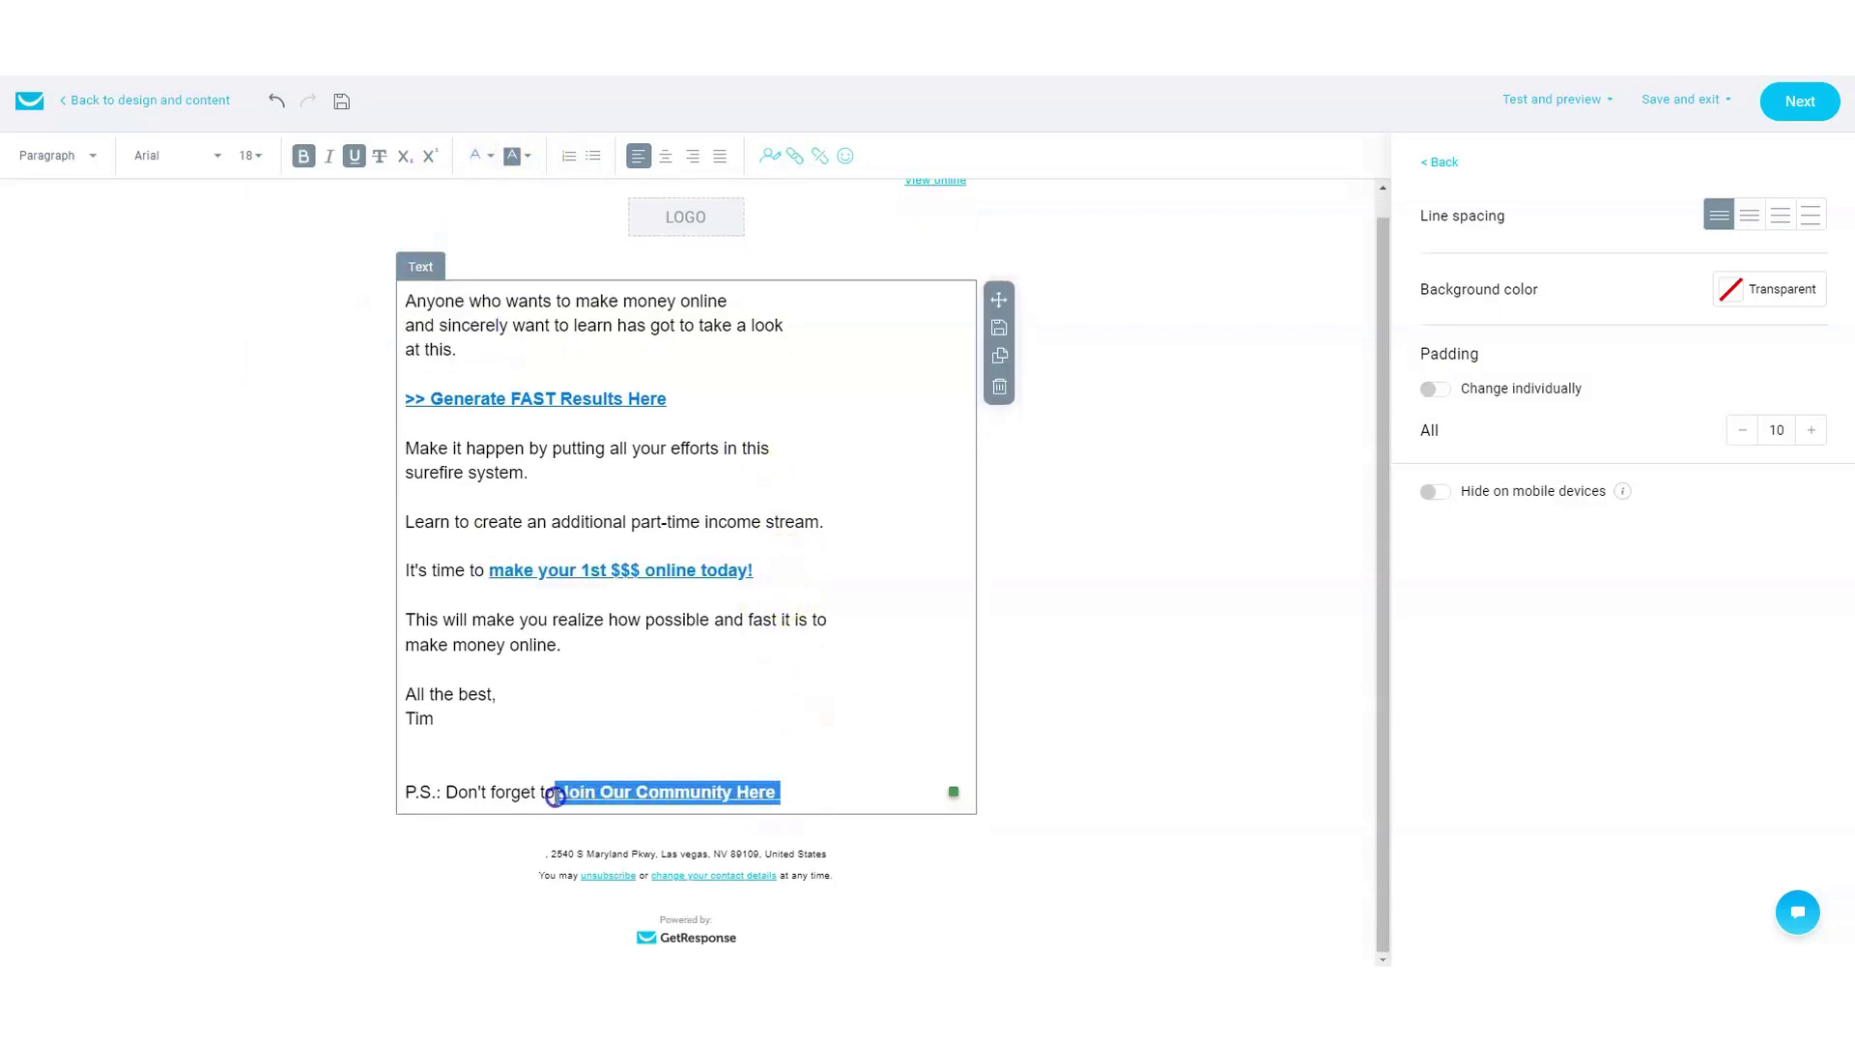
pyautogui.click(475, 155)
pyautogui.click(437, 236)
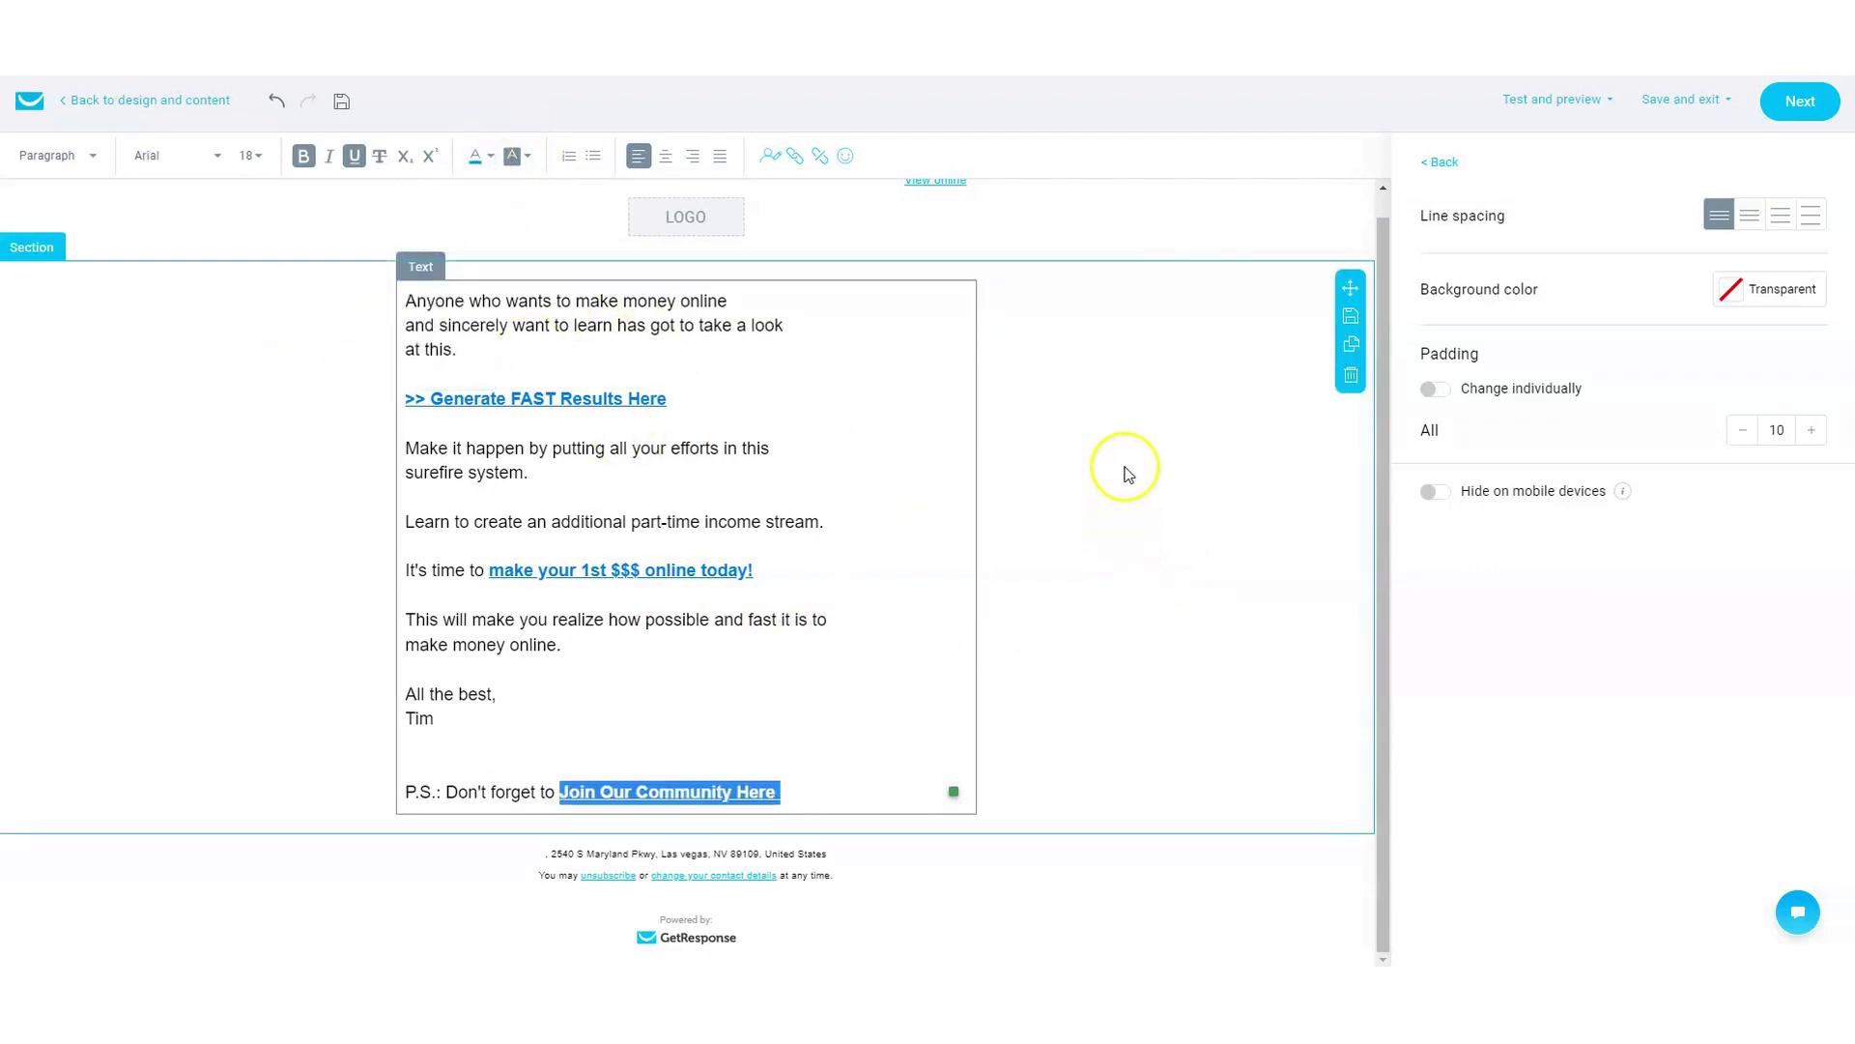
pyautogui.click(1081, 542)
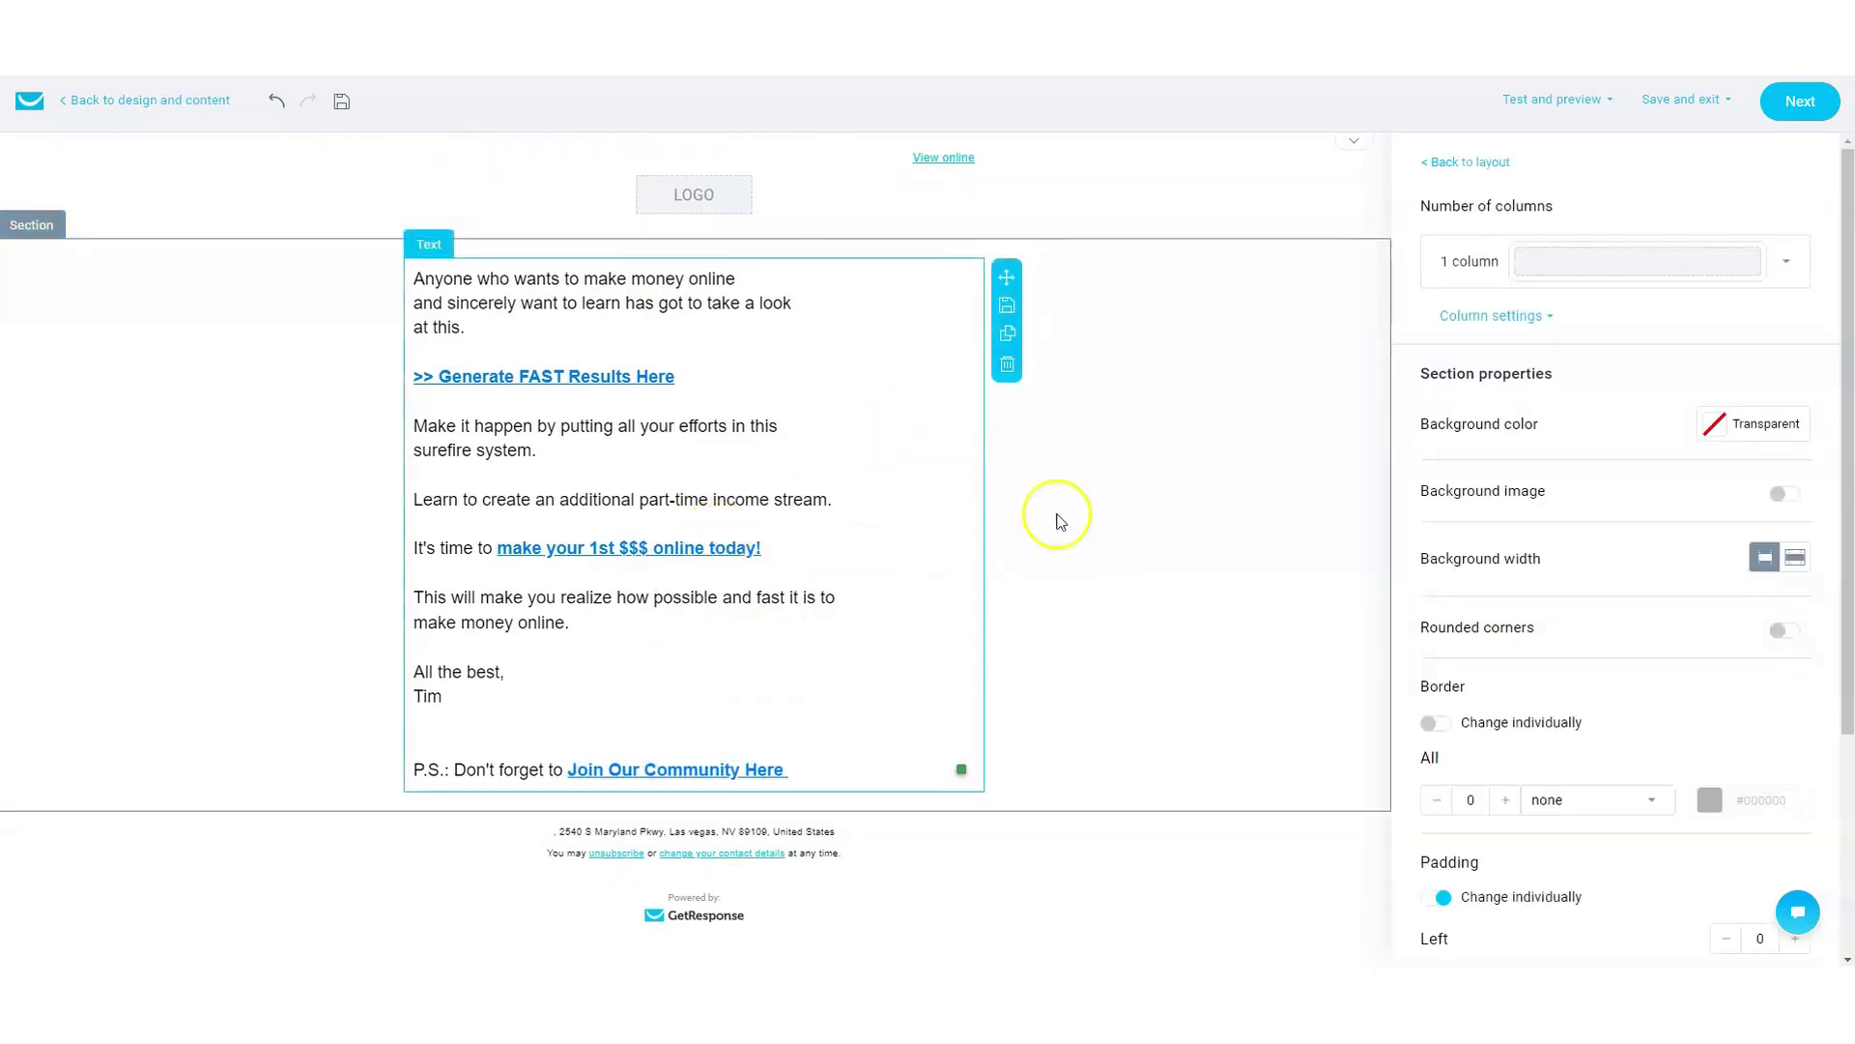
# - Finish the message design and save and publish Autoresponder 1
pyautogui.click(1809, 110)
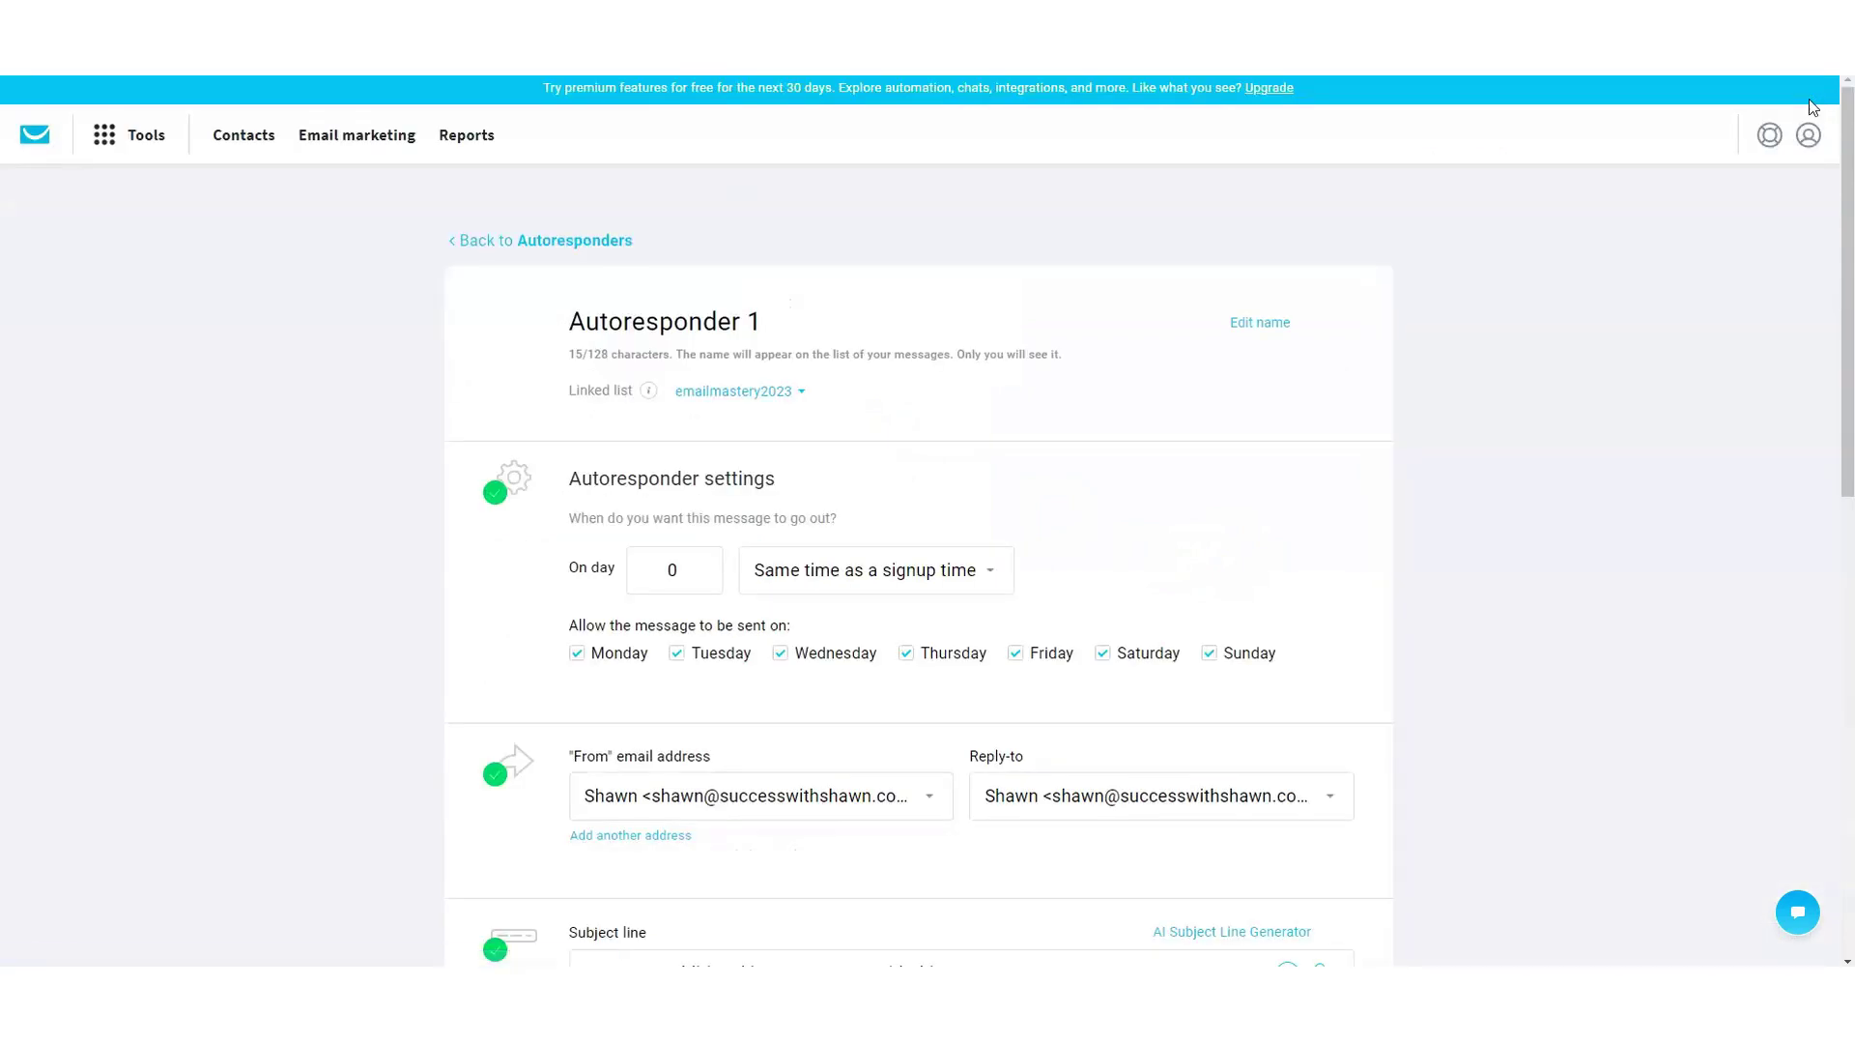
pyautogui.scroll(-9, 891, 423)
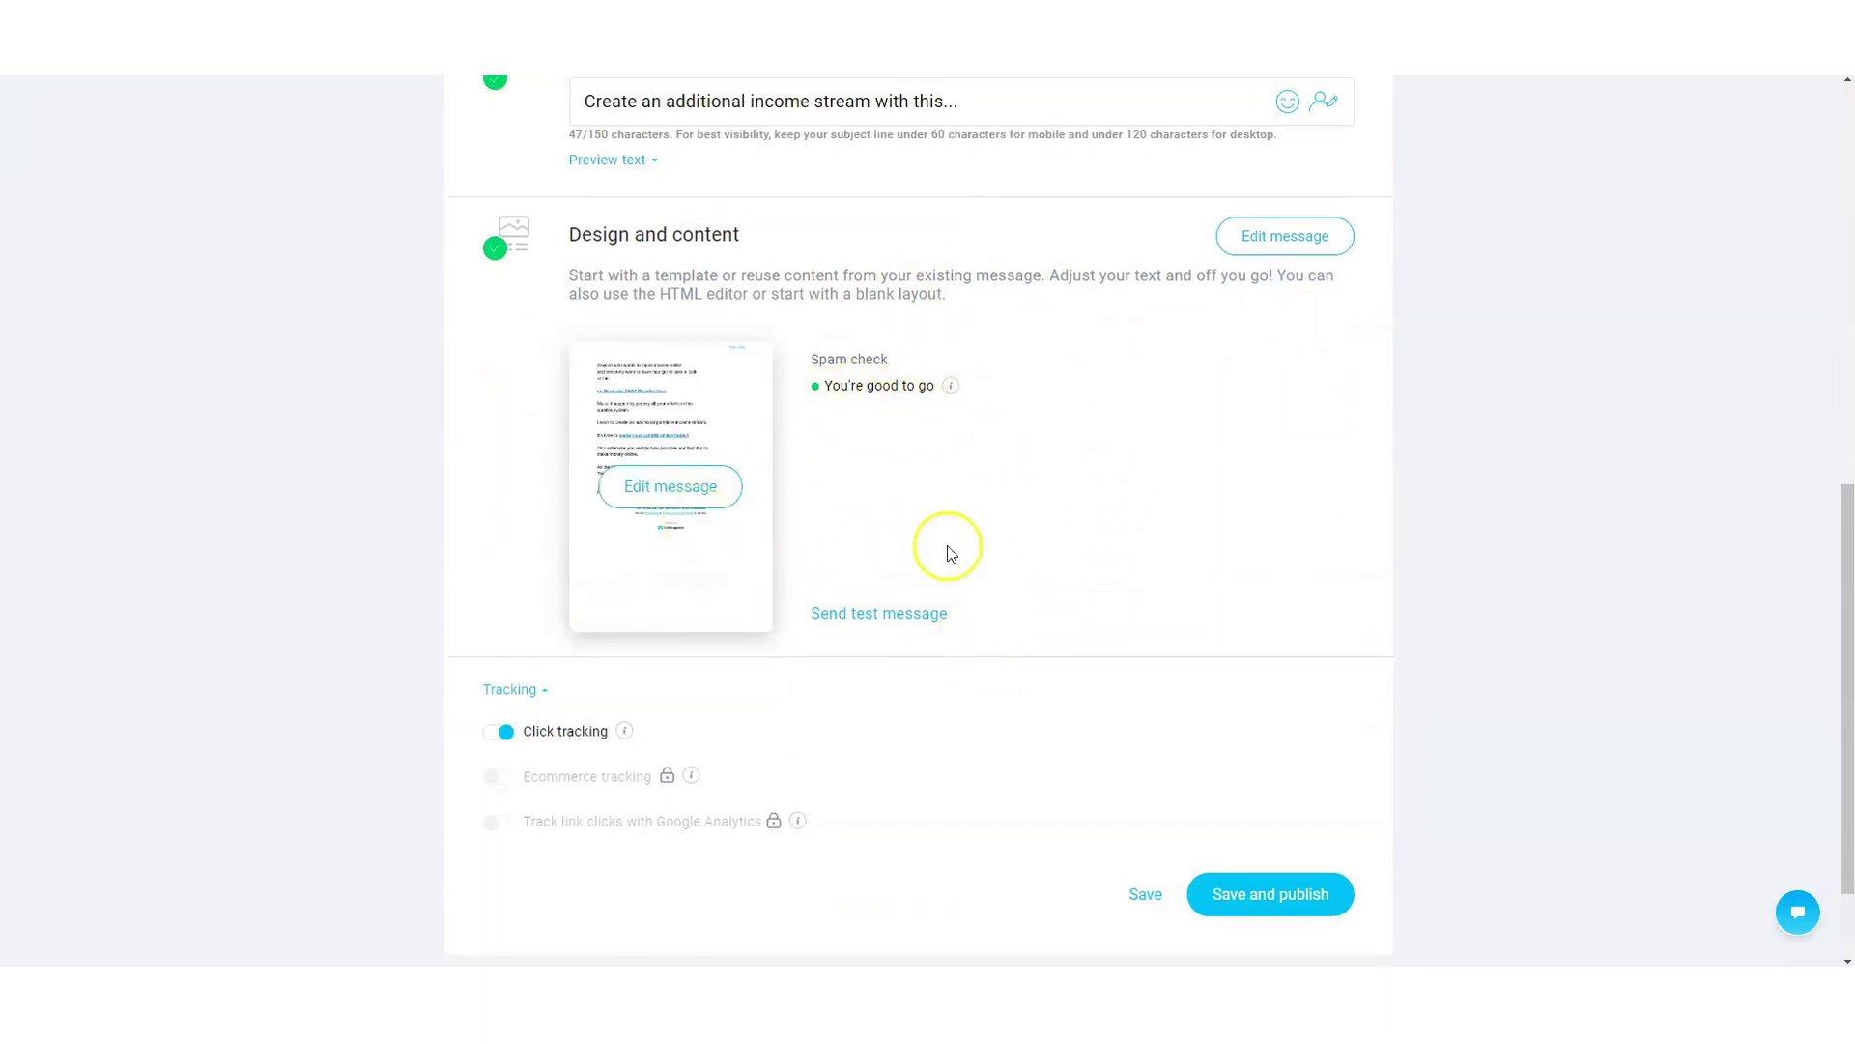
pyautogui.scroll(-2, 996, 565)
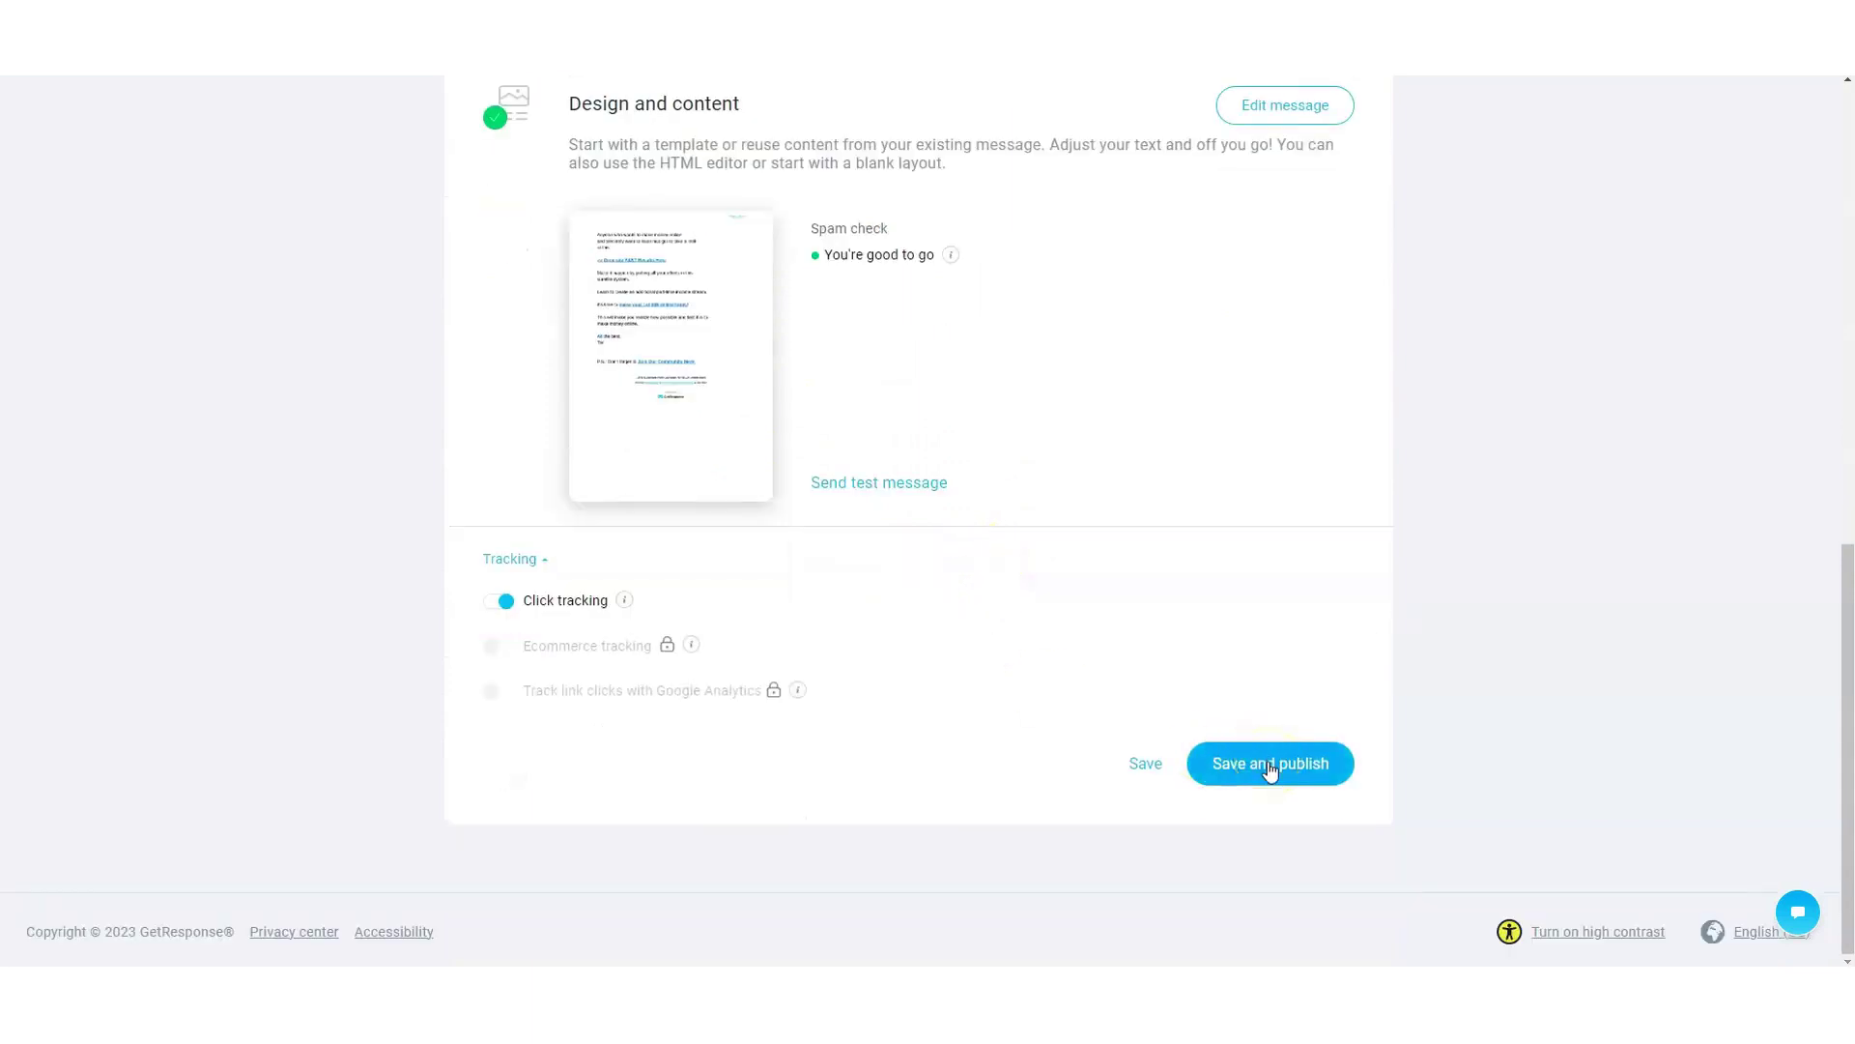
pyautogui.click(1267, 763)
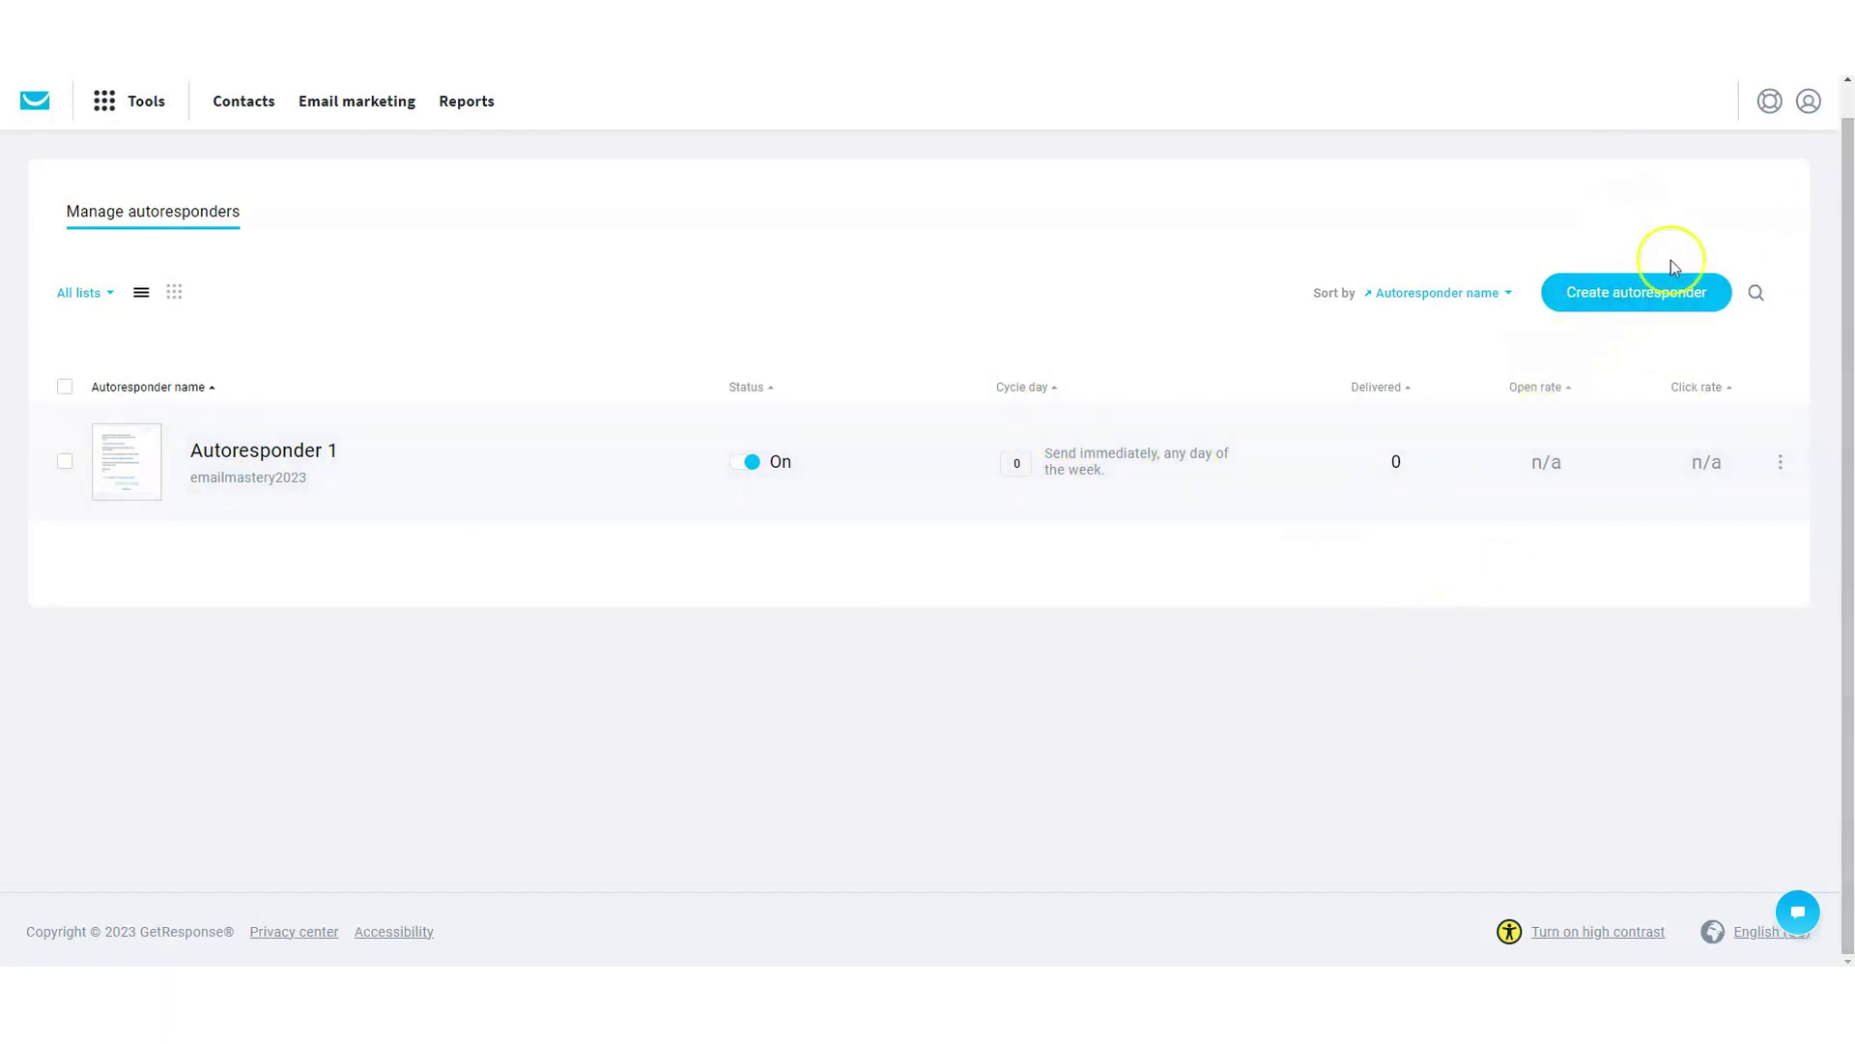
# - Start a new autoresponder and set its timing to day 0 with a delay of 12 hours
pyautogui.click(1640, 290)
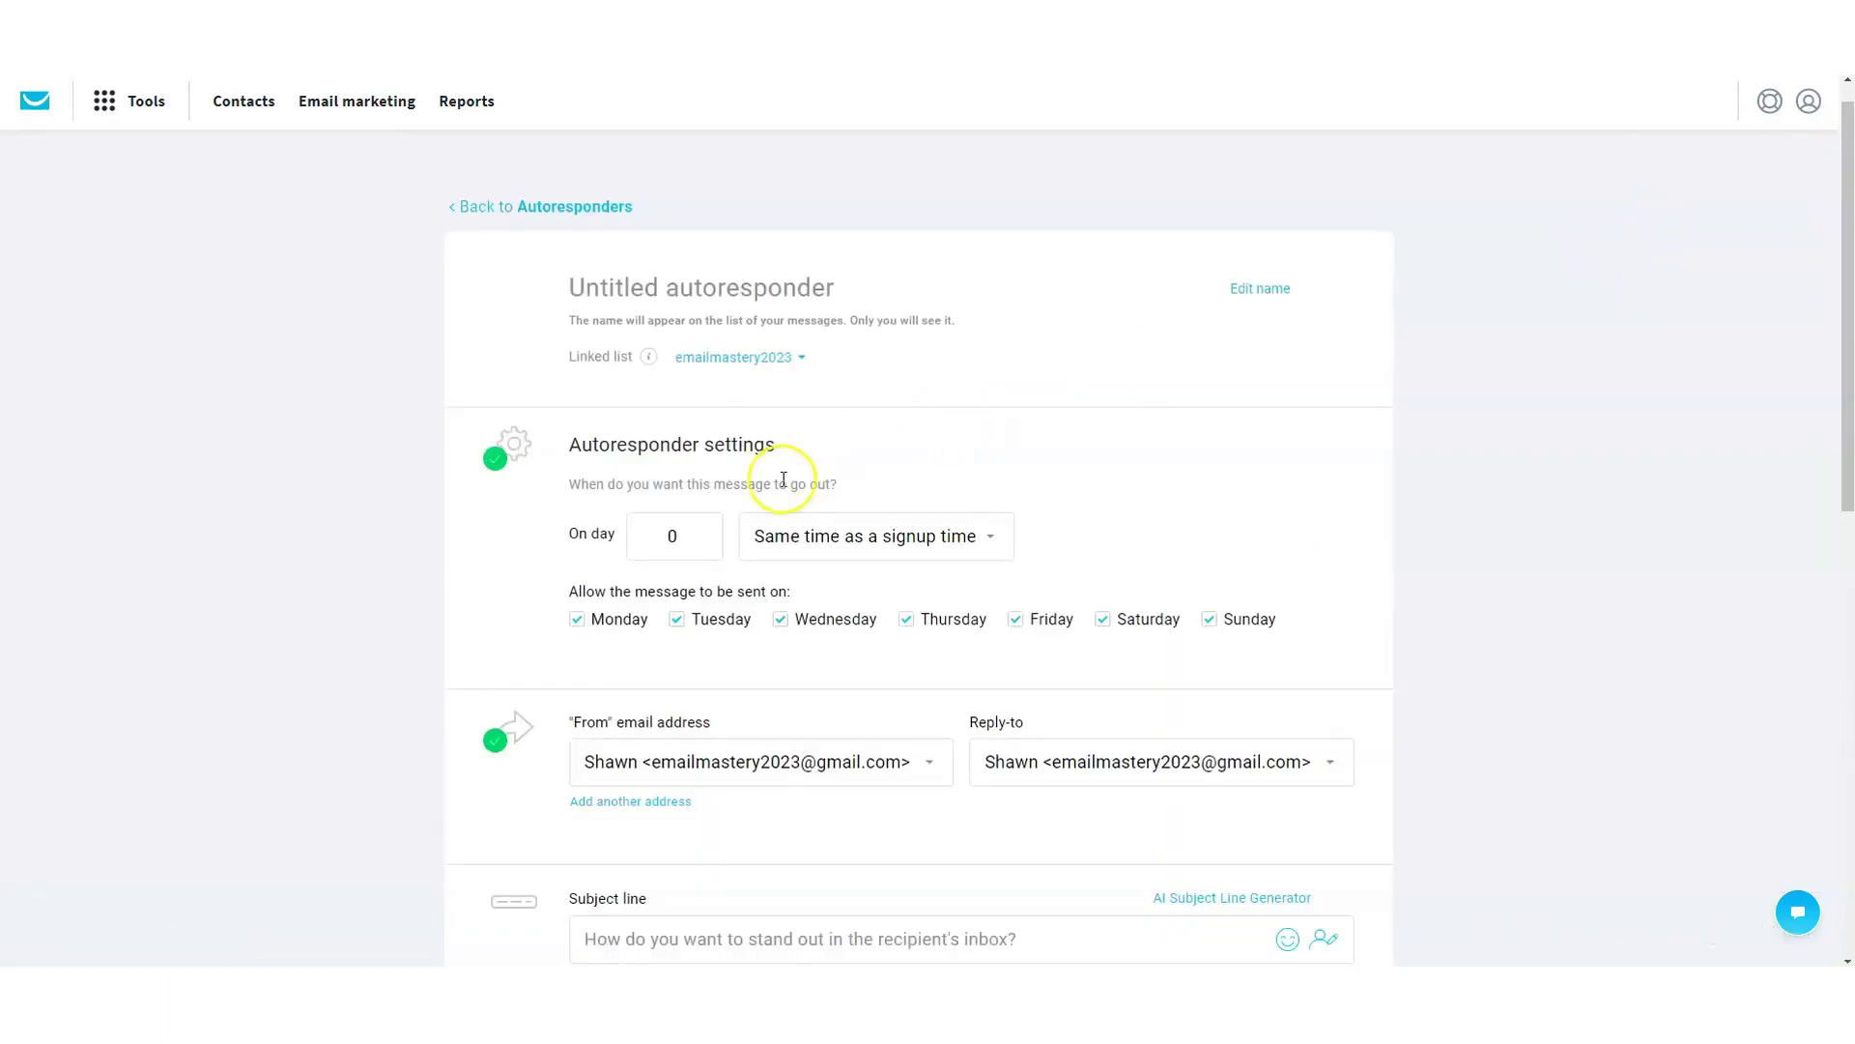
pyautogui.click(702, 535)
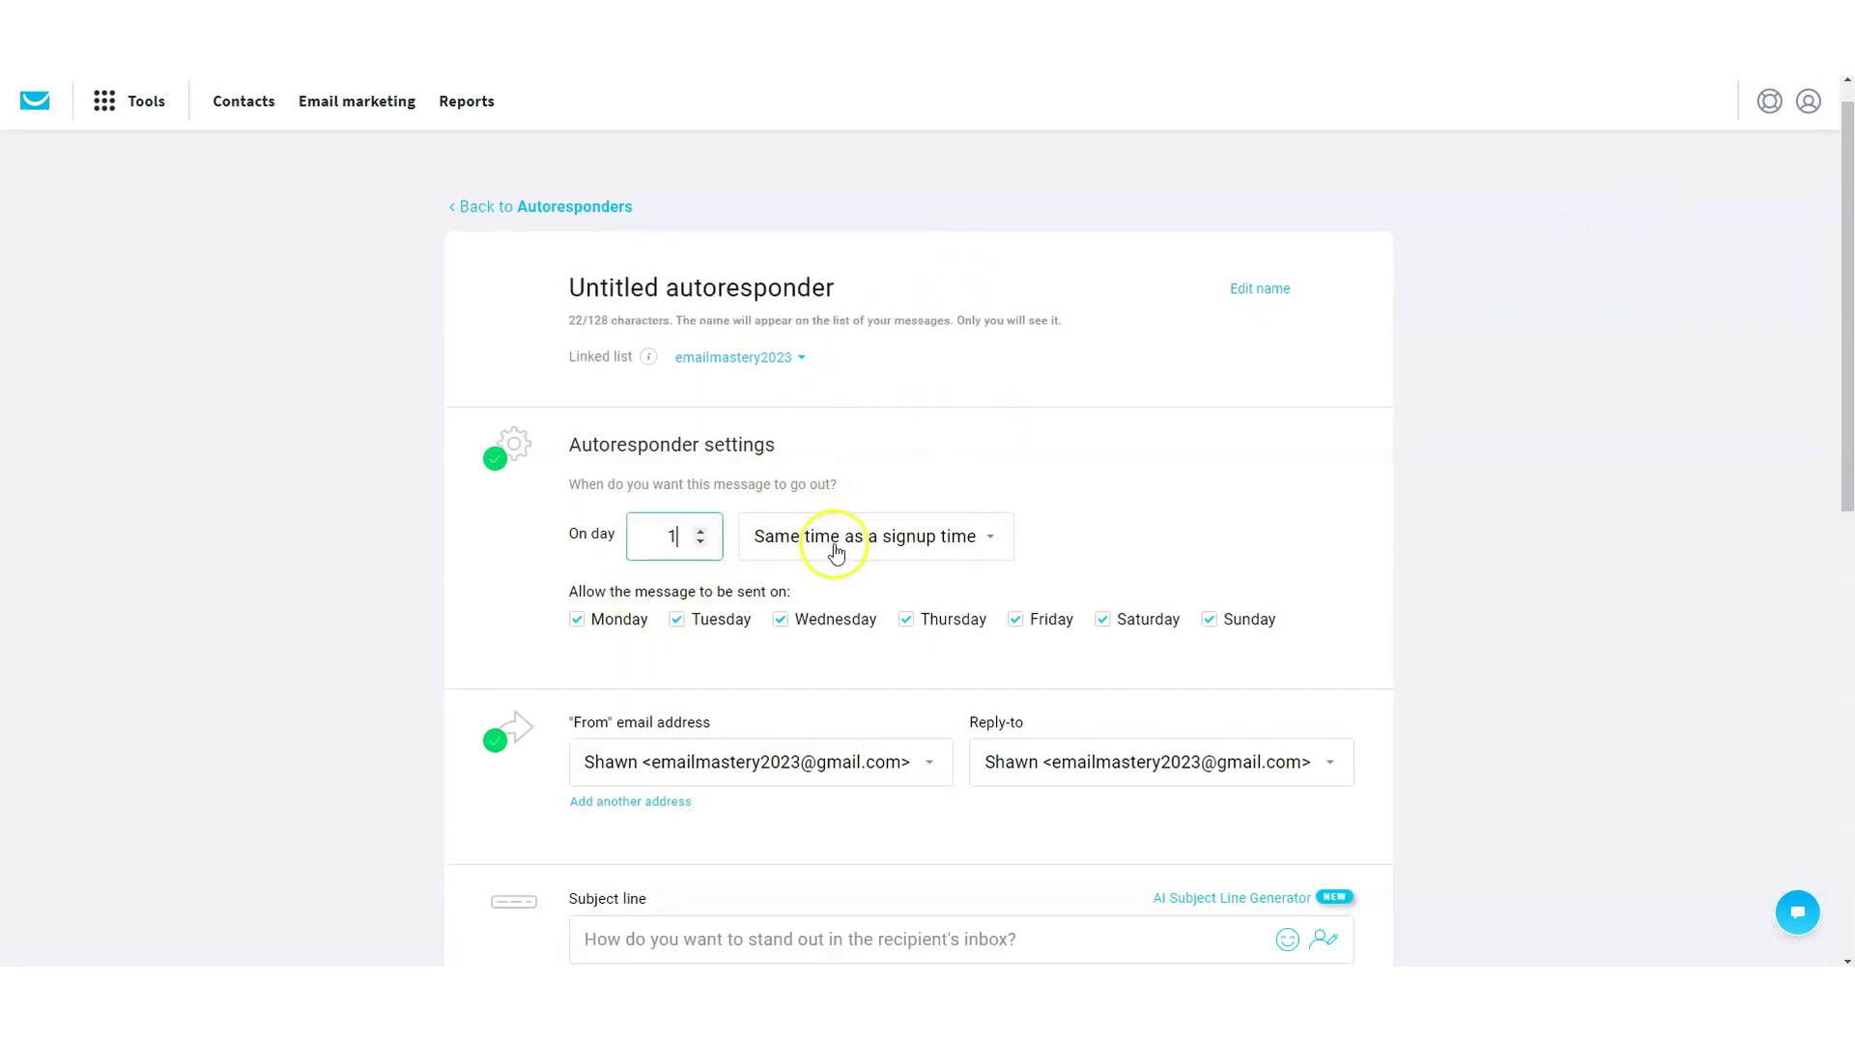
pyautogui.click(870, 547)
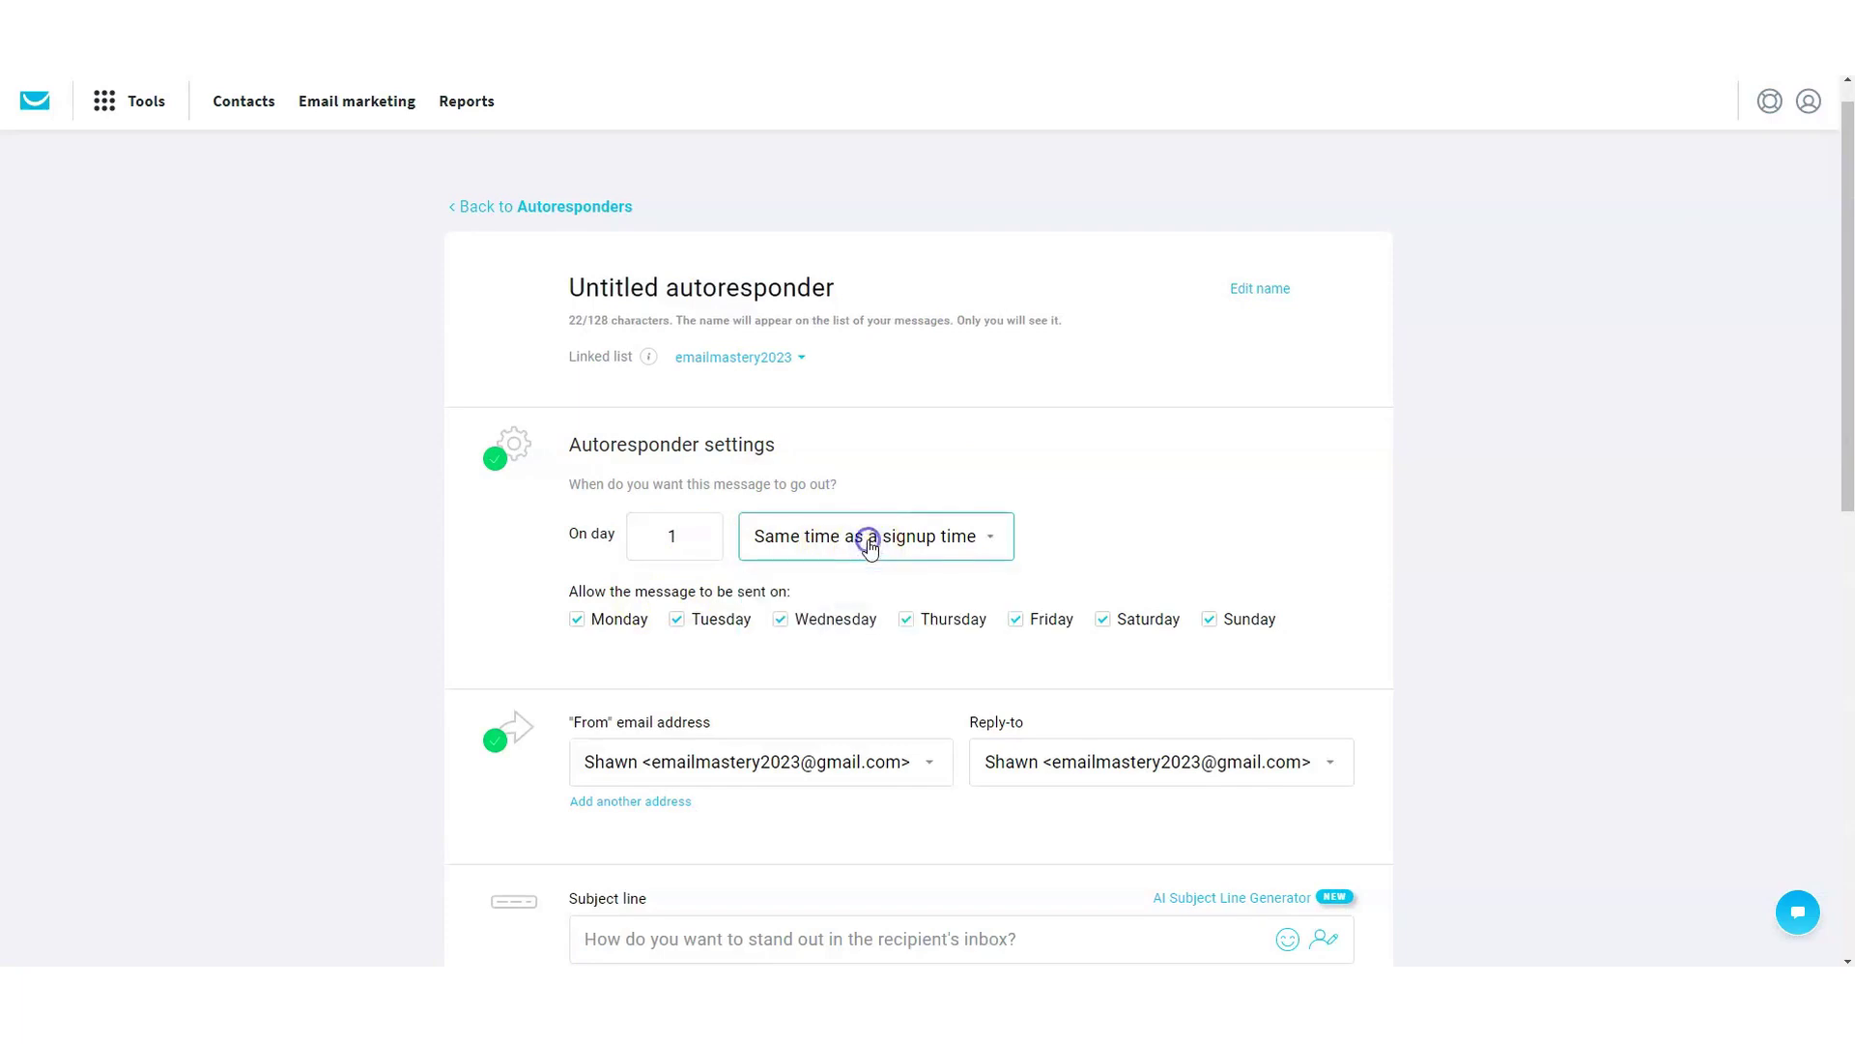
pyautogui.click(705, 544)
pyautogui.click(814, 546)
pyautogui.click(824, 626)
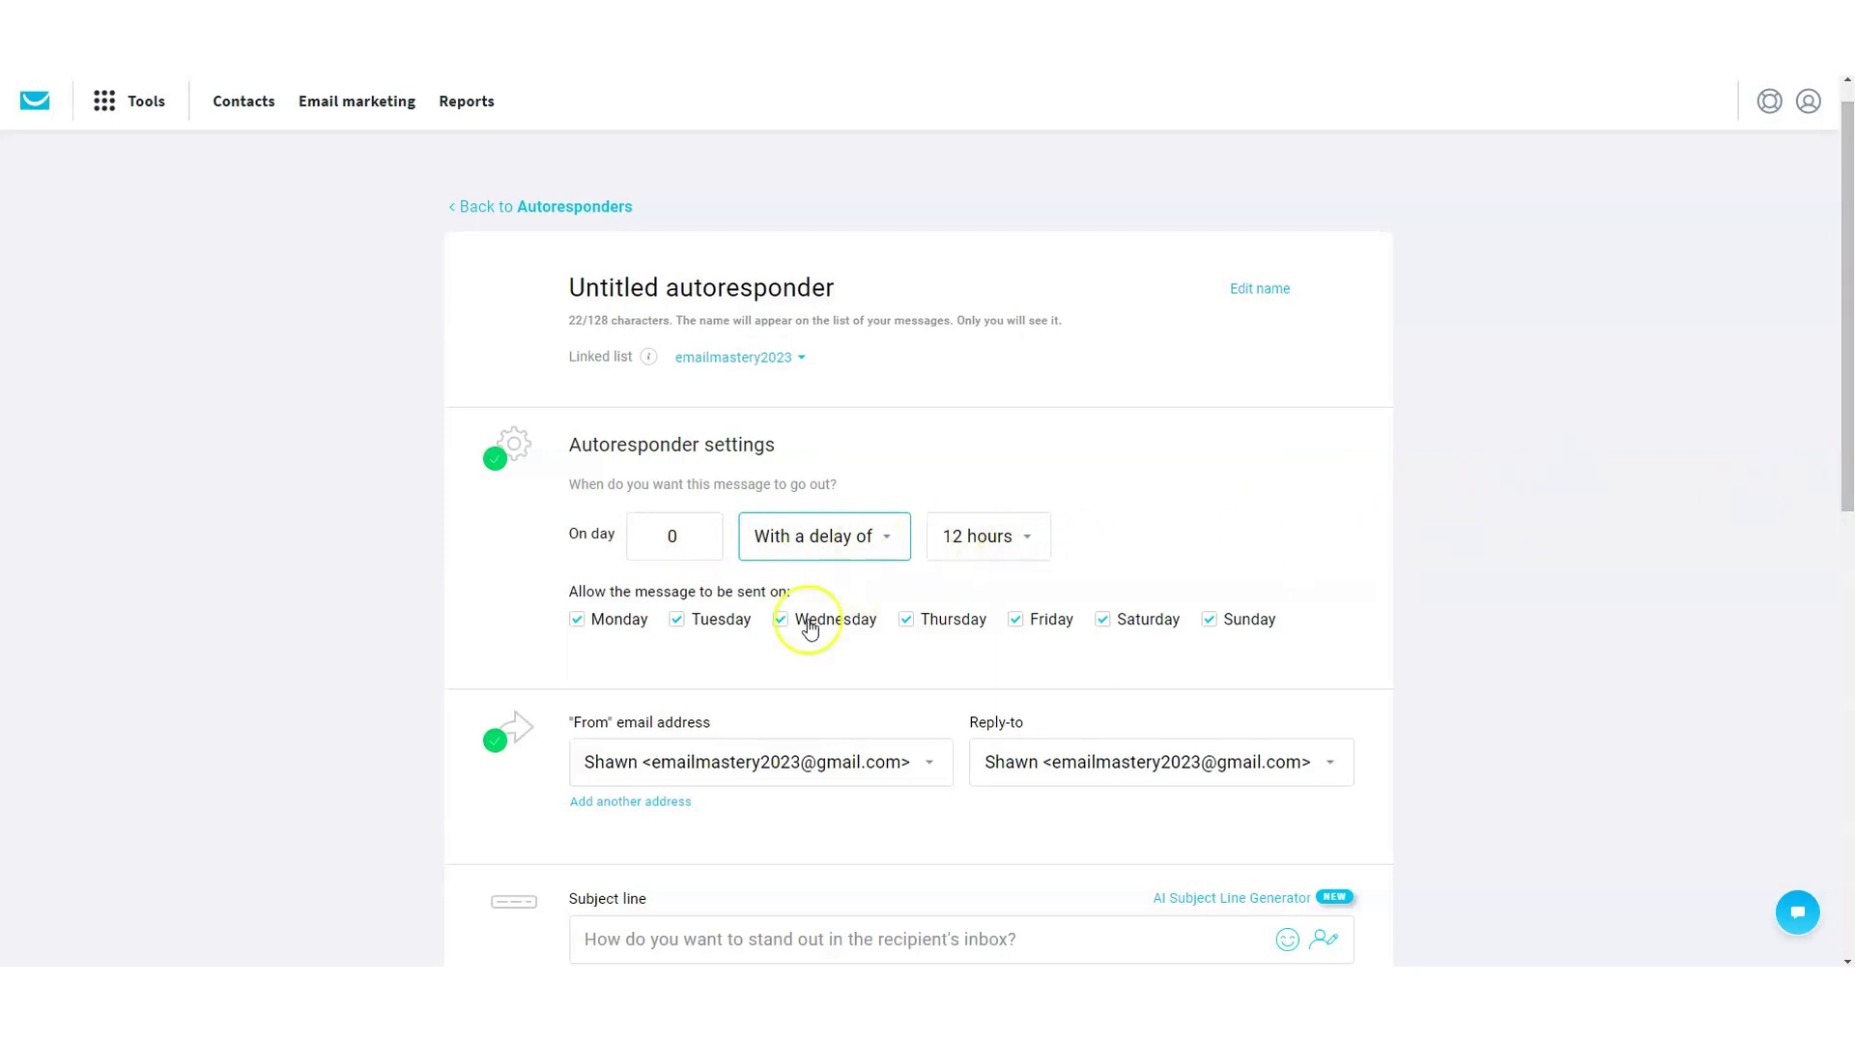
# - Set the new autoresponder to go out on day 1 at the same time as signup, and return to the autoresponders list without saving
pyautogui.click(816, 538)
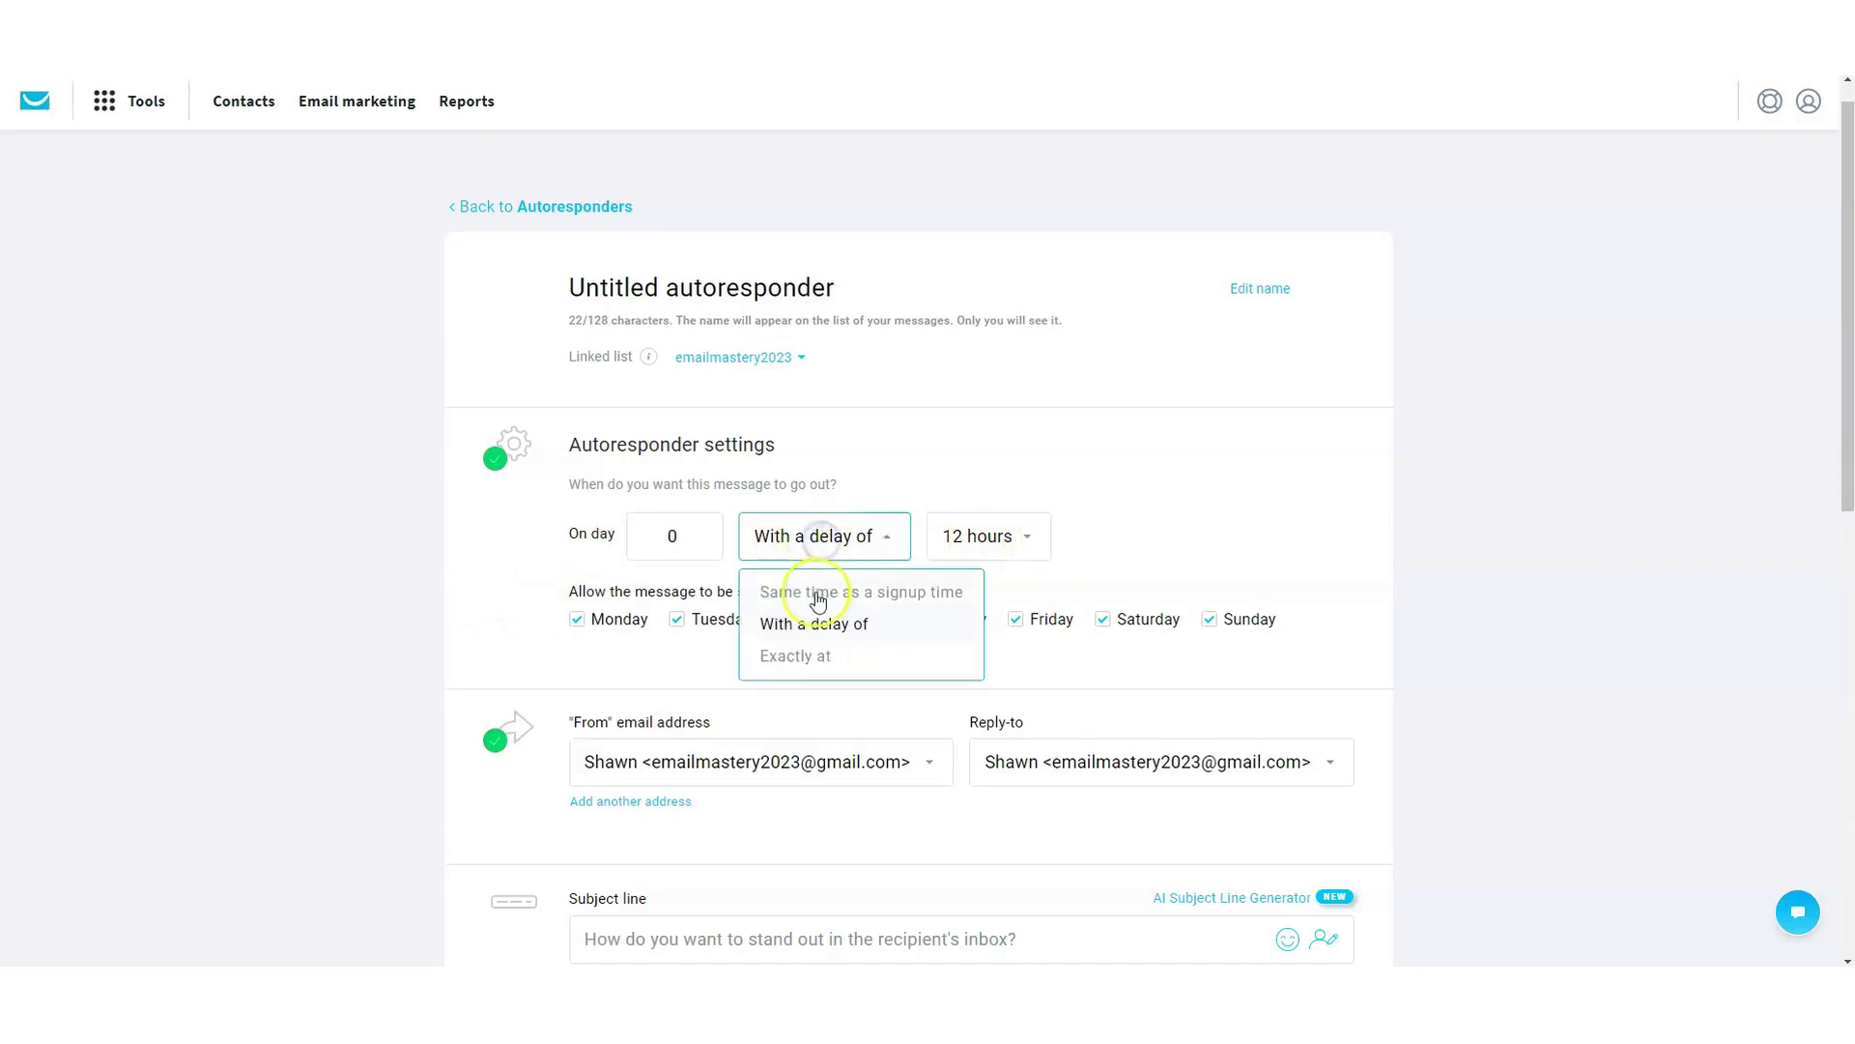
pyautogui.click(817, 593)
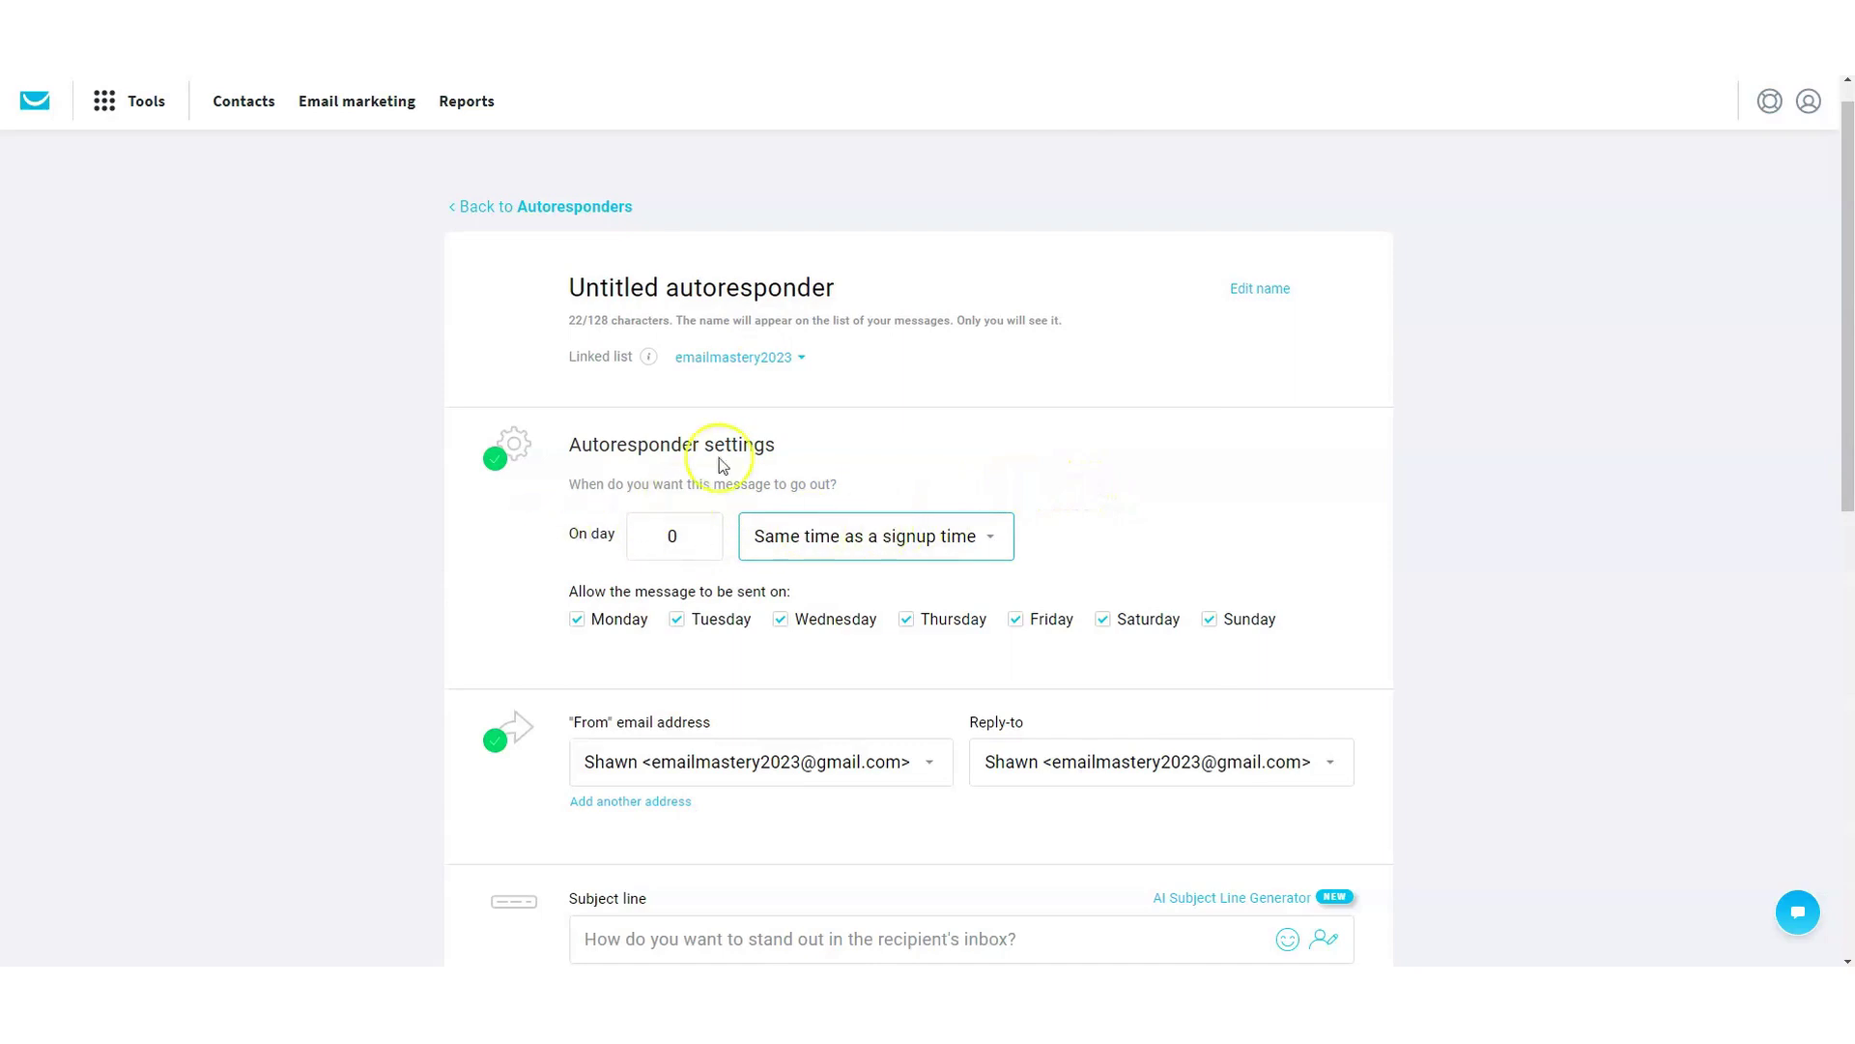
pyautogui.click(679, 537)
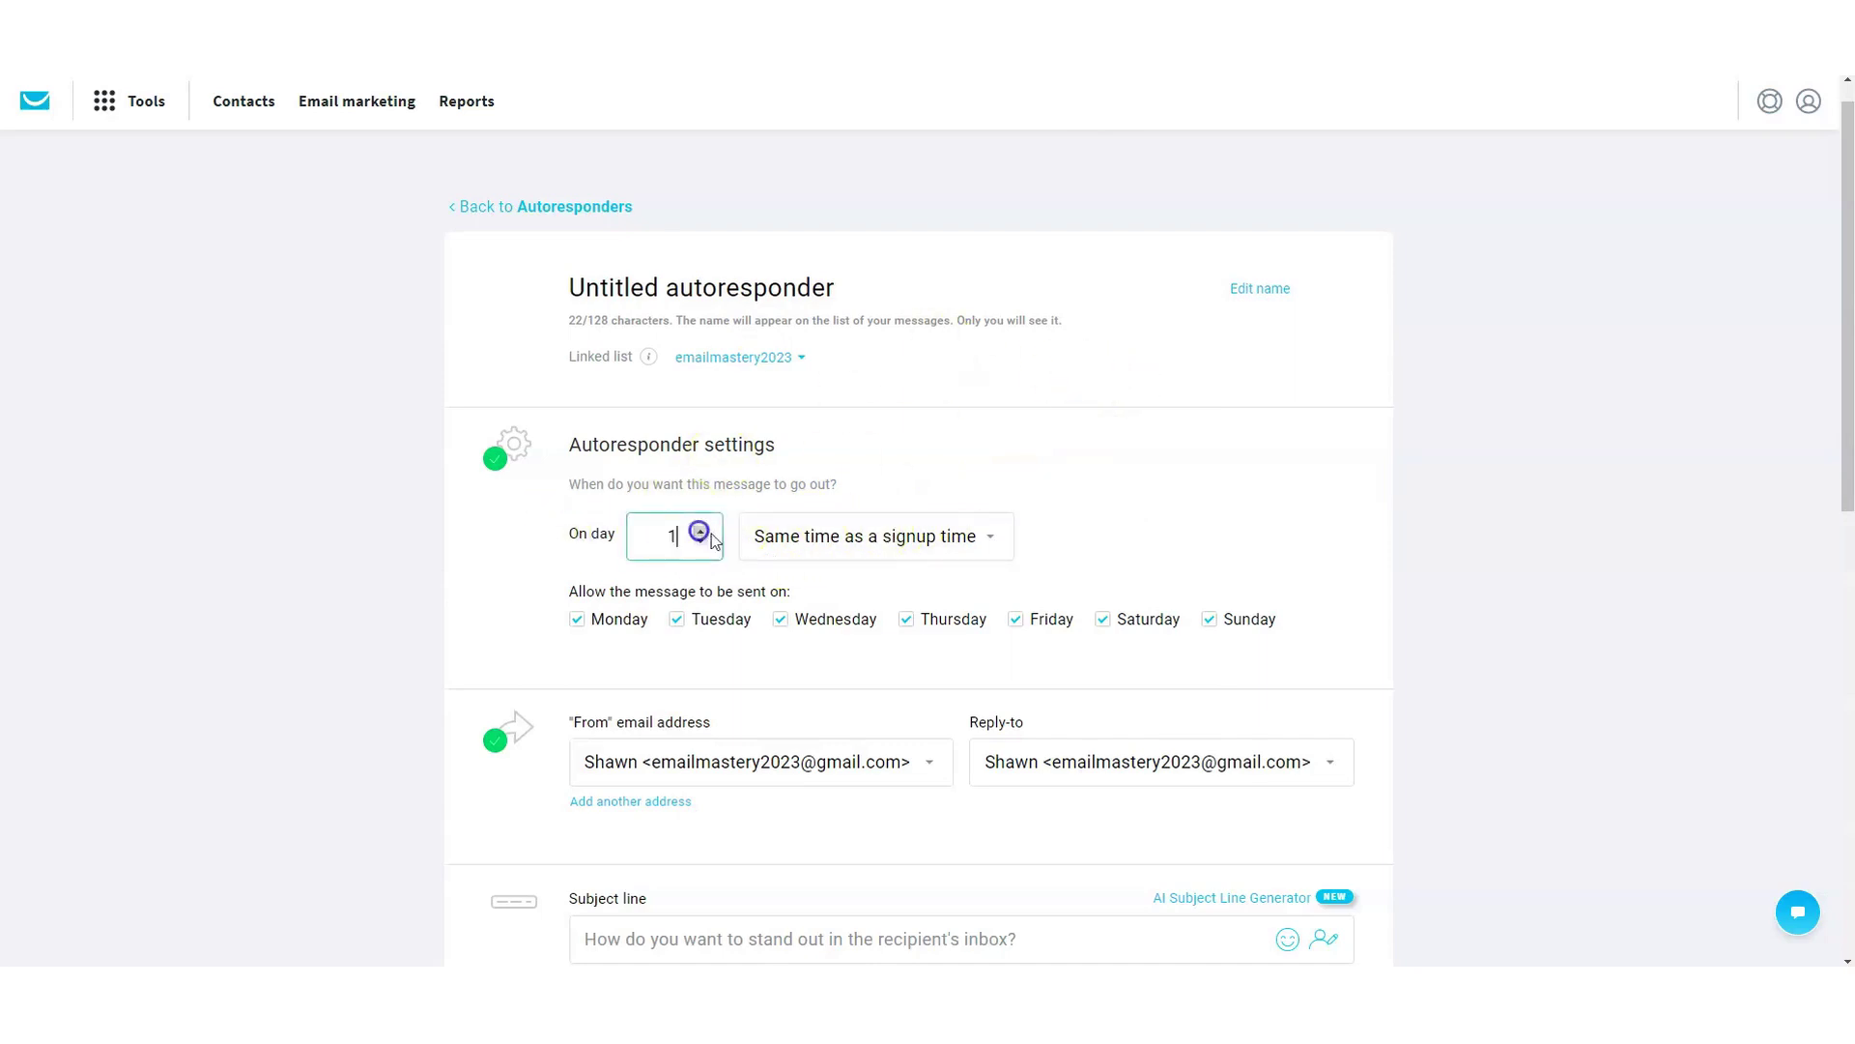
pyautogui.click(1186, 495)
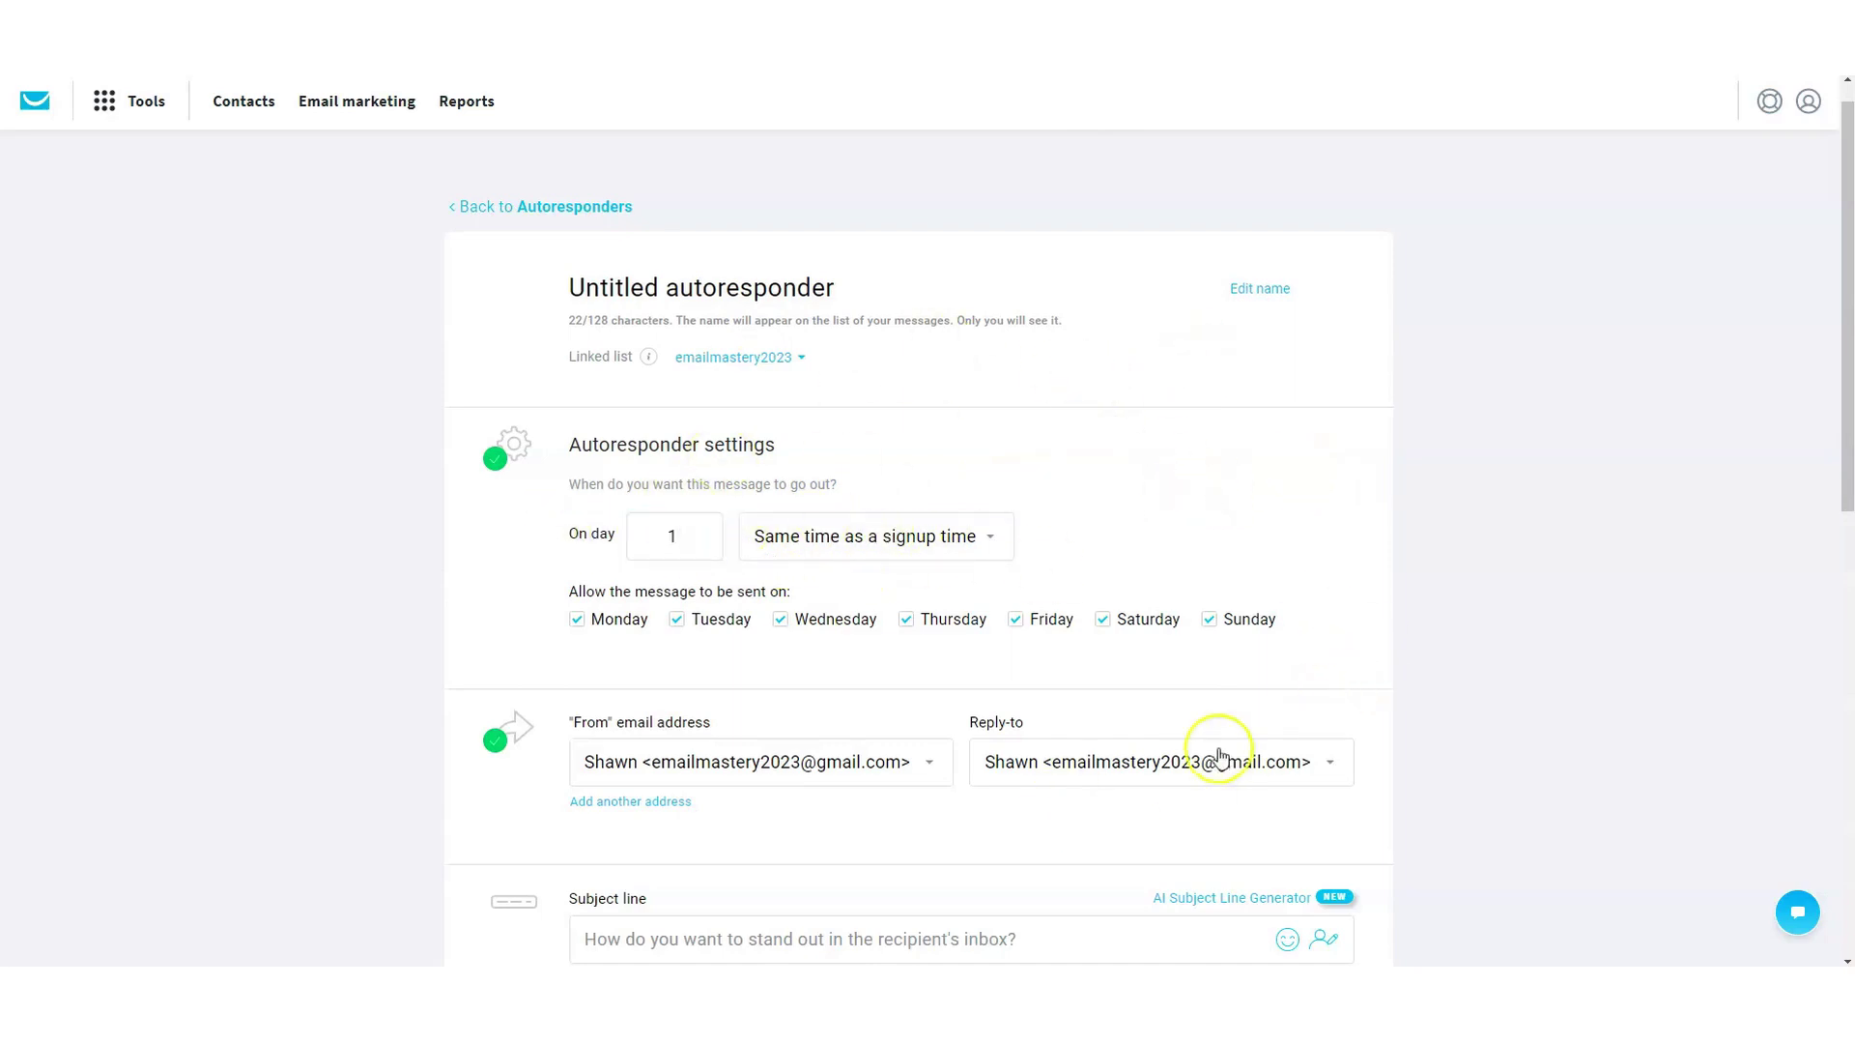
pyautogui.scroll(-9, 1118, 555)
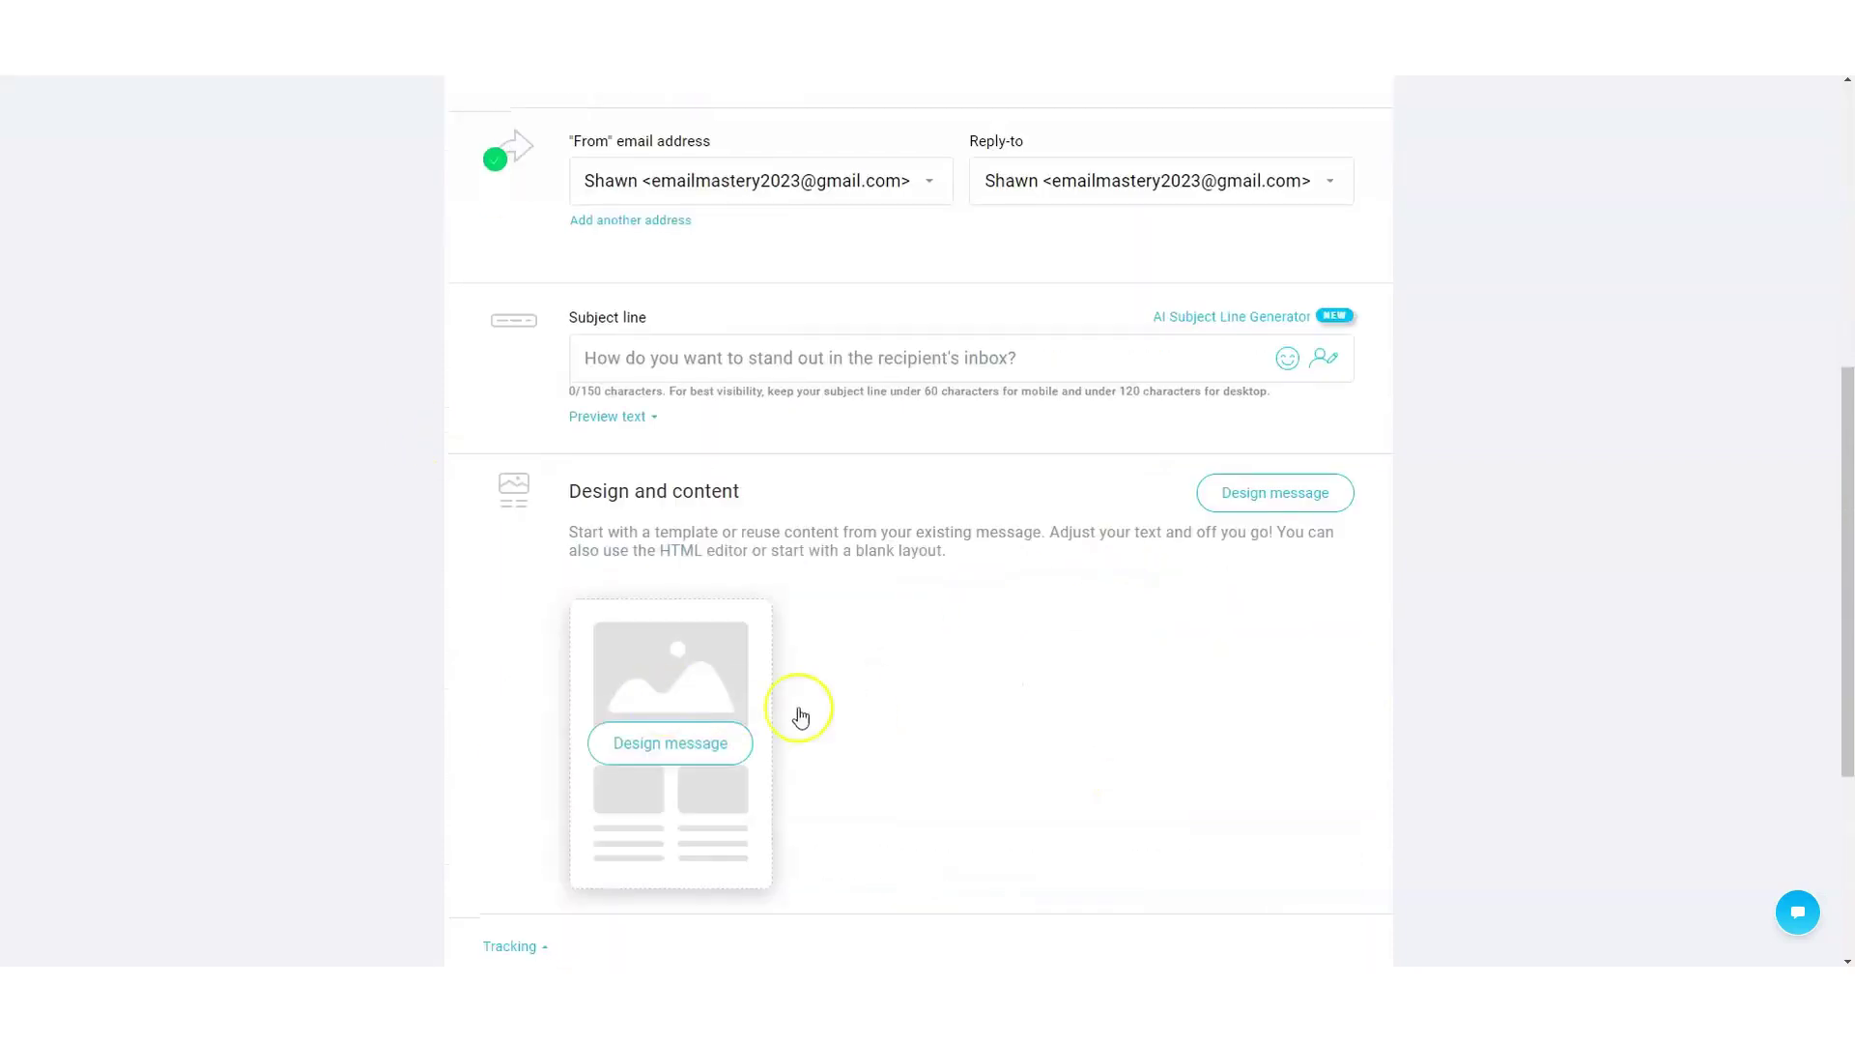
pyautogui.scroll(9, 1140, 567)
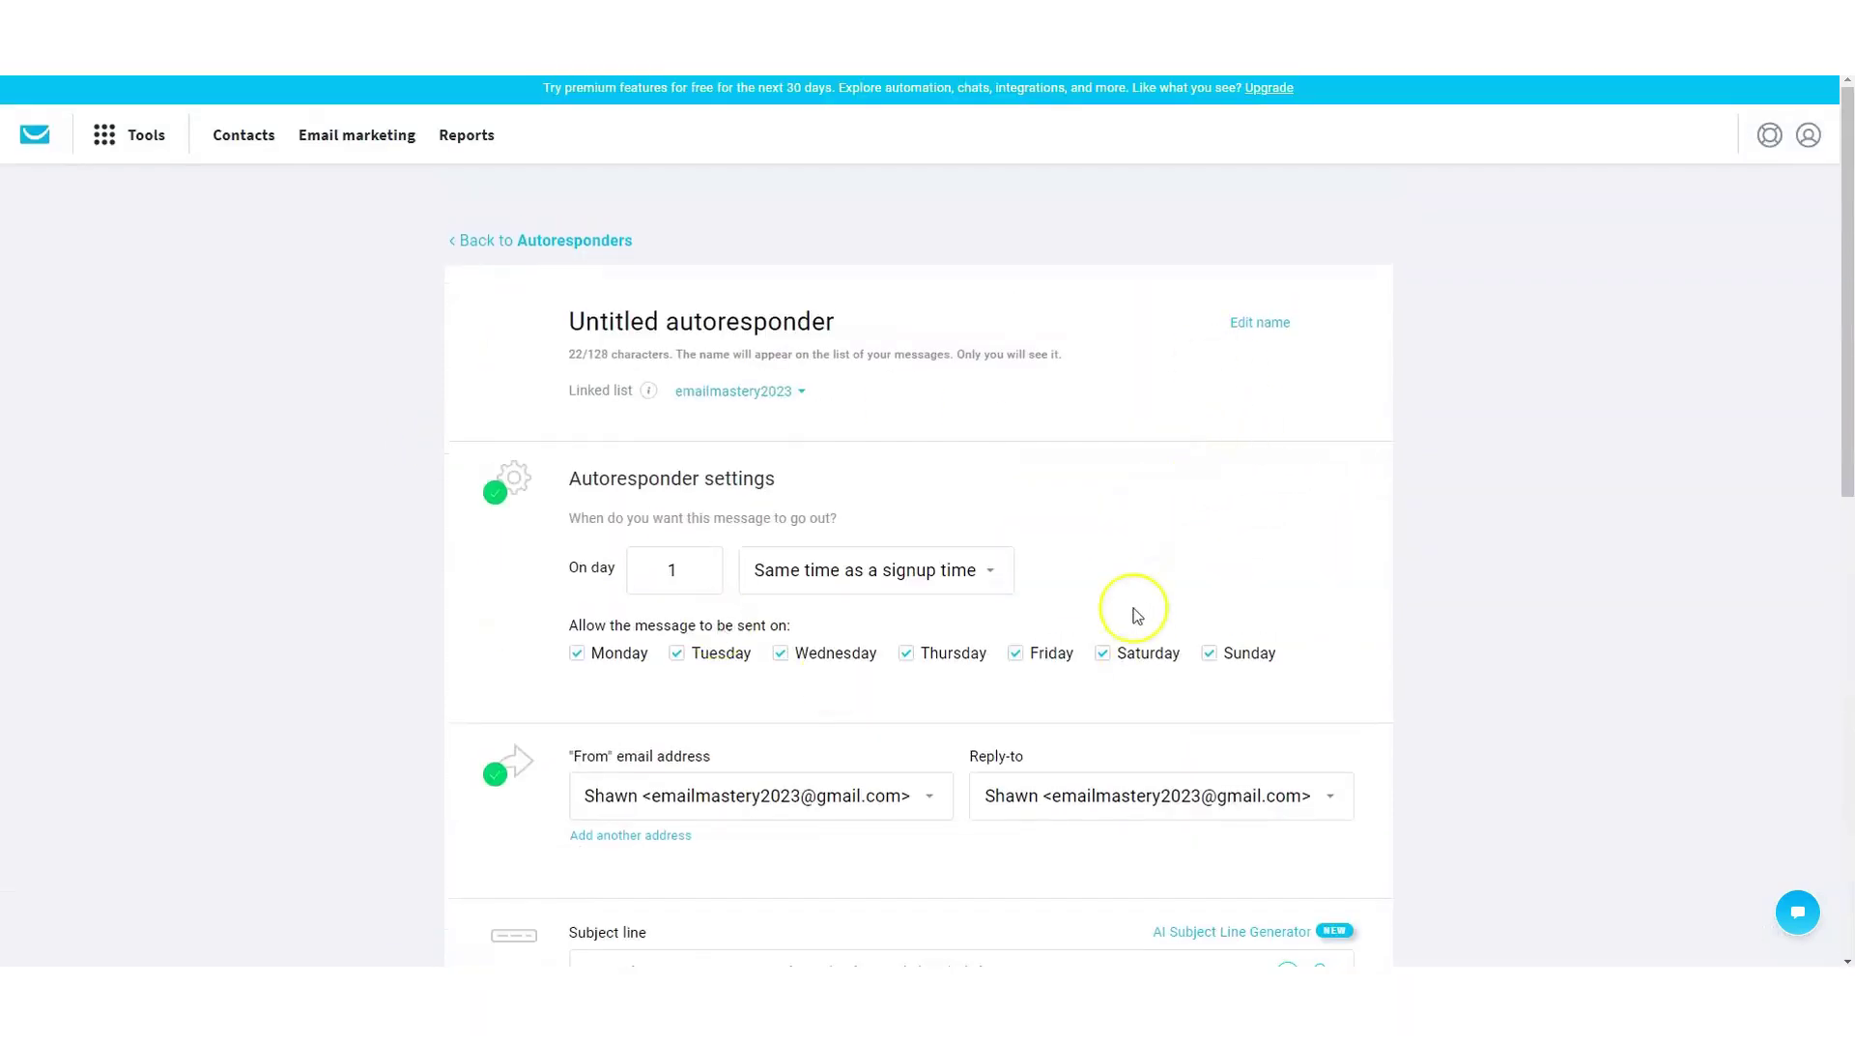
pyautogui.click(509, 253)
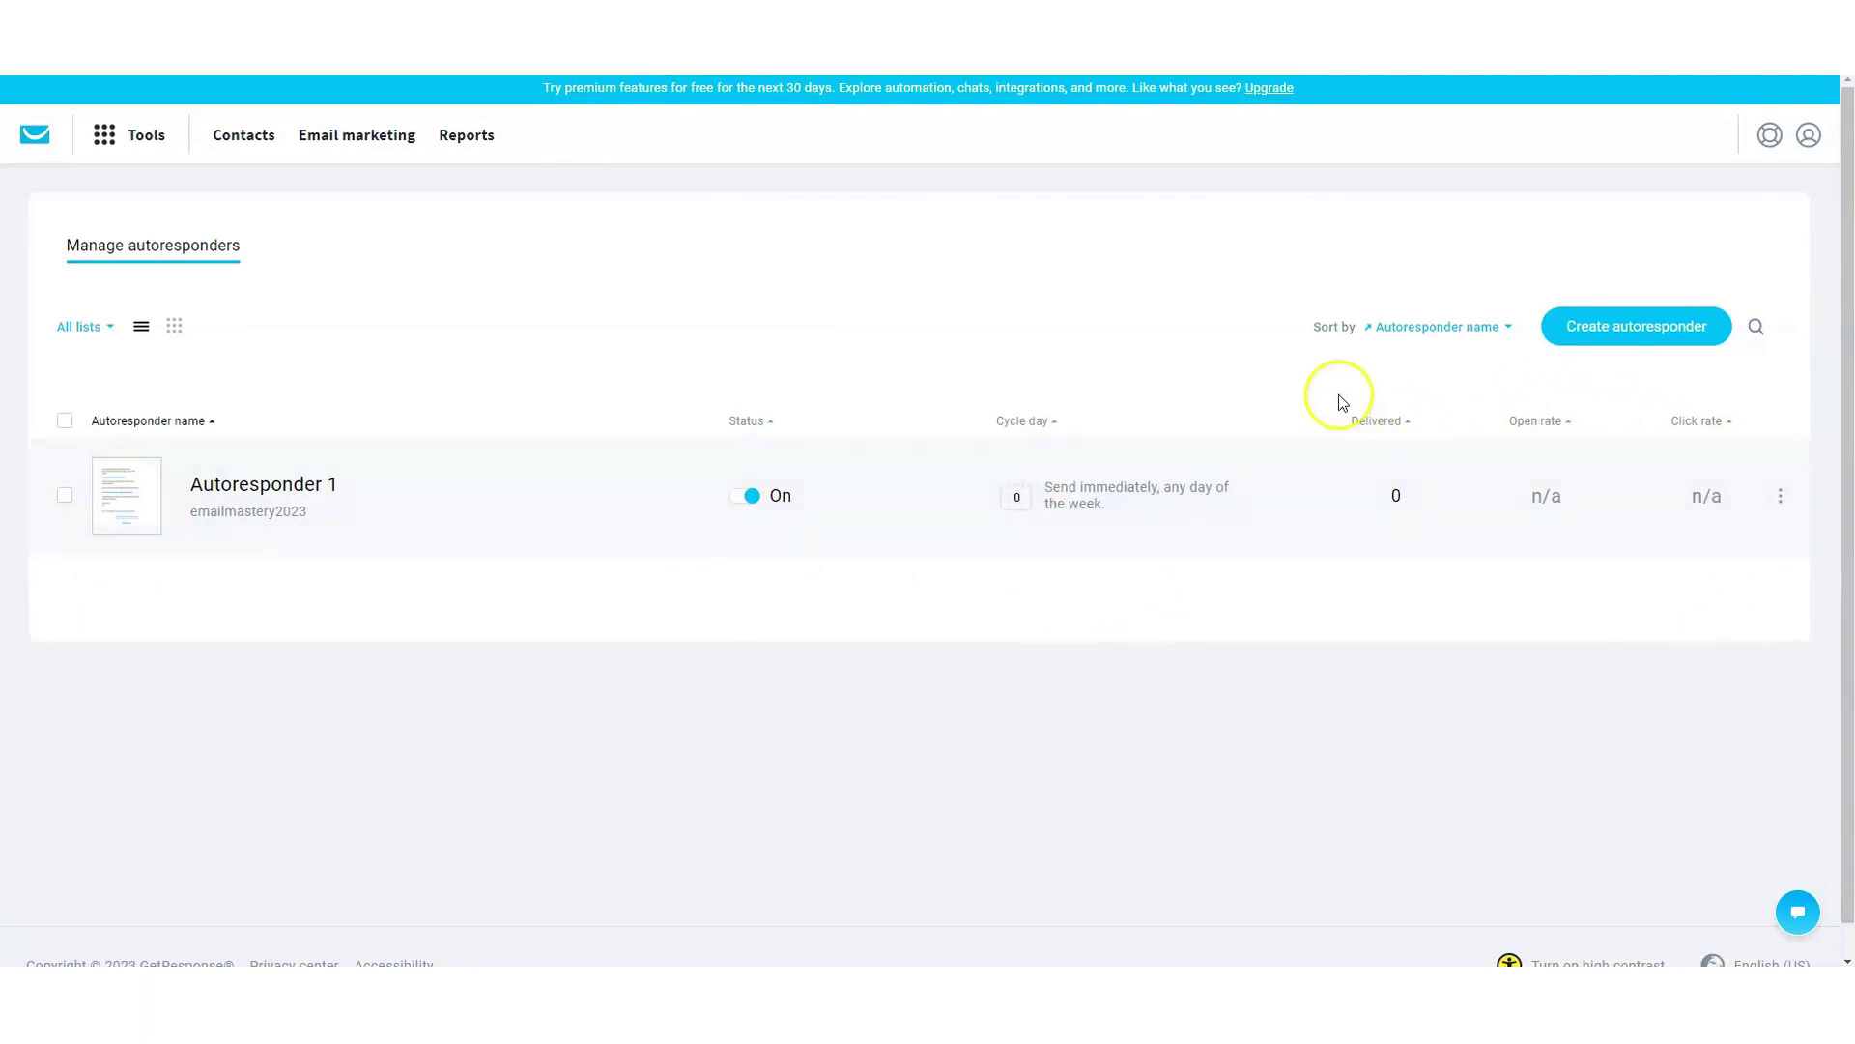
pyautogui.click(1778, 494)
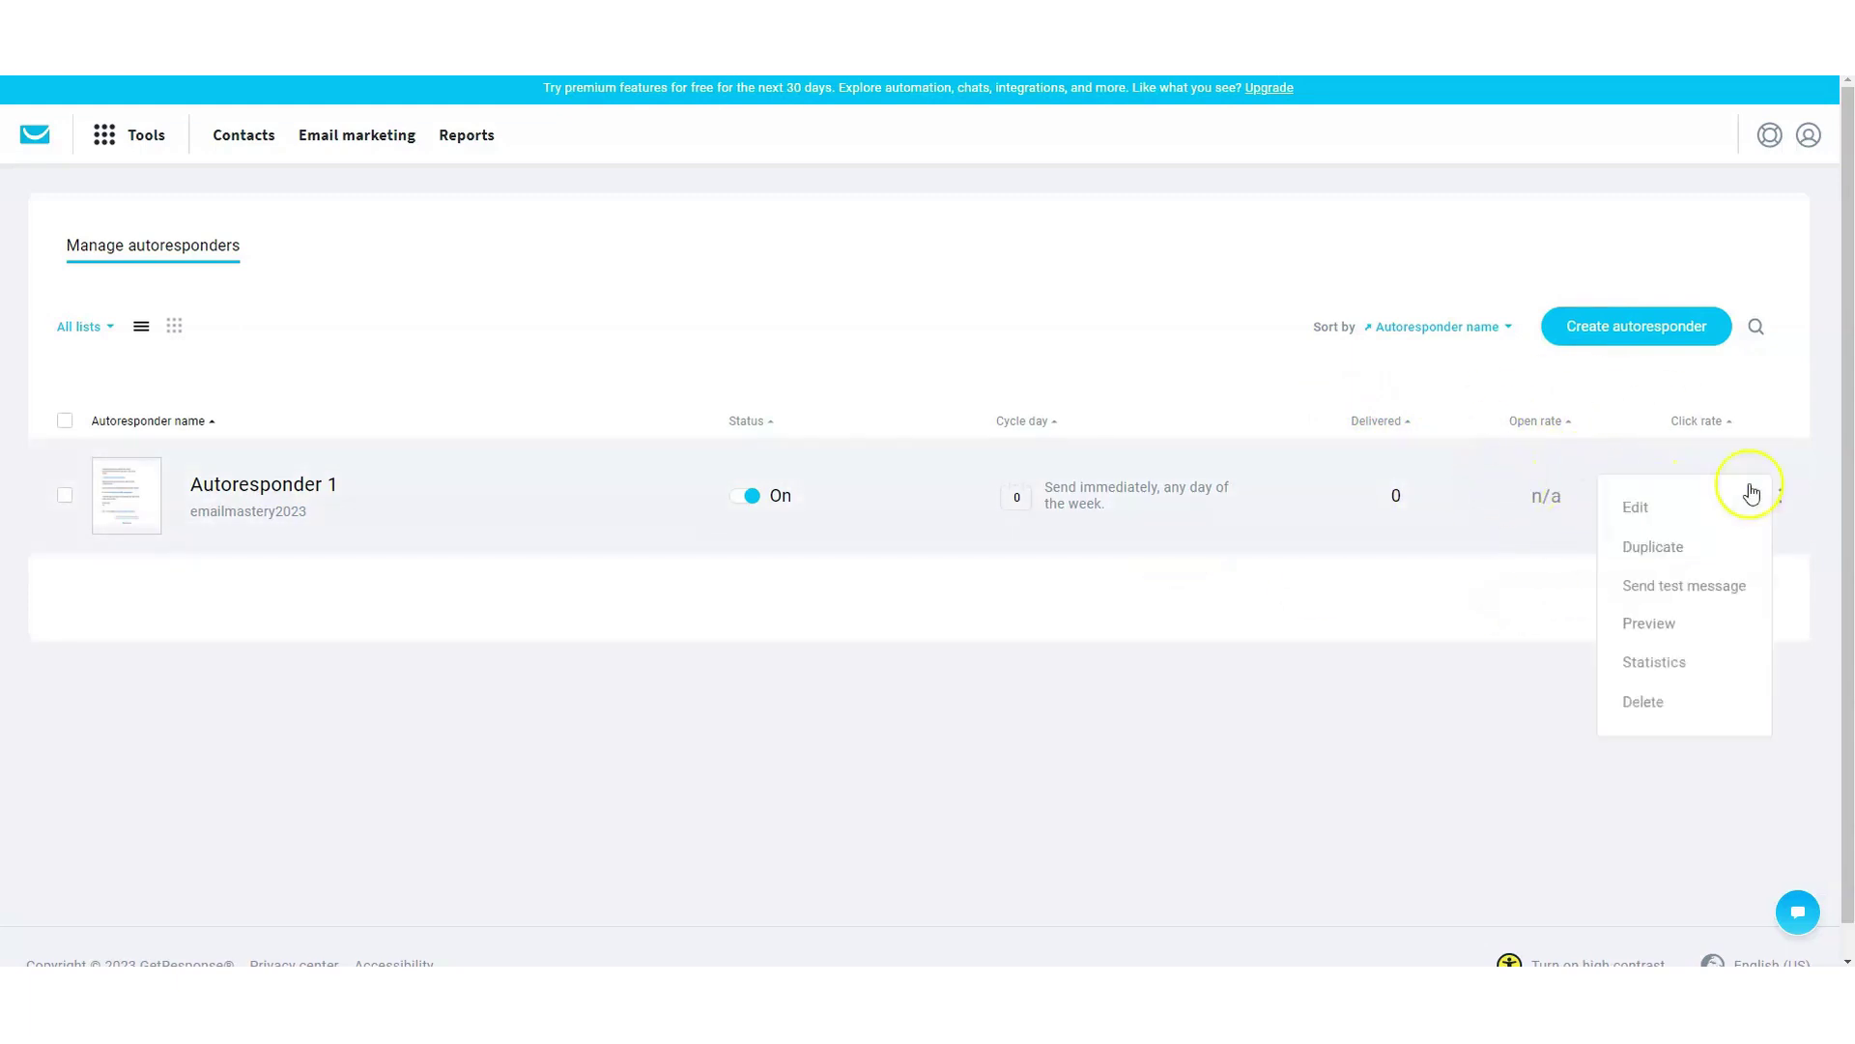
pyautogui.click(1653, 468)
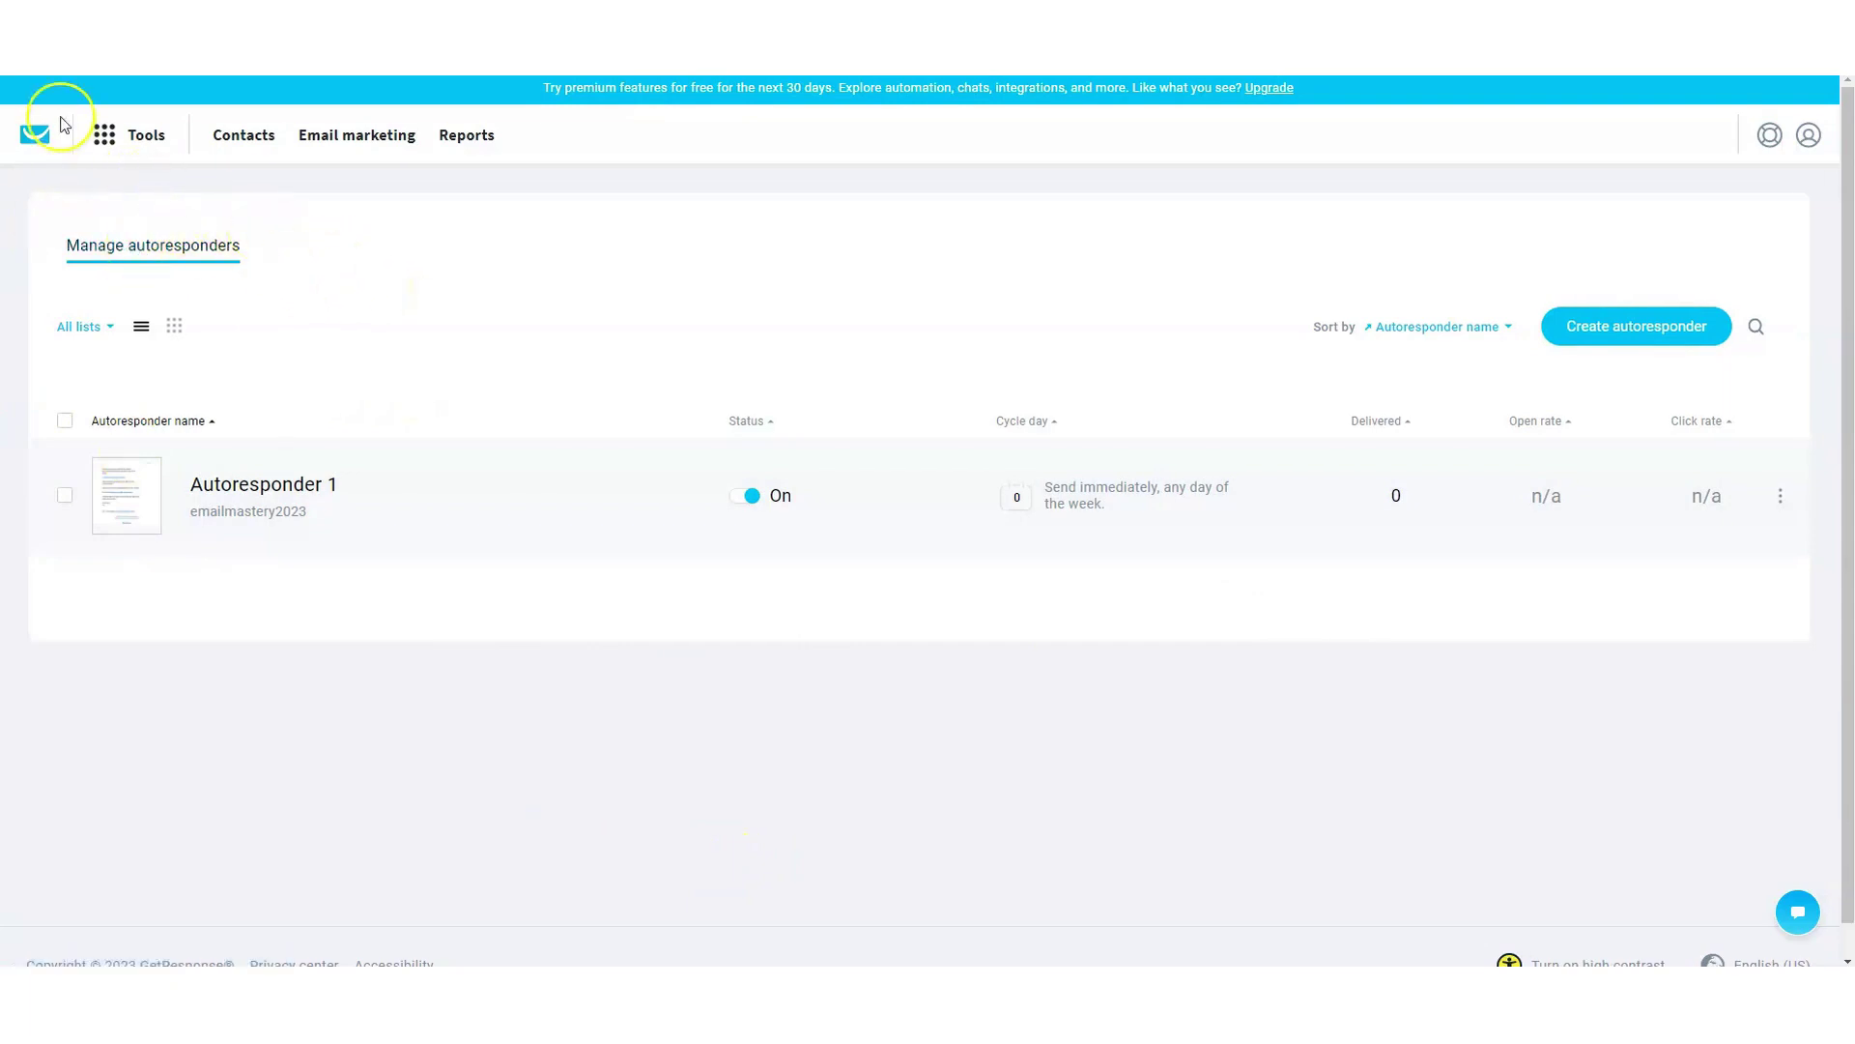
# - Go to the email marketing area, create a new newsletter and look through its setup form
pyautogui.click(124, 140)
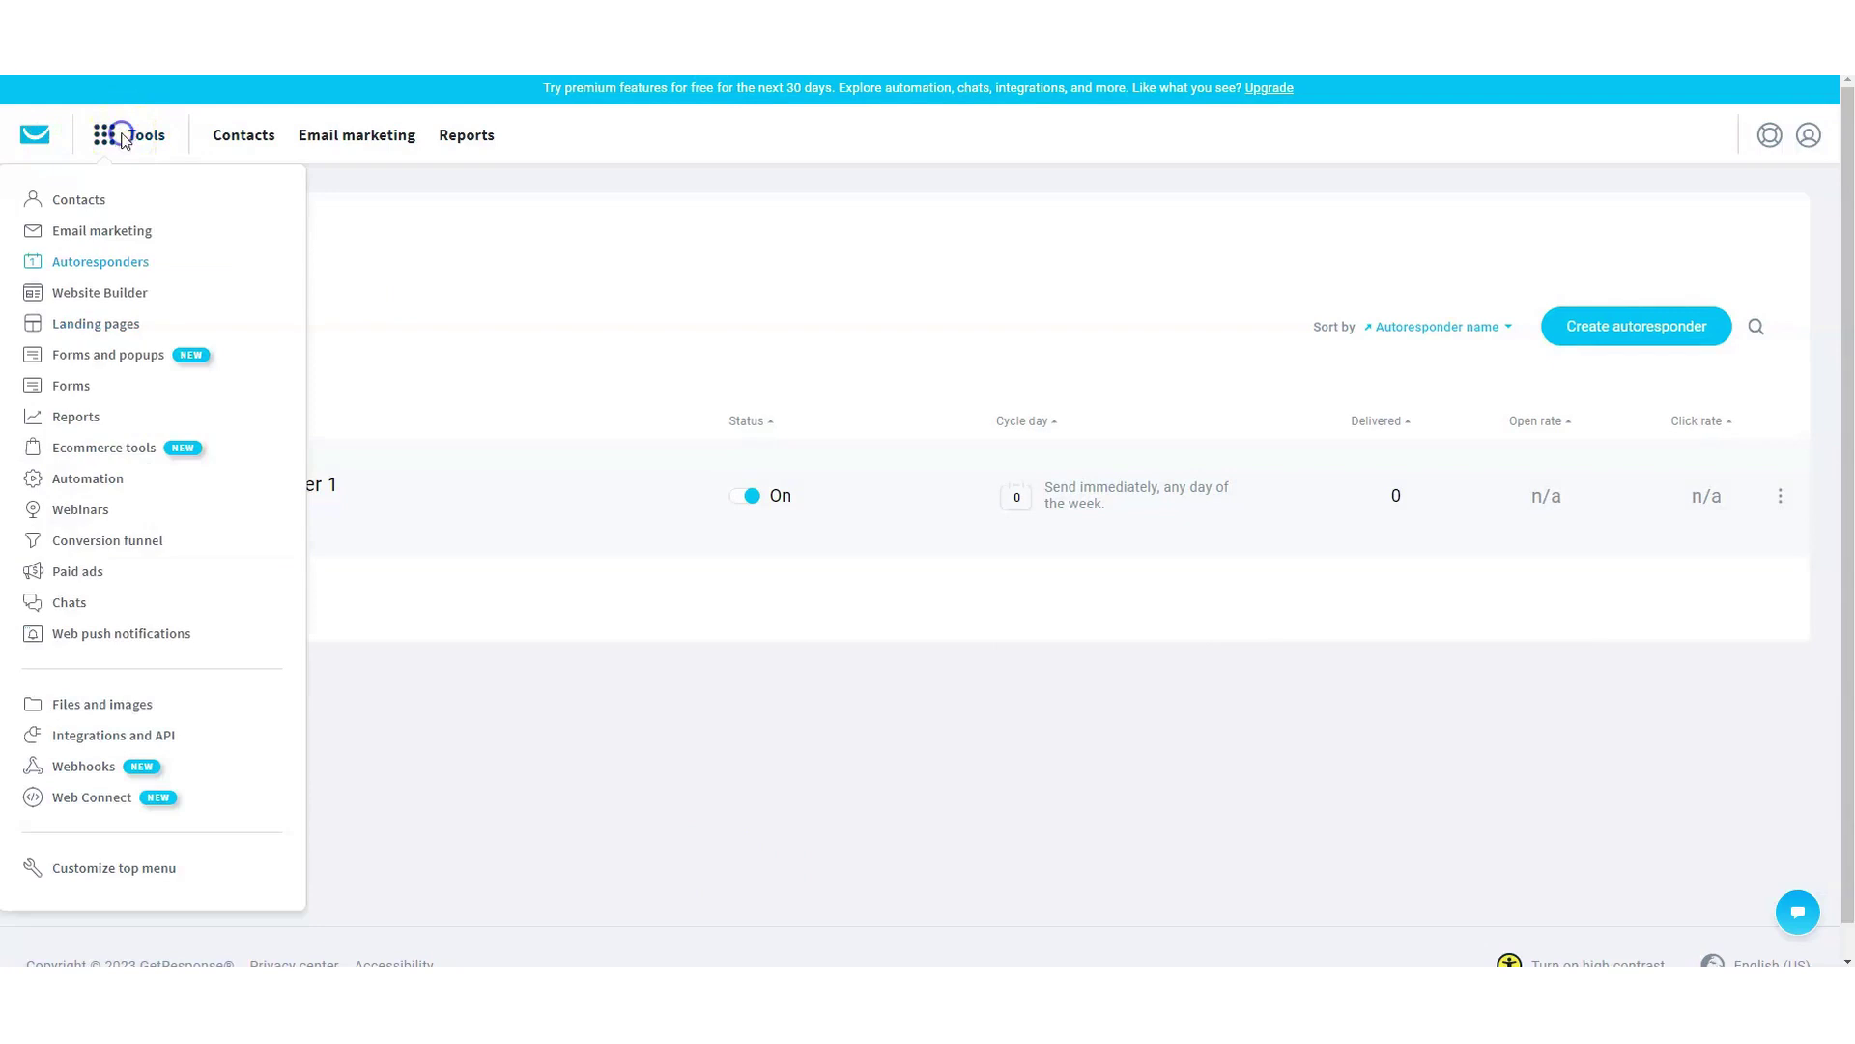
pyautogui.click(95, 234)
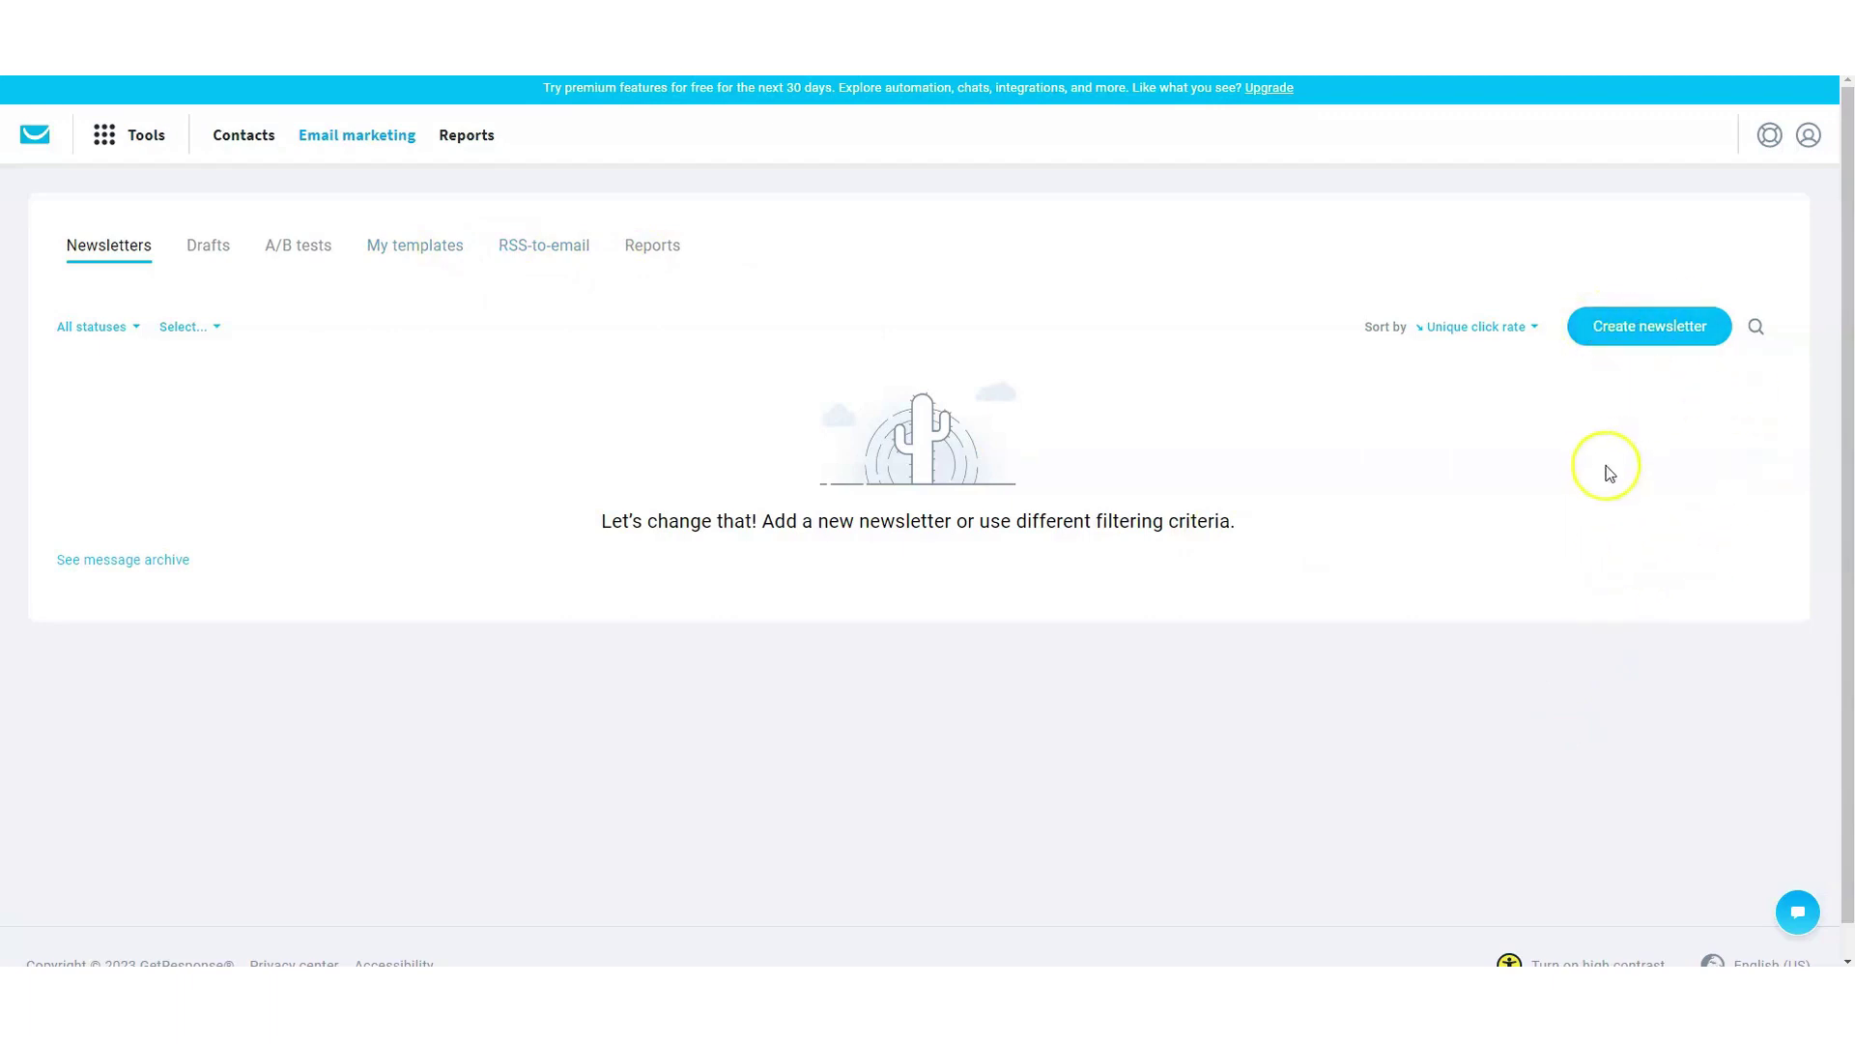
pyautogui.click(1688, 335)
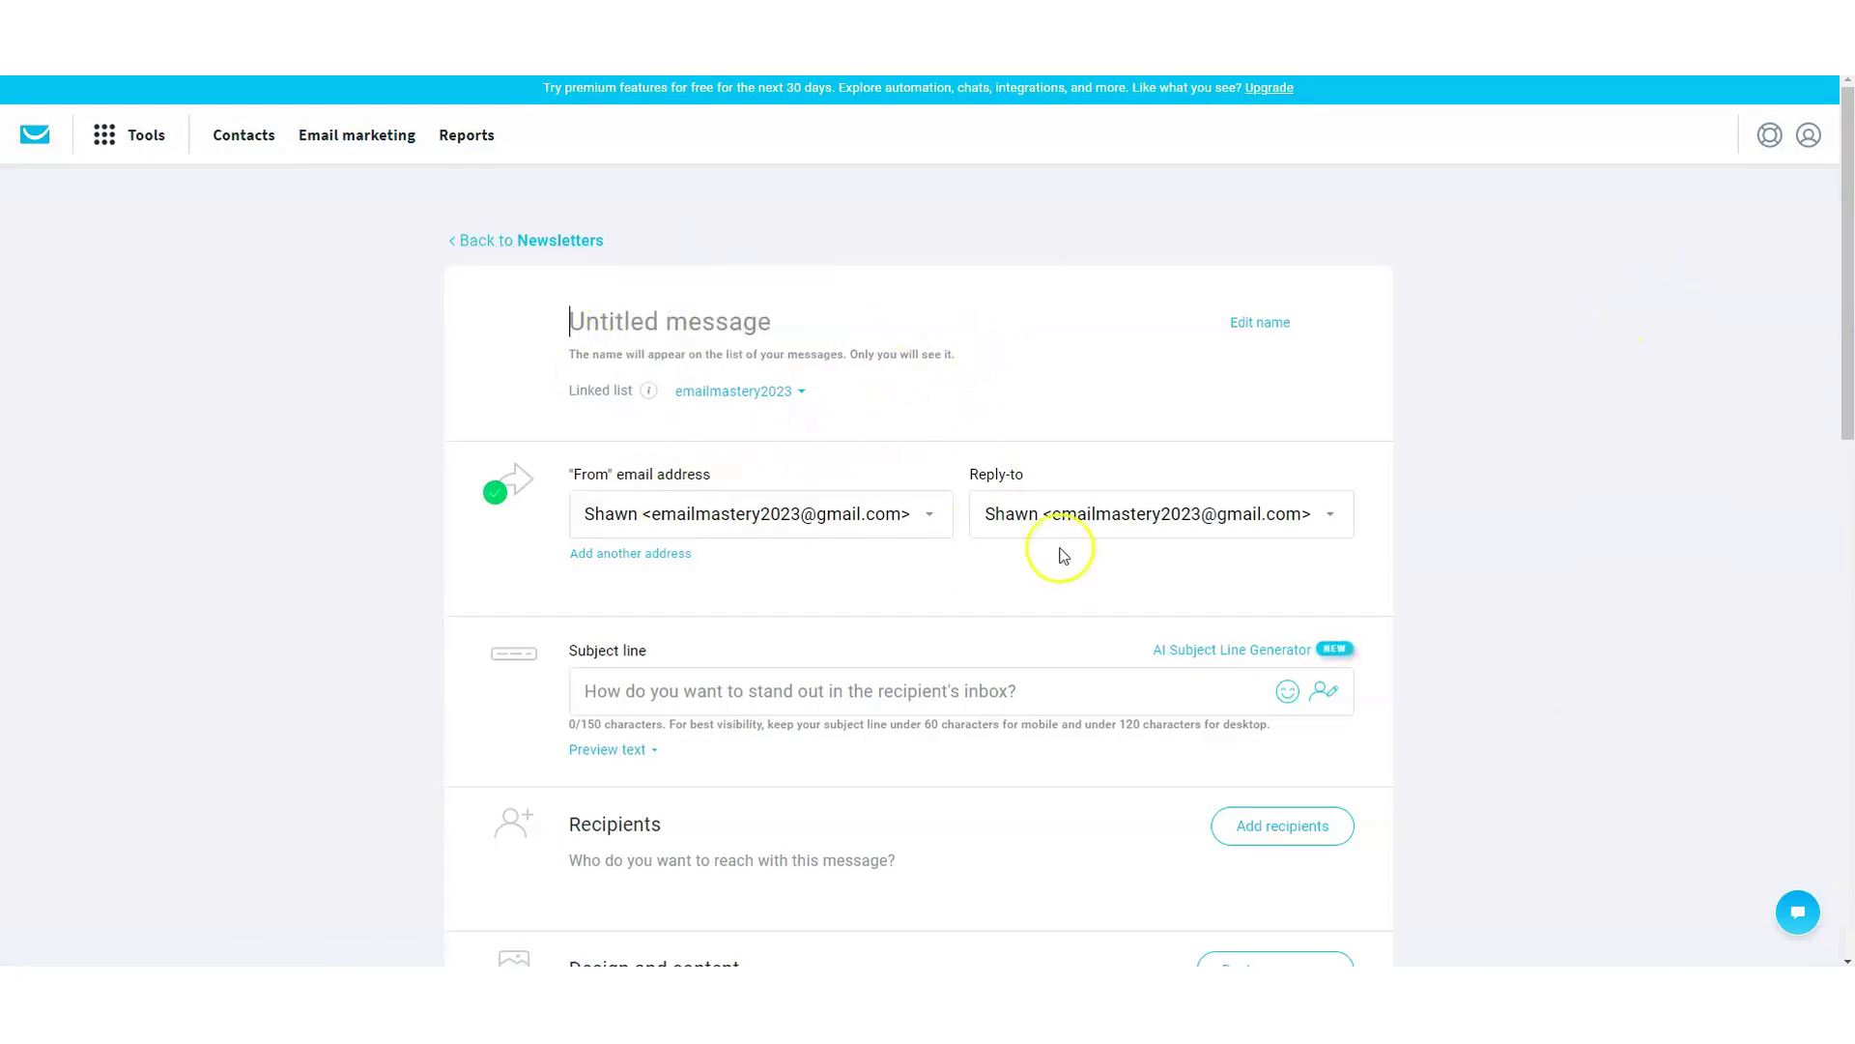
pyautogui.scroll(-10, 1060, 554)
pyautogui.scroll(10, 1056, 560)
pyautogui.scroll(-10, 967, 456)
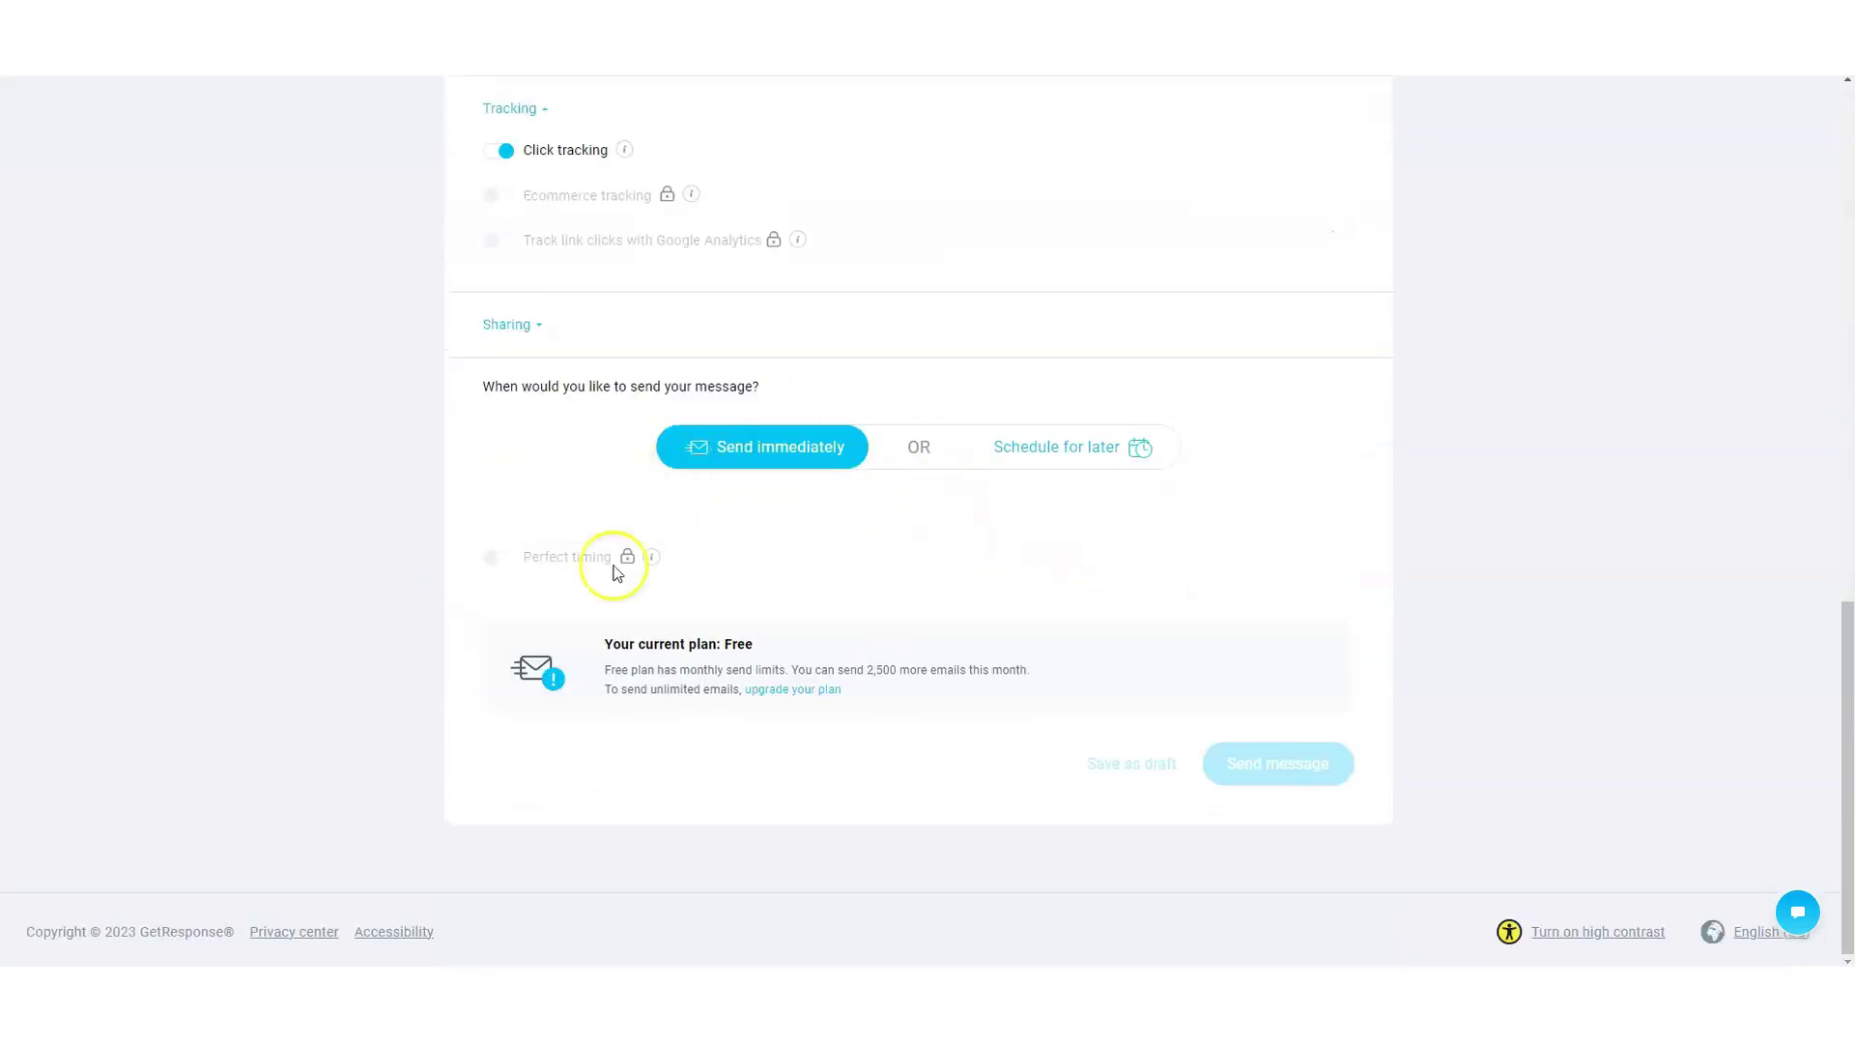
pyautogui.scroll(10, 1354, 526)
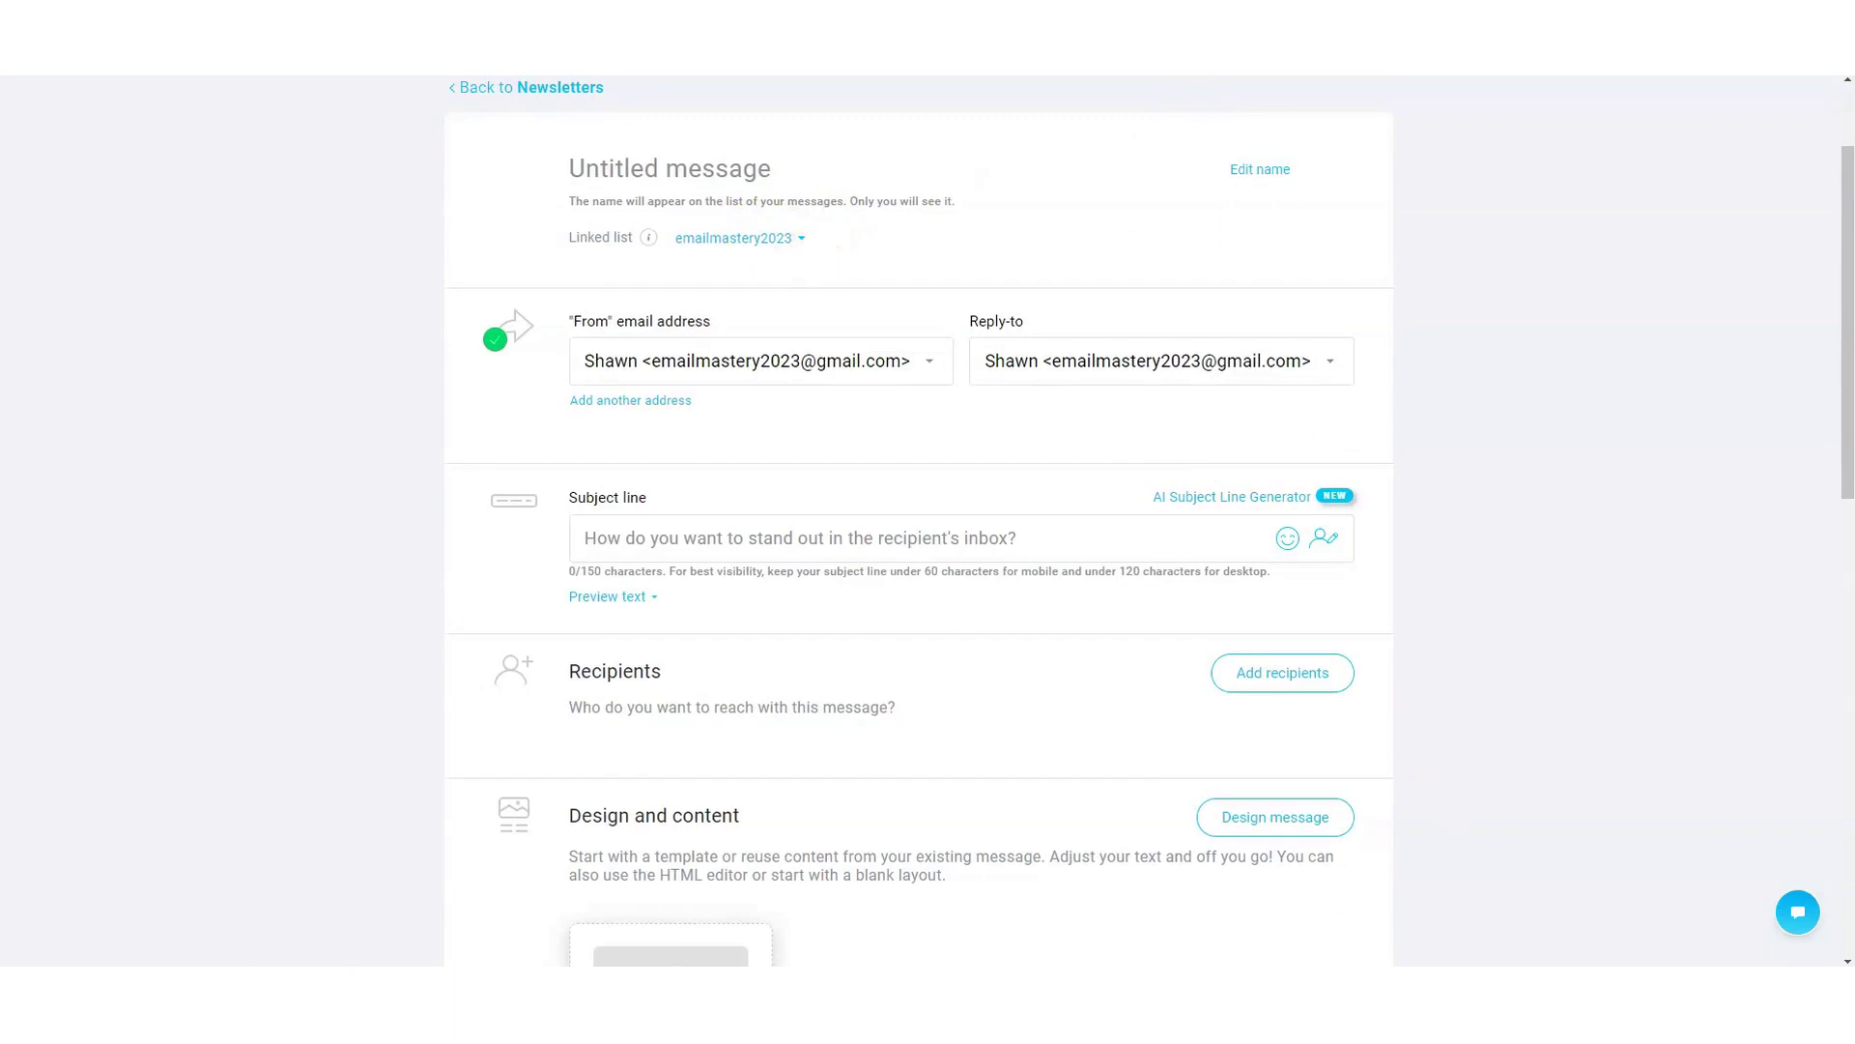
# - Copy the prepared subject text and name the newsletter "Create an additional income stream with this..."
pyautogui.hotkey('alt', 'Tab')
pyautogui.moveTo(389, 269); pyautogui.dragTo(733, 264)
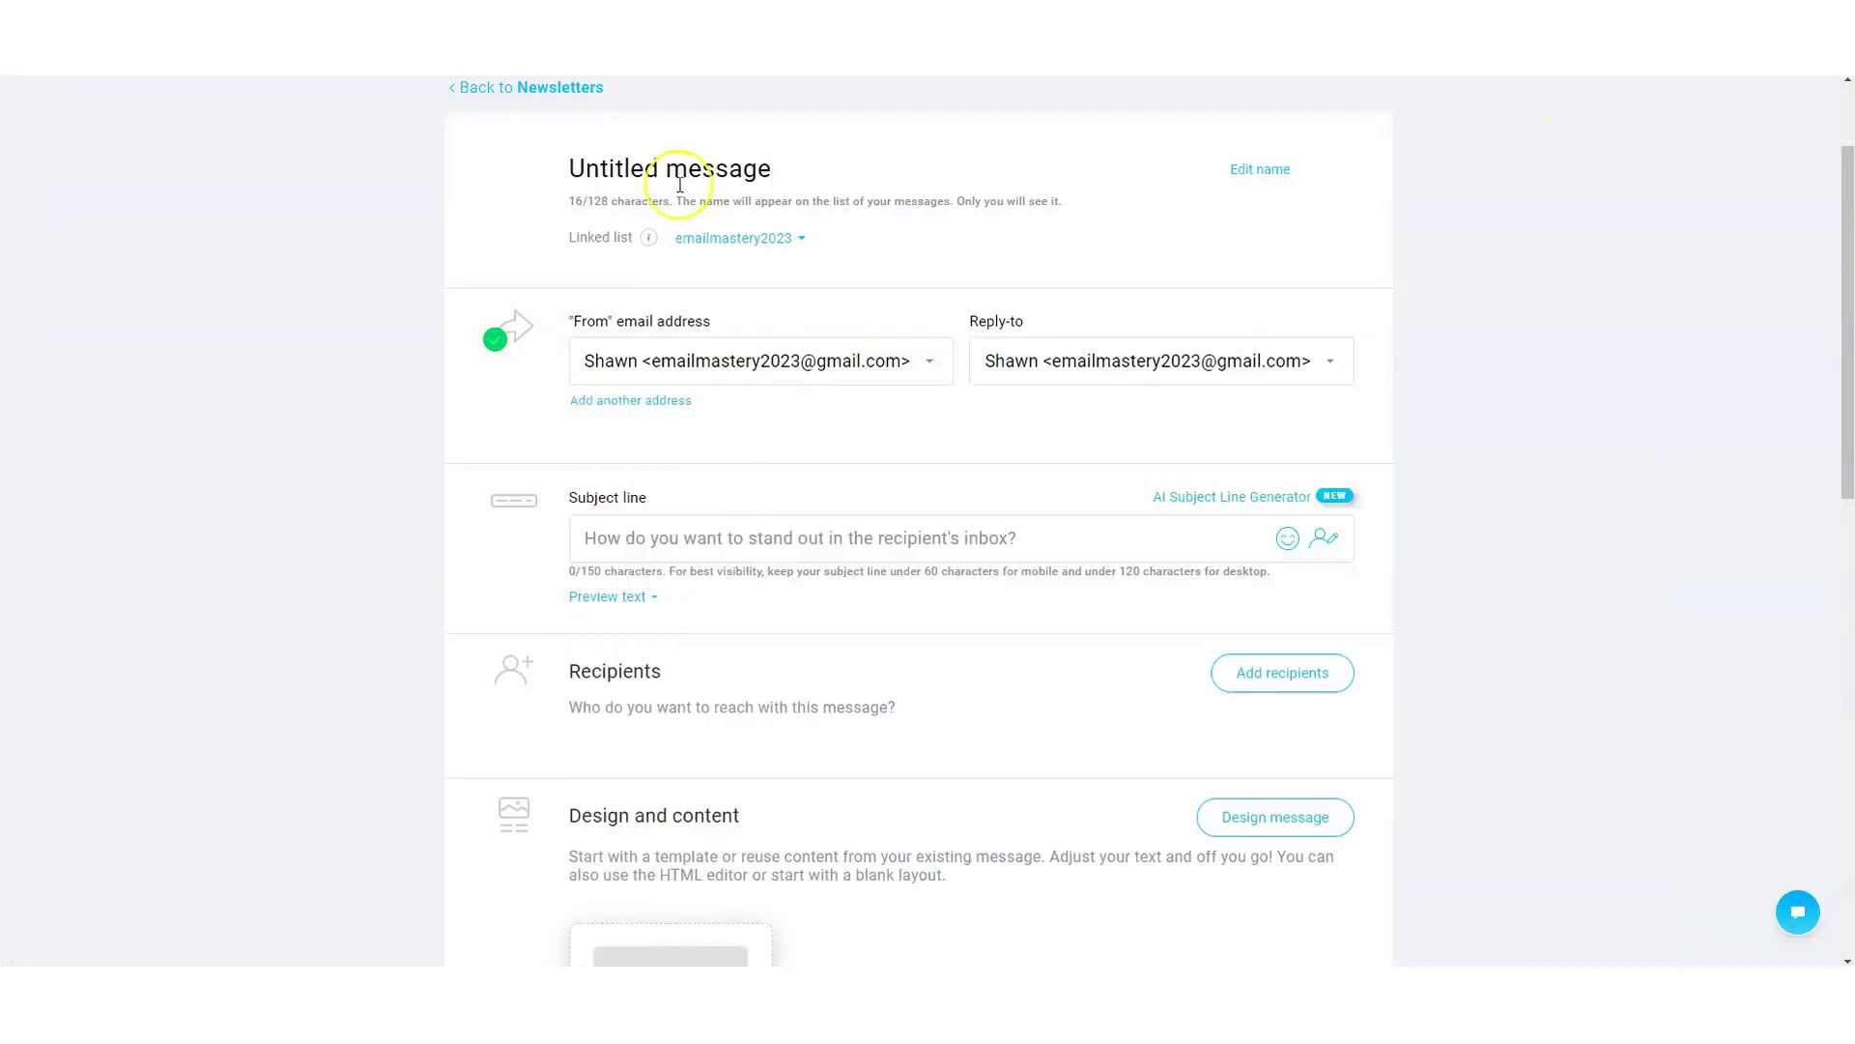
pyautogui.click(717, 168)
pyautogui.tripleClick(716, 168)
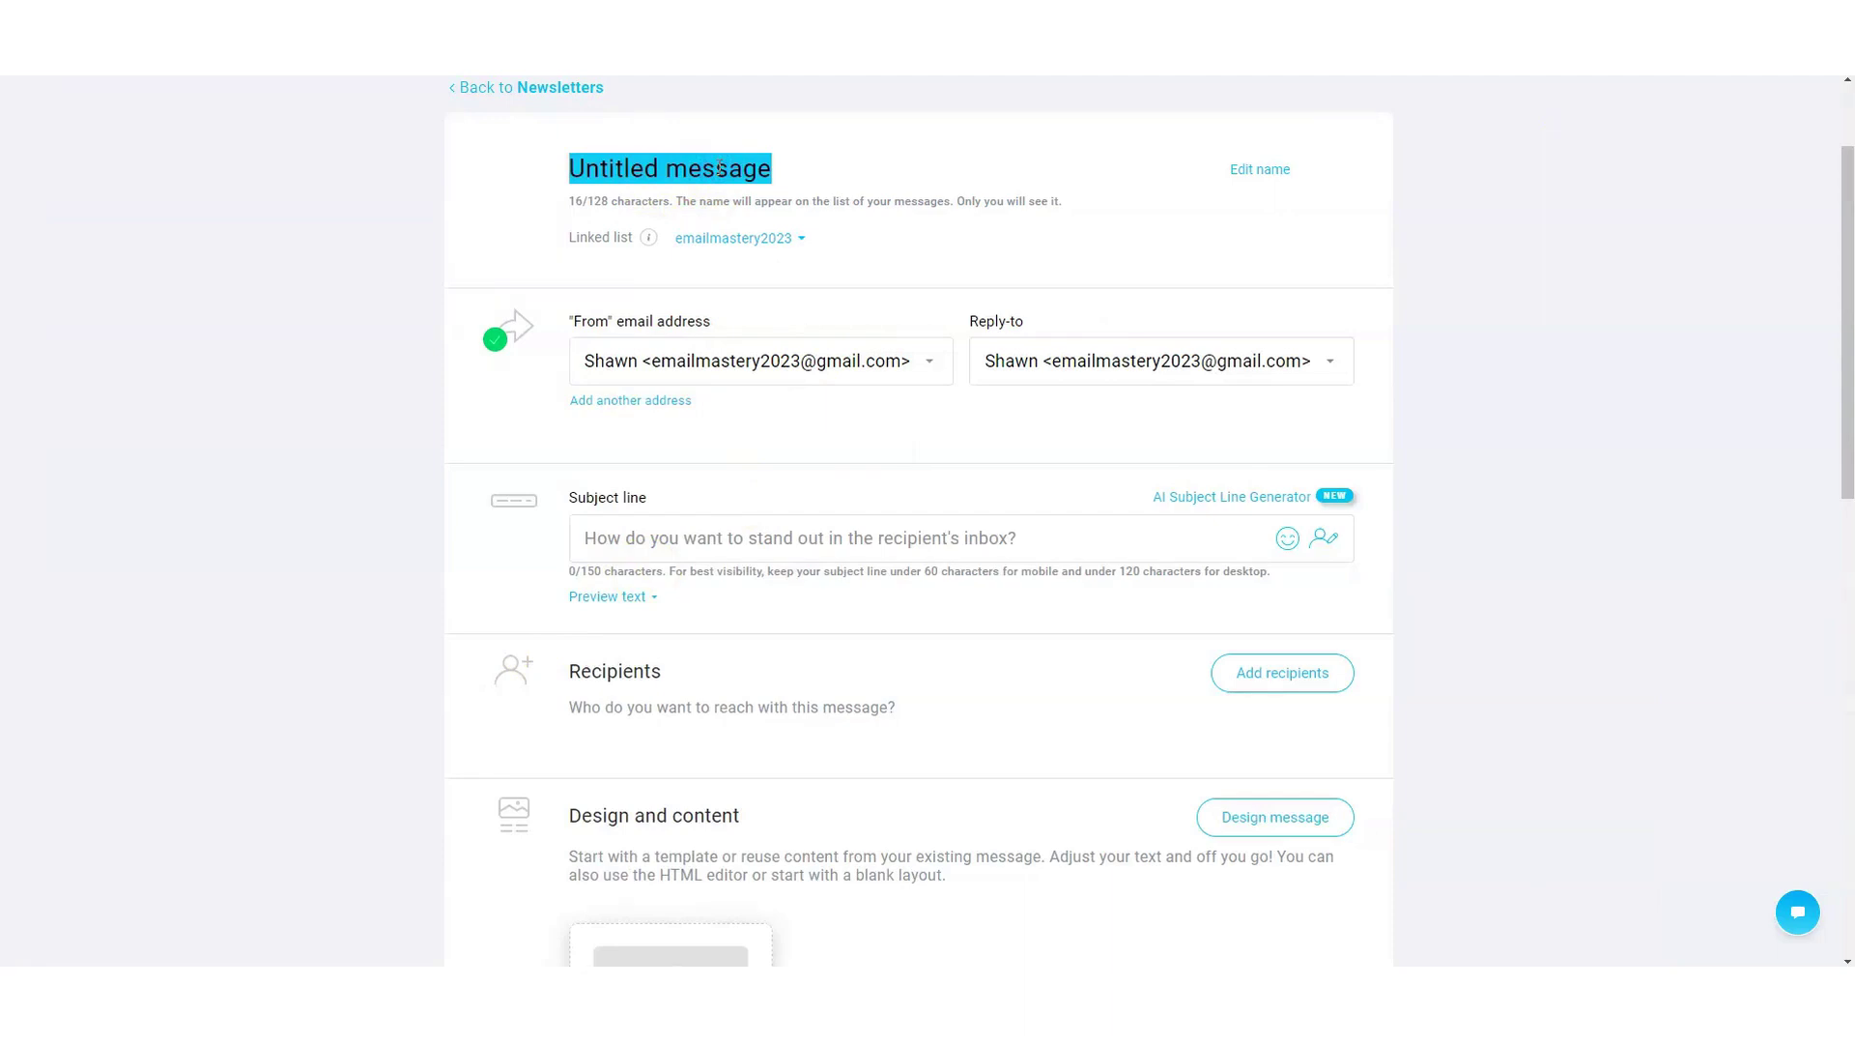
pyautogui.write('Create an additional income stream with this...')
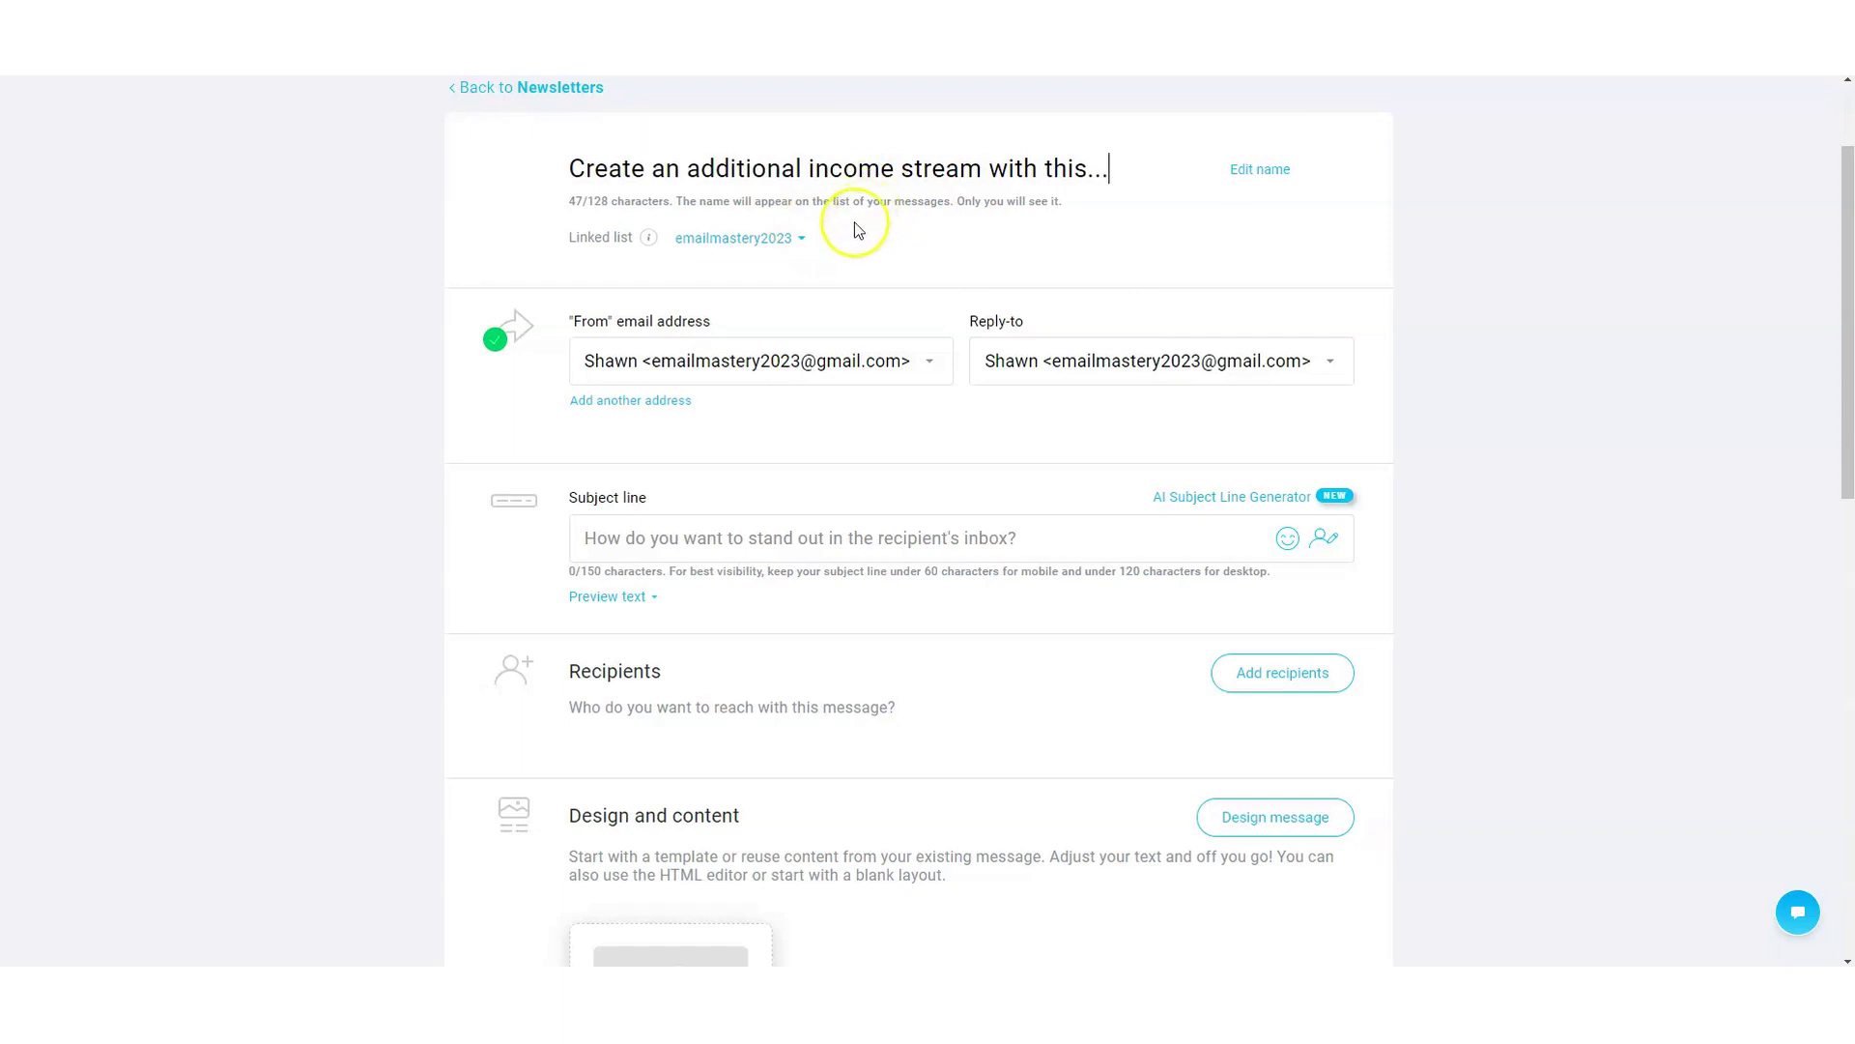
# - Switch both the newsletter's From and Reply-to addresses to the sender's custom-domain e-mail address
pyautogui.click(845, 367)
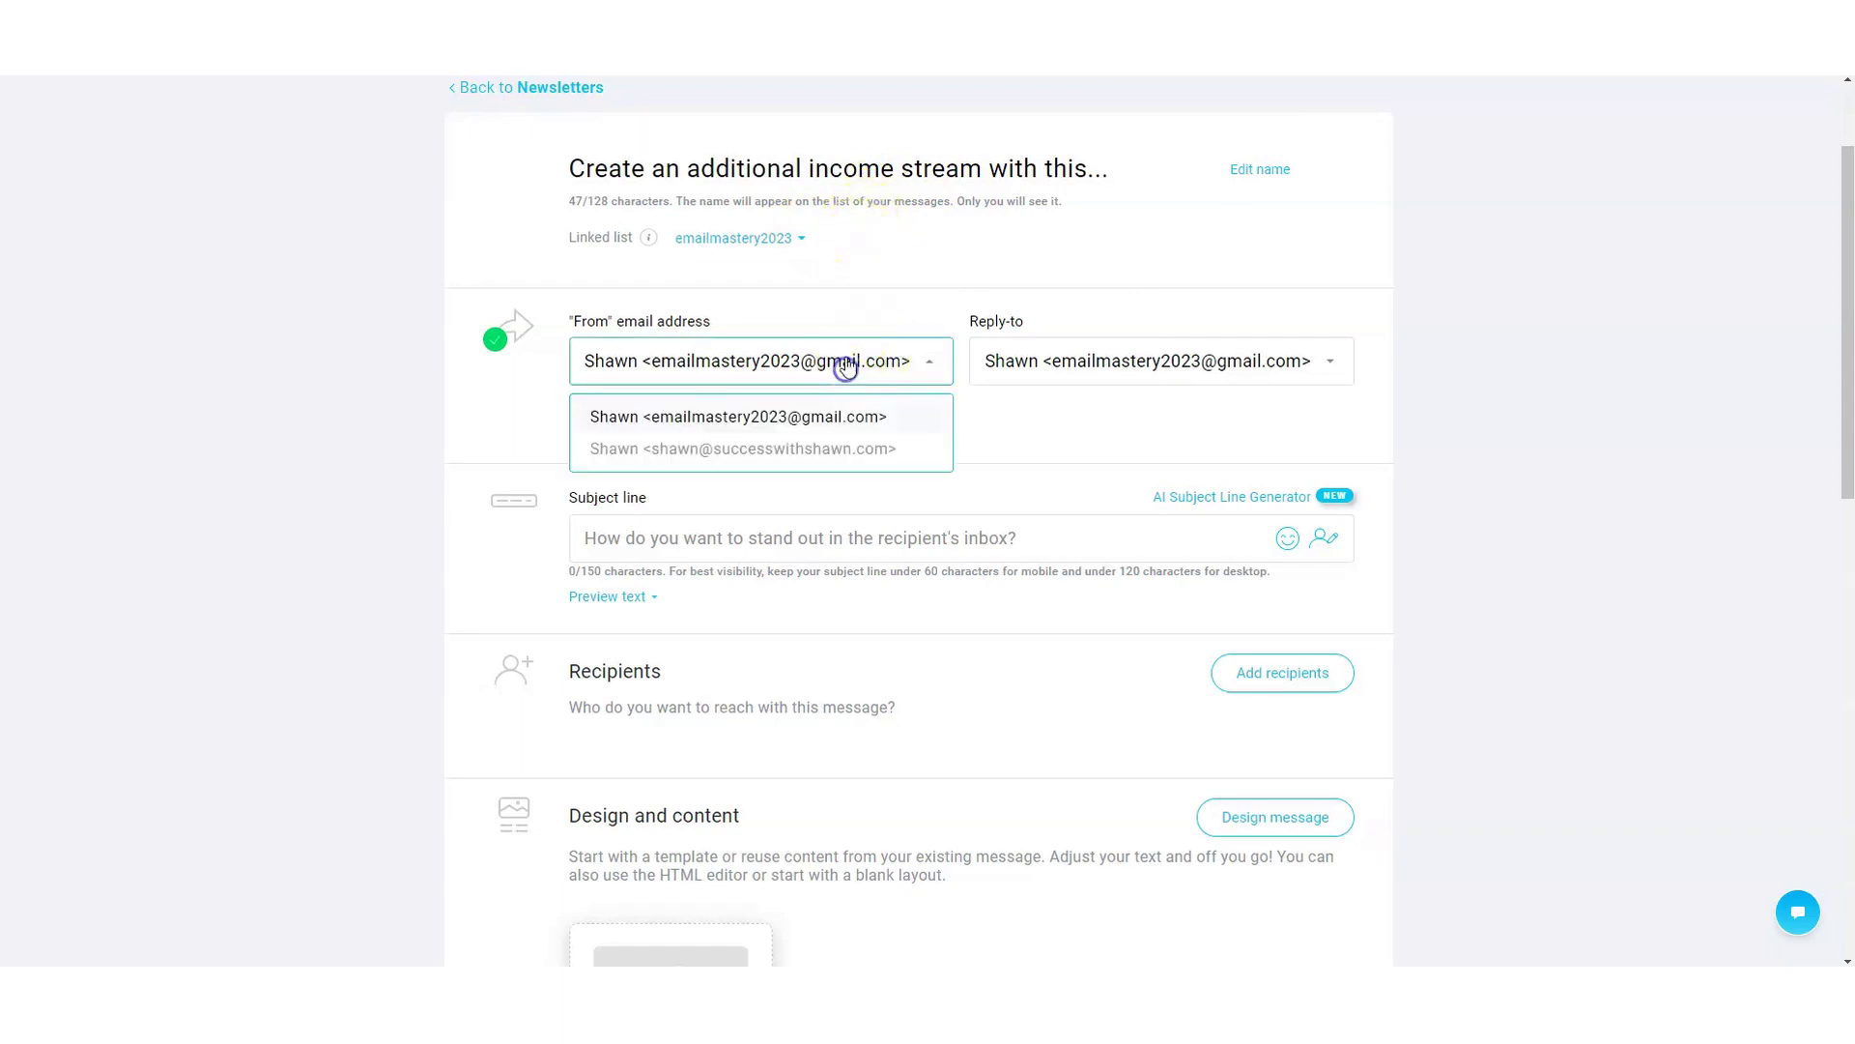
pyautogui.click(756, 456)
pyautogui.click(1196, 368)
pyautogui.click(1146, 441)
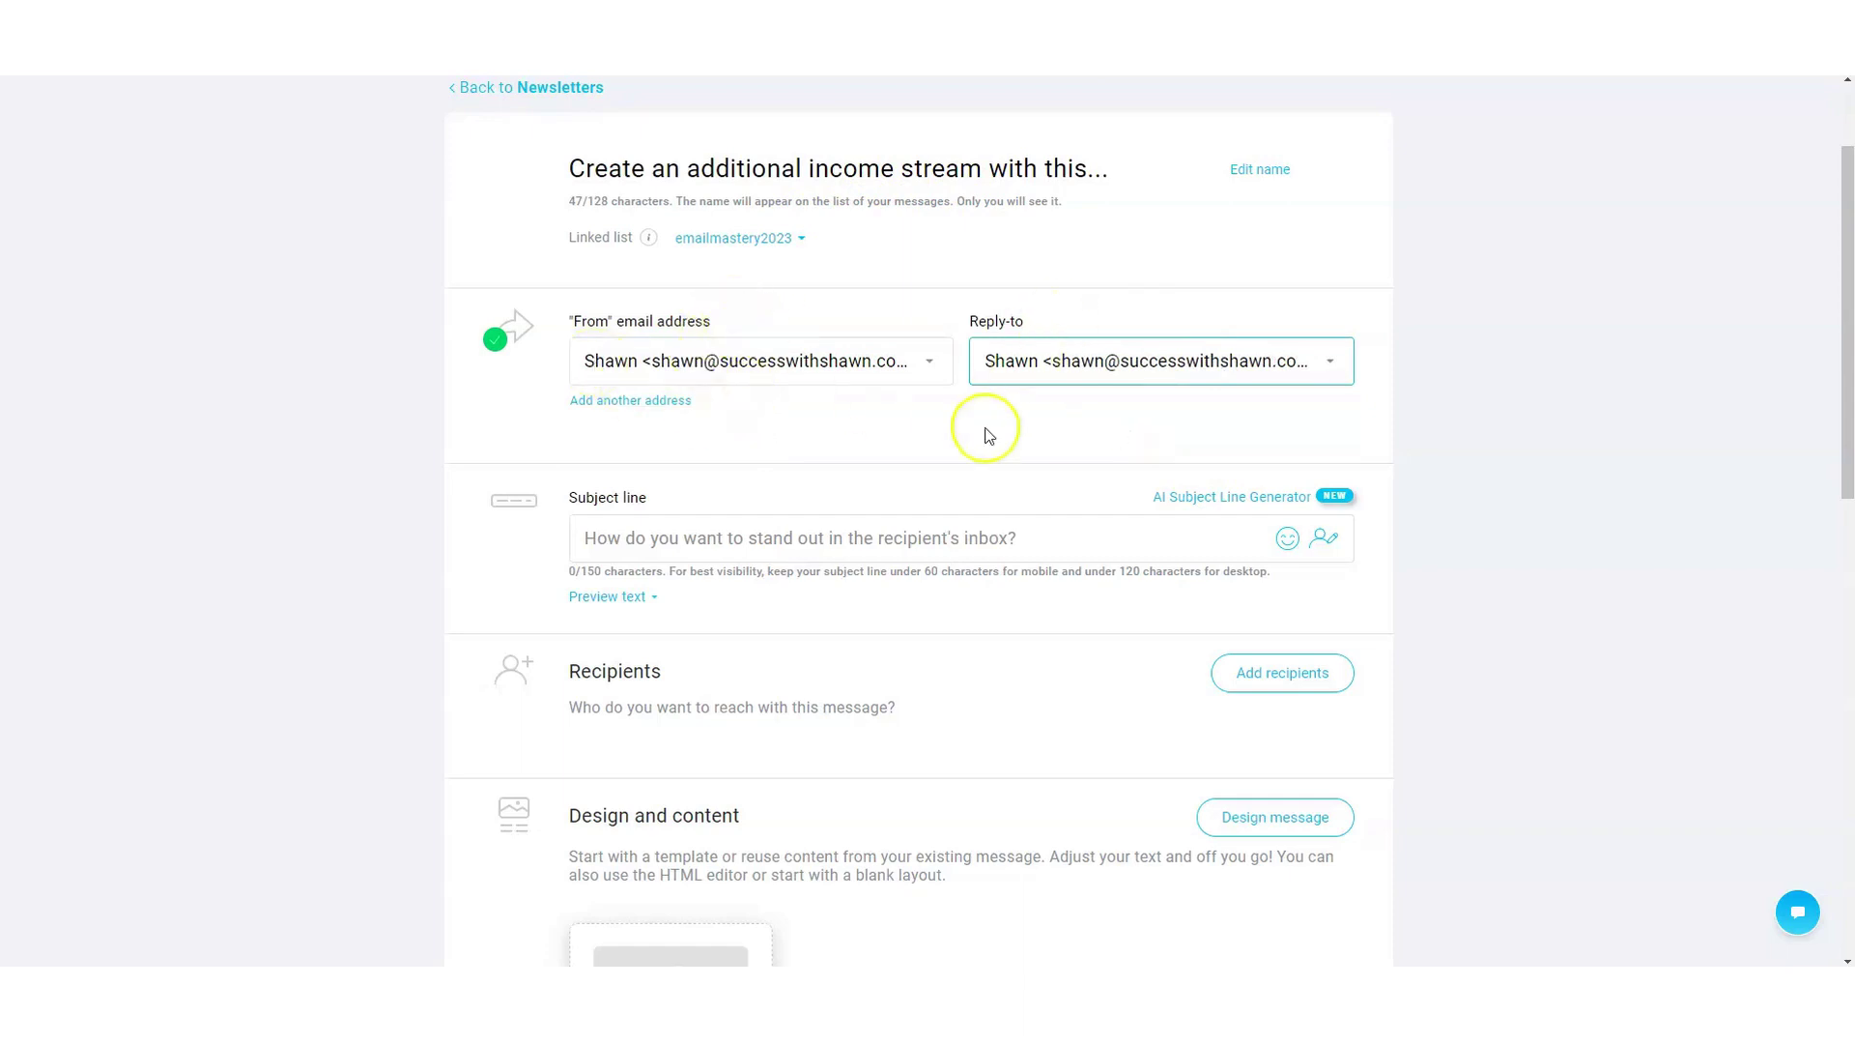
# - Set the subject line to "Create an additional income stream with this...", then open and dismiss the AI Subject Line Generator
pyautogui.scroll(-2, 791, 353)
pyautogui.click(770, 351)
pyautogui.write('Create an additional income stream with this...')
pyautogui.scroll(-2, 783, 377)
pyautogui.scroll(2, 773, 392)
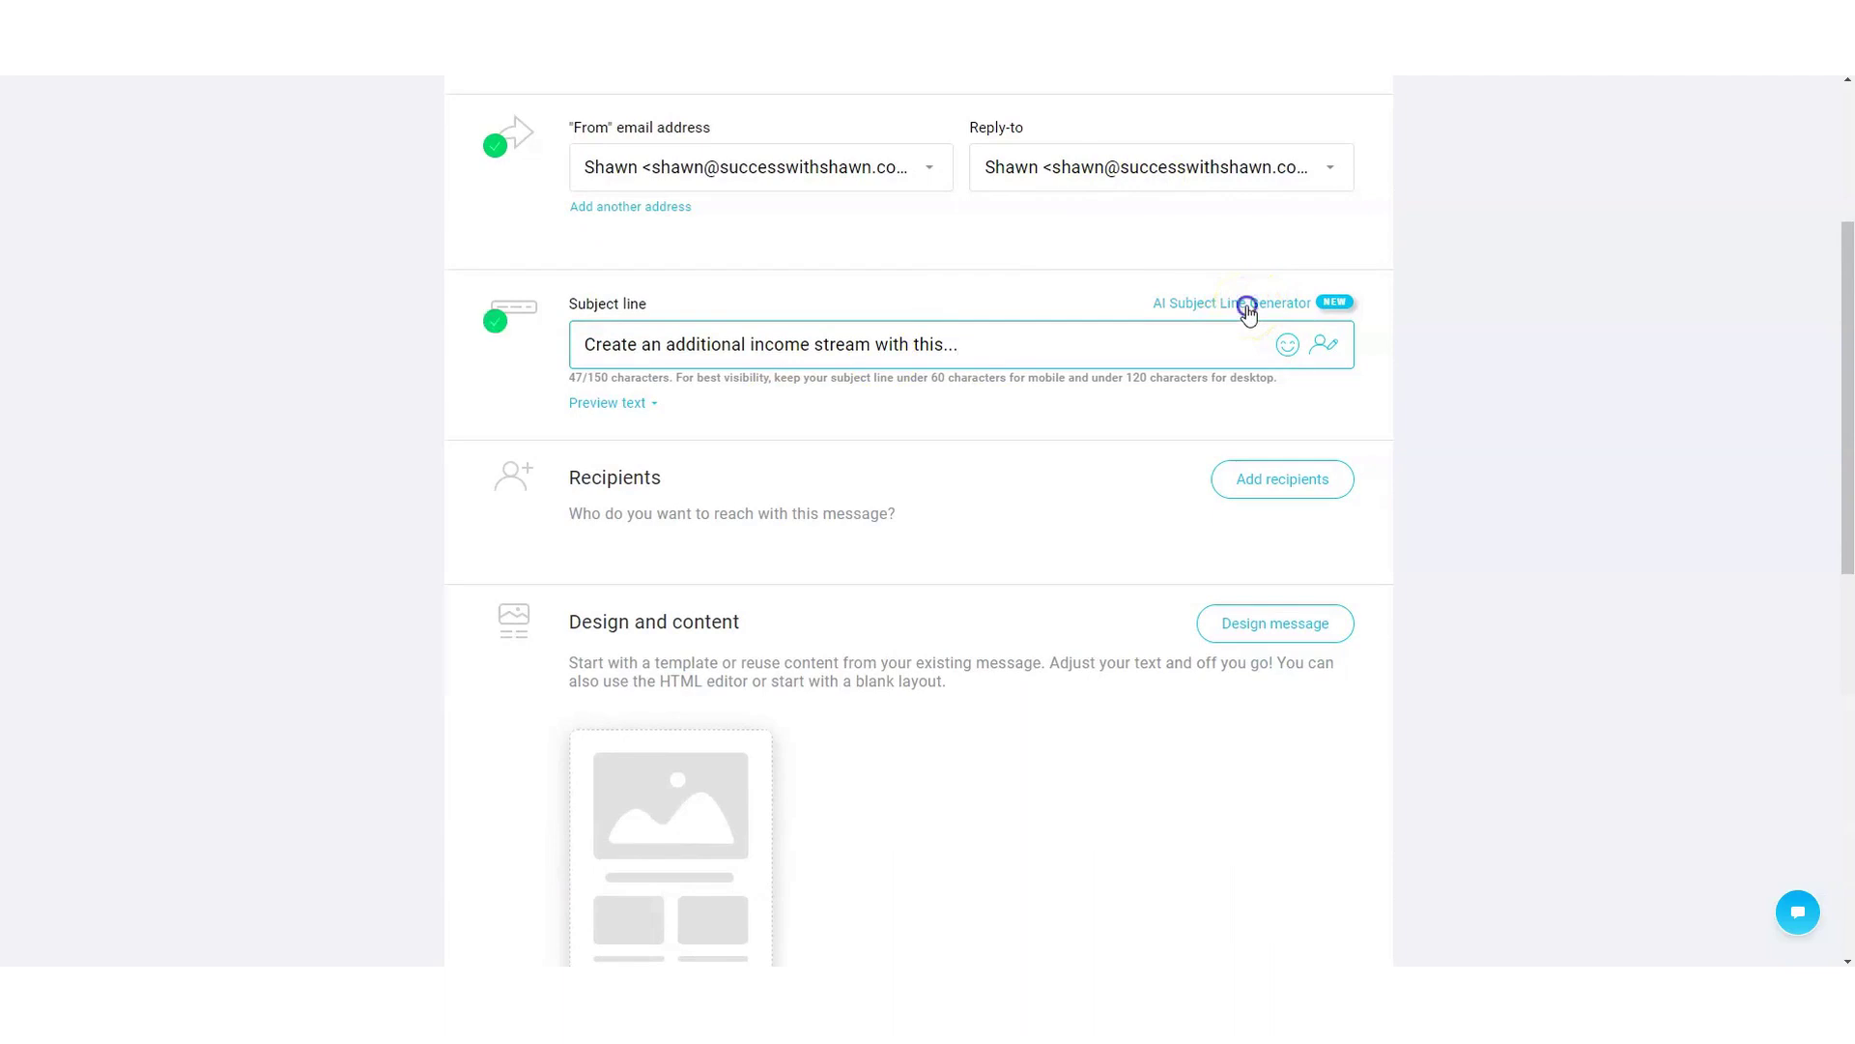
pyautogui.click(1247, 308)
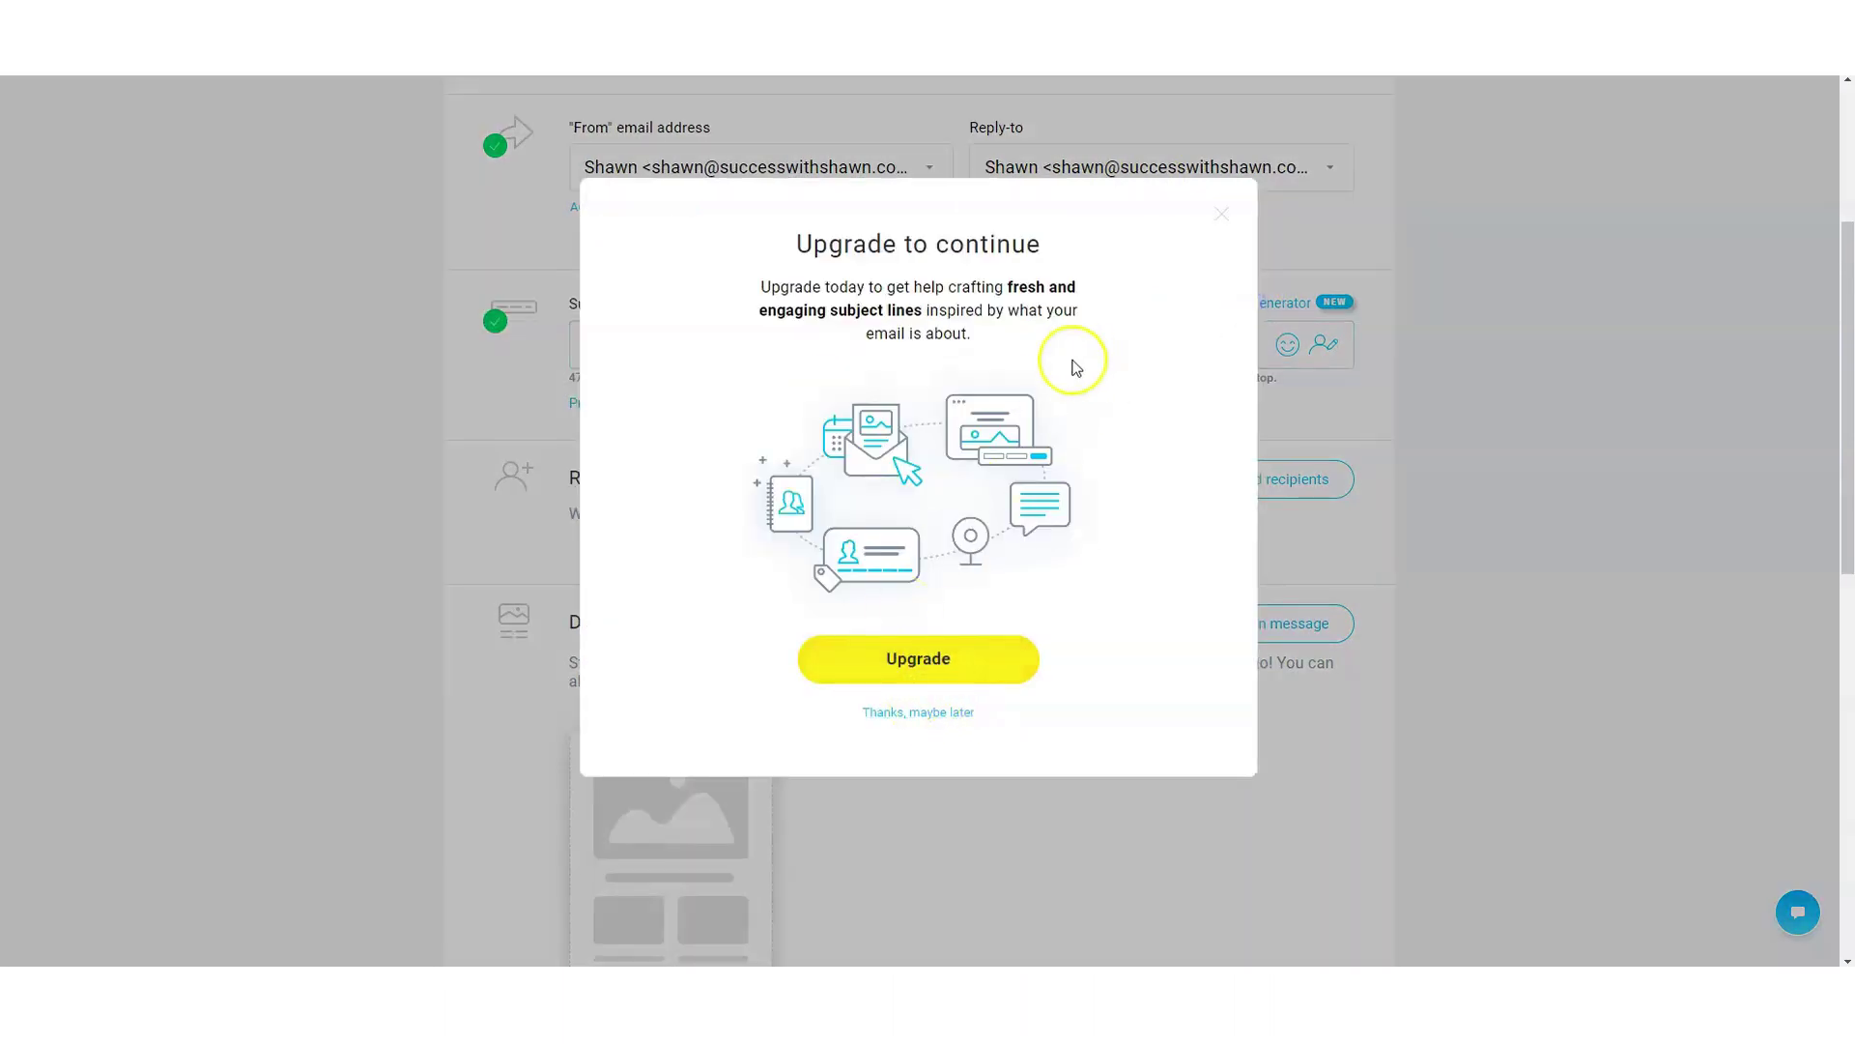
pyautogui.click(1222, 217)
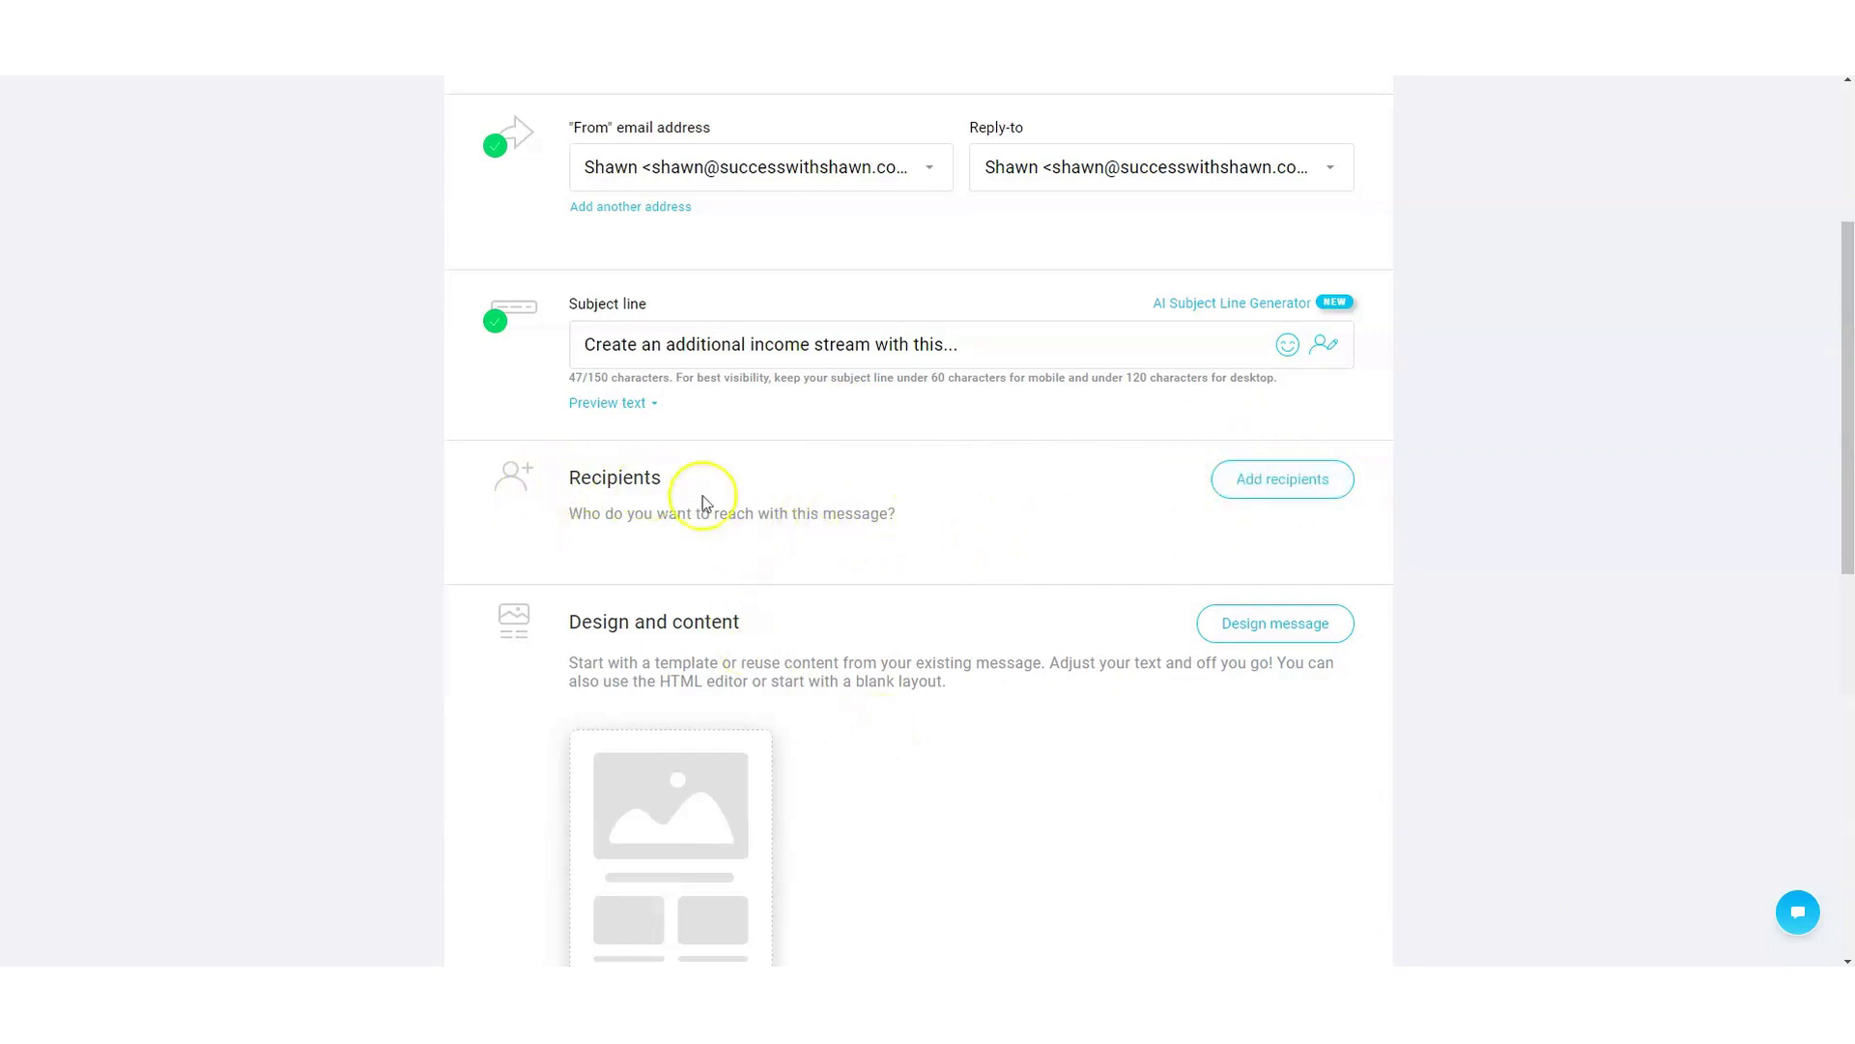
# - Add the emailmastery2023 list as the newsletter's recipients
pyautogui.click(1274, 480)
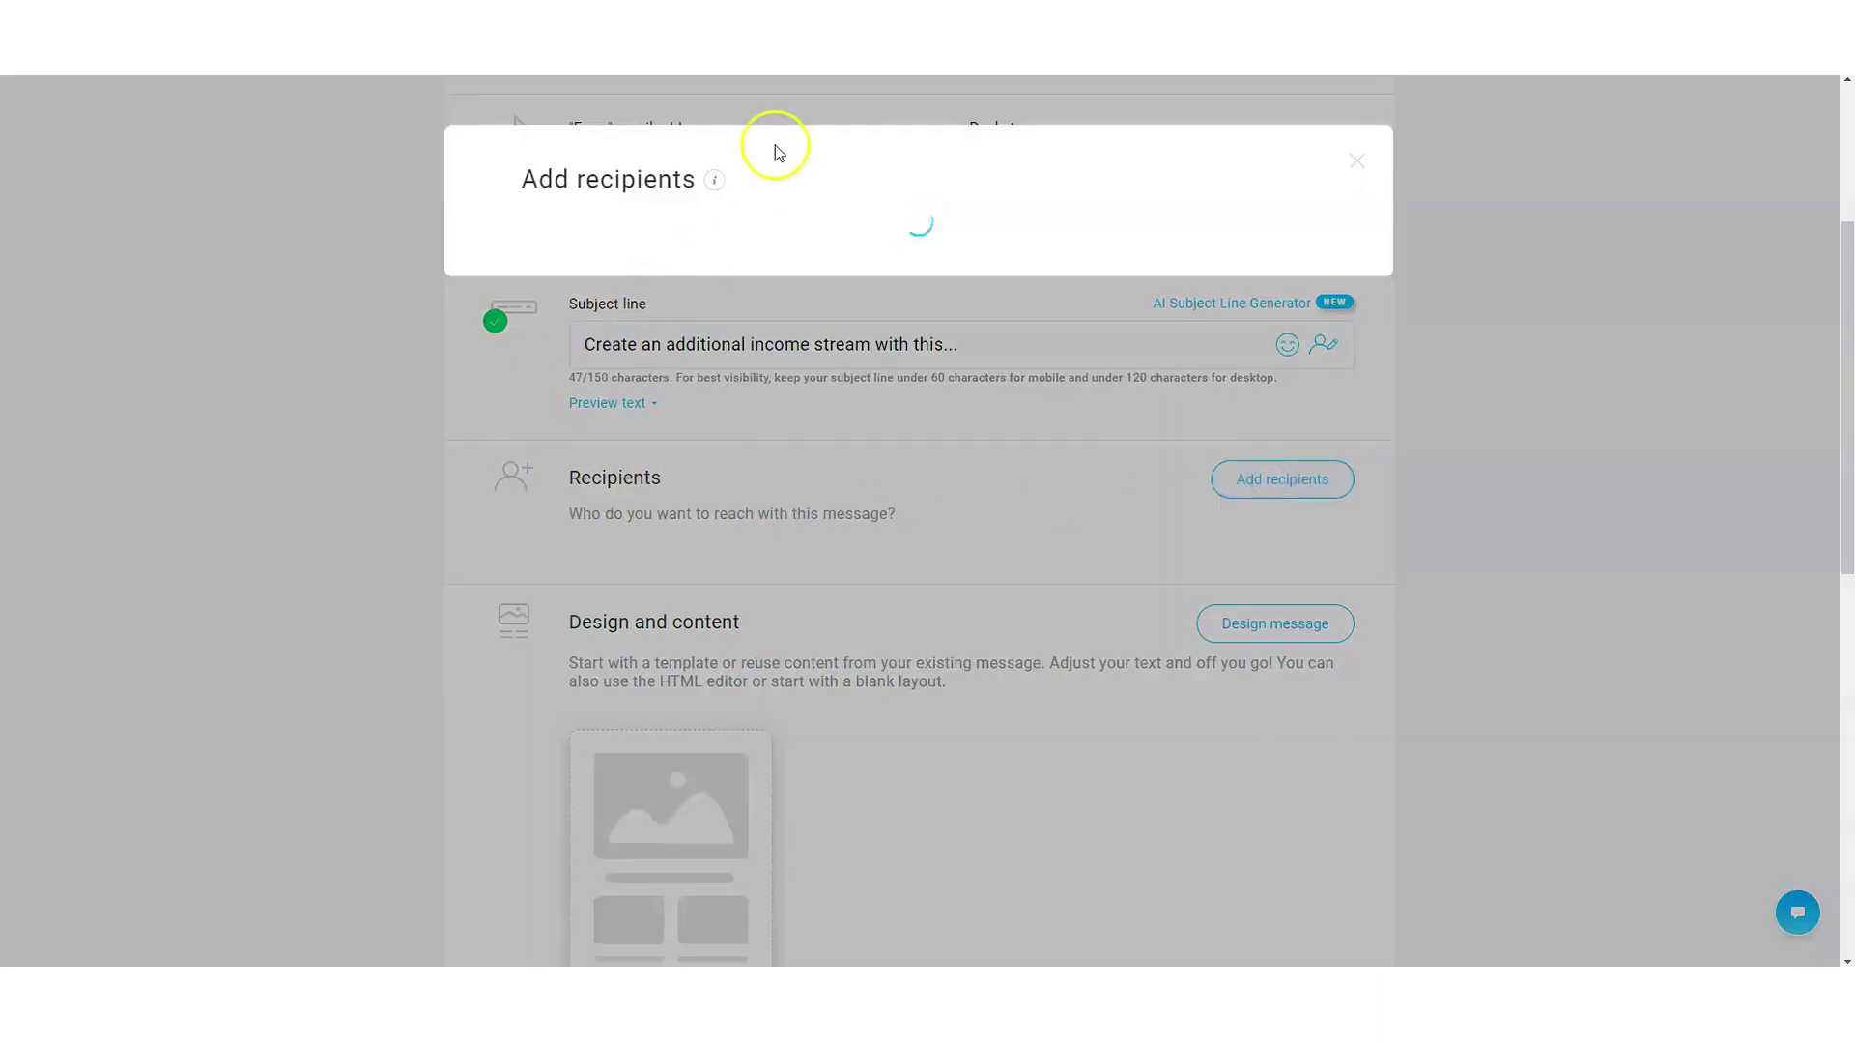
pyautogui.click(577, 354)
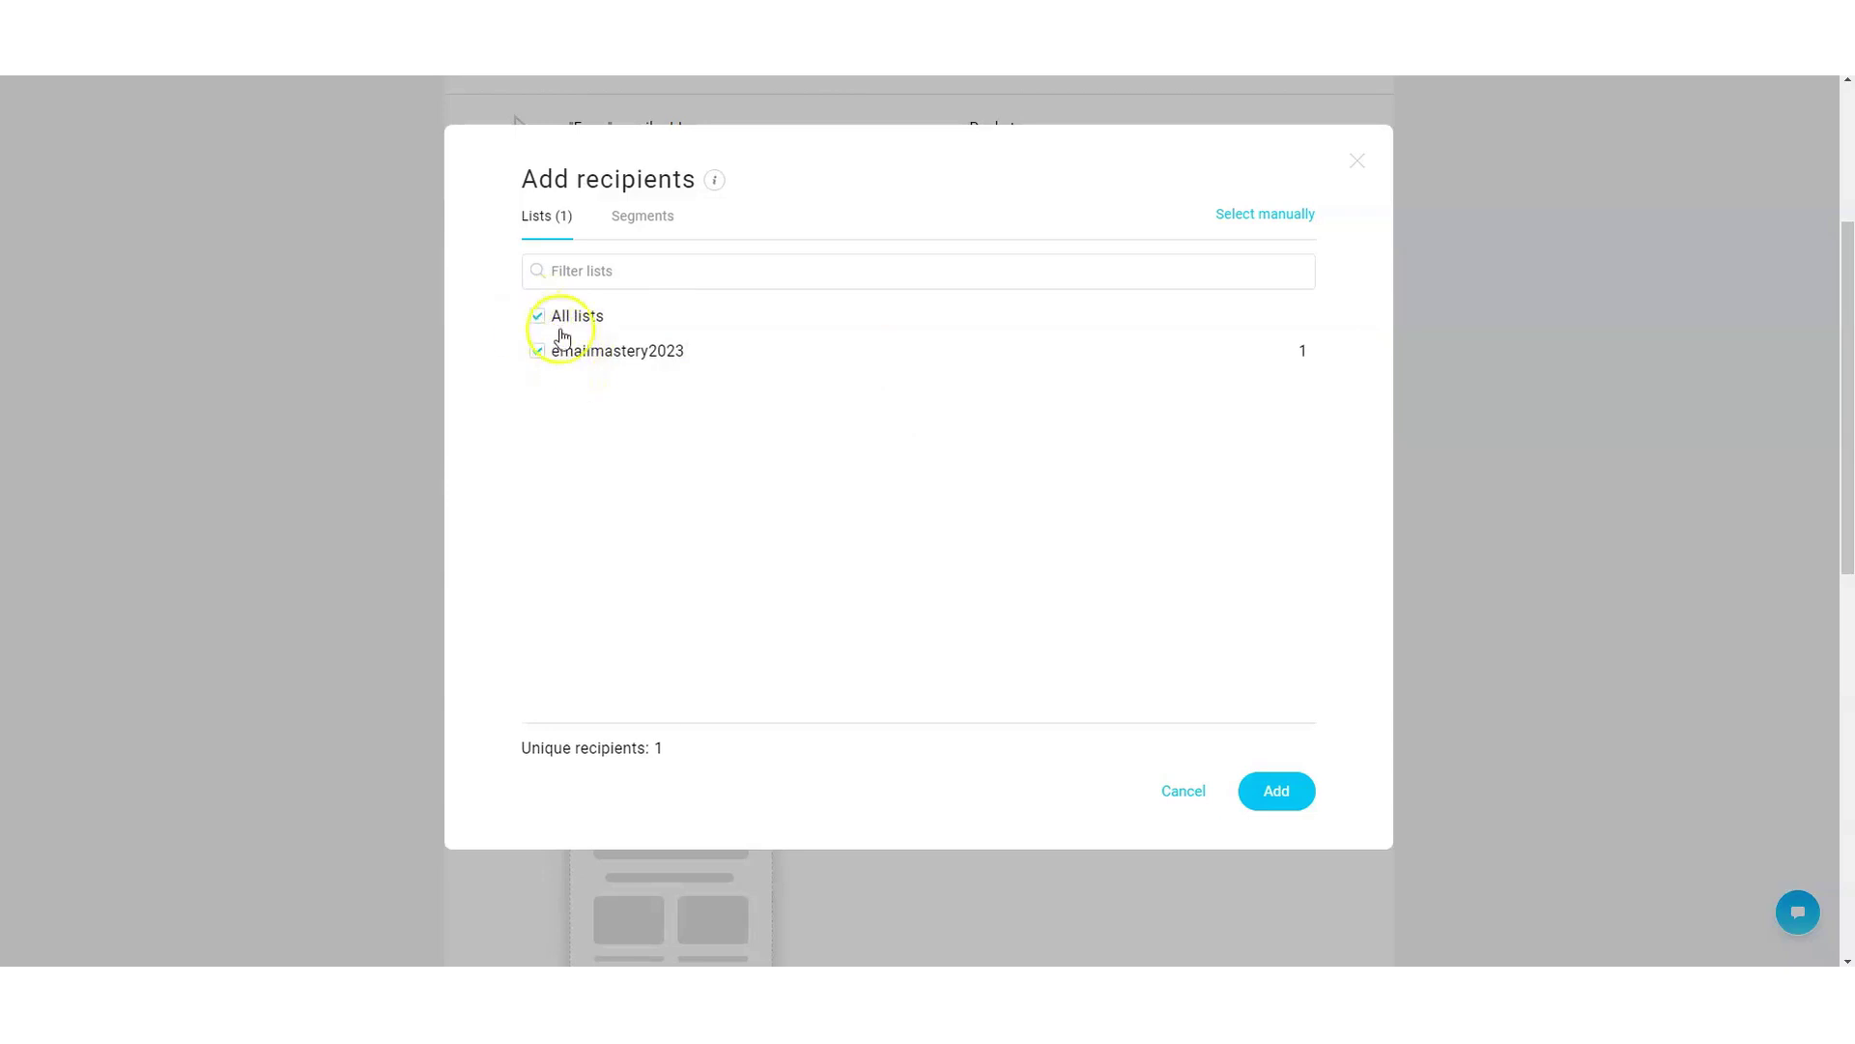
pyautogui.click(1283, 795)
# - Reuse the existing Autoresponder 1 message as the newsletter's design and return to the newsletter settings
pyautogui.scroll(-4, 808, 551)
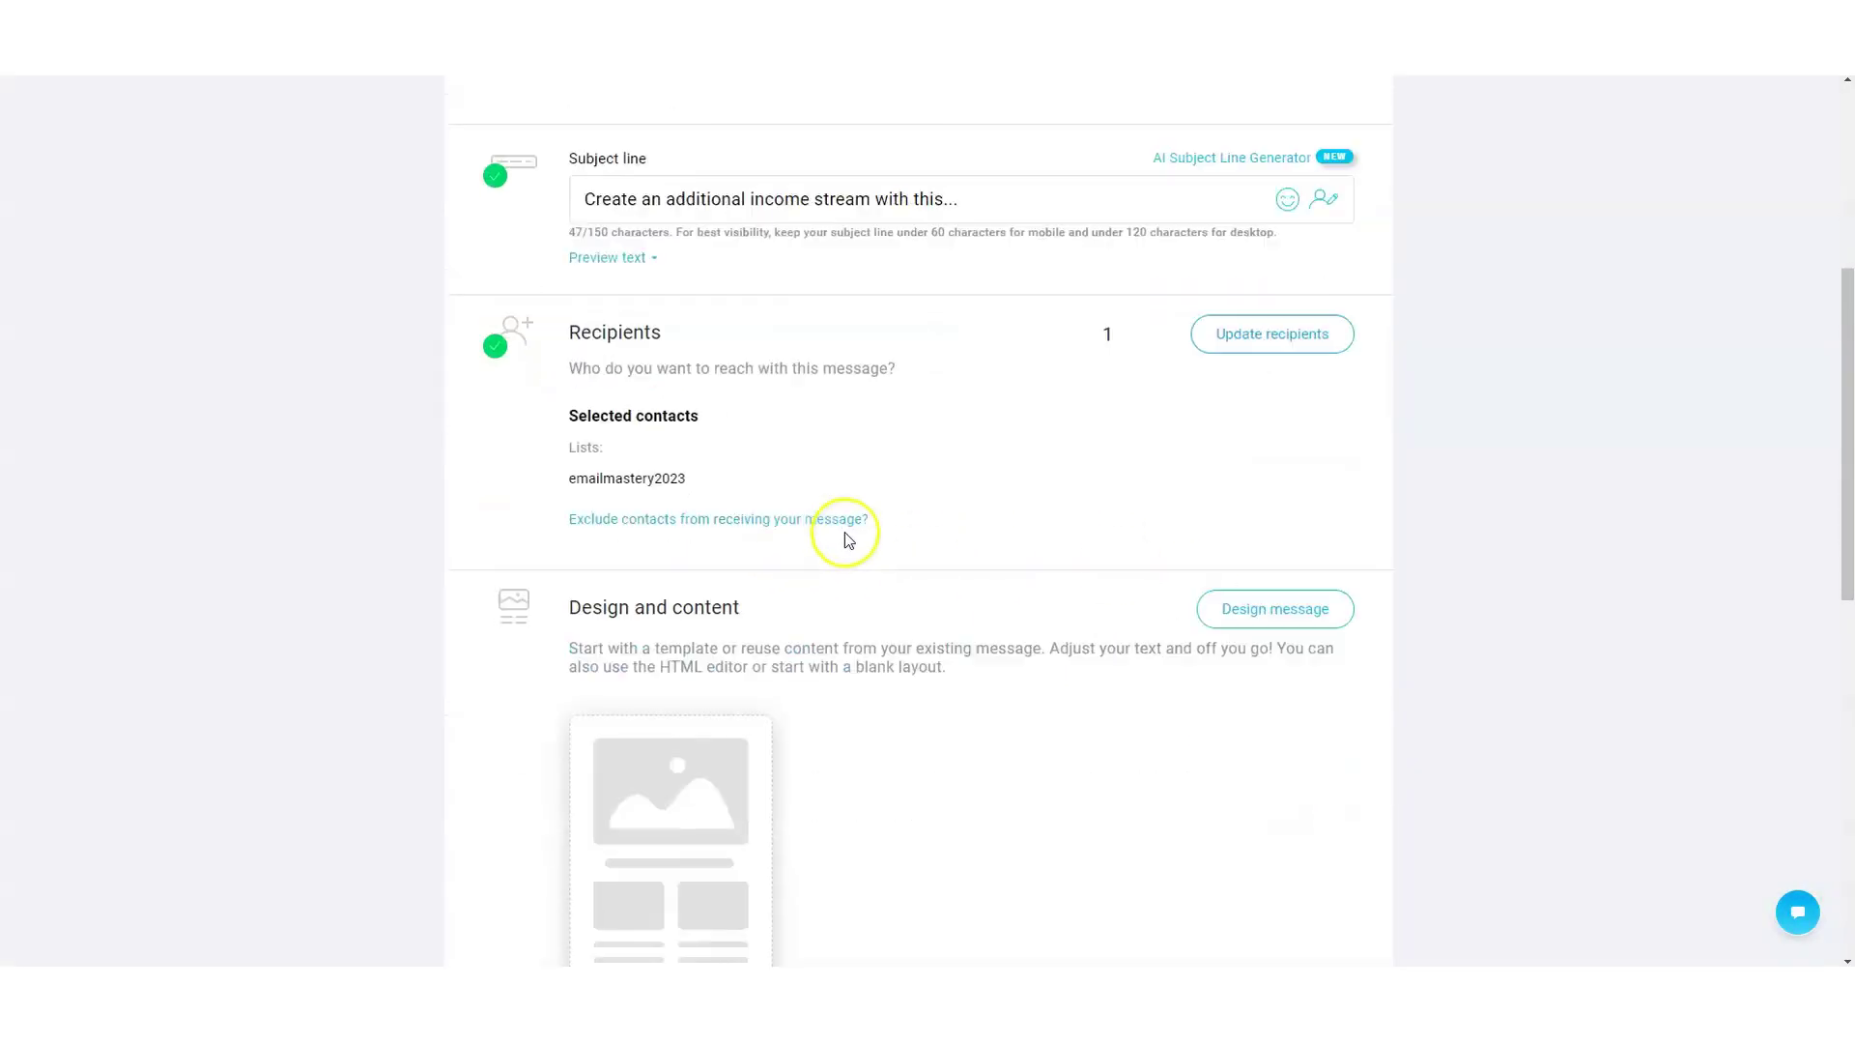
pyautogui.click(700, 628)
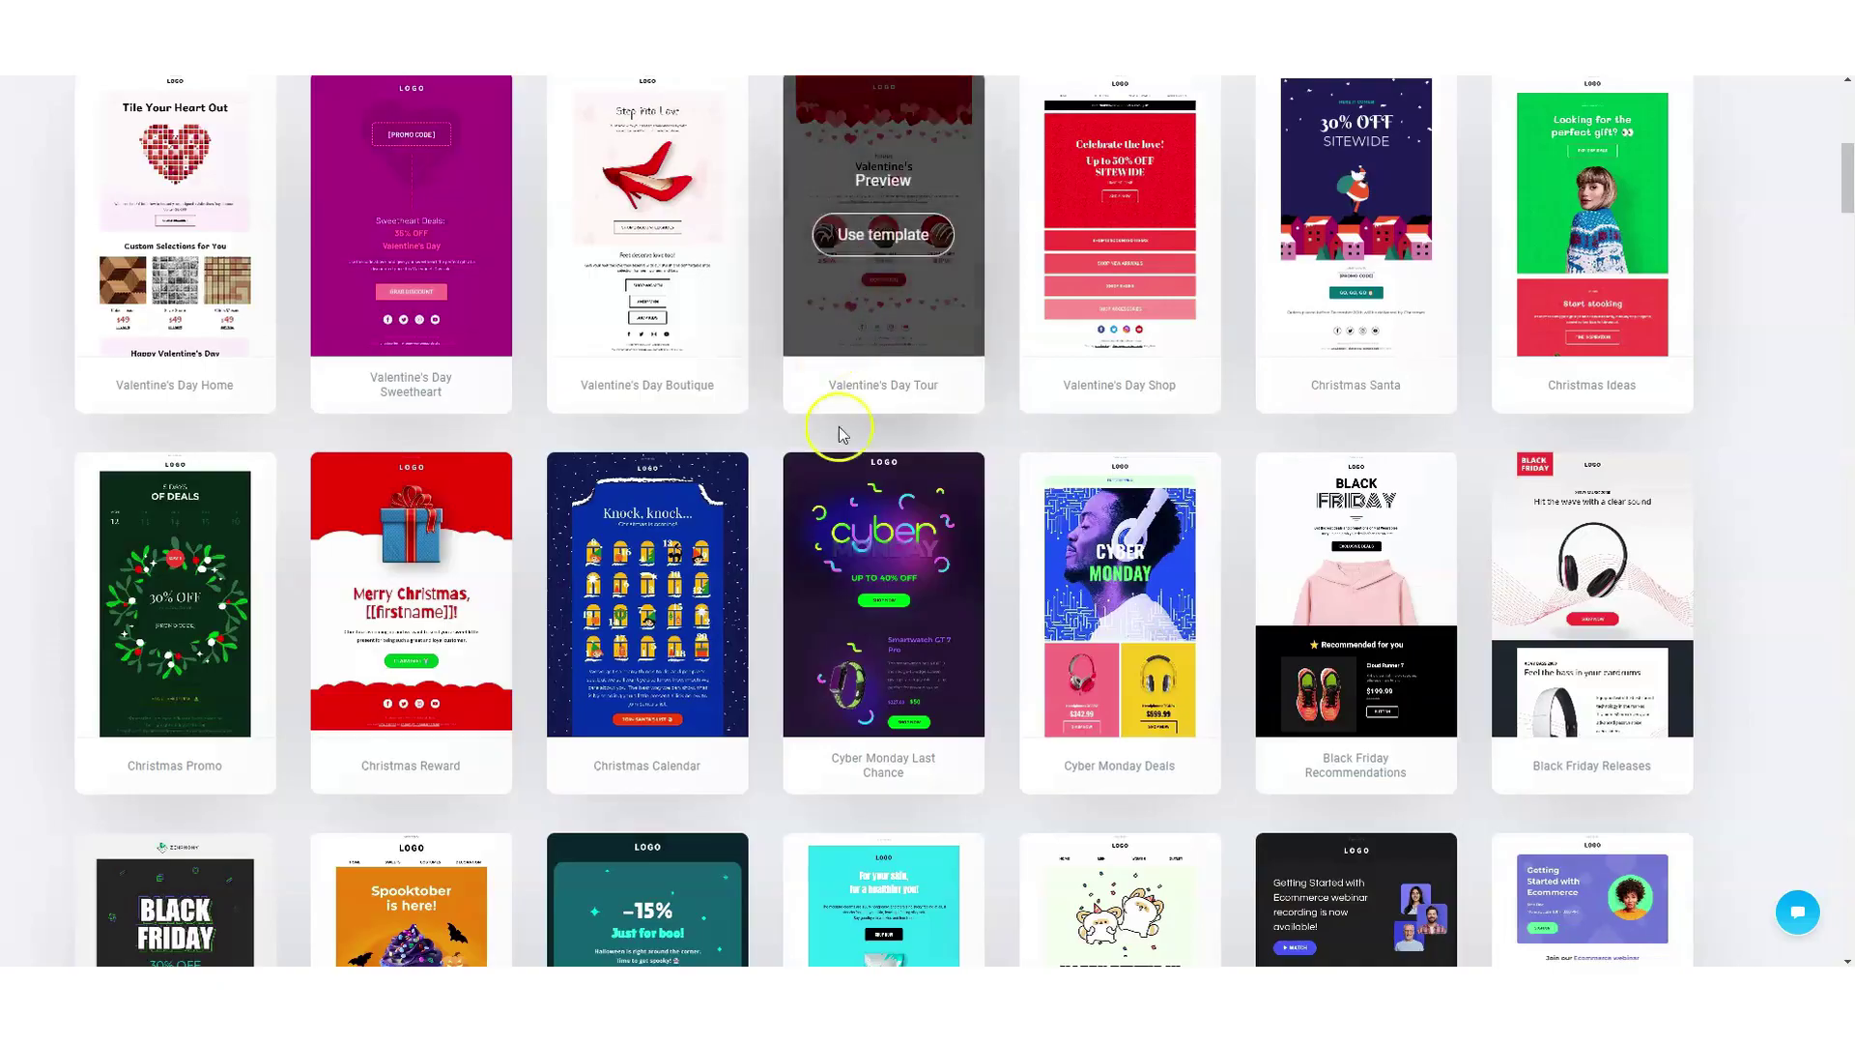
pyautogui.scroll(4, 894, 473)
pyautogui.scroll(2, 891, 475)
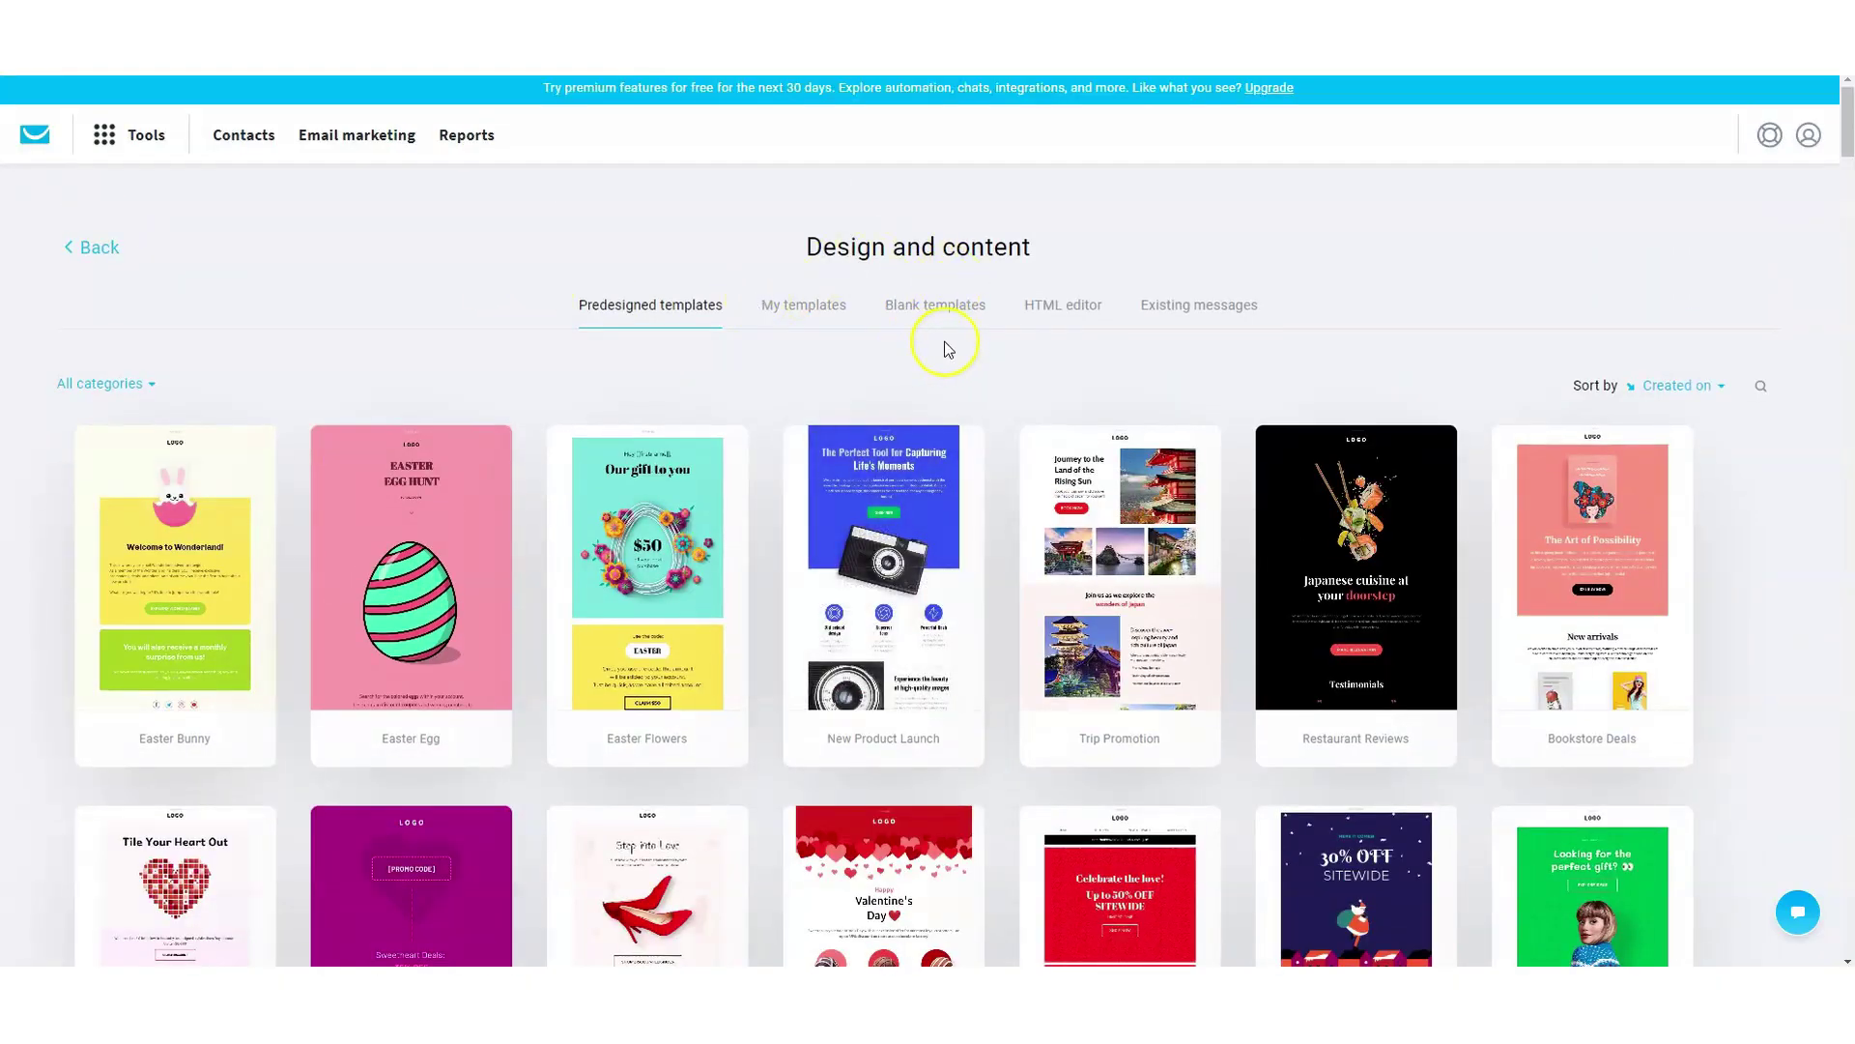
pyautogui.click(1184, 311)
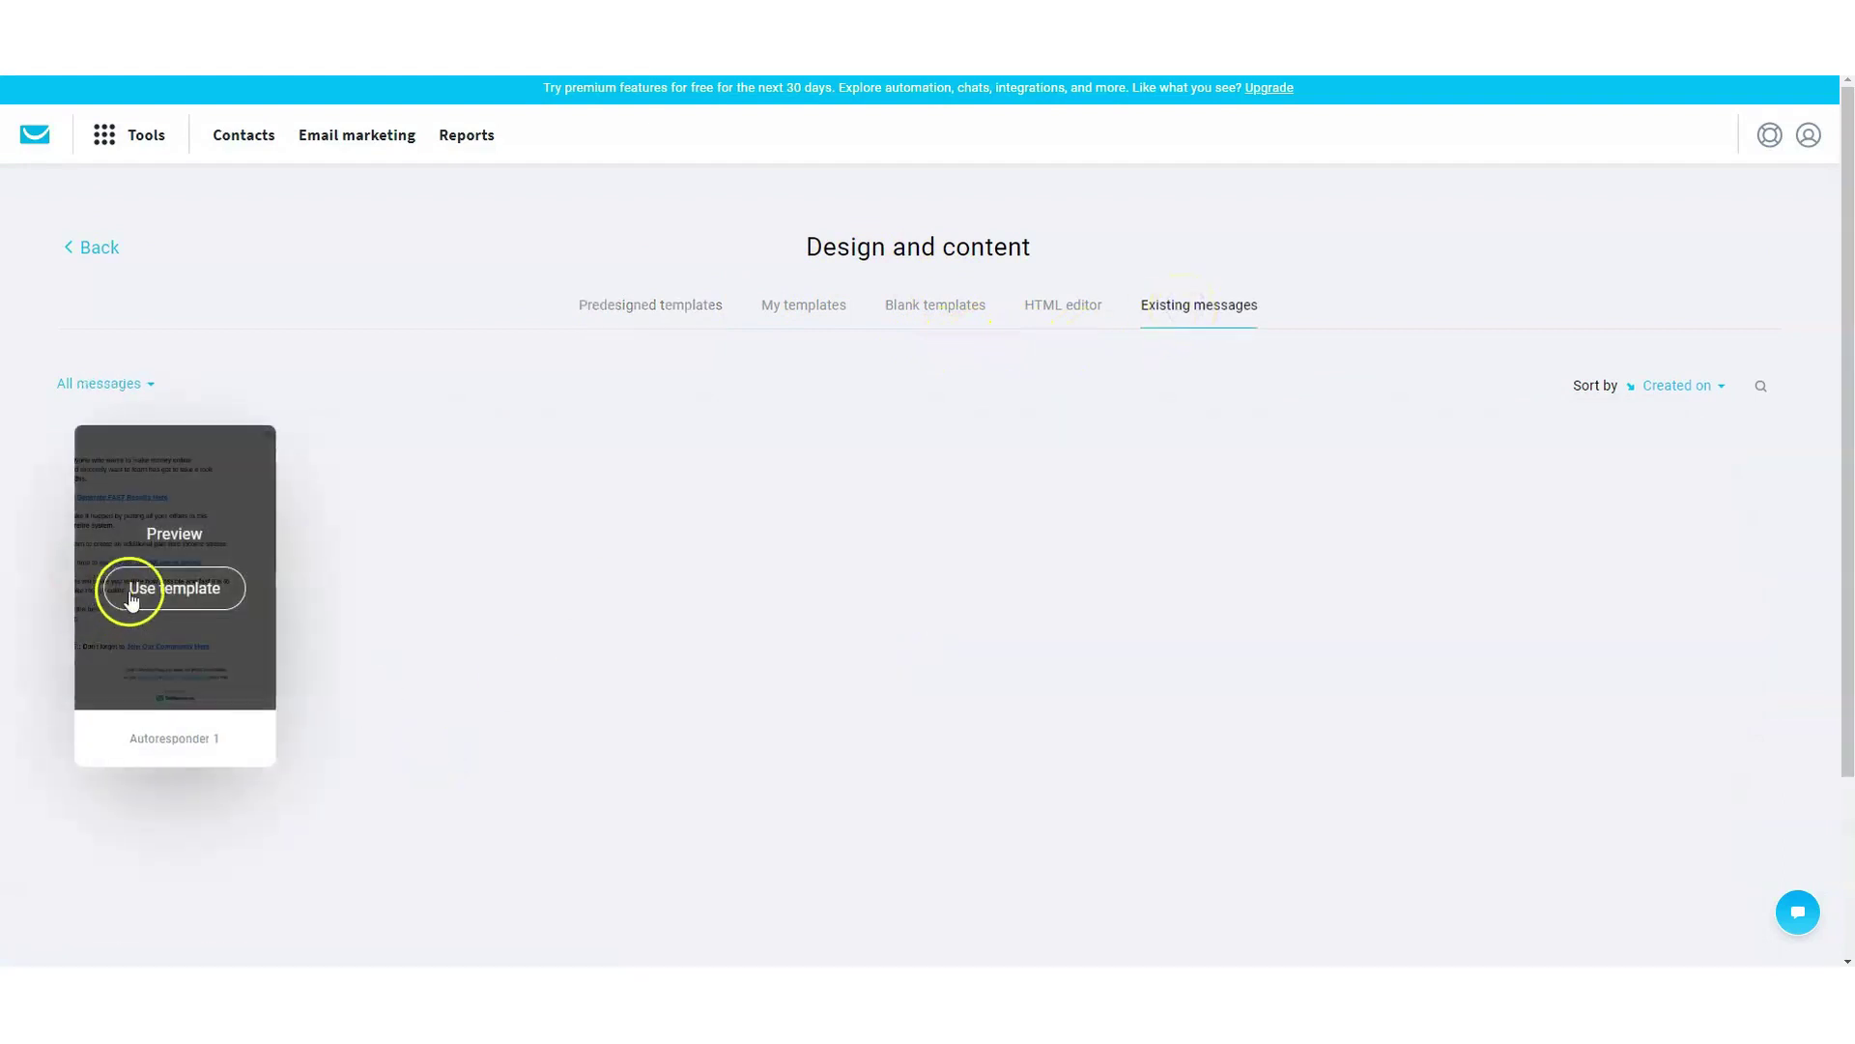
pyautogui.click(184, 589)
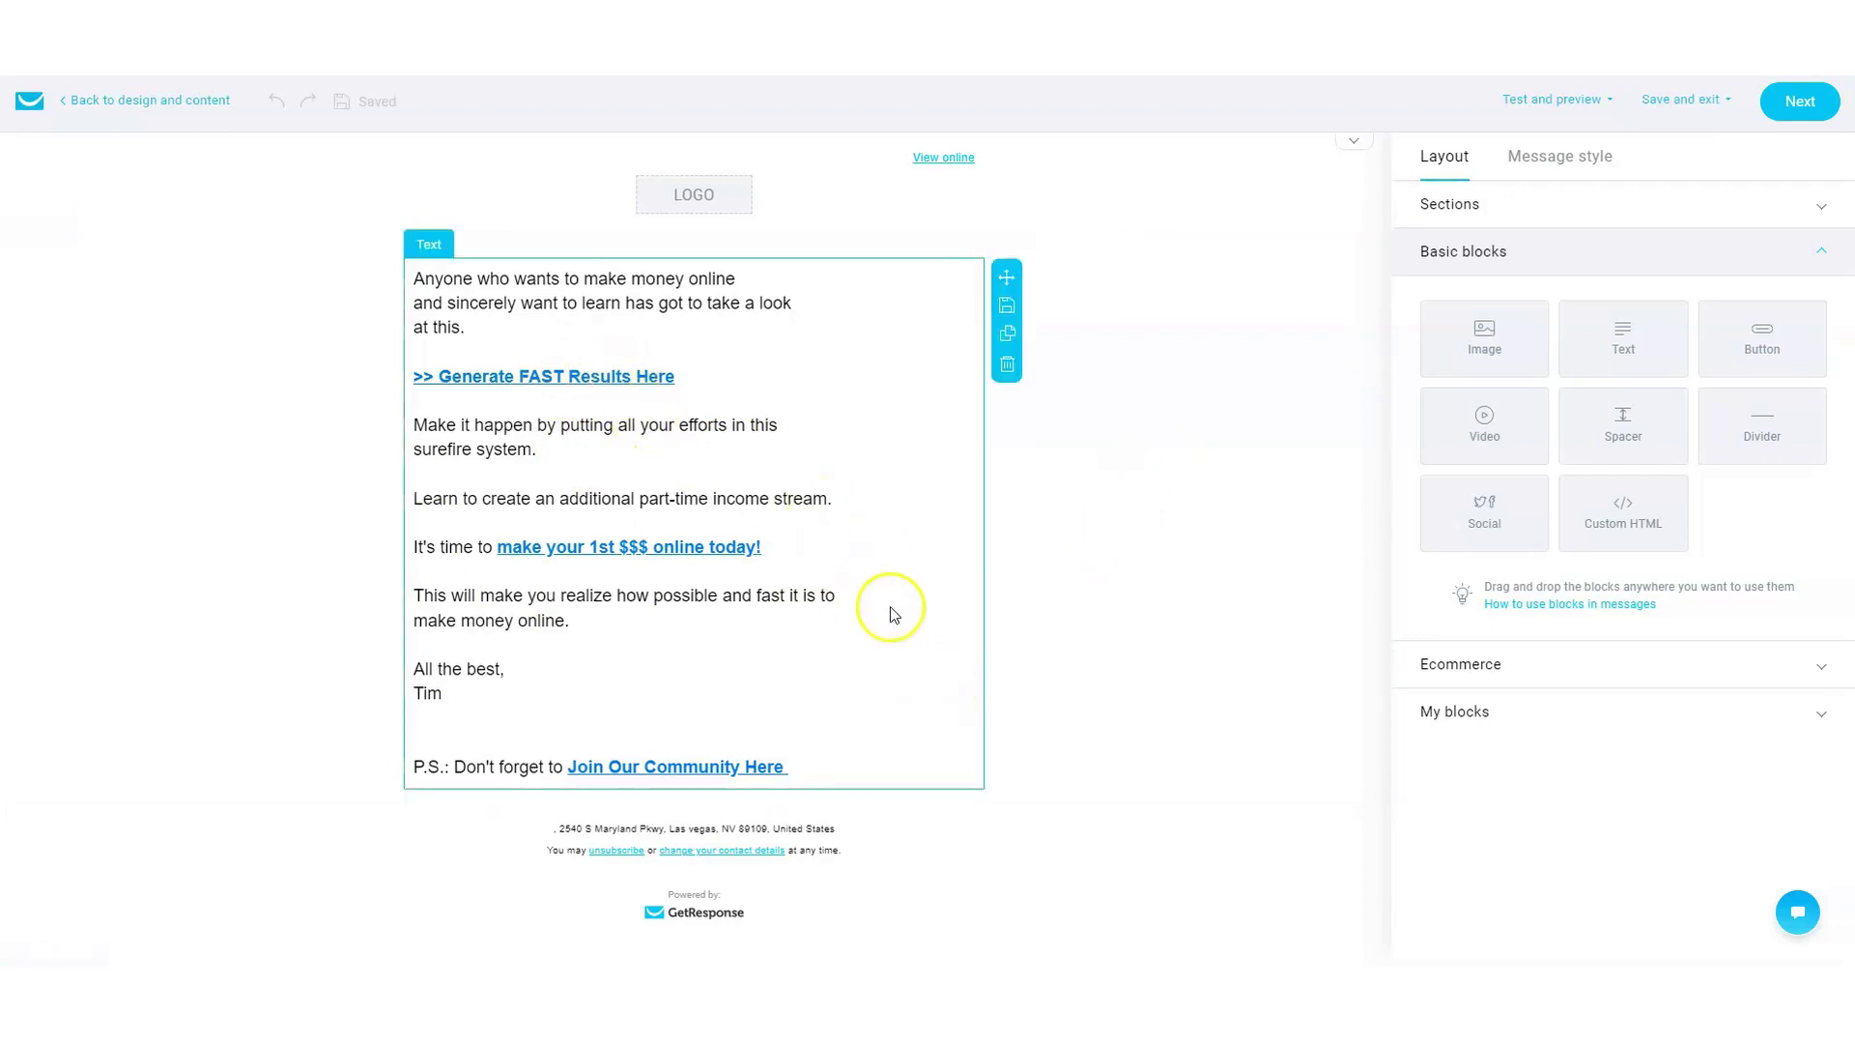
pyautogui.click(1800, 101)
# - Schedule the newsletter for sending on March 23, 2023, and go to the list of managed newsletters
pyautogui.scroll(-15, 996, 548)
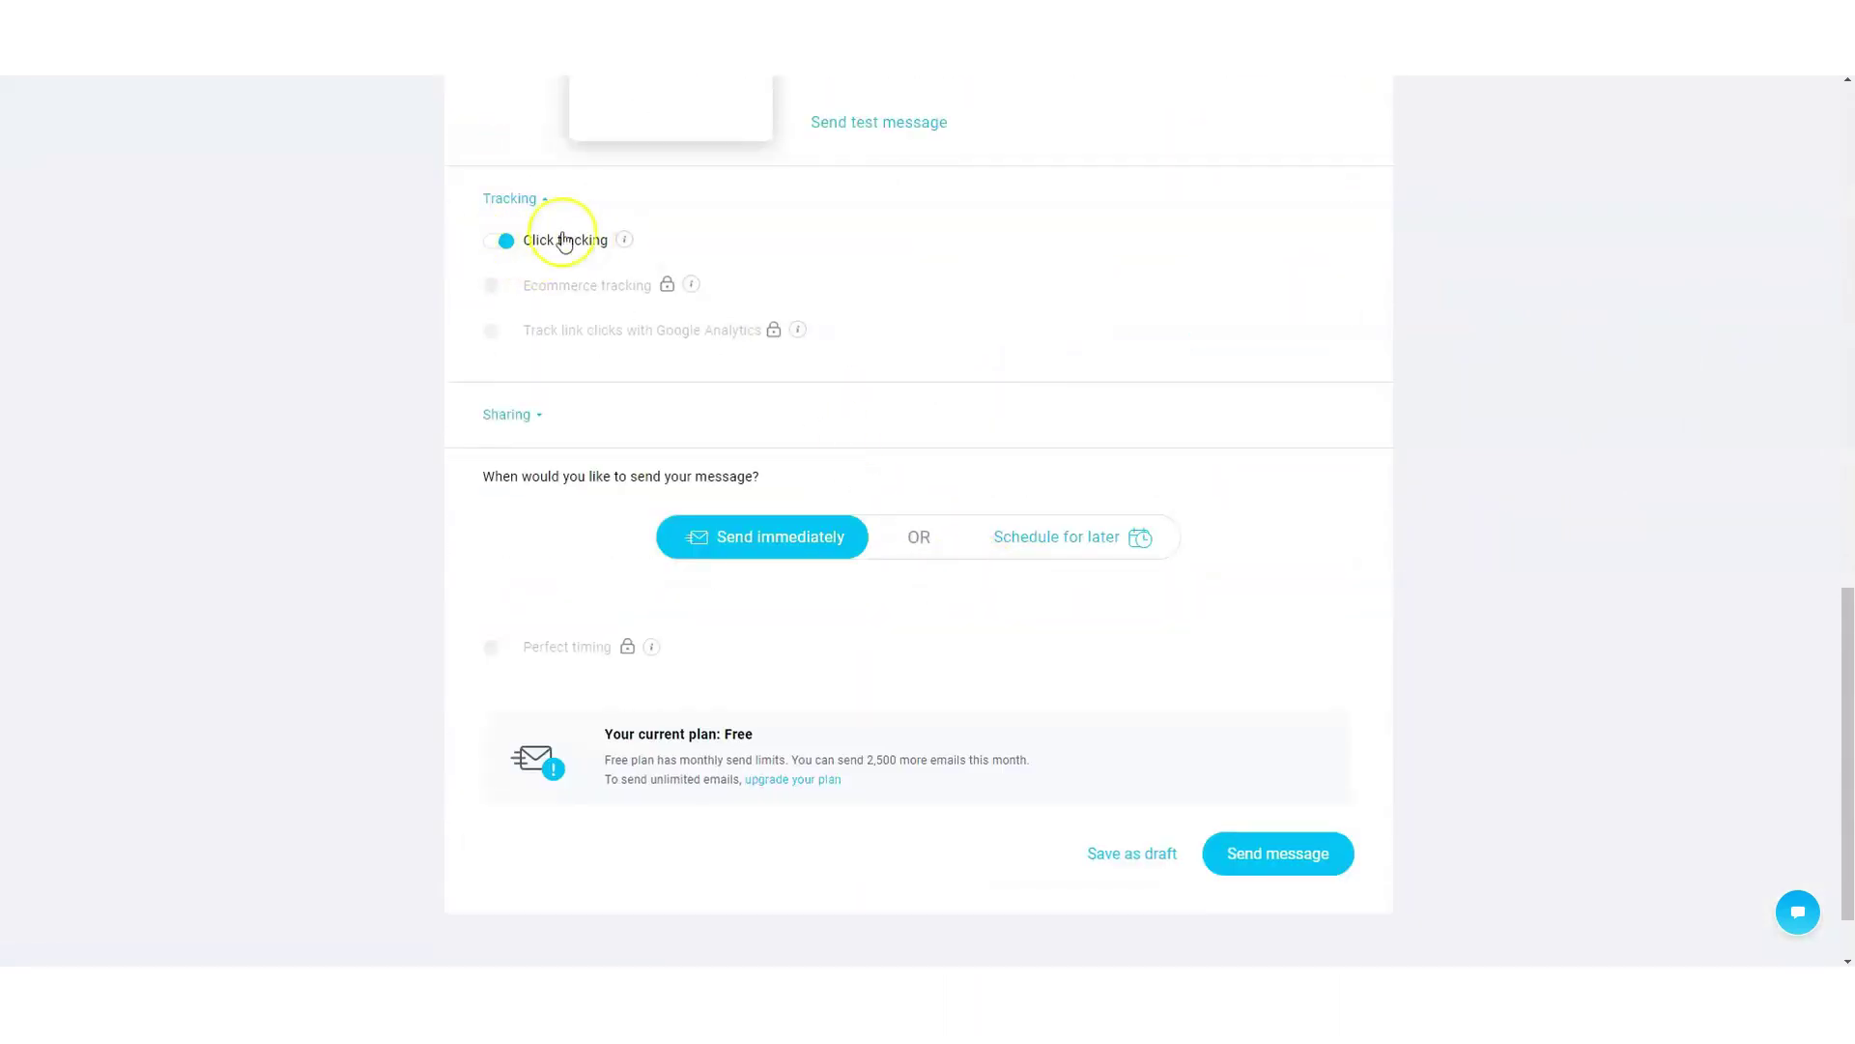
pyautogui.scroll(-1, 952, 471)
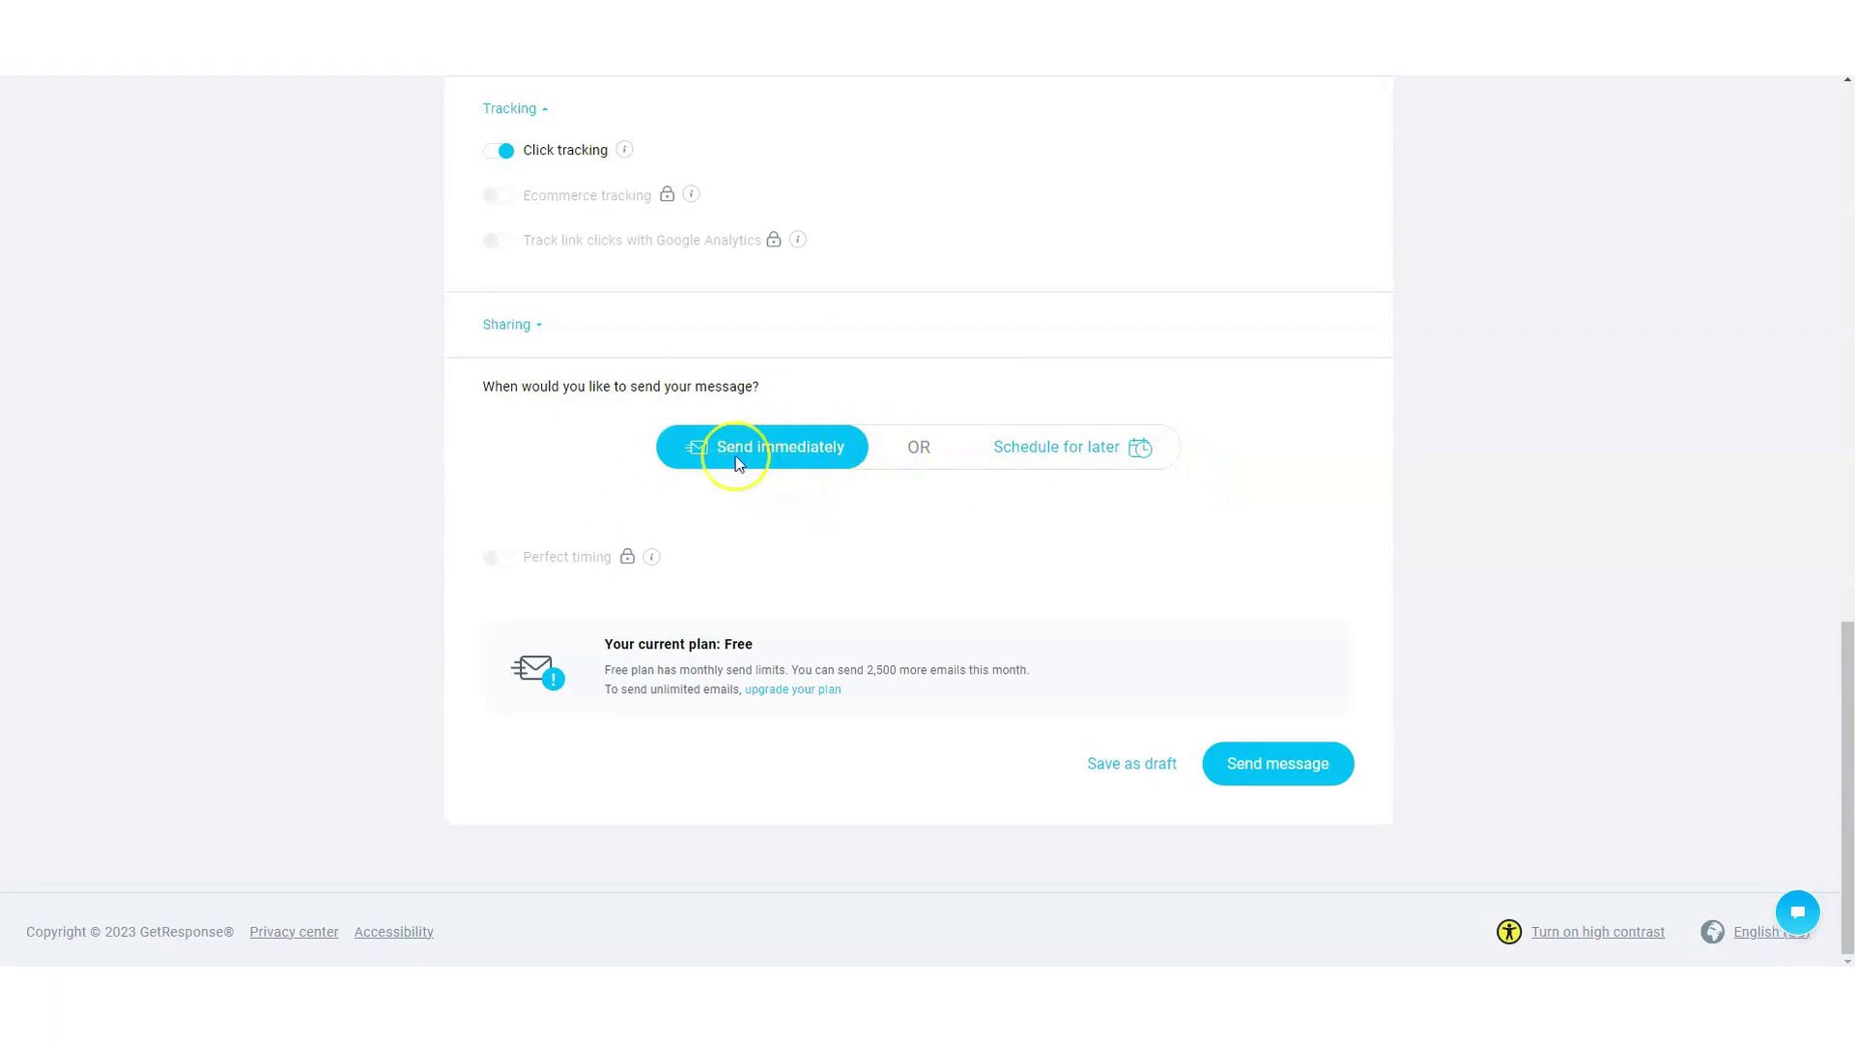
pyautogui.click(1070, 440)
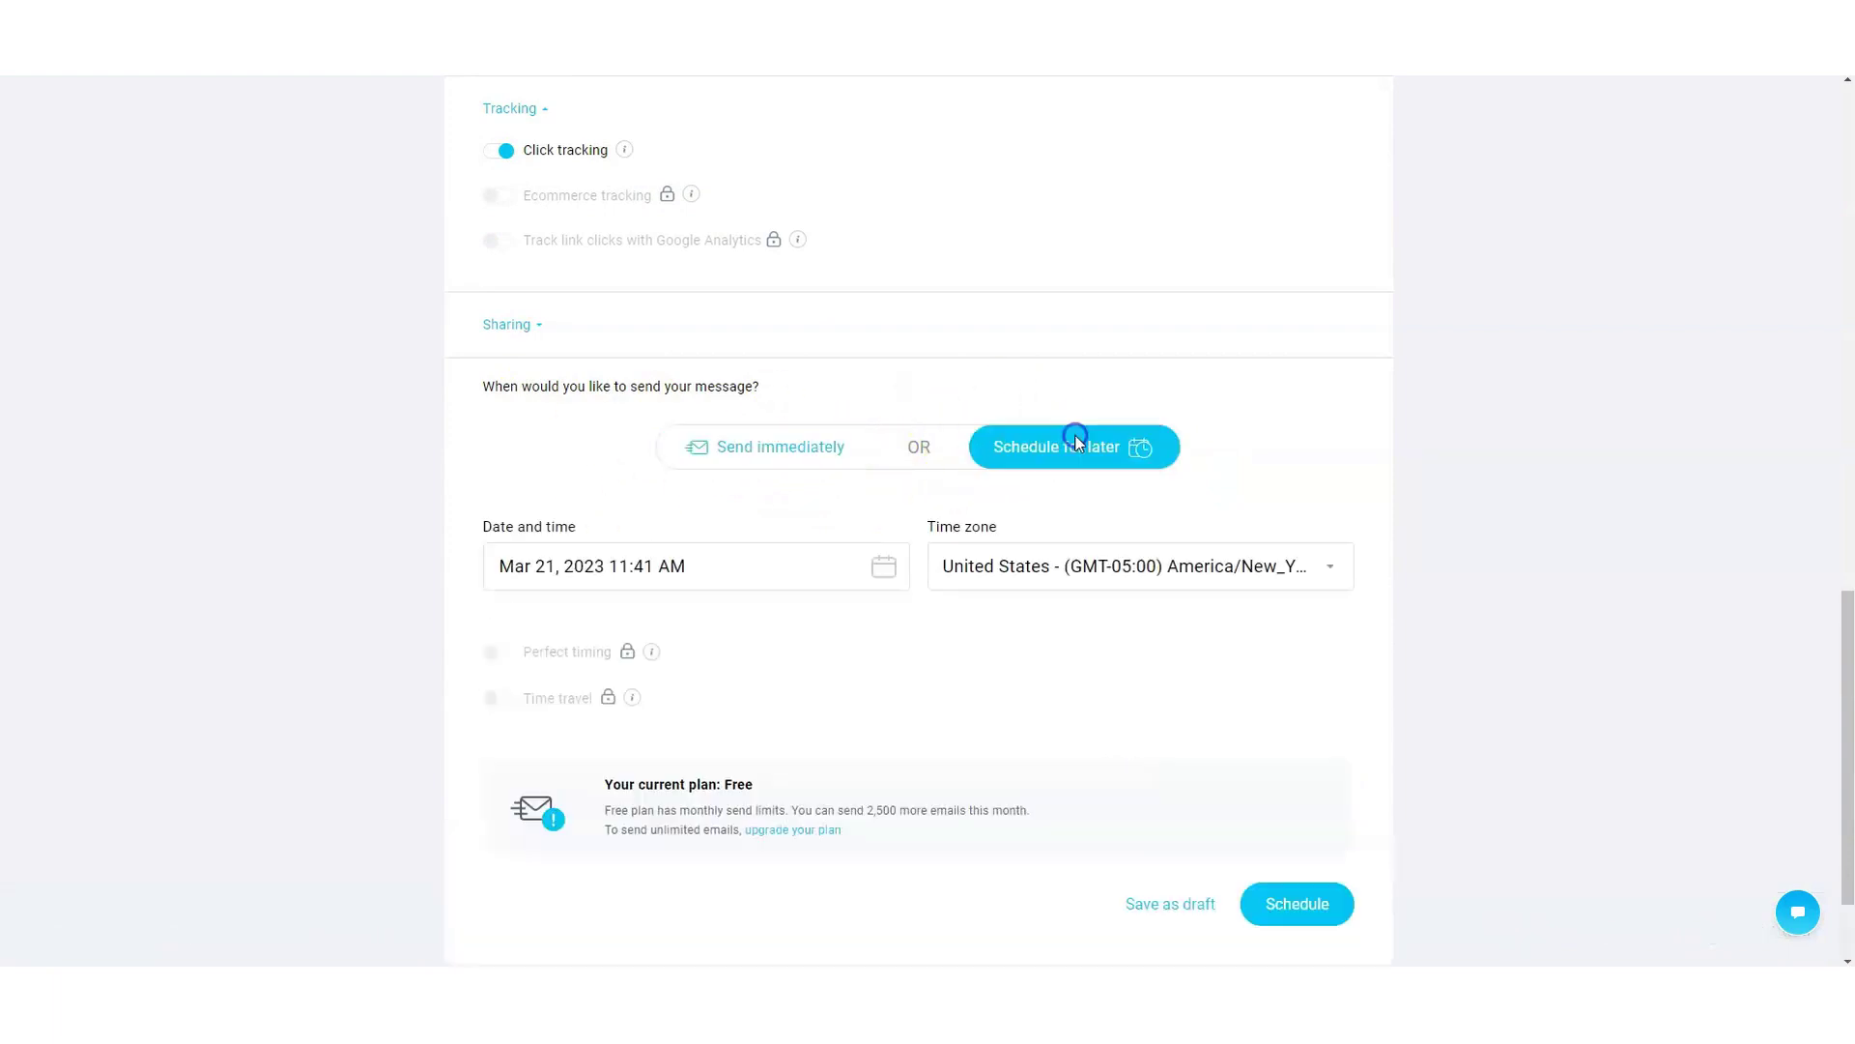
pyautogui.click(636, 576)
pyautogui.scroll(-2, 764, 546)
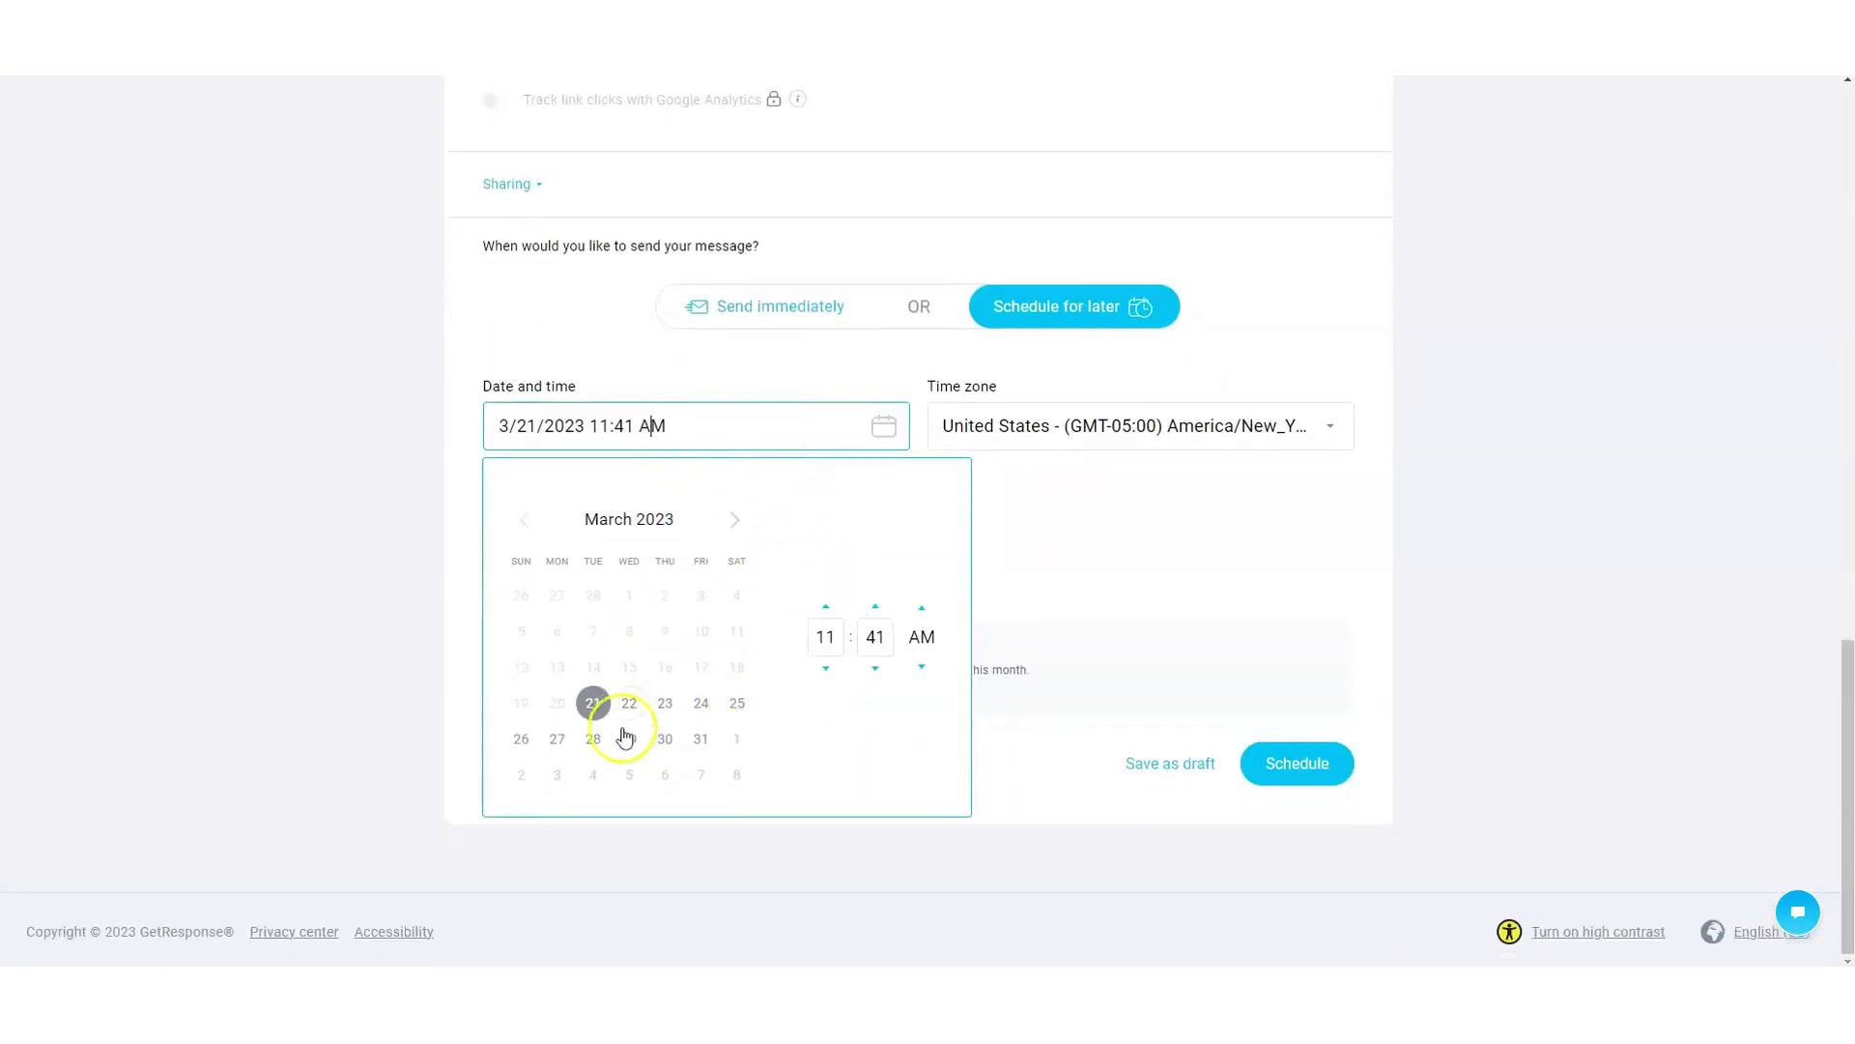
pyautogui.click(666, 705)
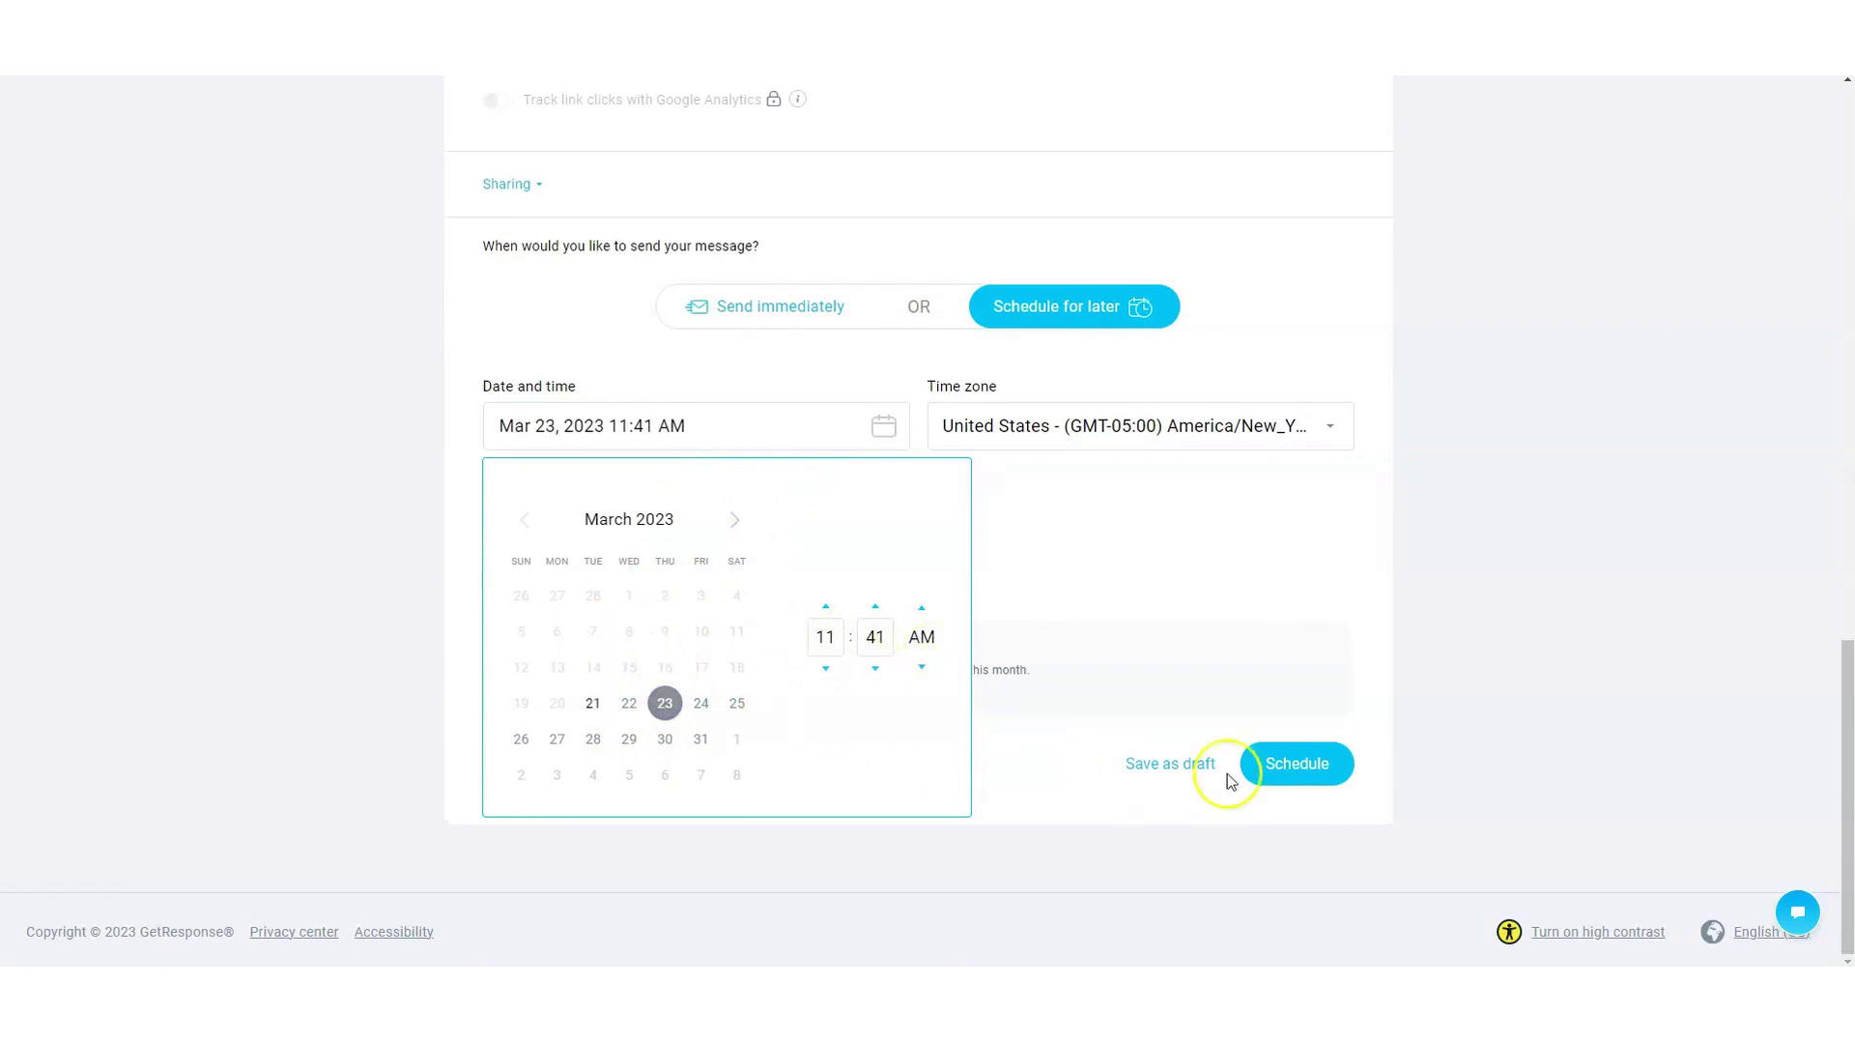
pyautogui.click(1291, 763)
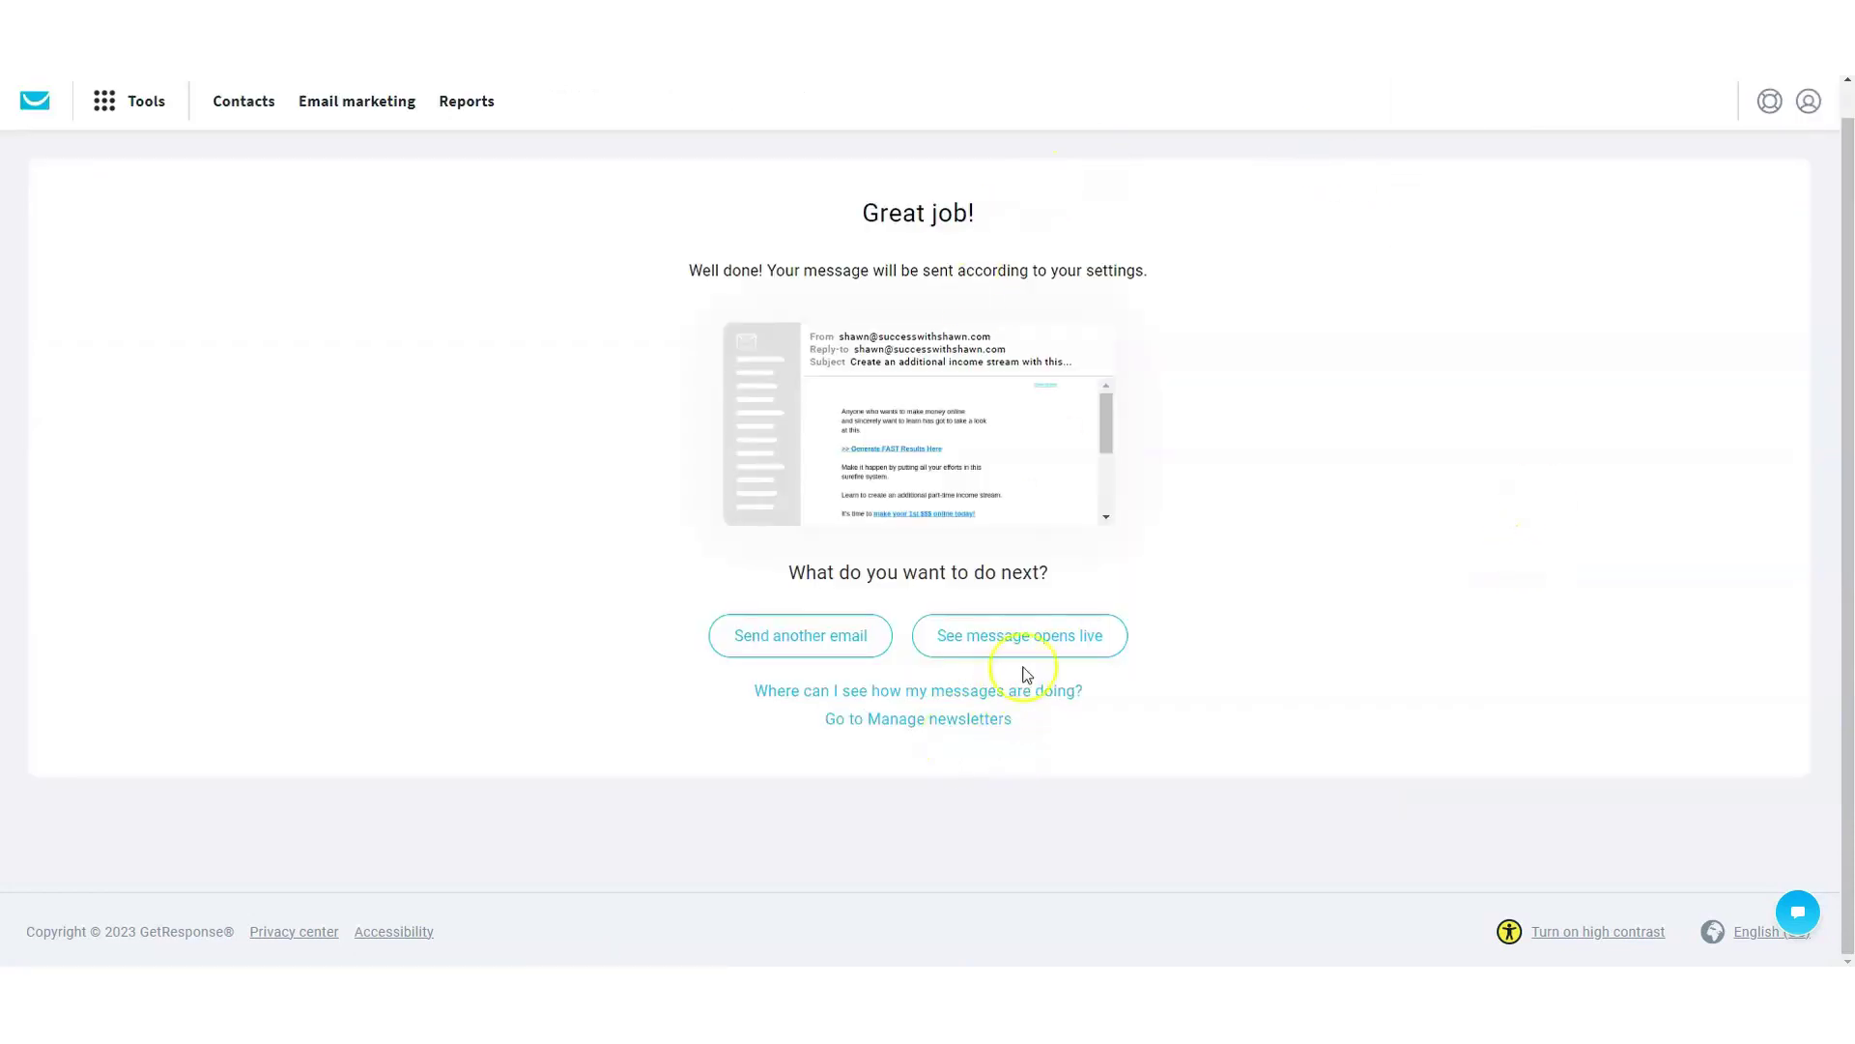
pyautogui.click(929, 719)
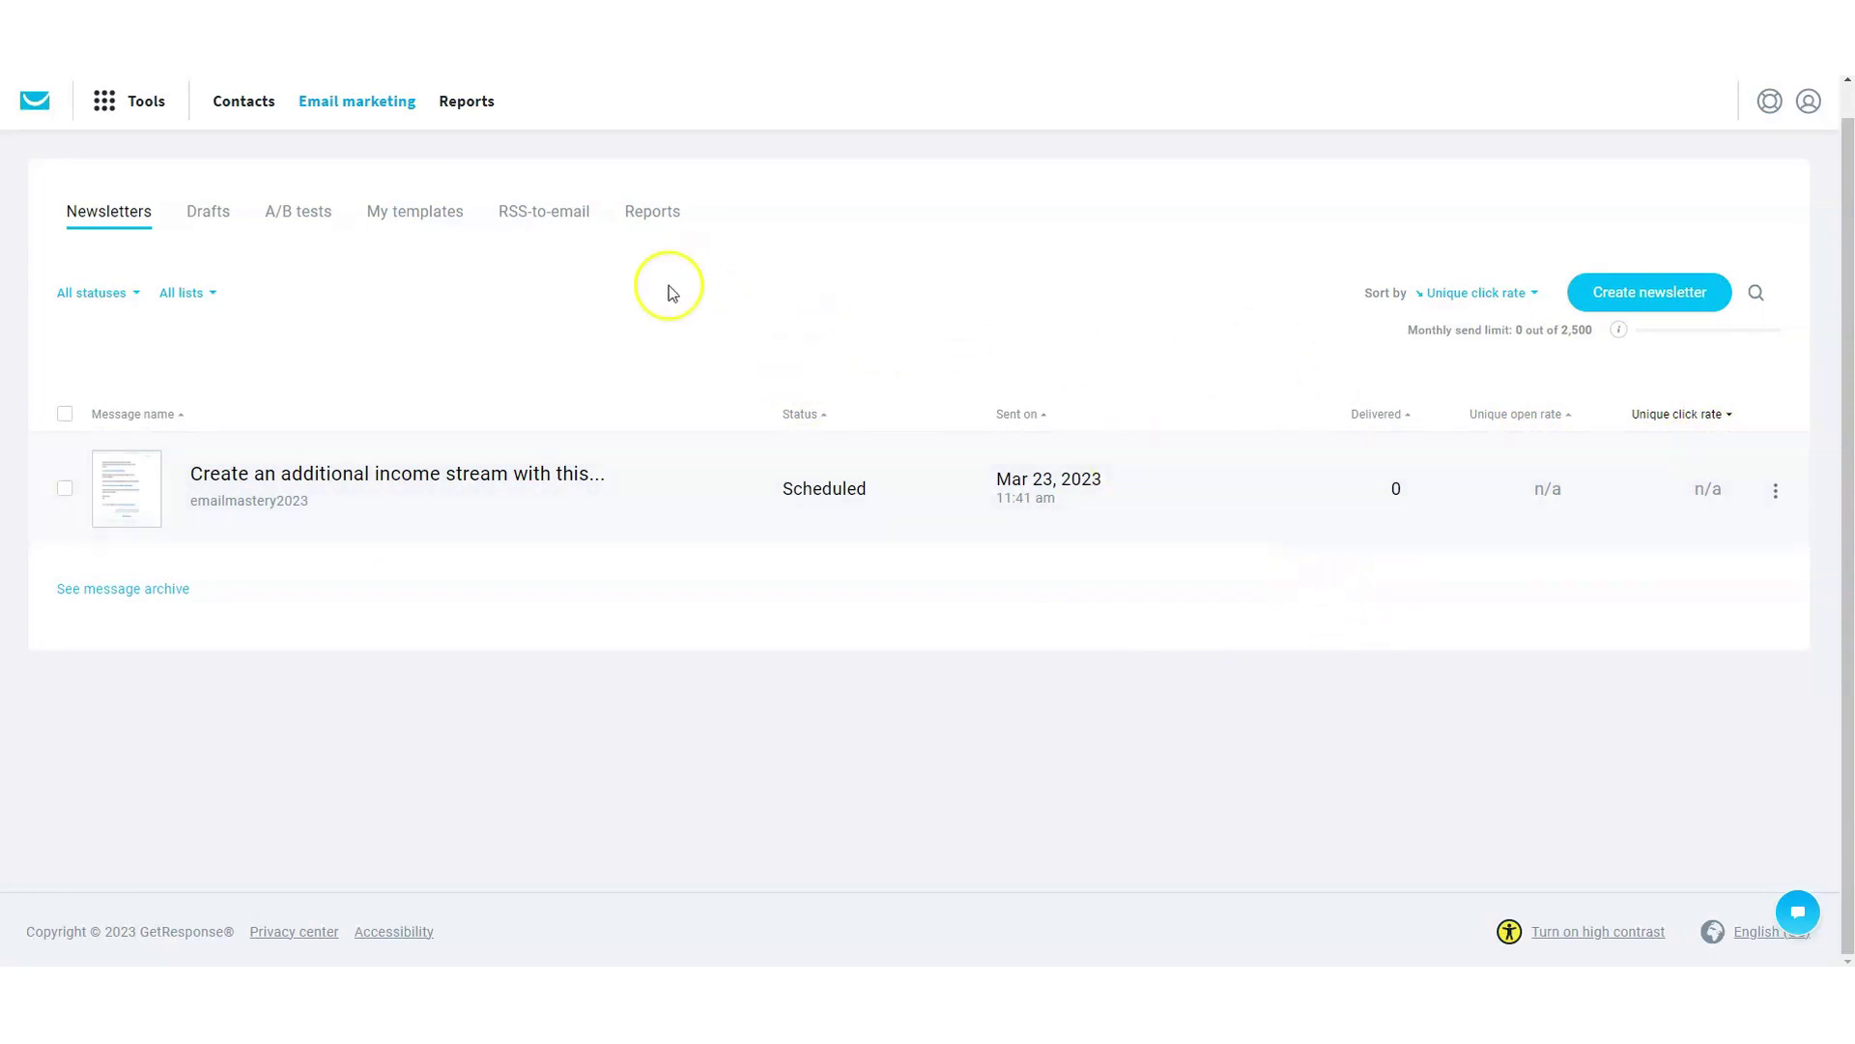
# - Create a new automation workflow from scratch and go through the introduction slides
pyautogui.click(104, 106)
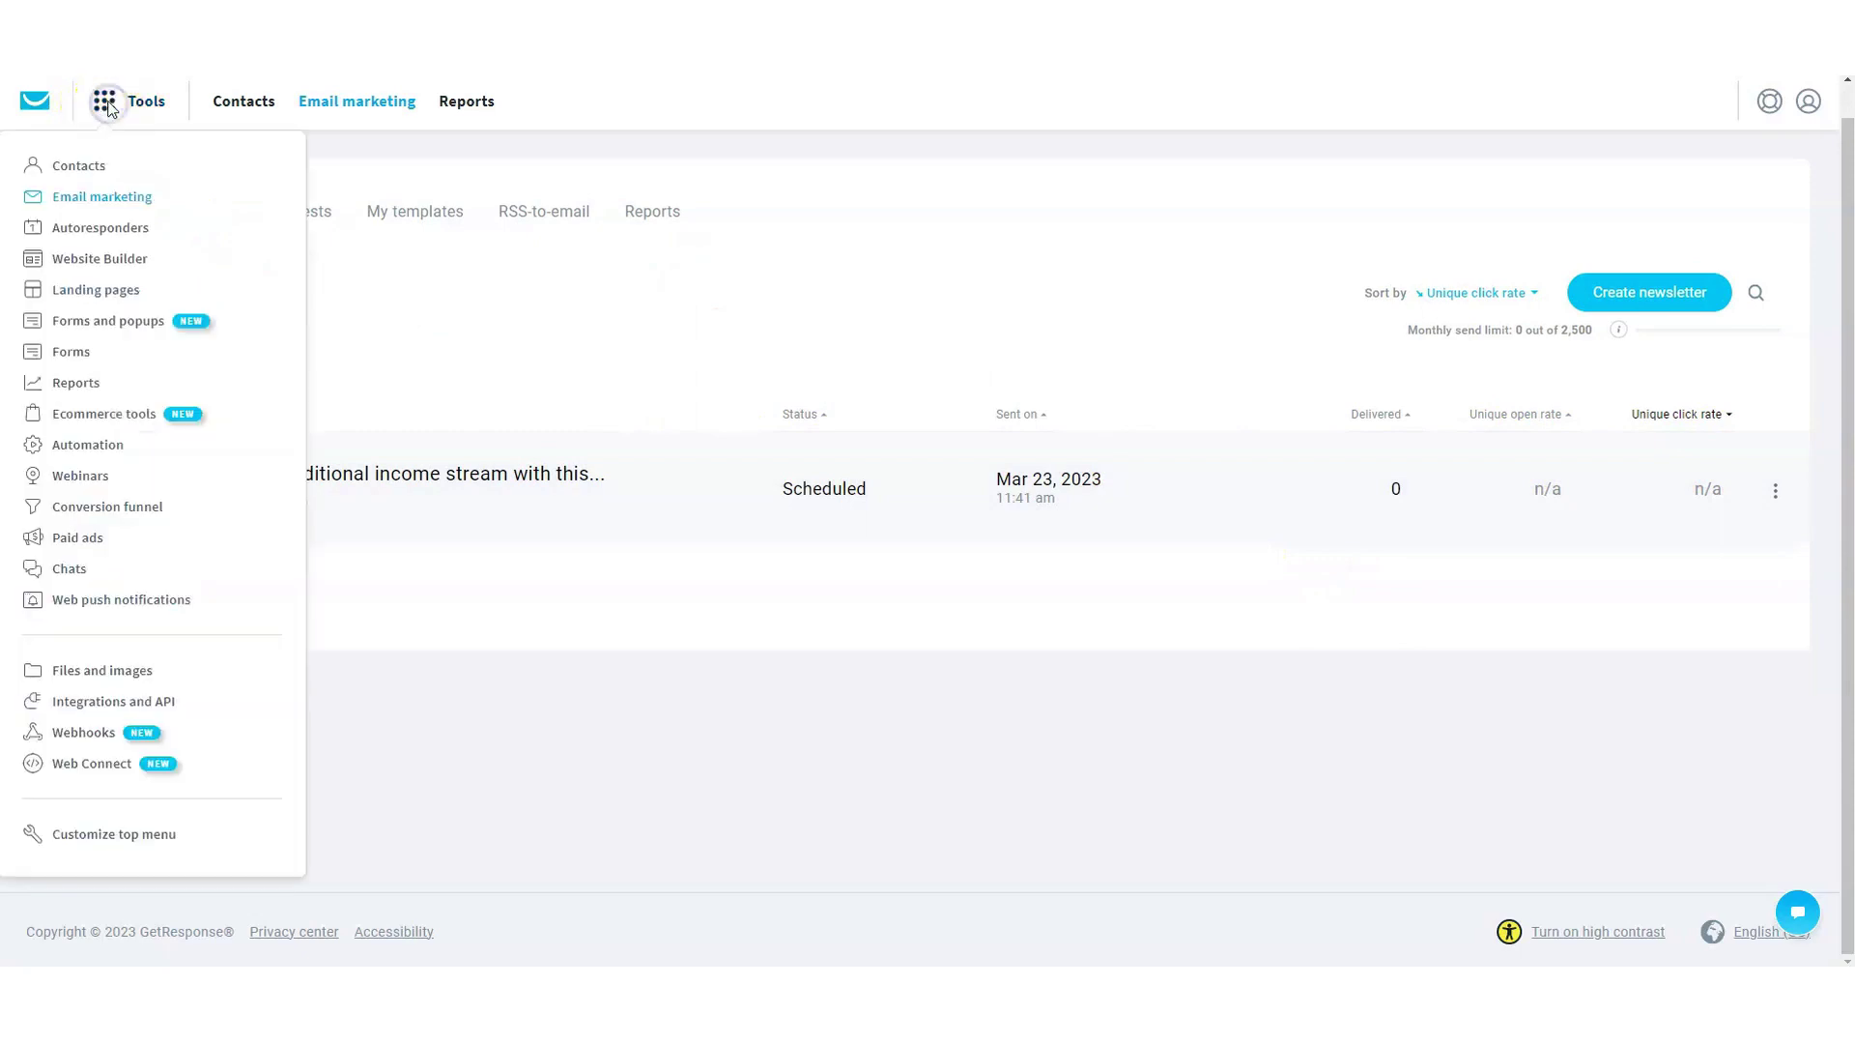
pyautogui.click(97, 447)
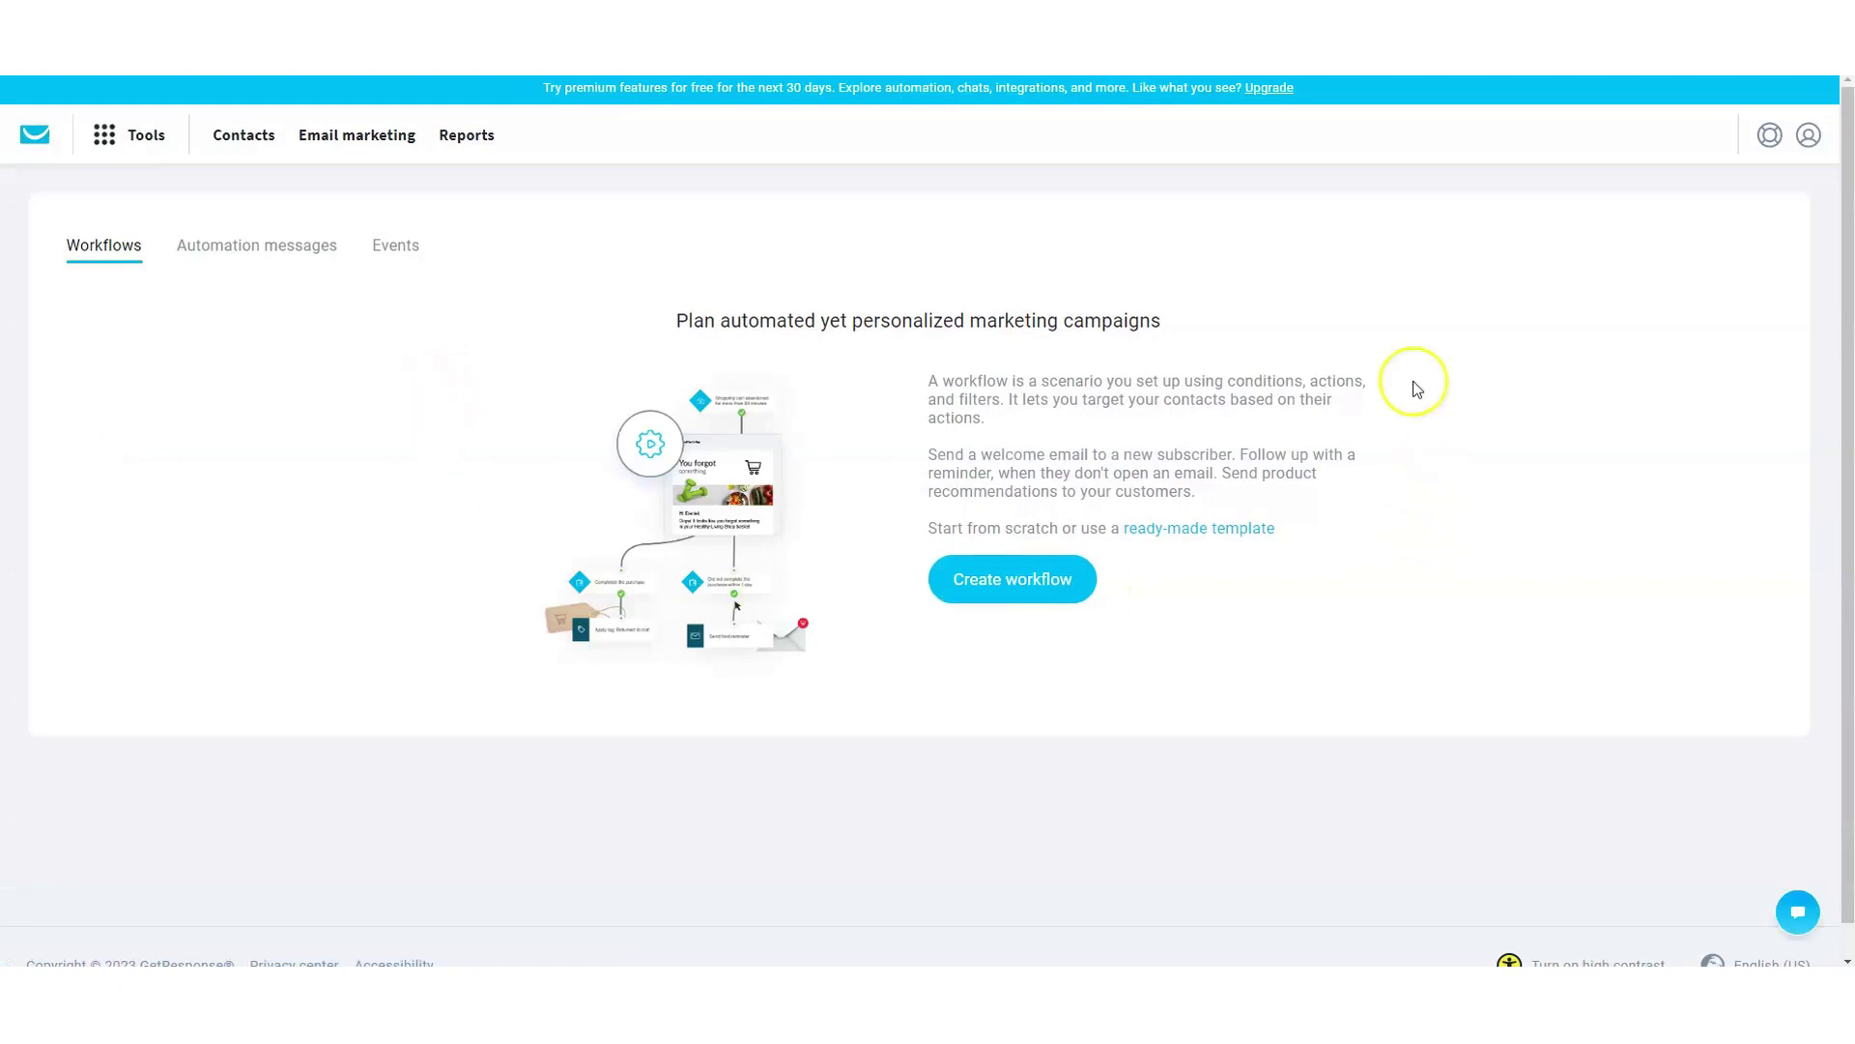
pyautogui.click(997, 597)
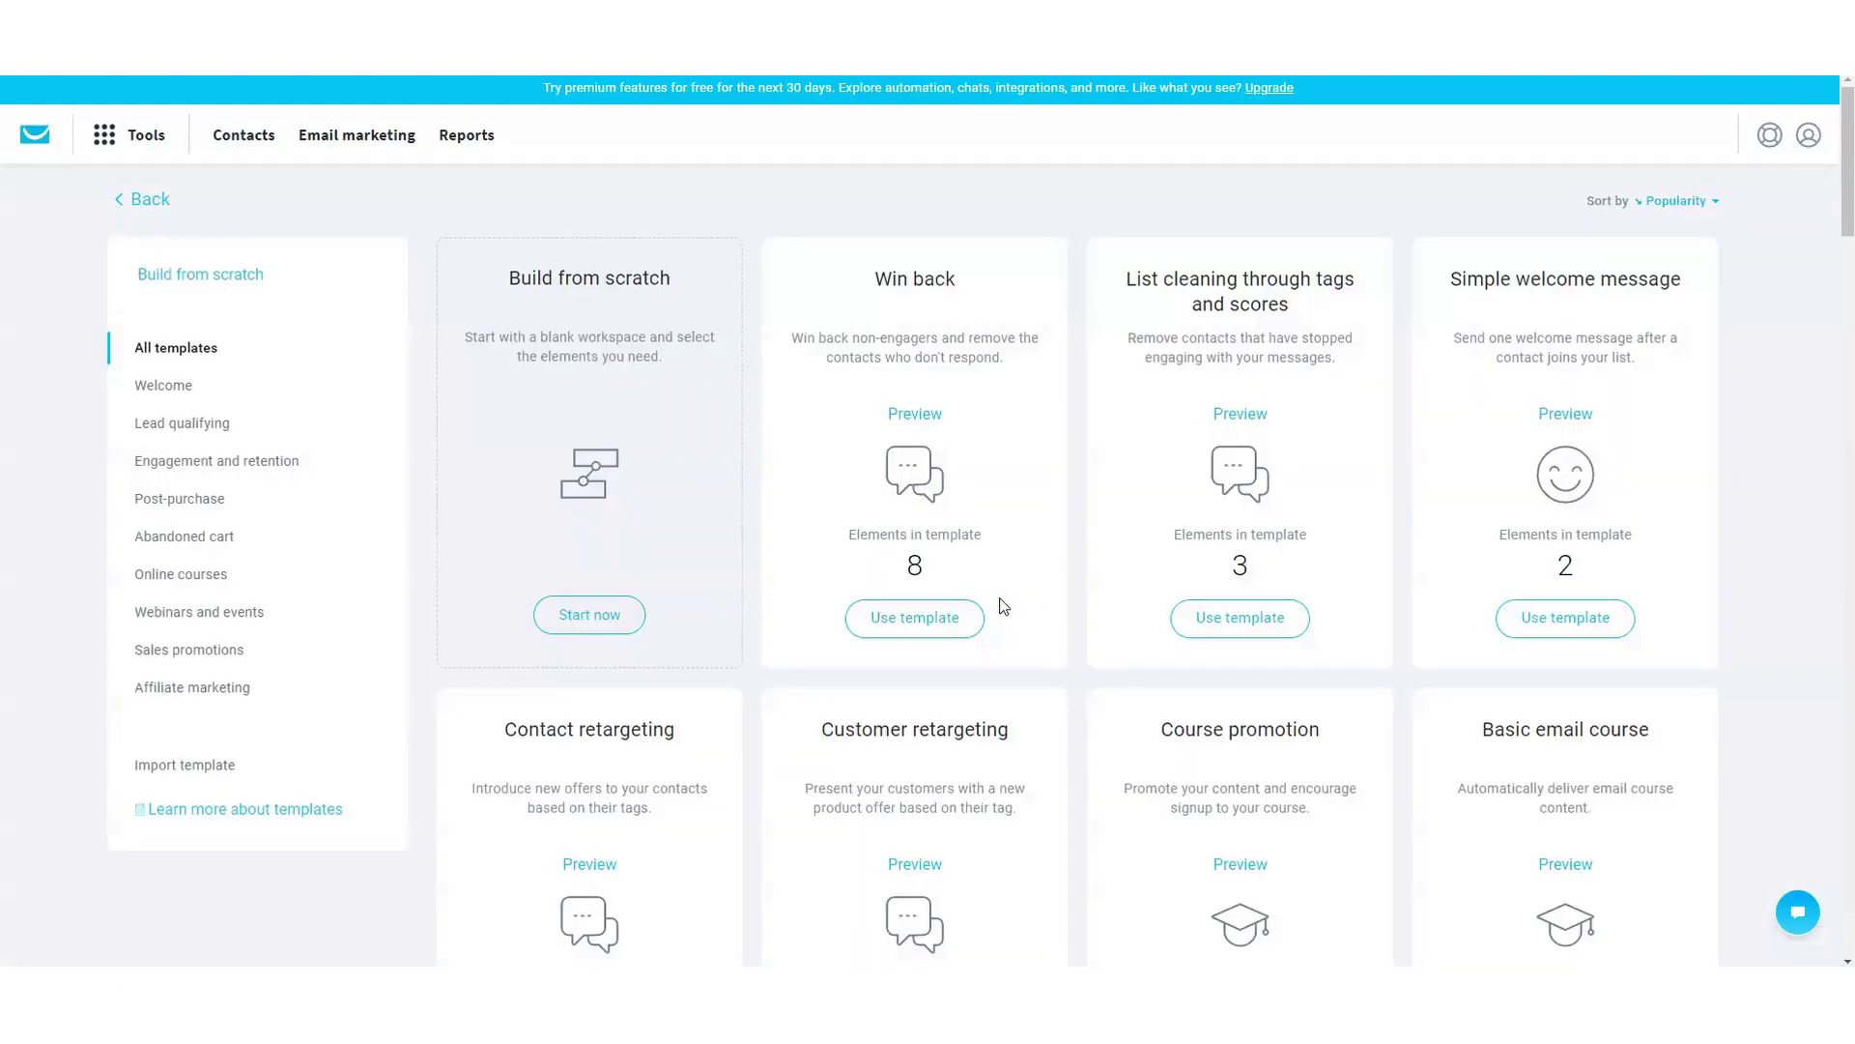
pyautogui.click(594, 618)
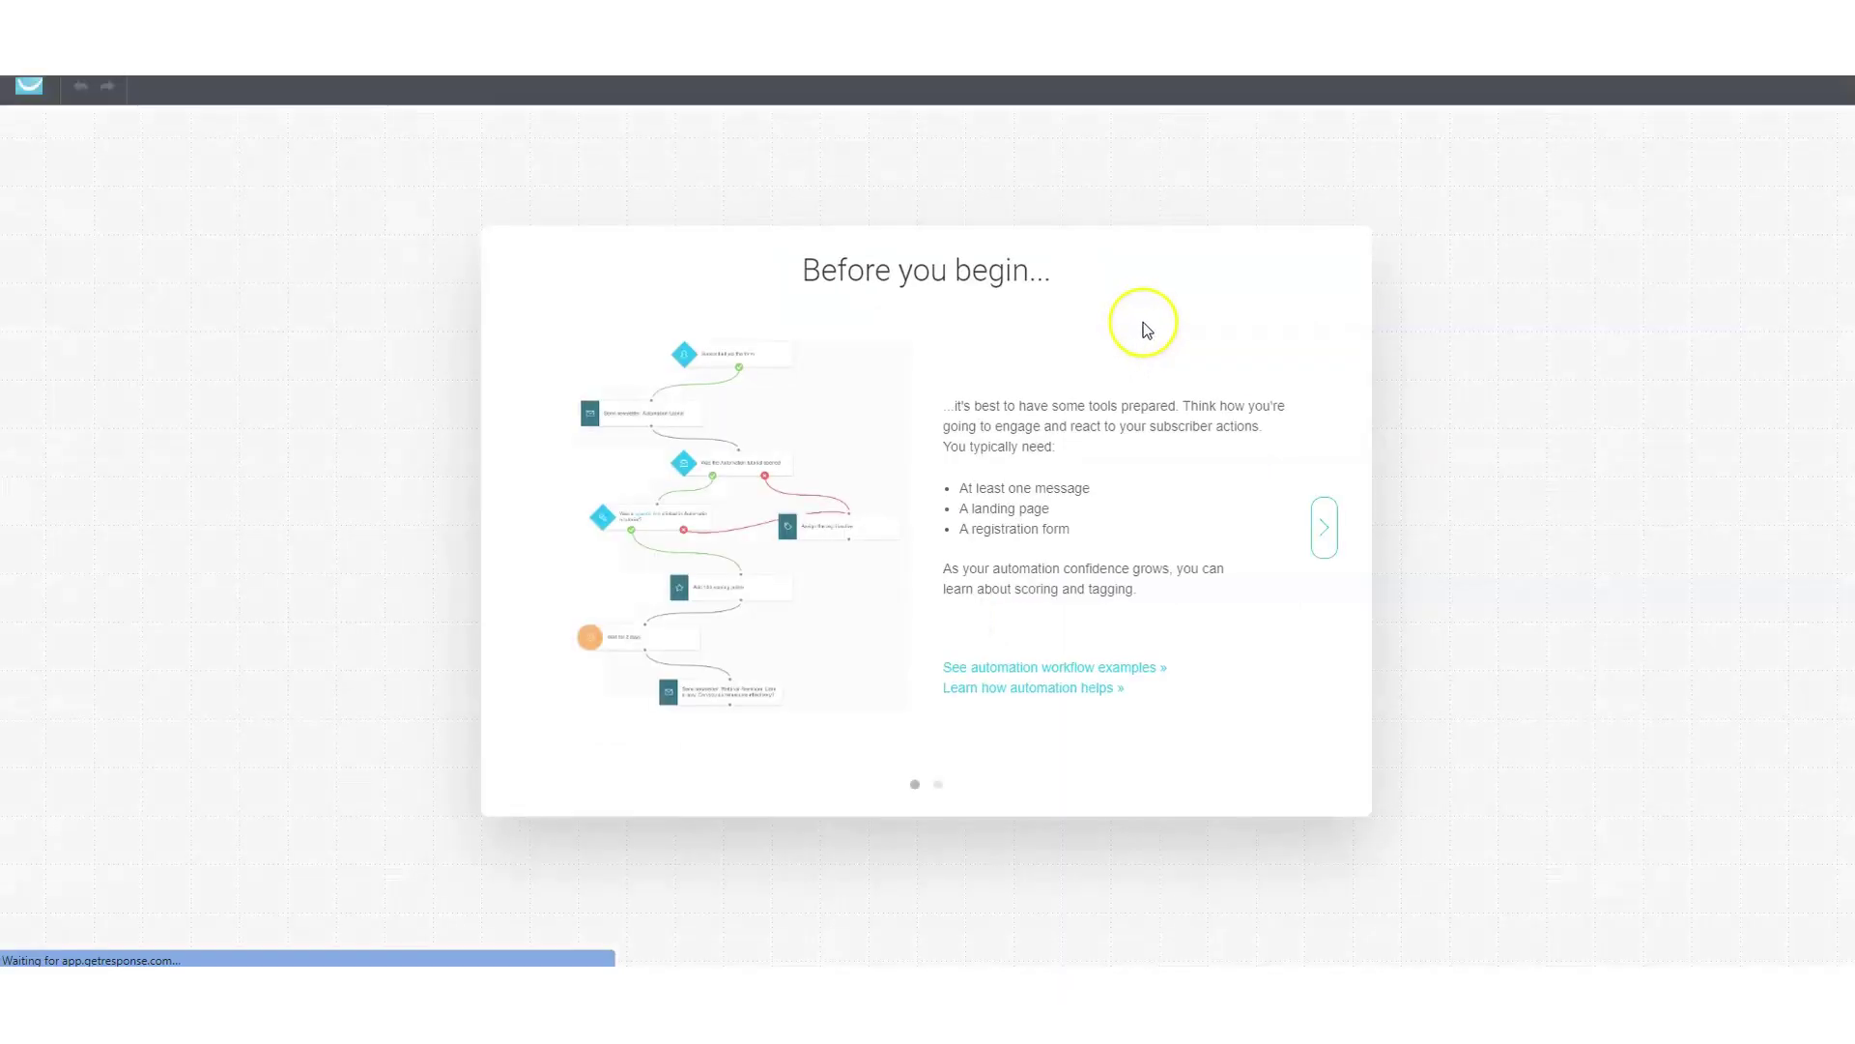
pyautogui.click(1324, 527)
pyautogui.click(1325, 527)
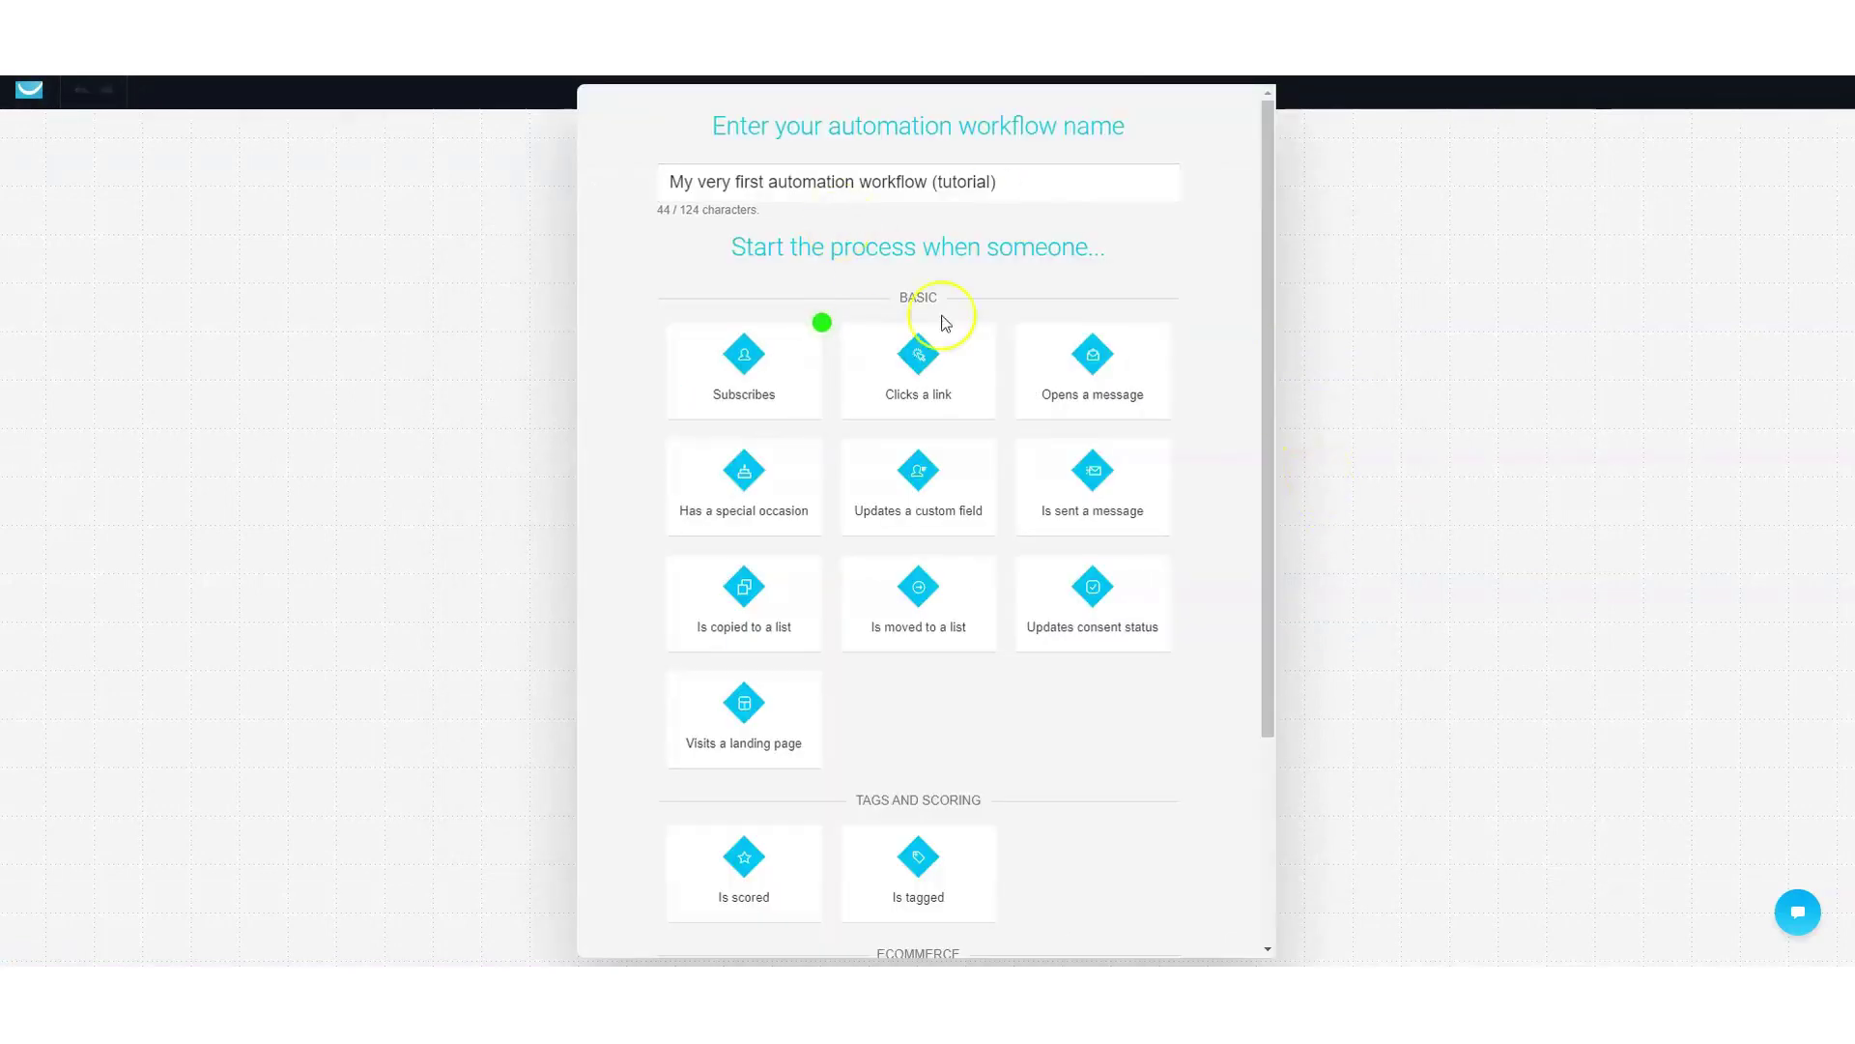
# - Name the workflow "Automation AR" and start it with the Subscribes condition
pyautogui.click(1006, 184)
pyautogui.tripleClick(1006, 183)
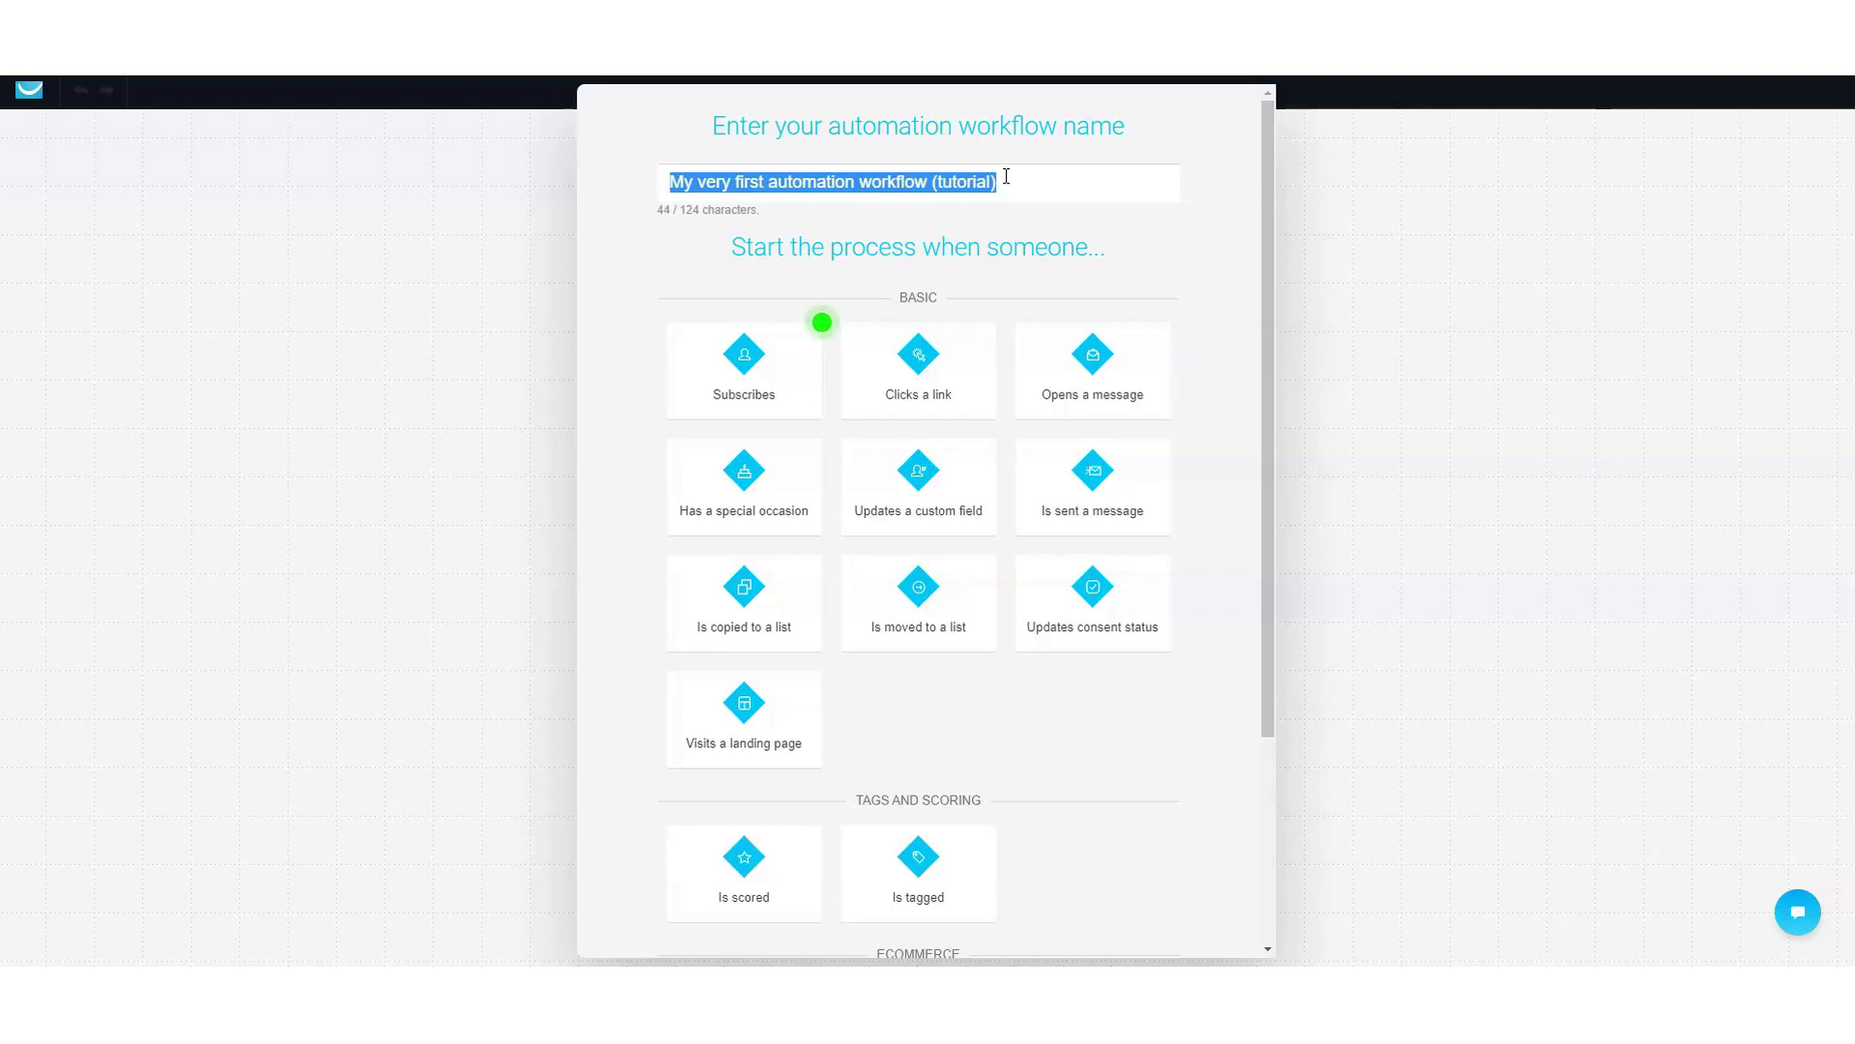
pyautogui.write('Au')
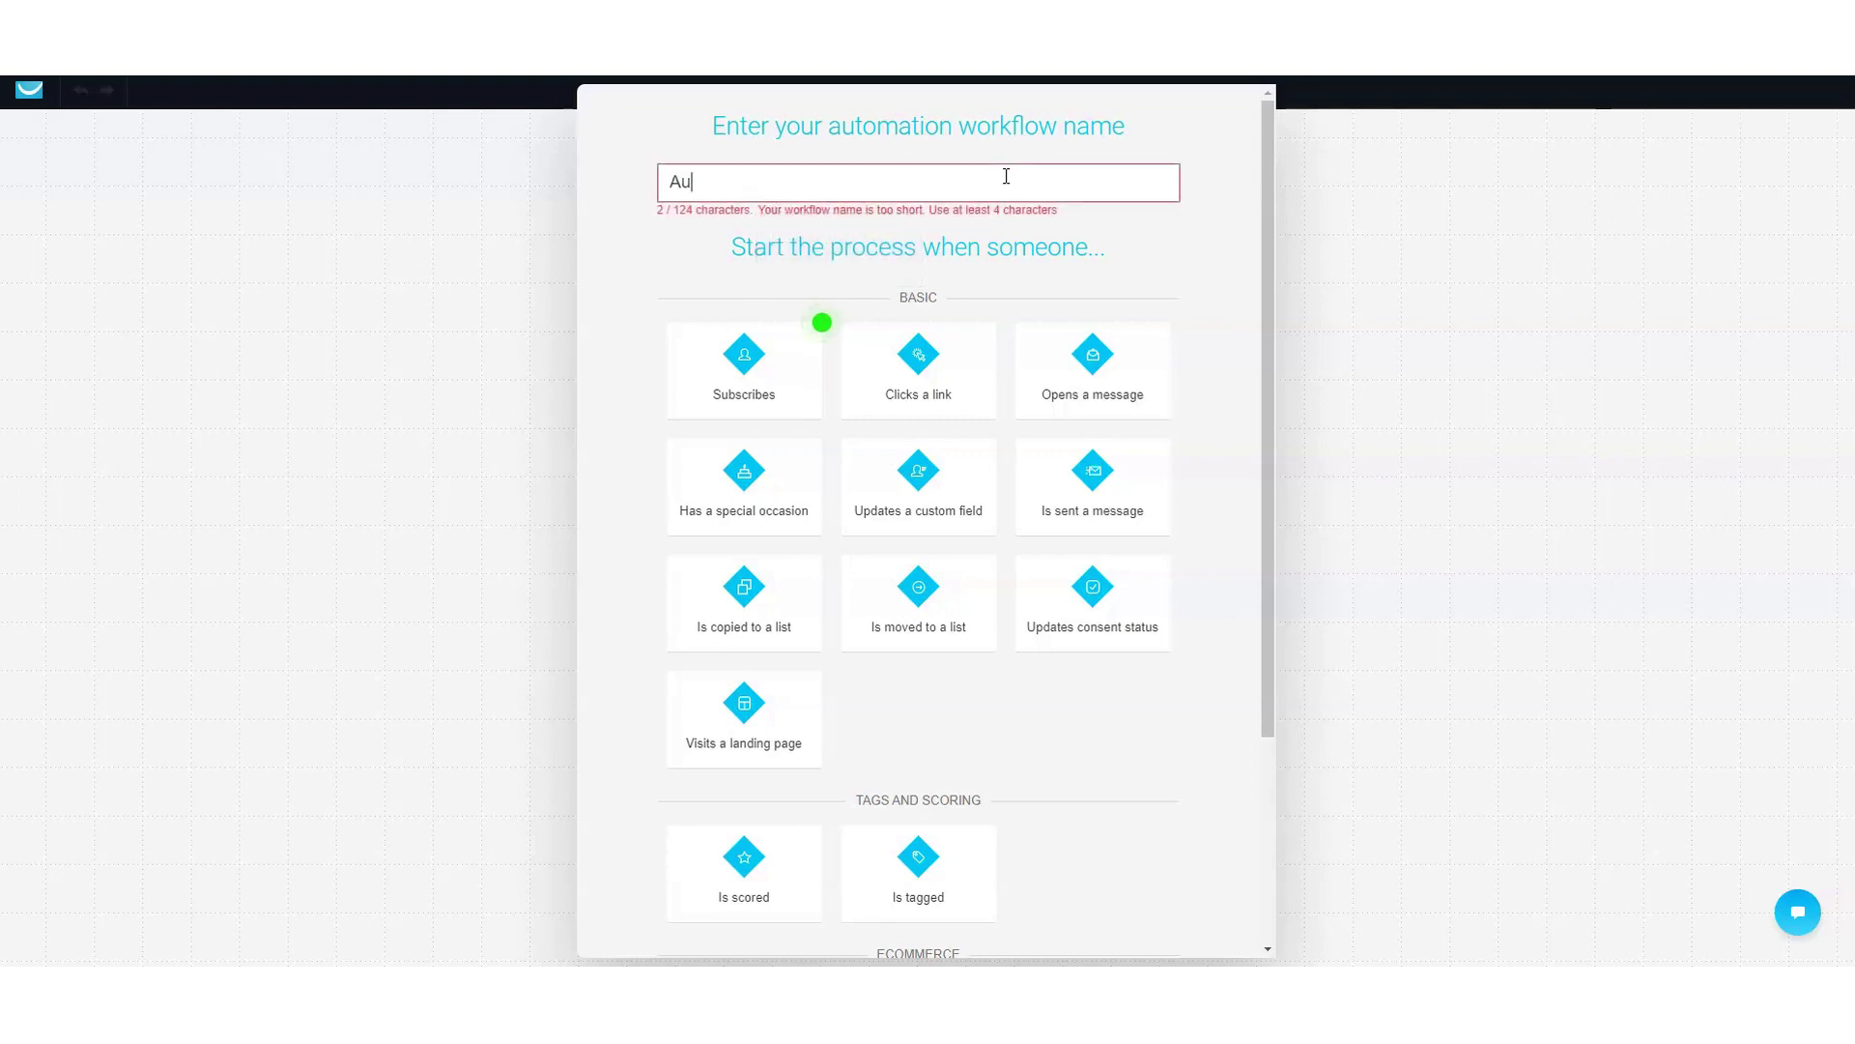
pyautogui.write('toma')
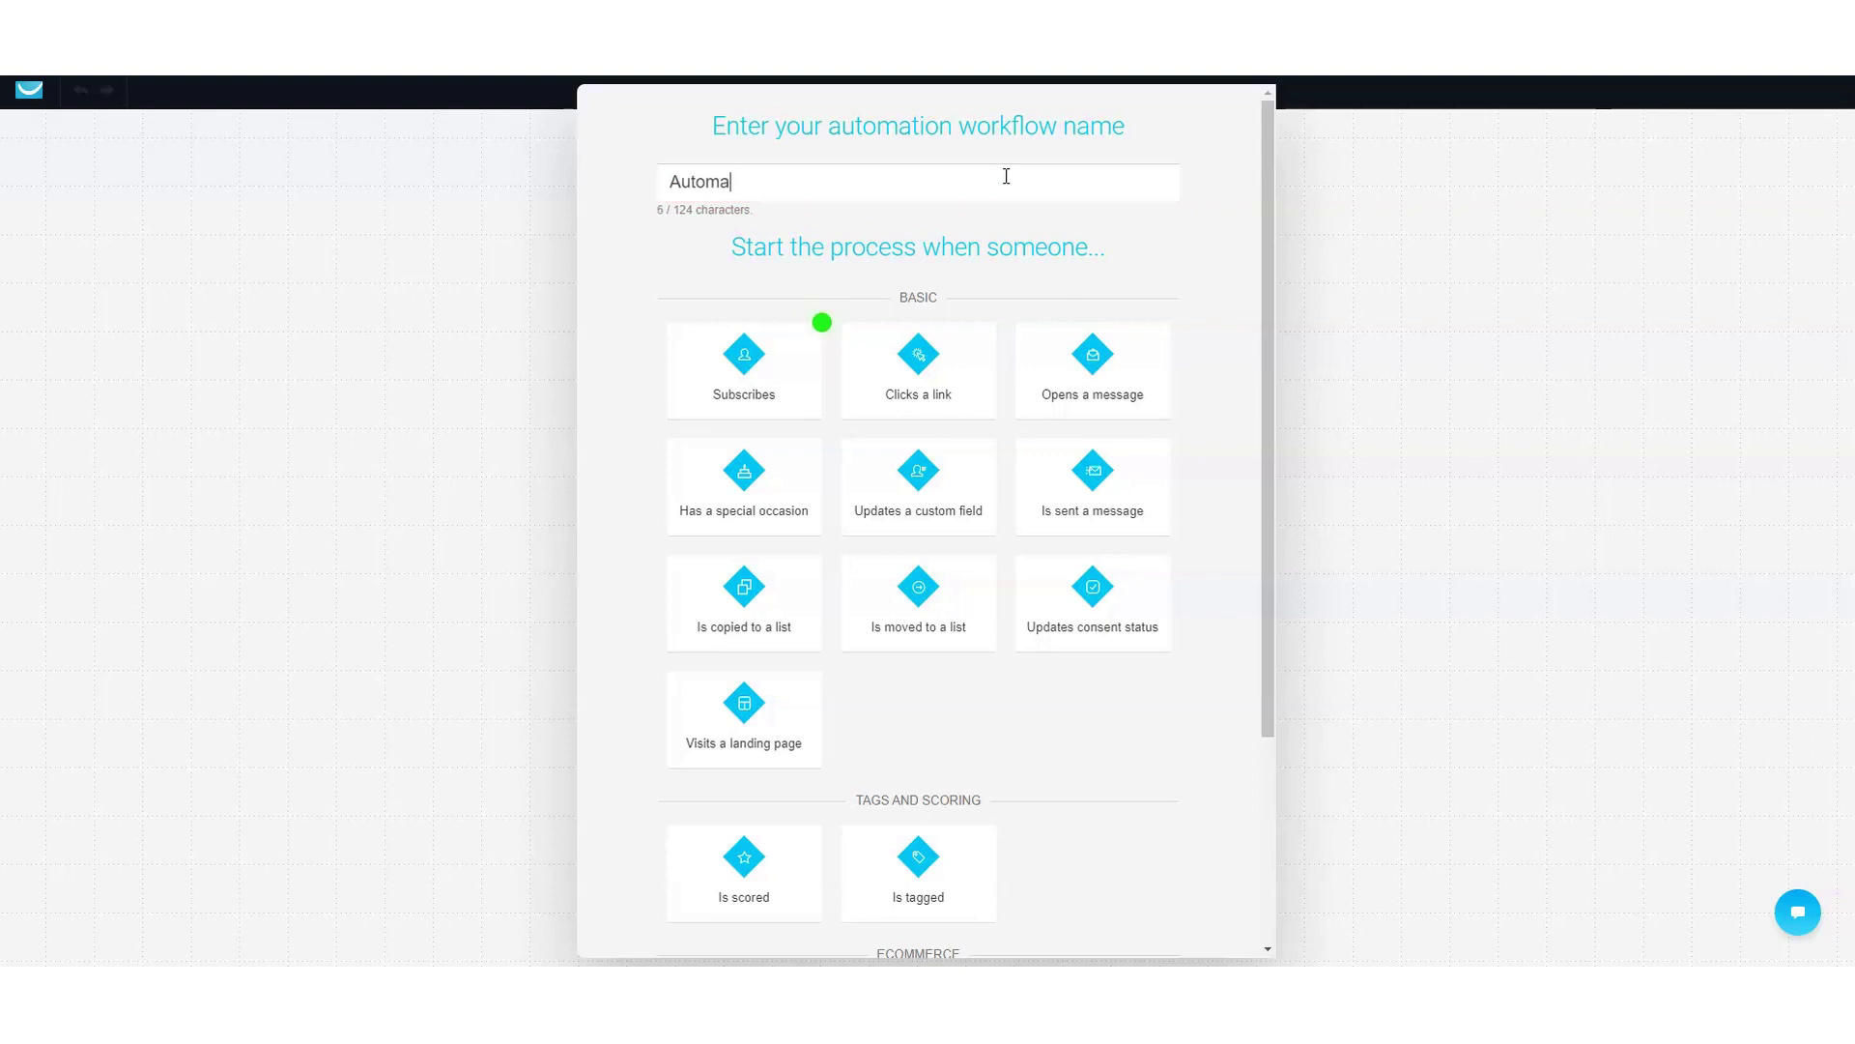
pyautogui.write('tion AR')
pyautogui.moveTo(683, 385)
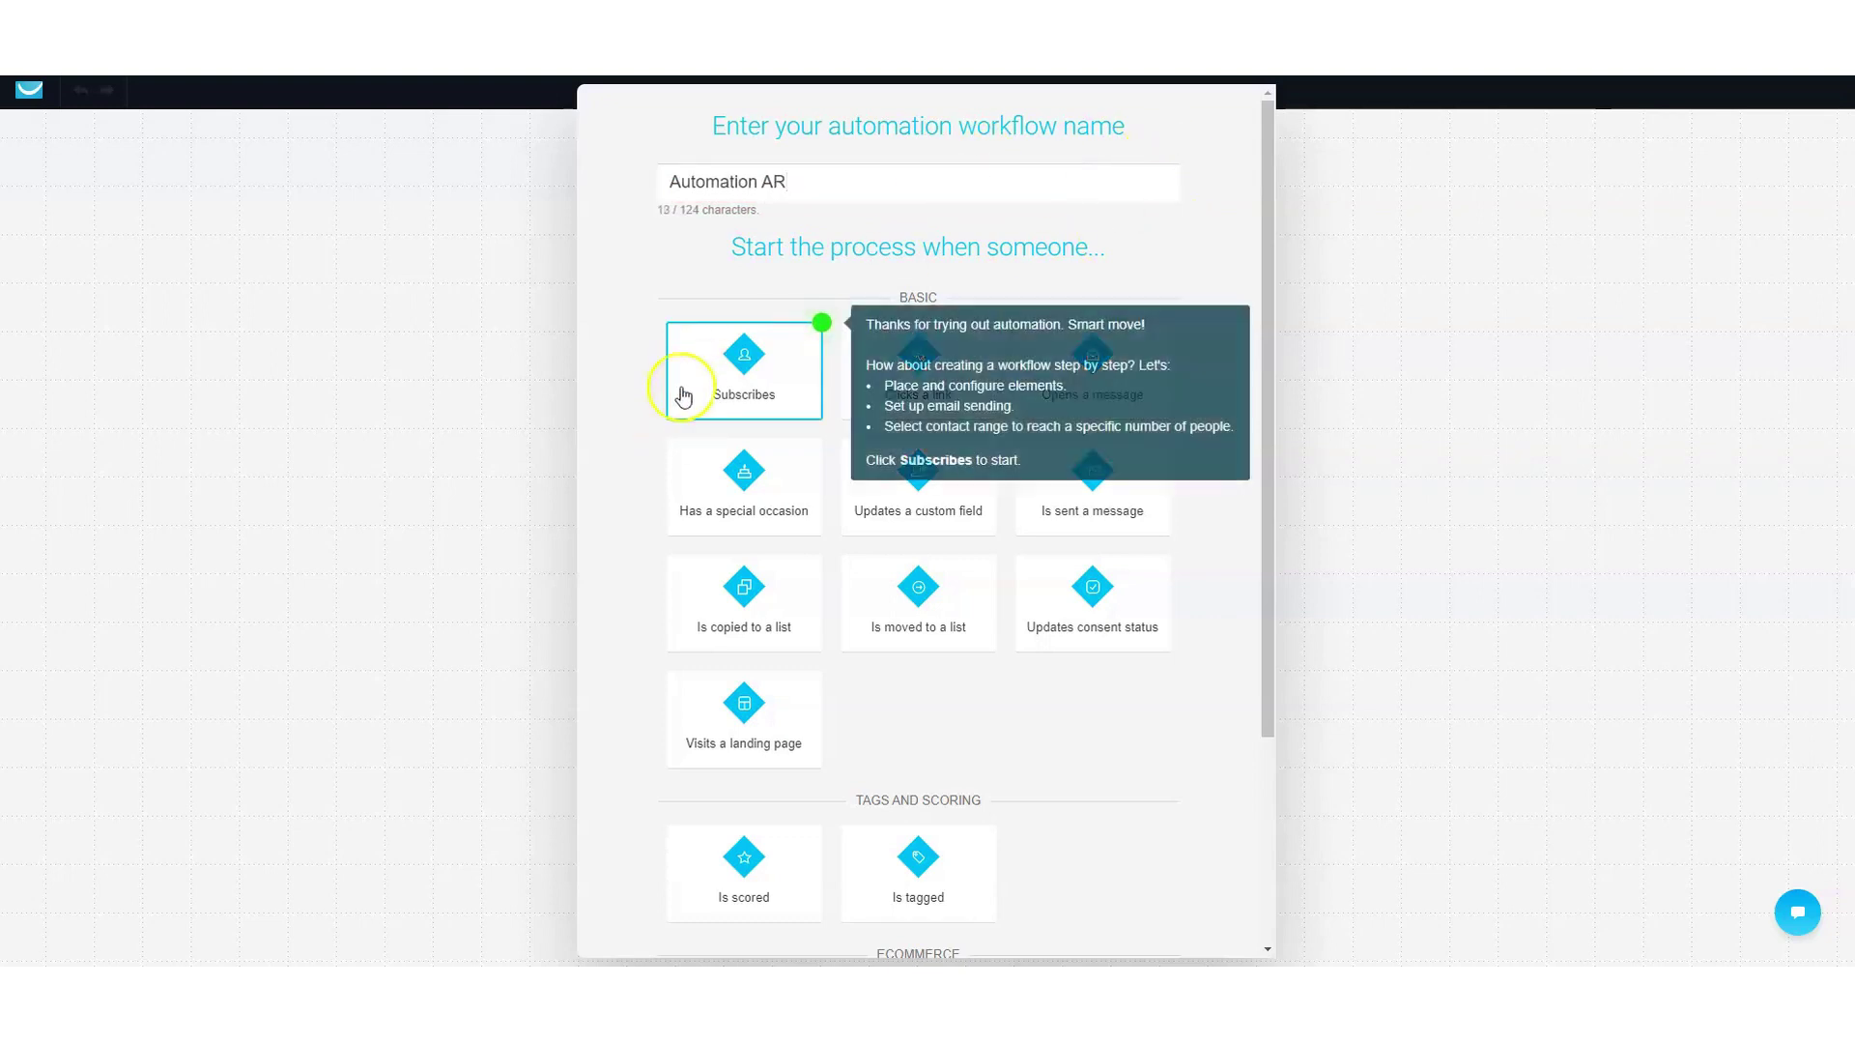
pyautogui.click(737, 377)
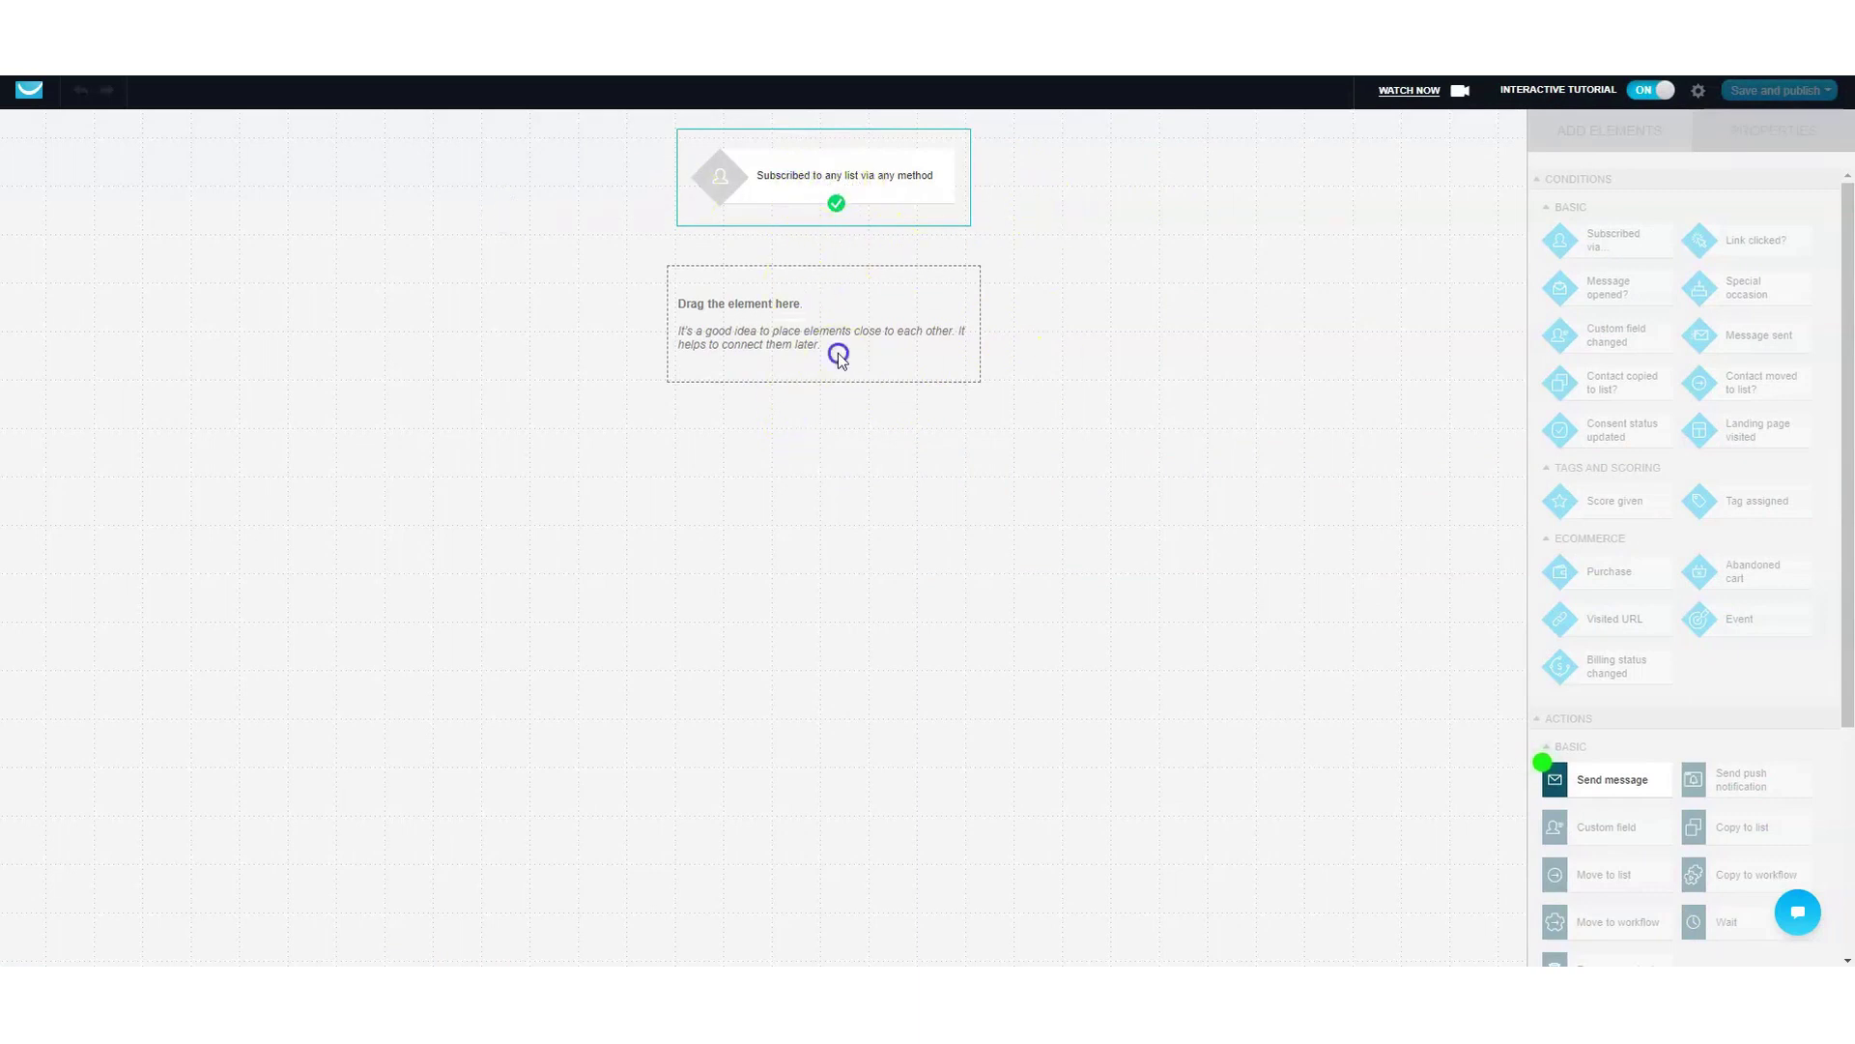
# - Turn off the interactive tutorial and limit the Subscribe condition to the specific list emailmastery2023
pyautogui.click(1664, 93)
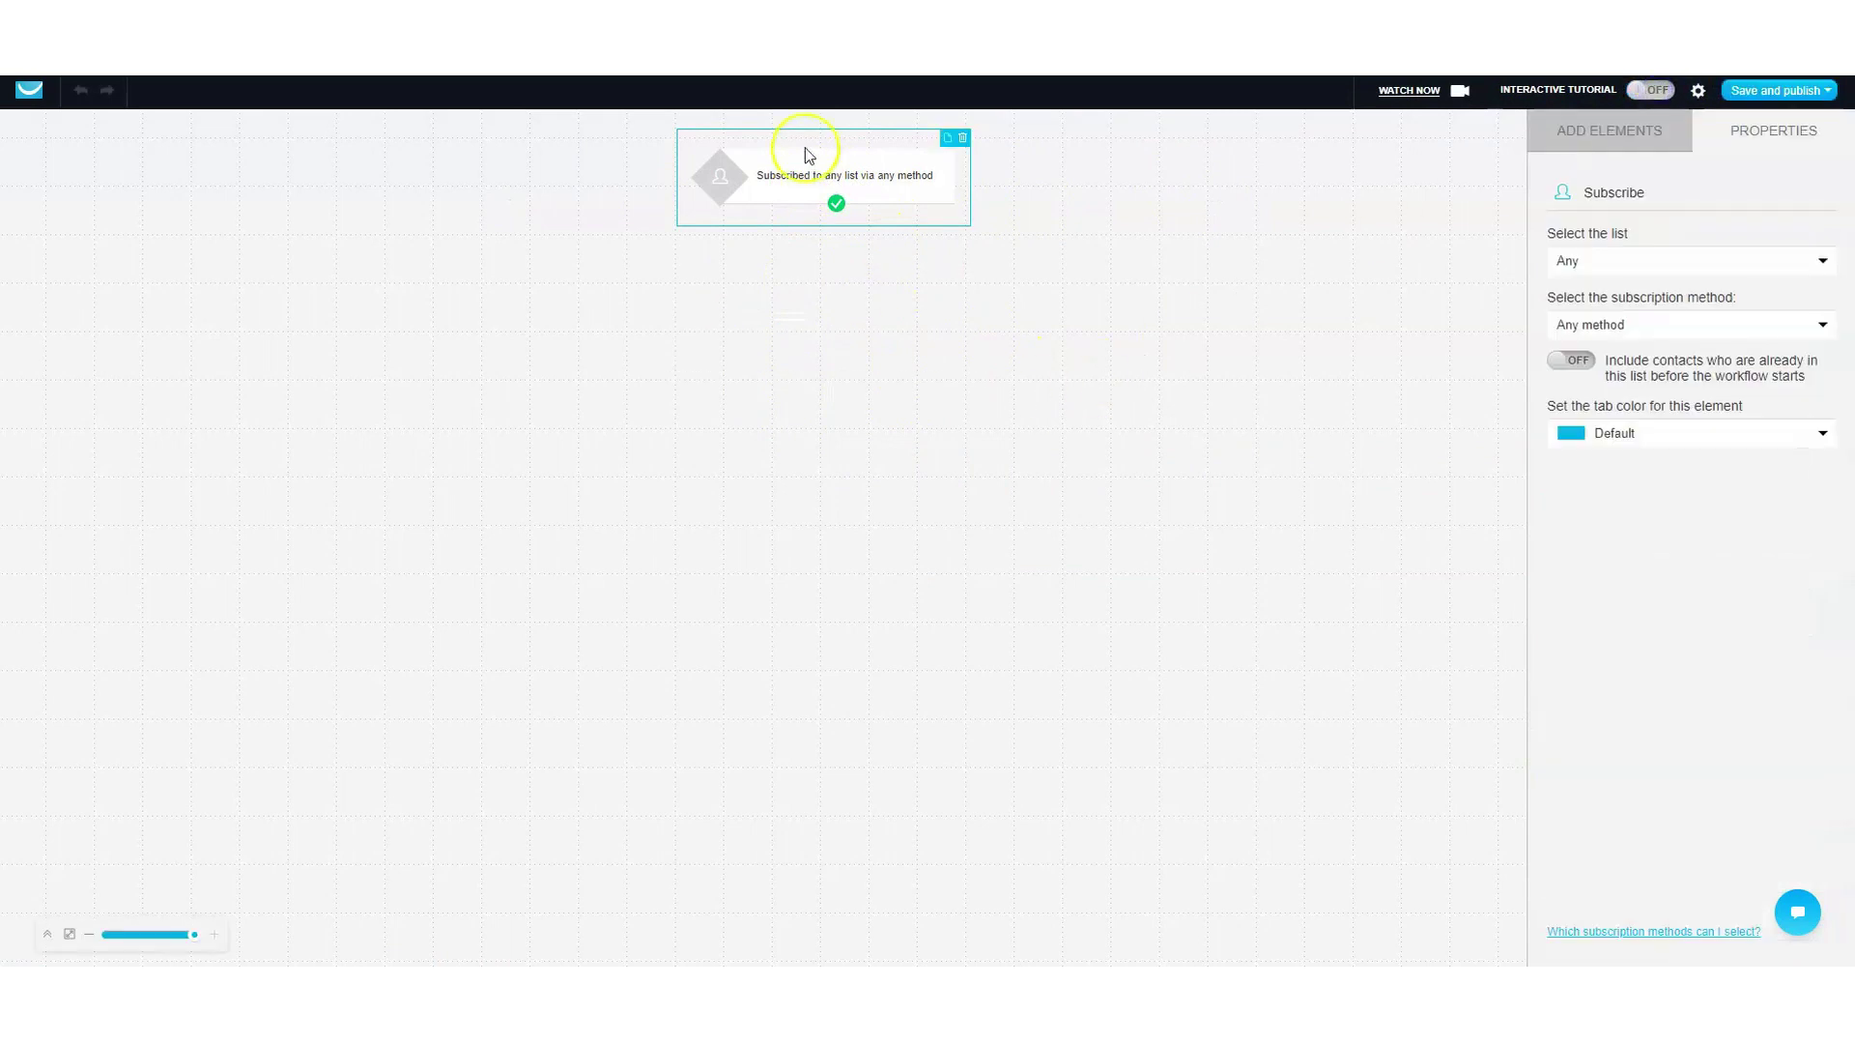
pyautogui.click(1628, 267)
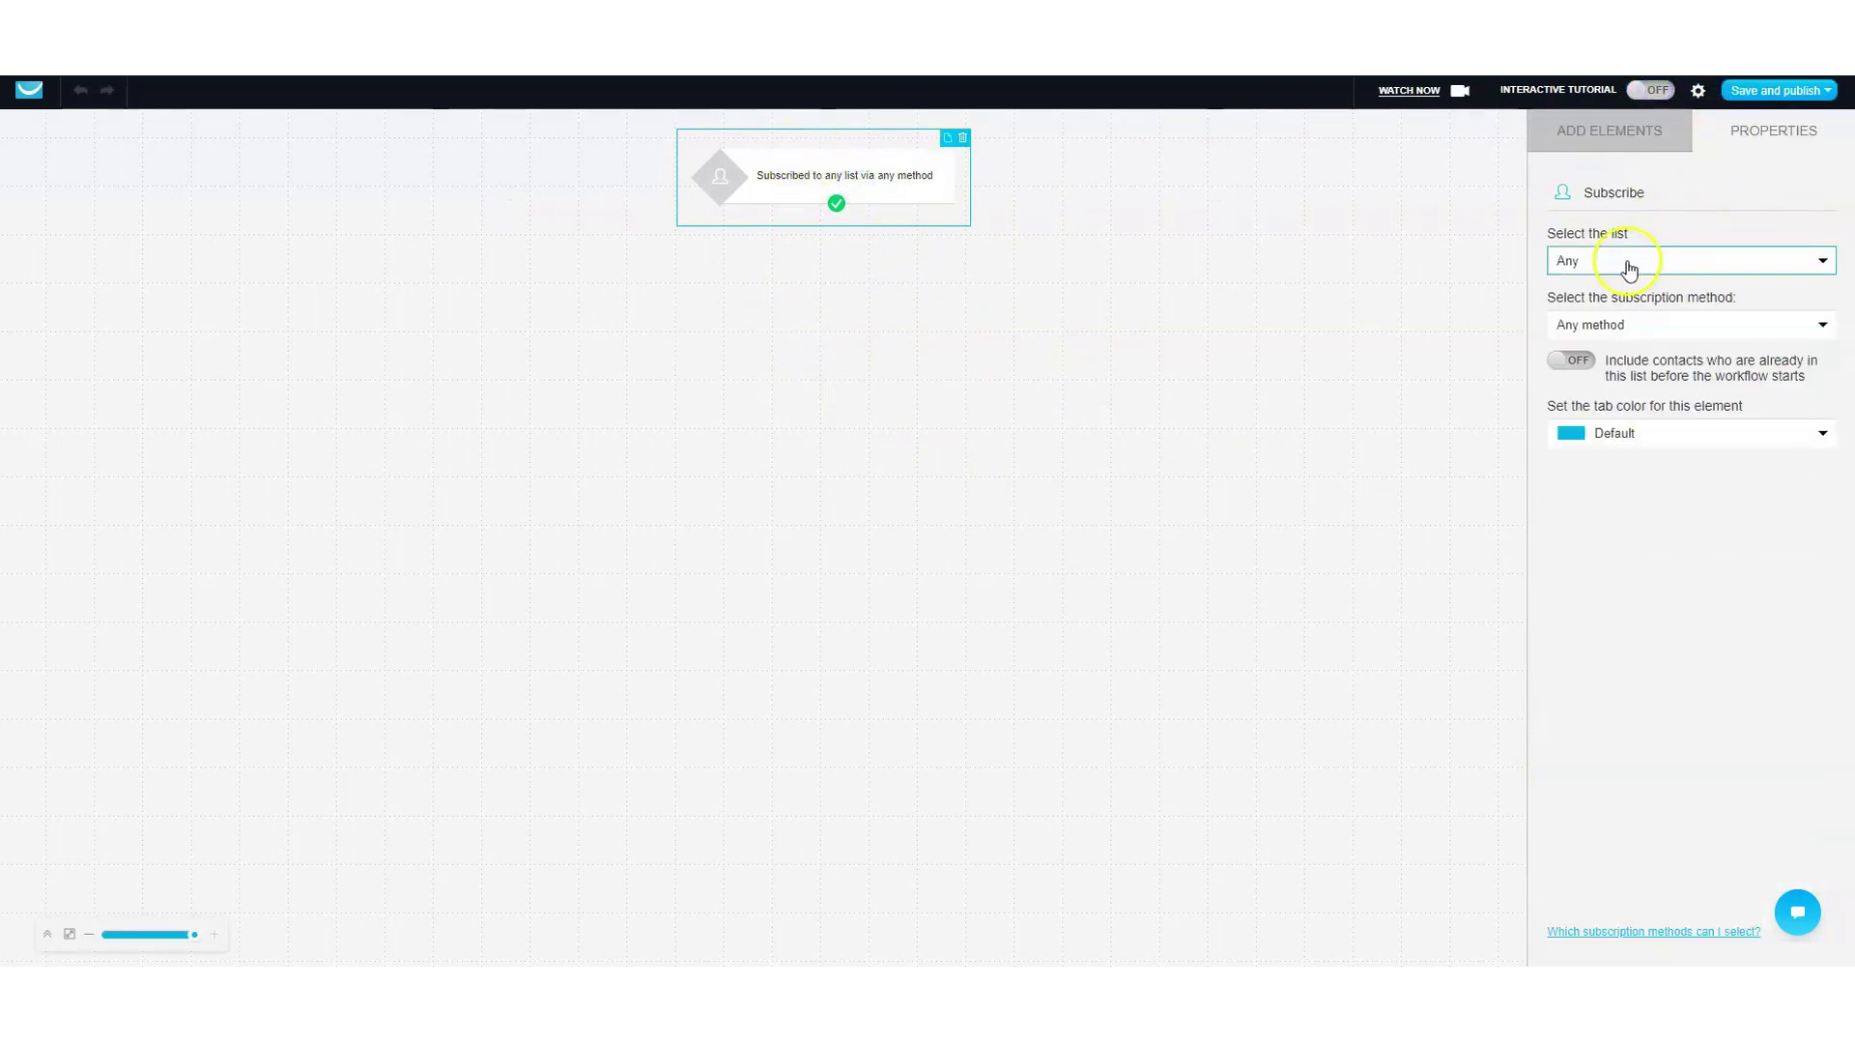
pyautogui.click(1632, 315)
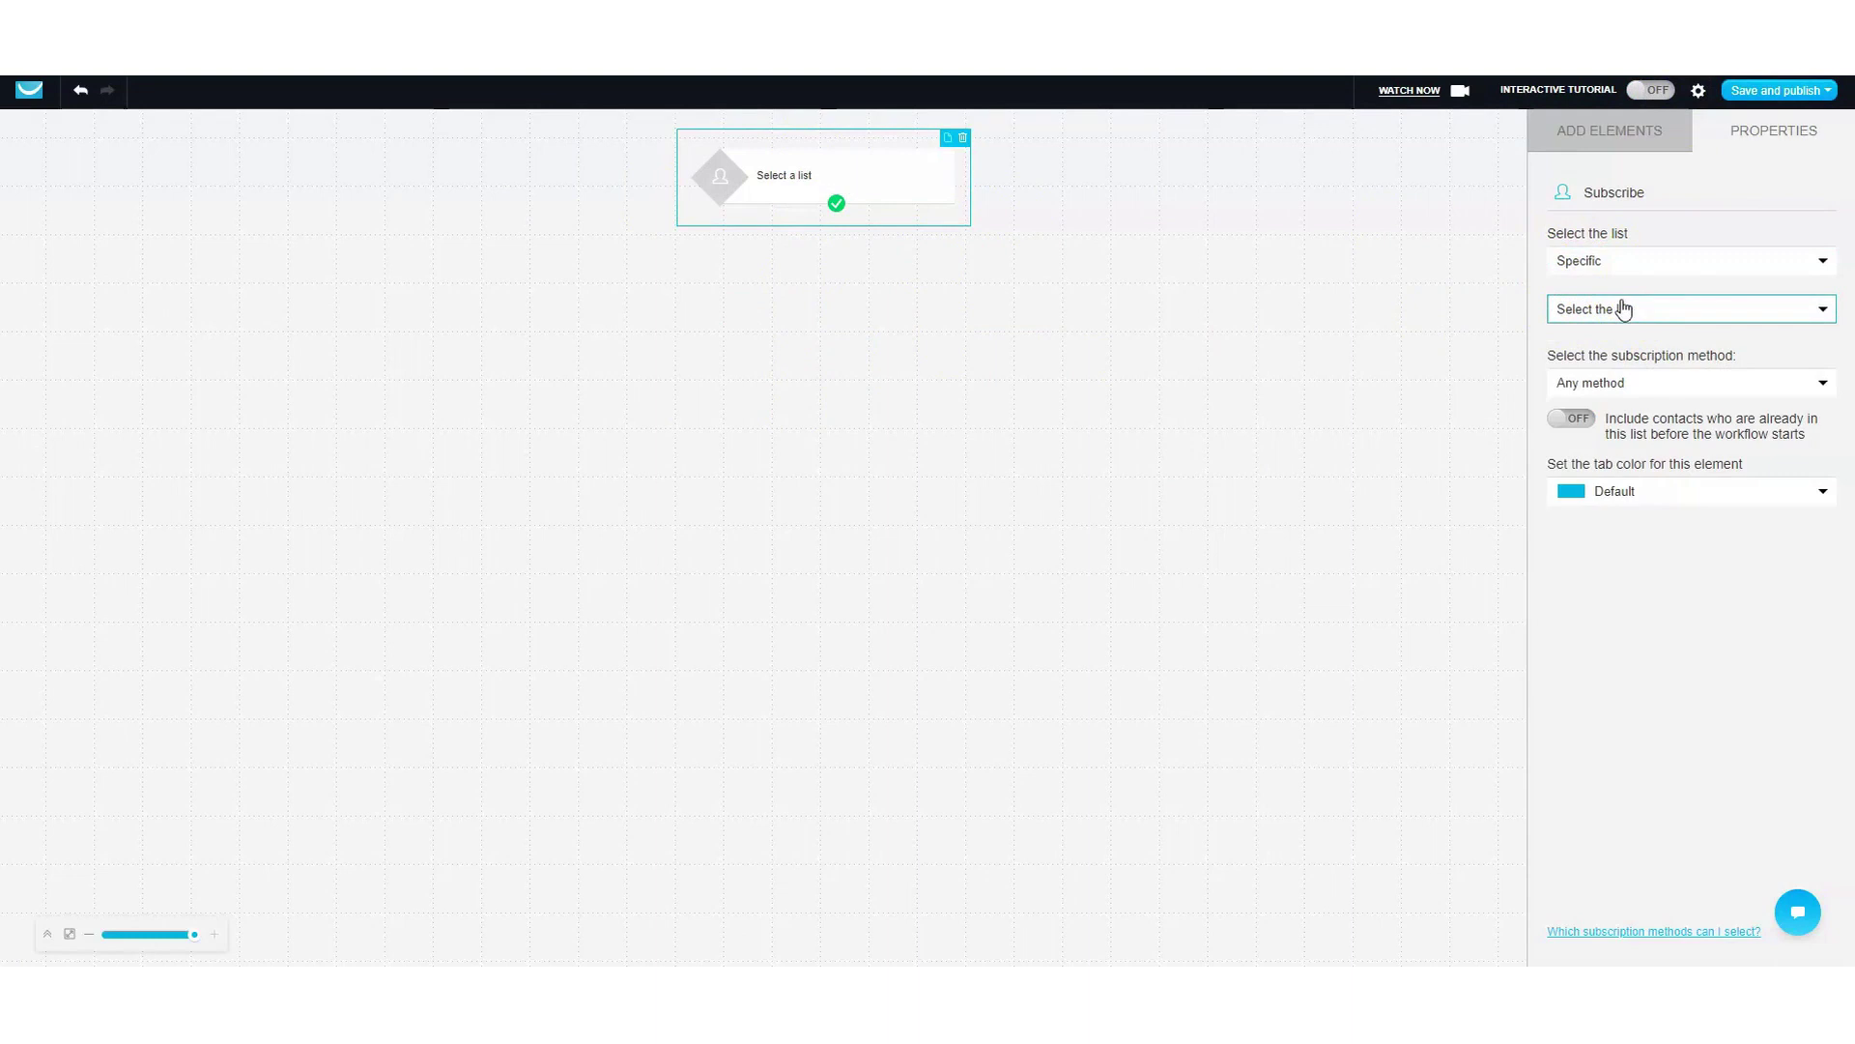
pyautogui.click(1625, 312)
pyautogui.click(1639, 365)
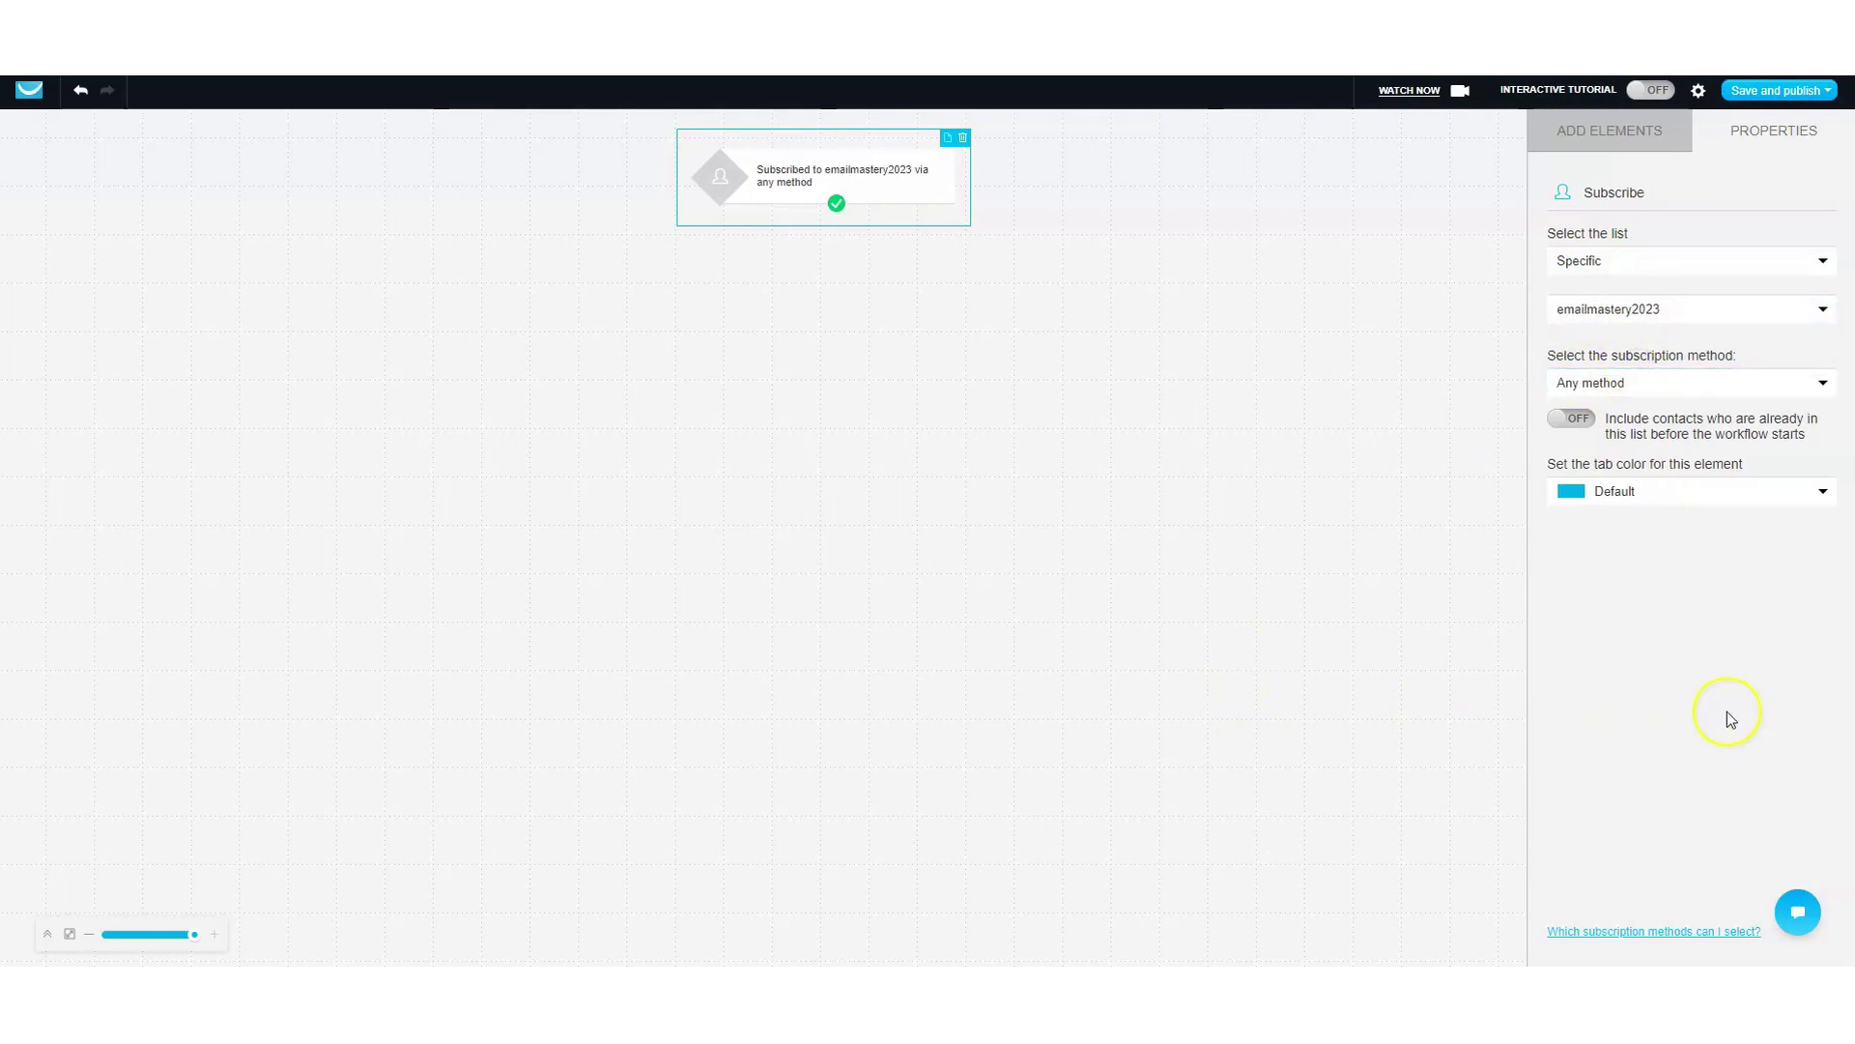
# - Move the Subscribe element to the upper-left corner of the workflow canvas
pyautogui.click(654, 190)
pyautogui.moveTo(877, 142); pyautogui.dragTo(38, 145)
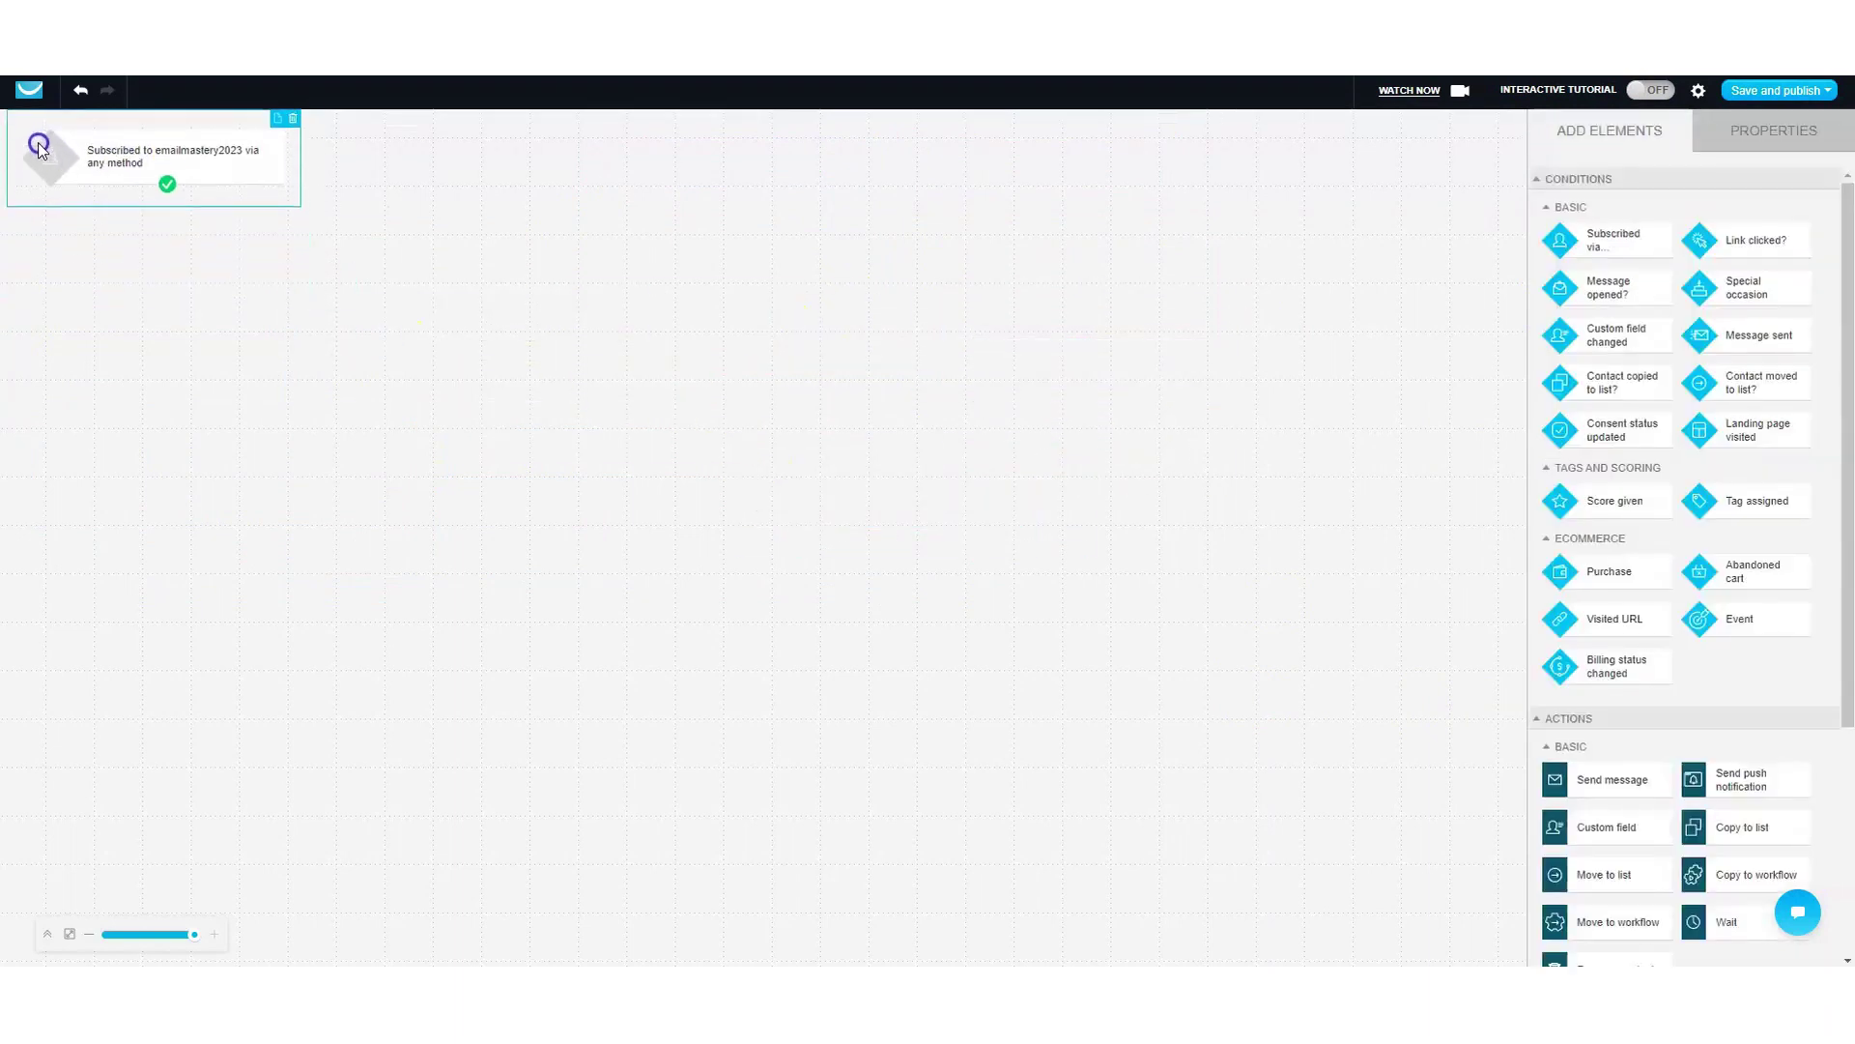
pyautogui.click(1738, 94)
pyautogui.click(1738, 96)
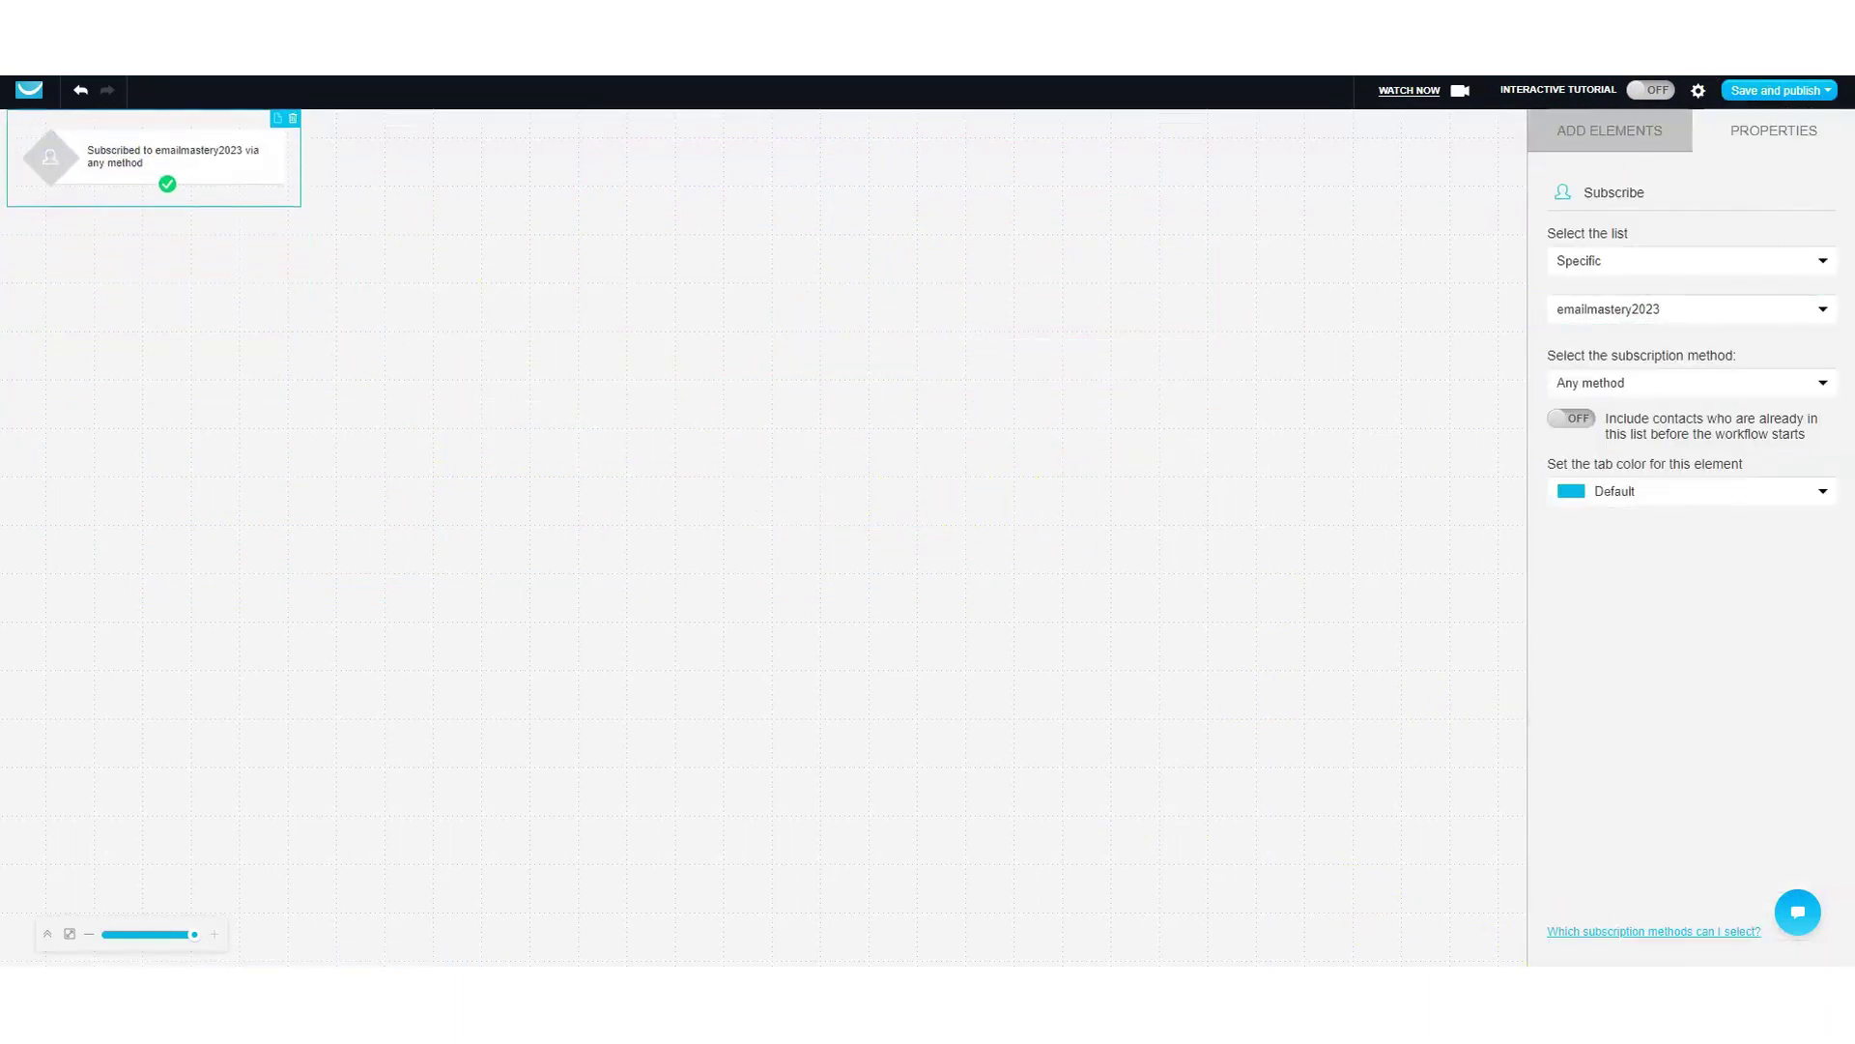
# - Add a Wait action directly below the Subscribe element and connect the two elements
pyautogui.click(1625, 137)
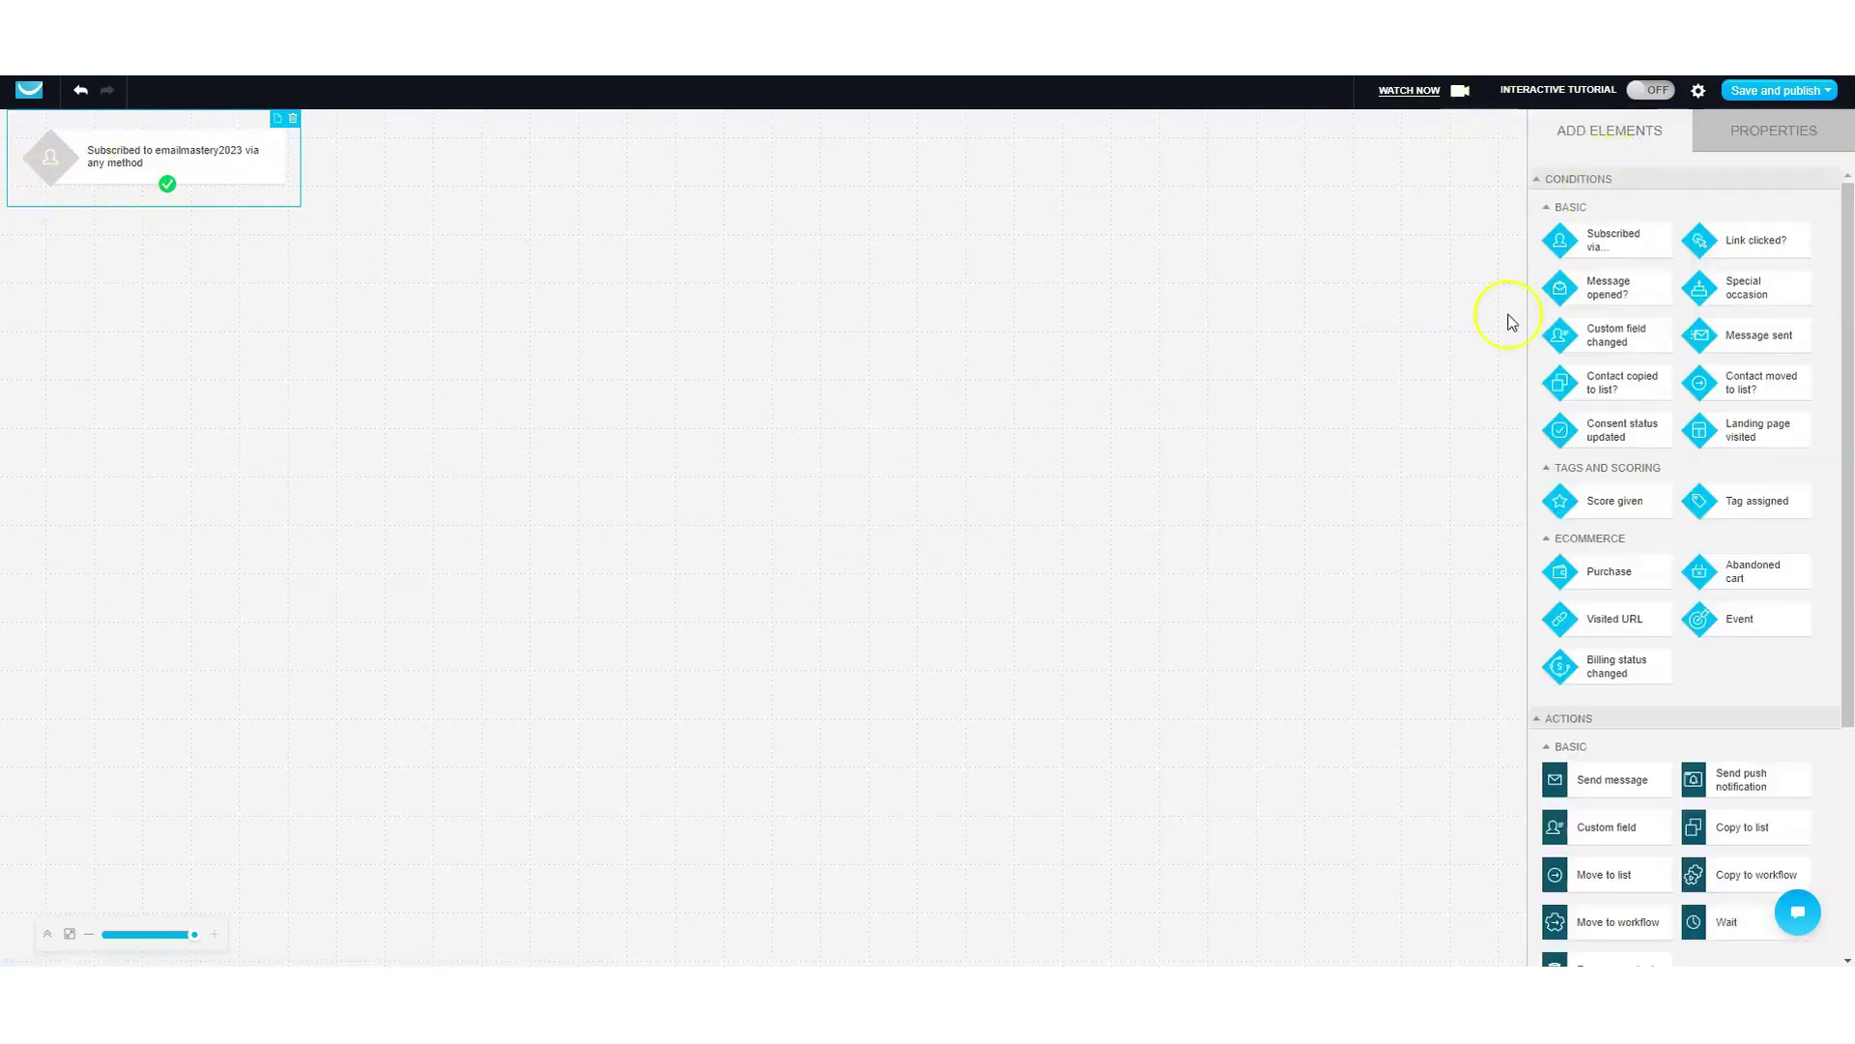
pyautogui.scroll(-2, 1556, 433)
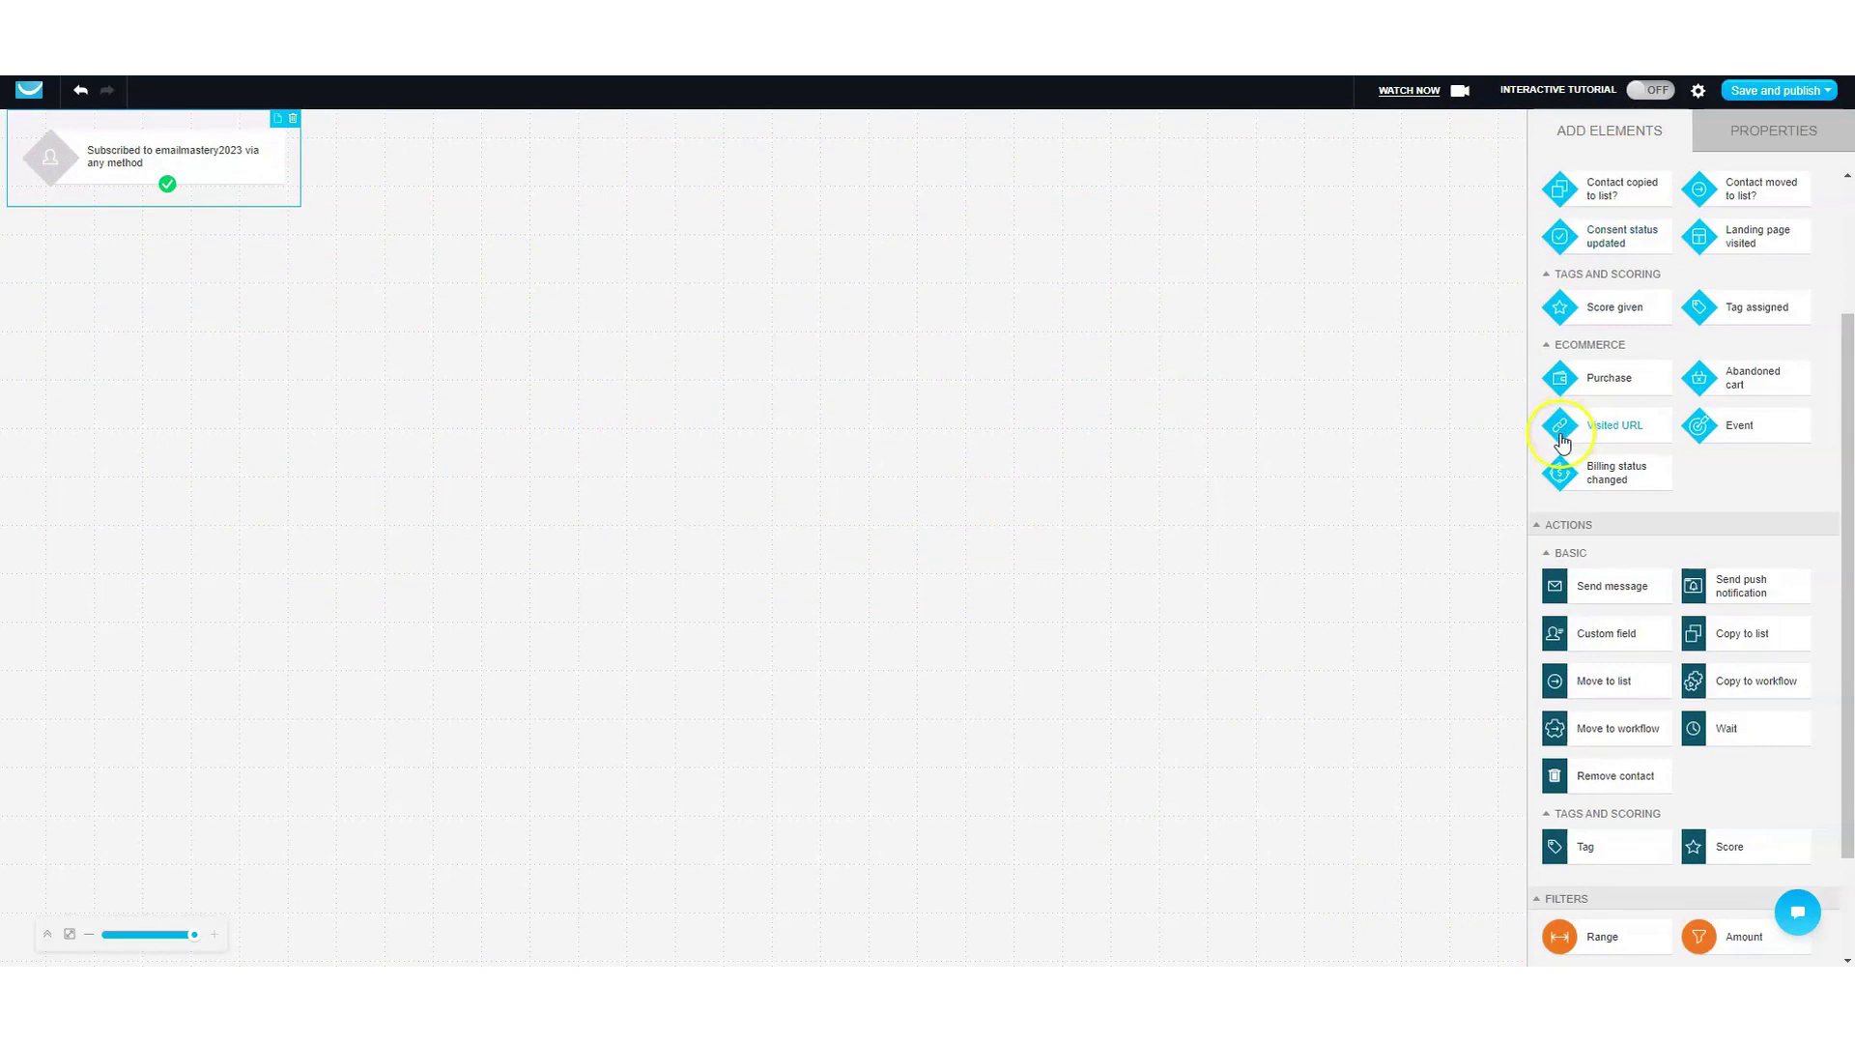
pyautogui.scroll(-1, 1595, 503)
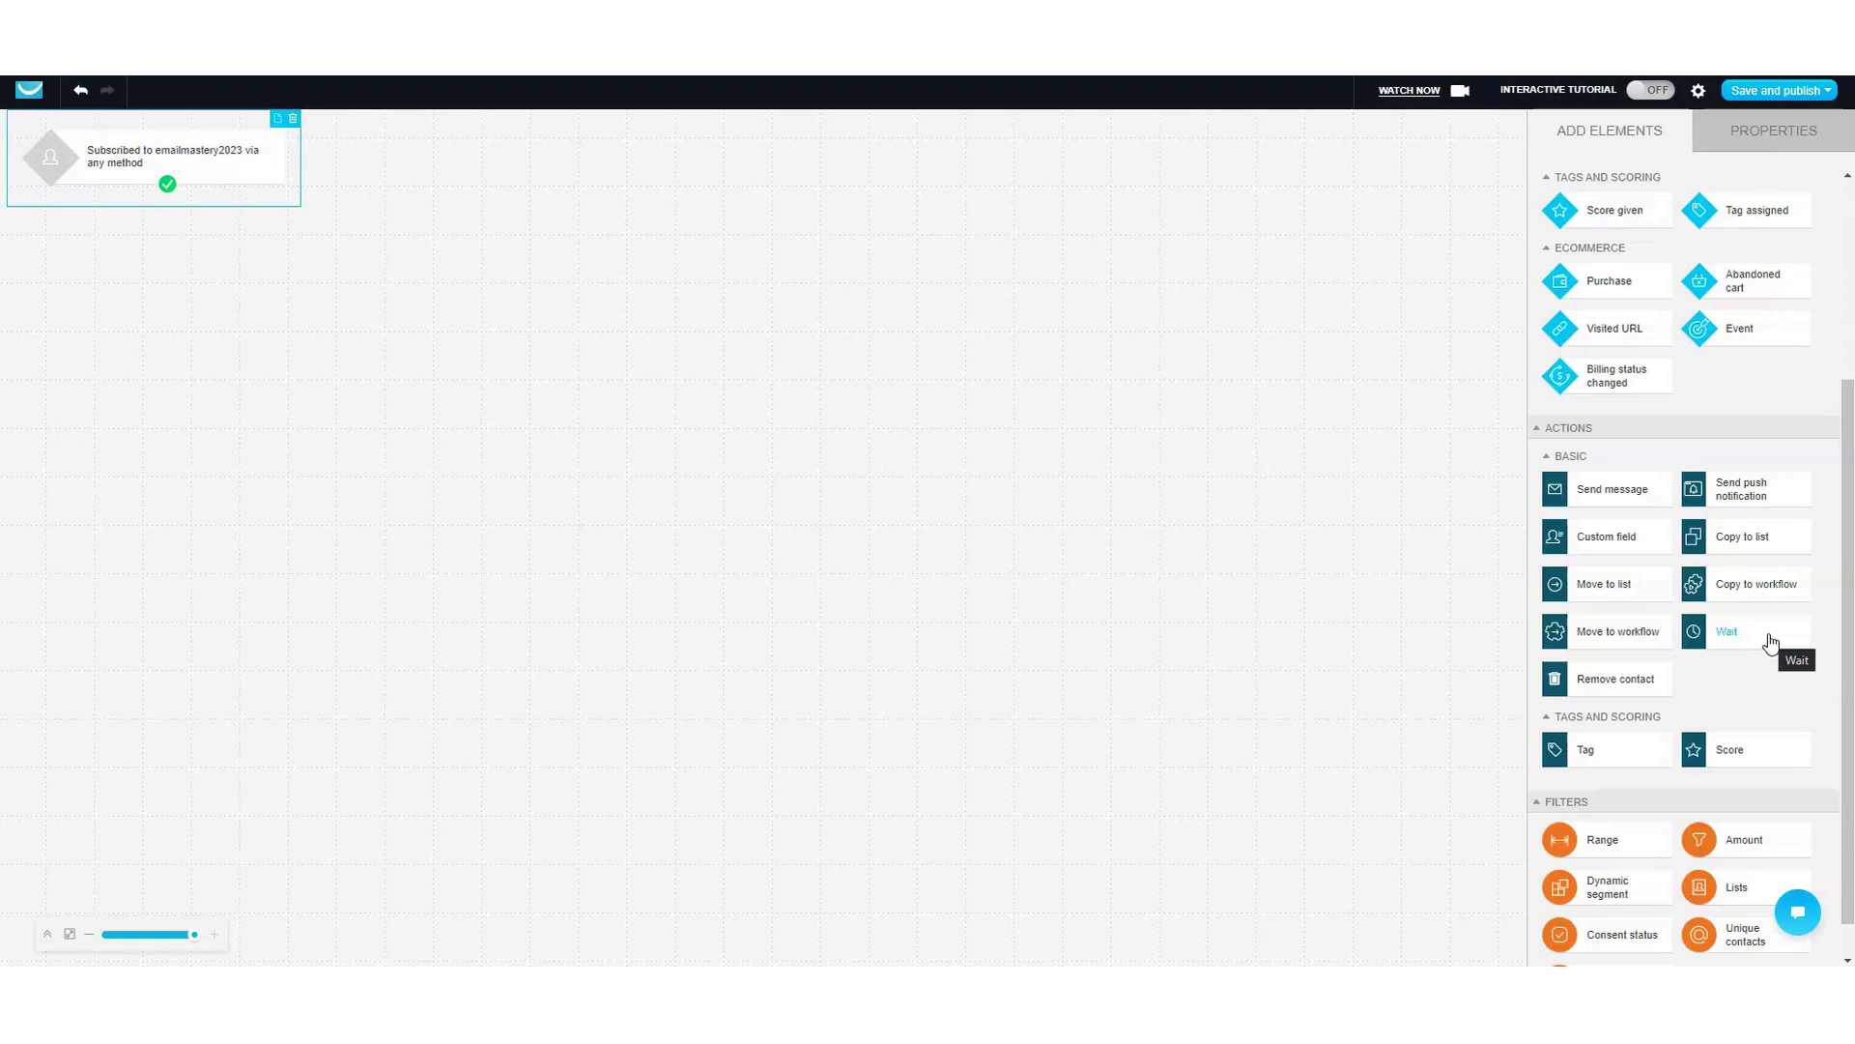
pyautogui.moveTo(1767, 639); pyautogui.dragTo(8, 235)
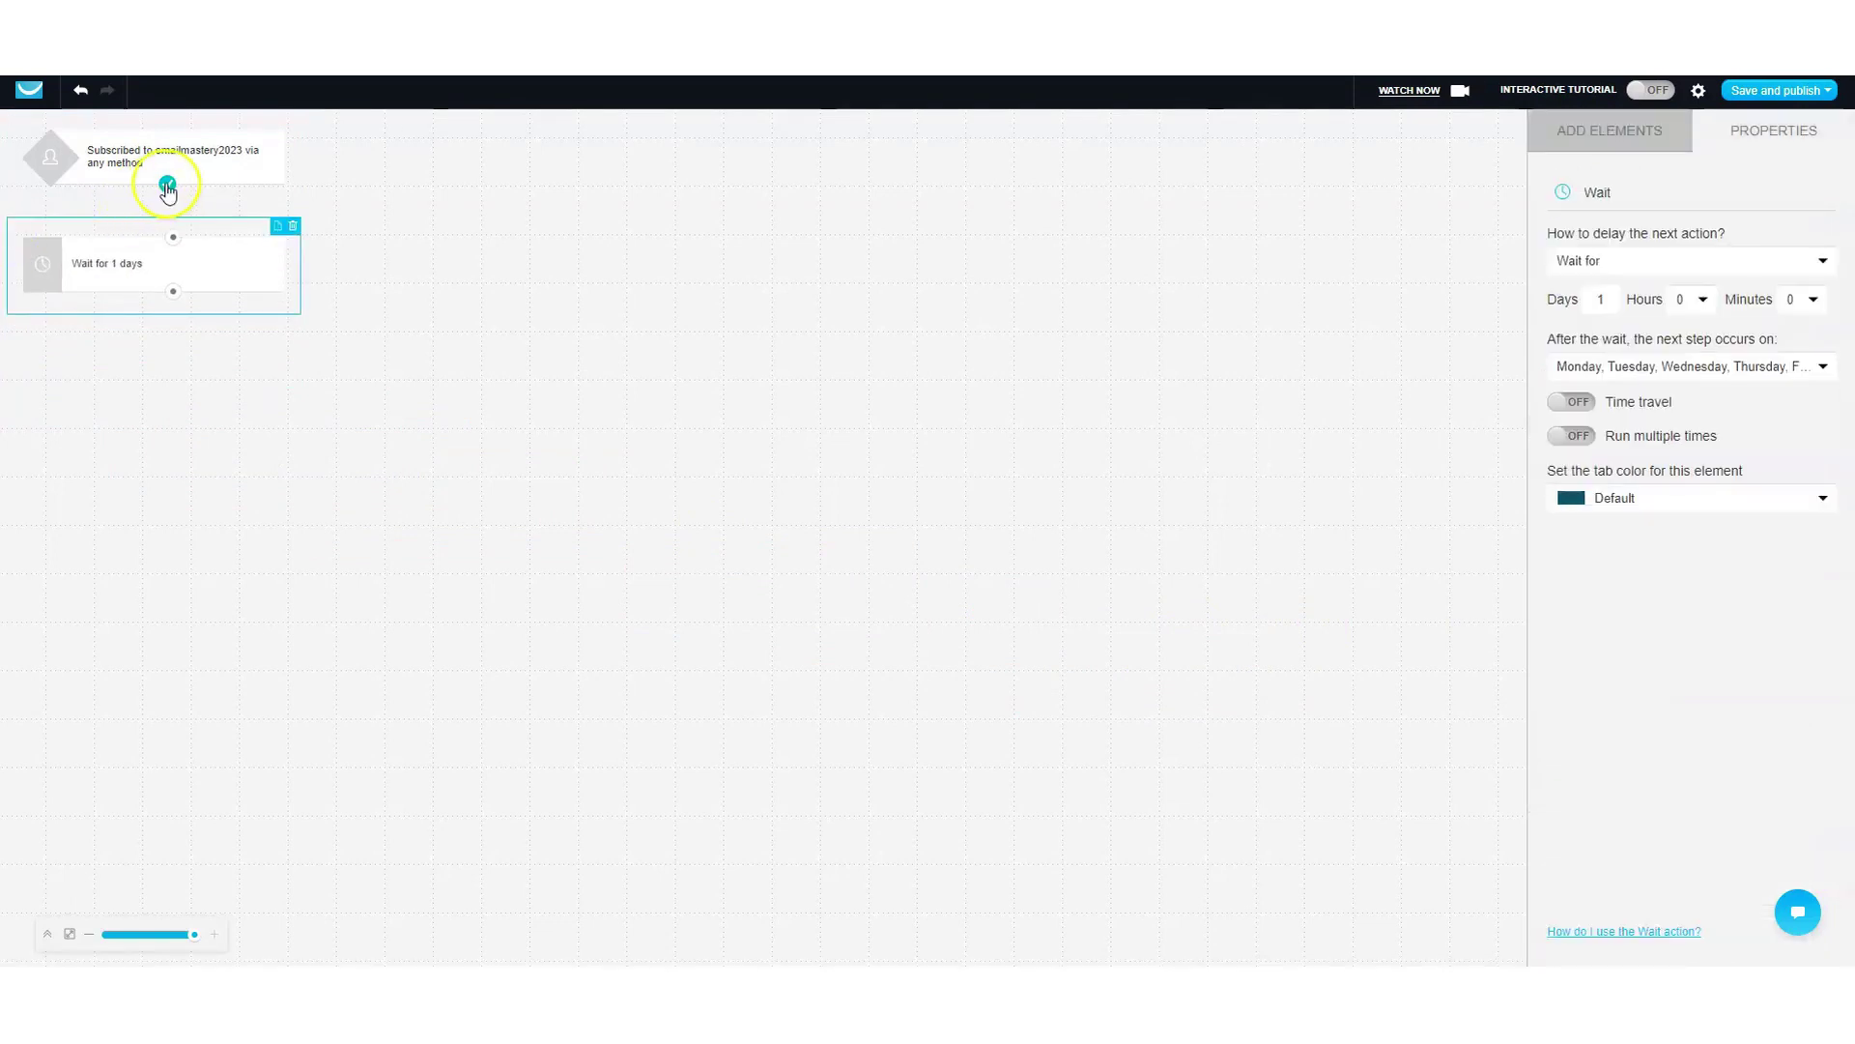
pyautogui.click(175, 242)
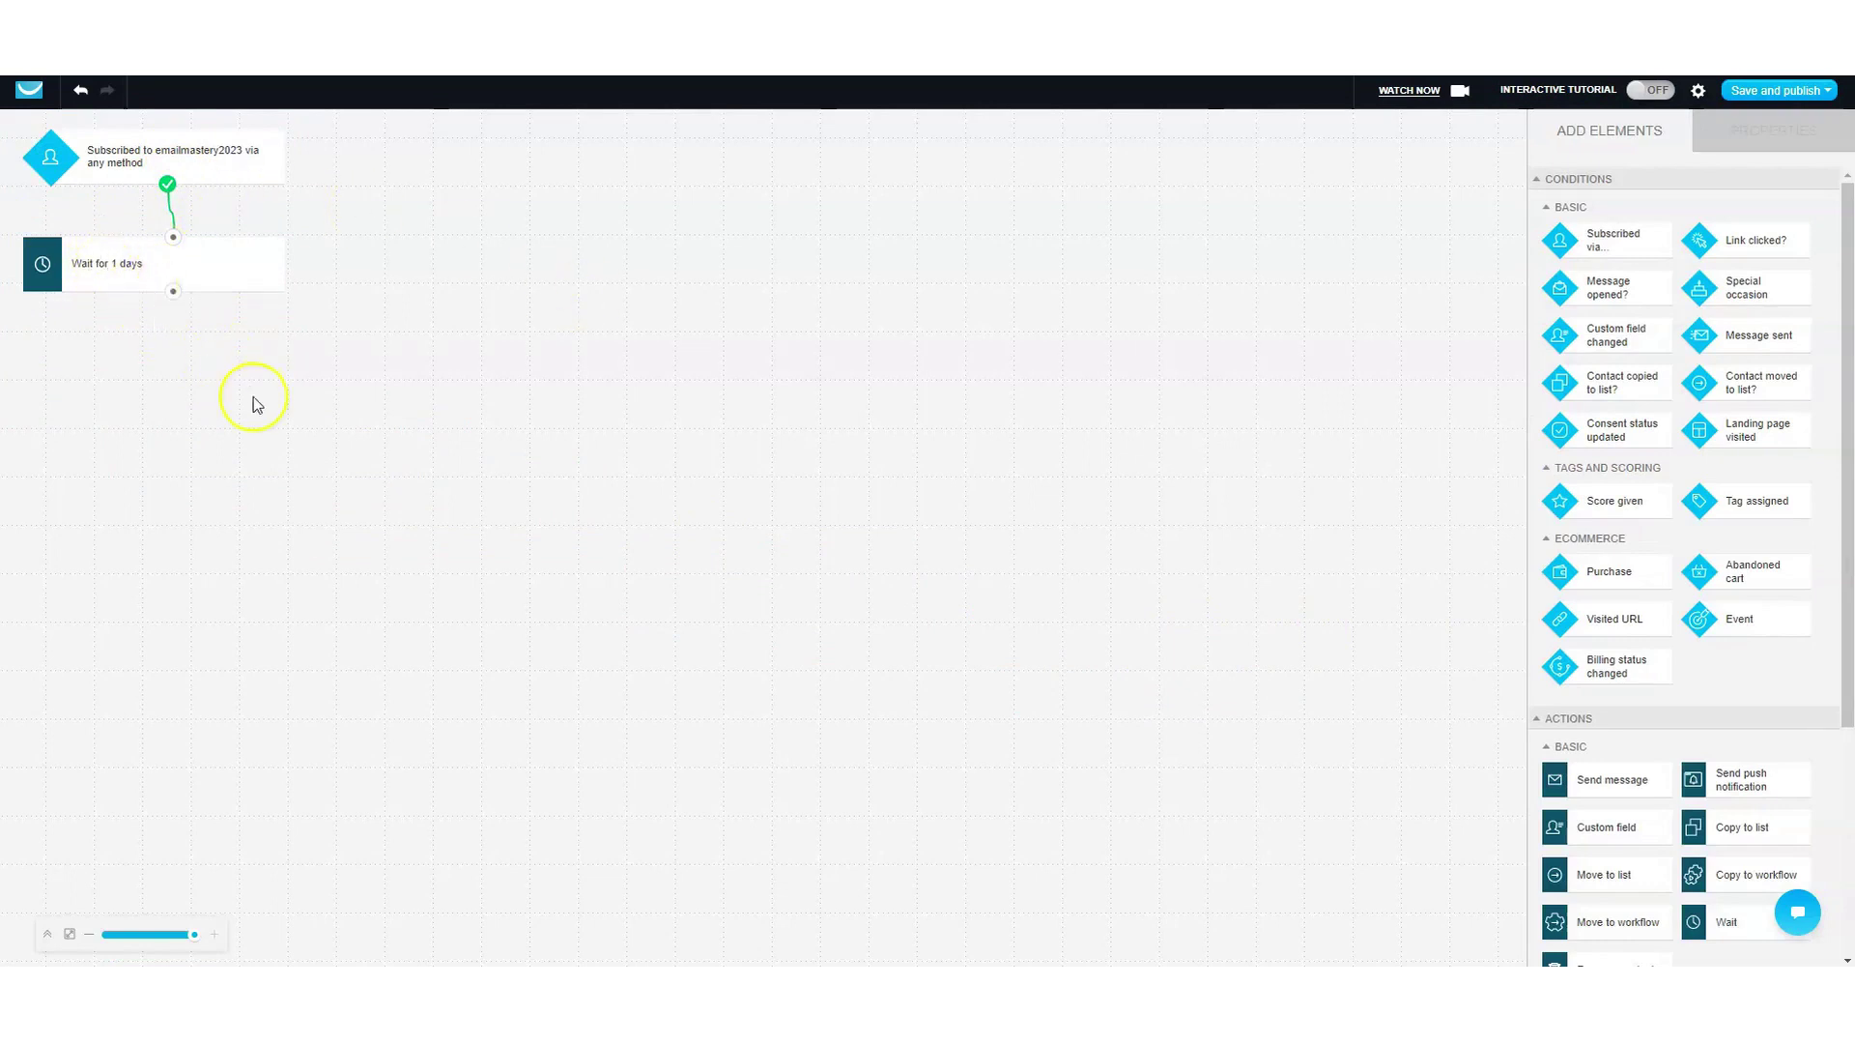
# - Set the Wait element to 0 days and 1 hour, and allow it to run multiple times
pyautogui.click(107, 265)
pyautogui.click(1594, 299)
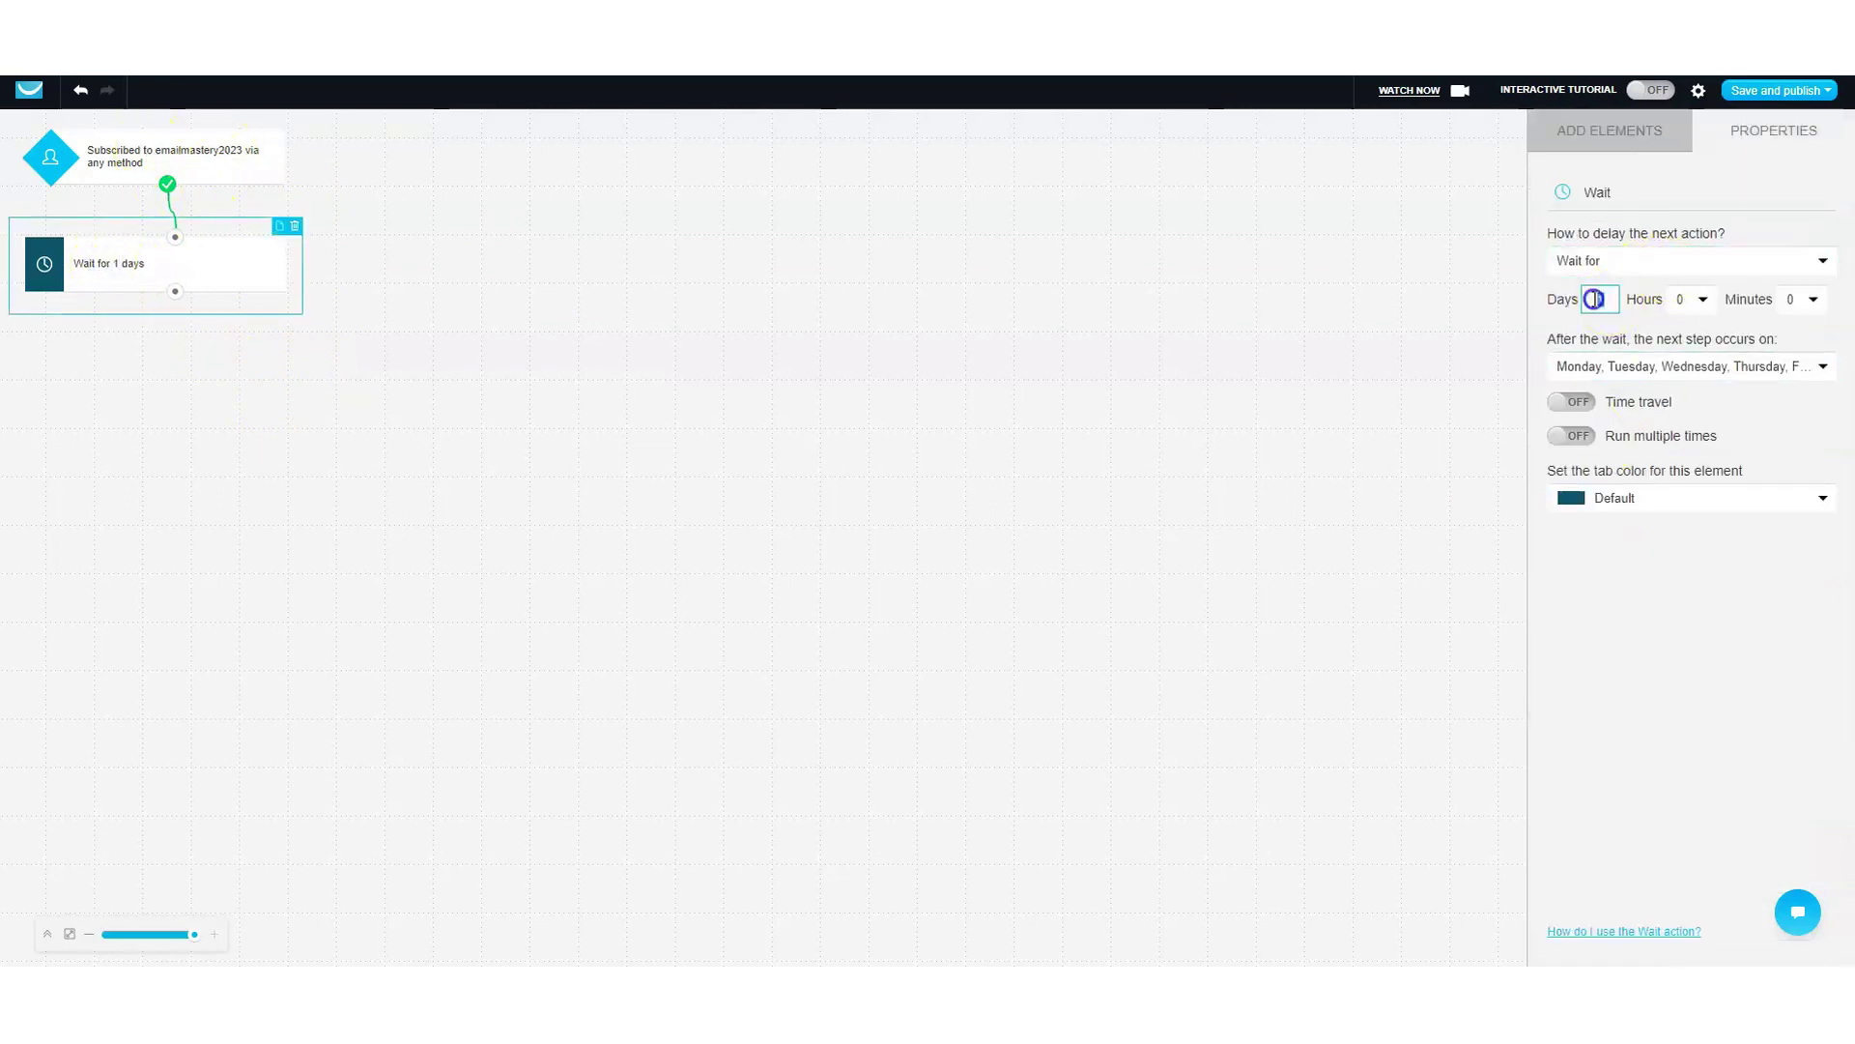
pyautogui.click(1697, 300)
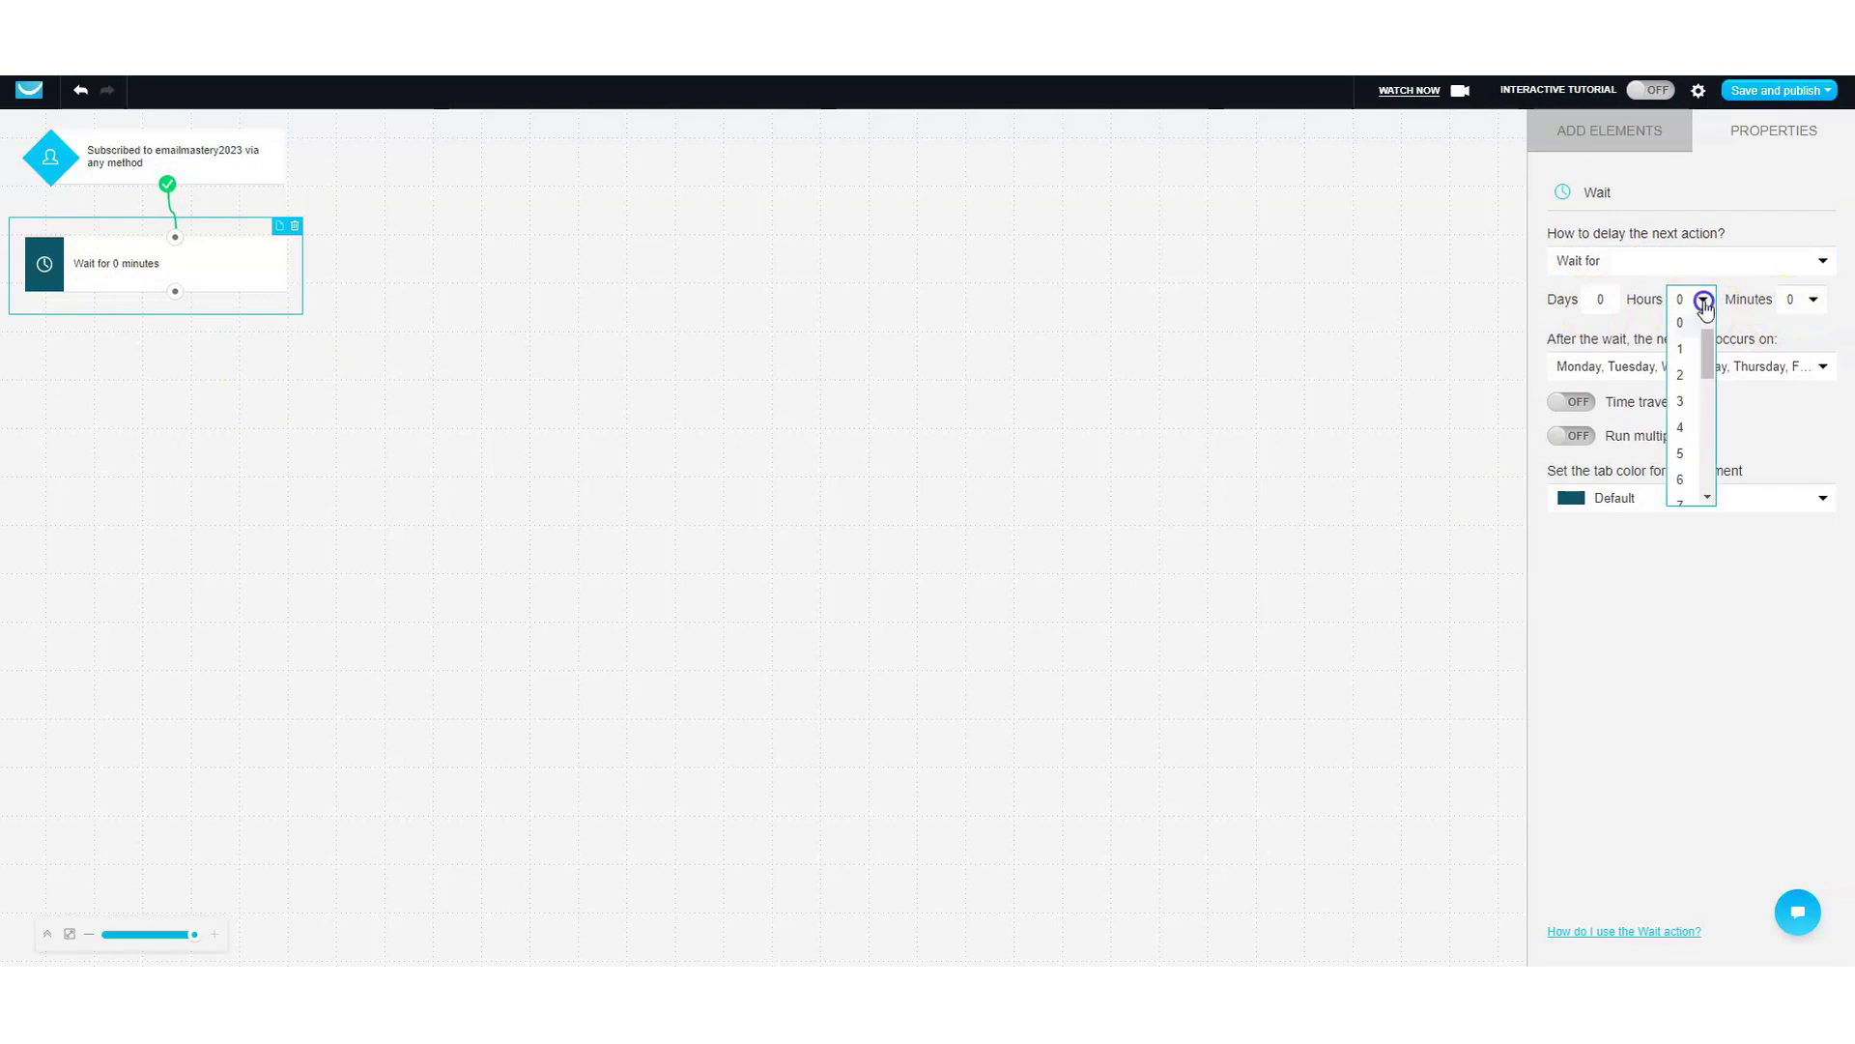
pyautogui.click(1690, 344)
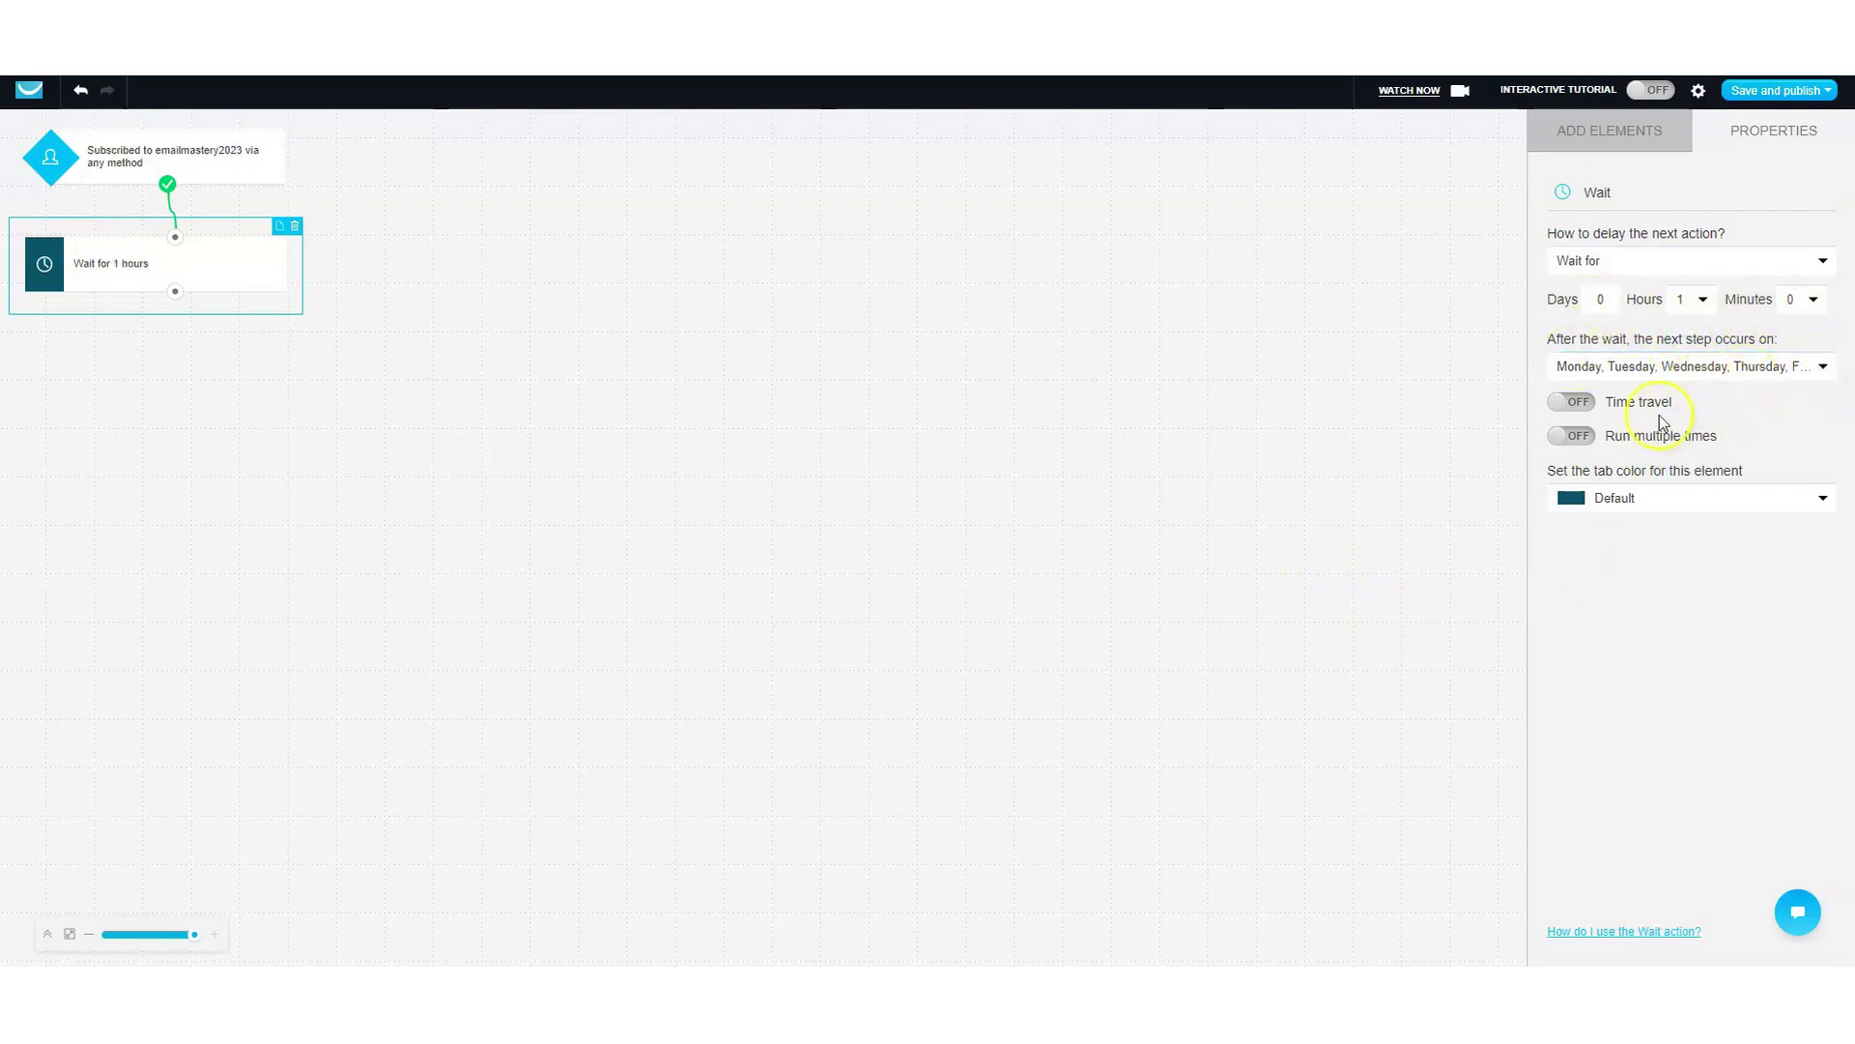
pyautogui.click(1576, 436)
pyautogui.moveTo(178, 272); pyautogui.dragTo(160, 259)
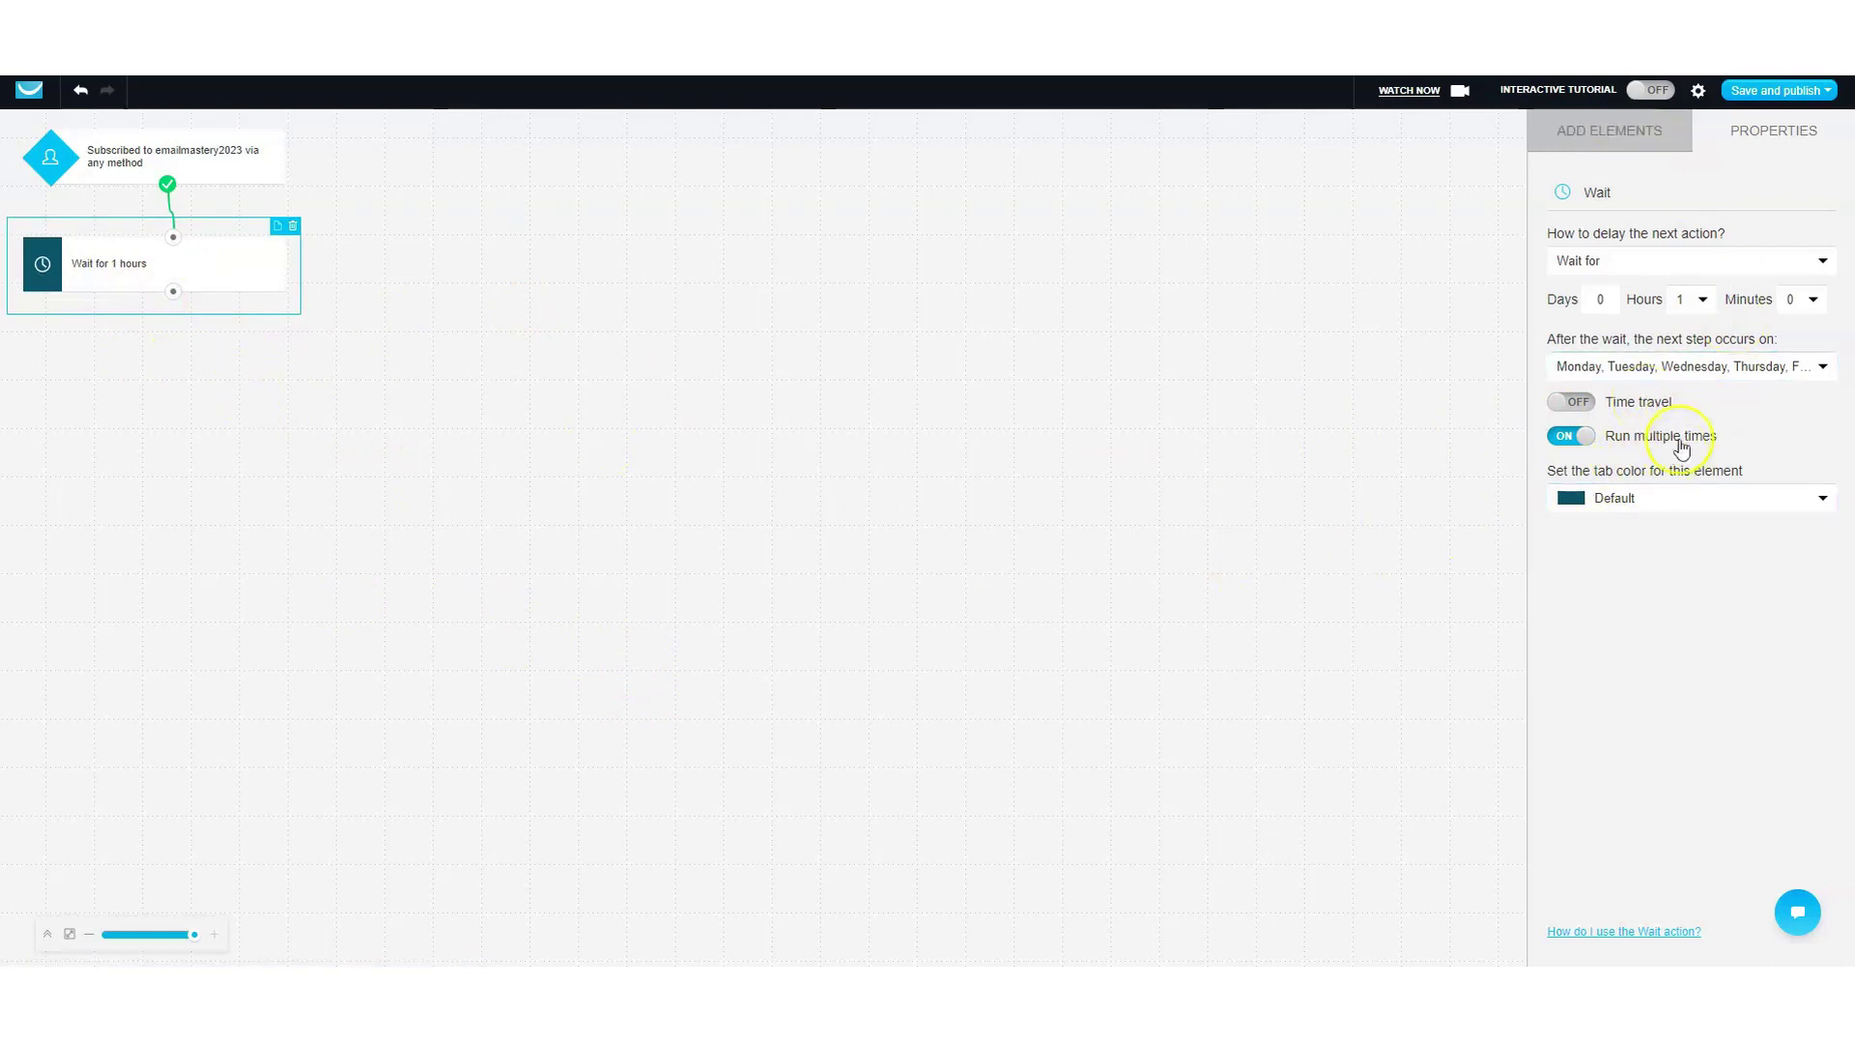
# - Add a Send message action directly below the Wait element and connect the two elements
pyautogui.click(1601, 141)
pyautogui.scroll(-3, 1627, 386)
pyautogui.moveTo(1614, 502); pyautogui.dragTo(174, 372)
pyautogui.moveTo(173, 293); pyautogui.dragTo(174, 345)
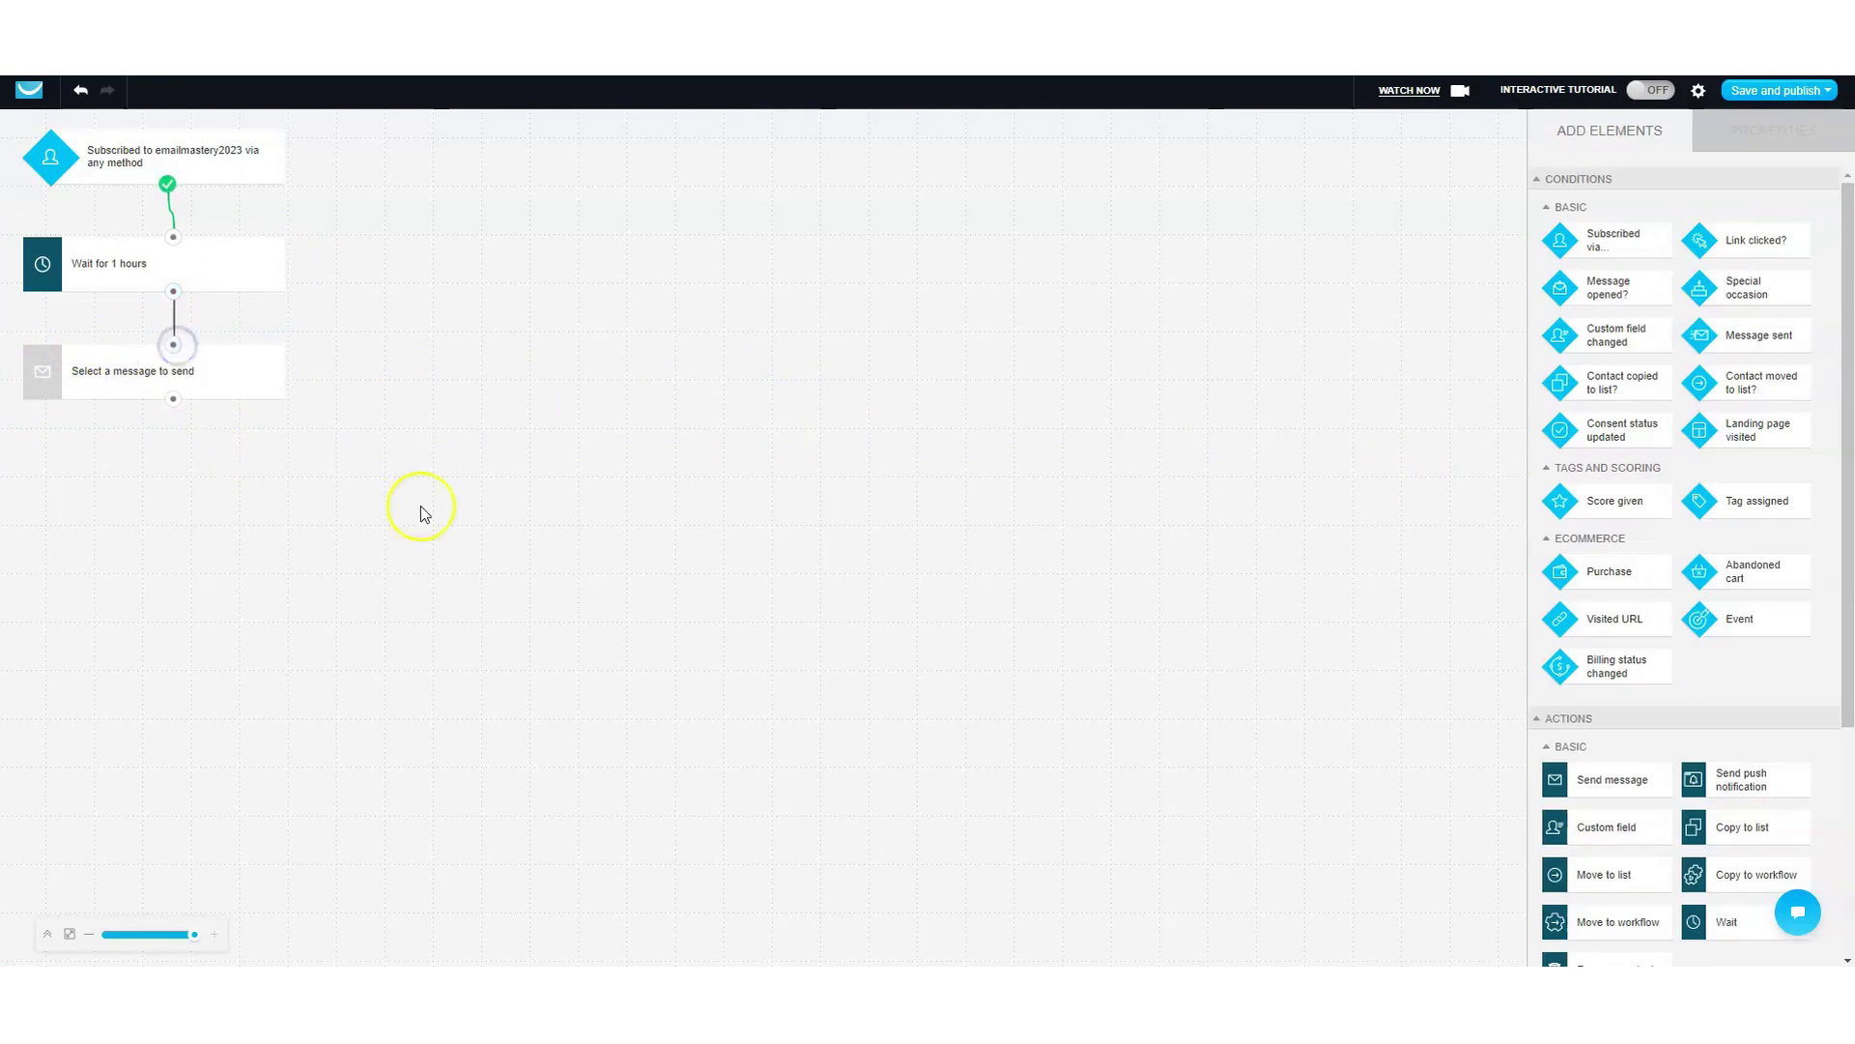
# - Create a new automation message for the Send message element and name it Email 1
pyautogui.click(117, 379)
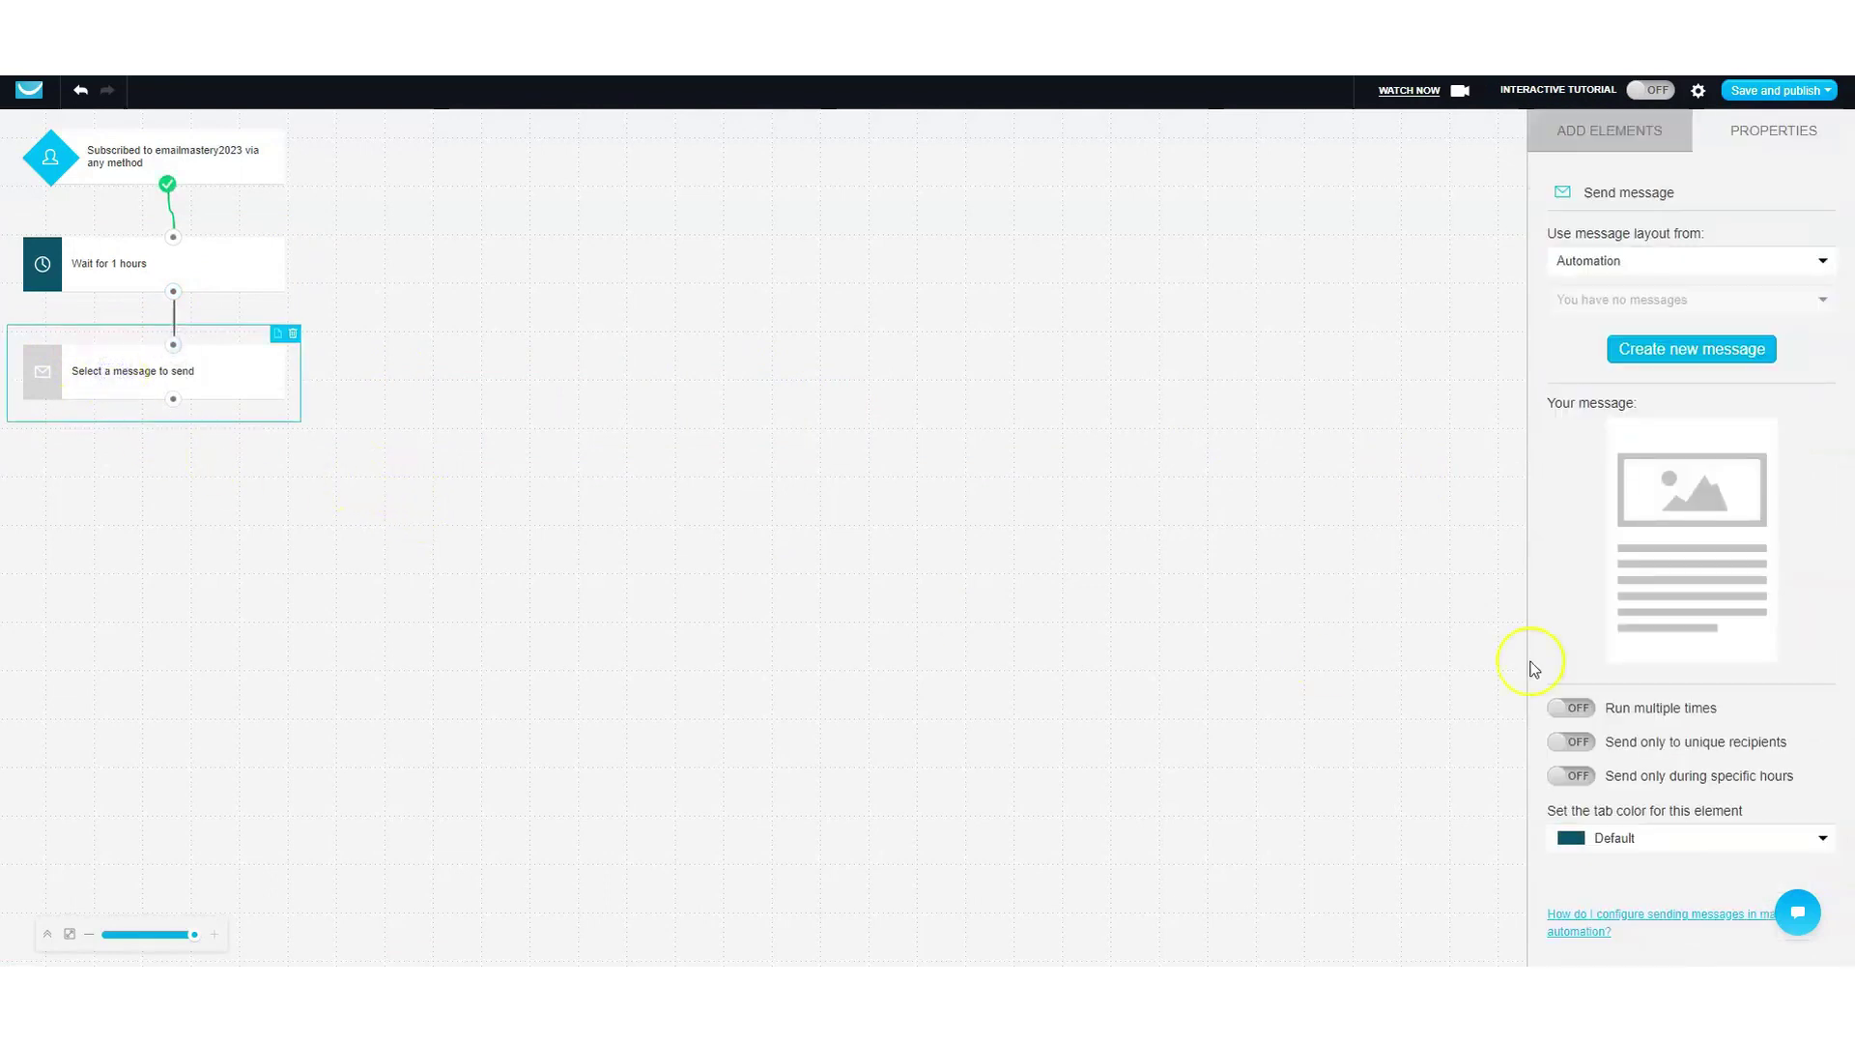
pyautogui.click(1691, 354)
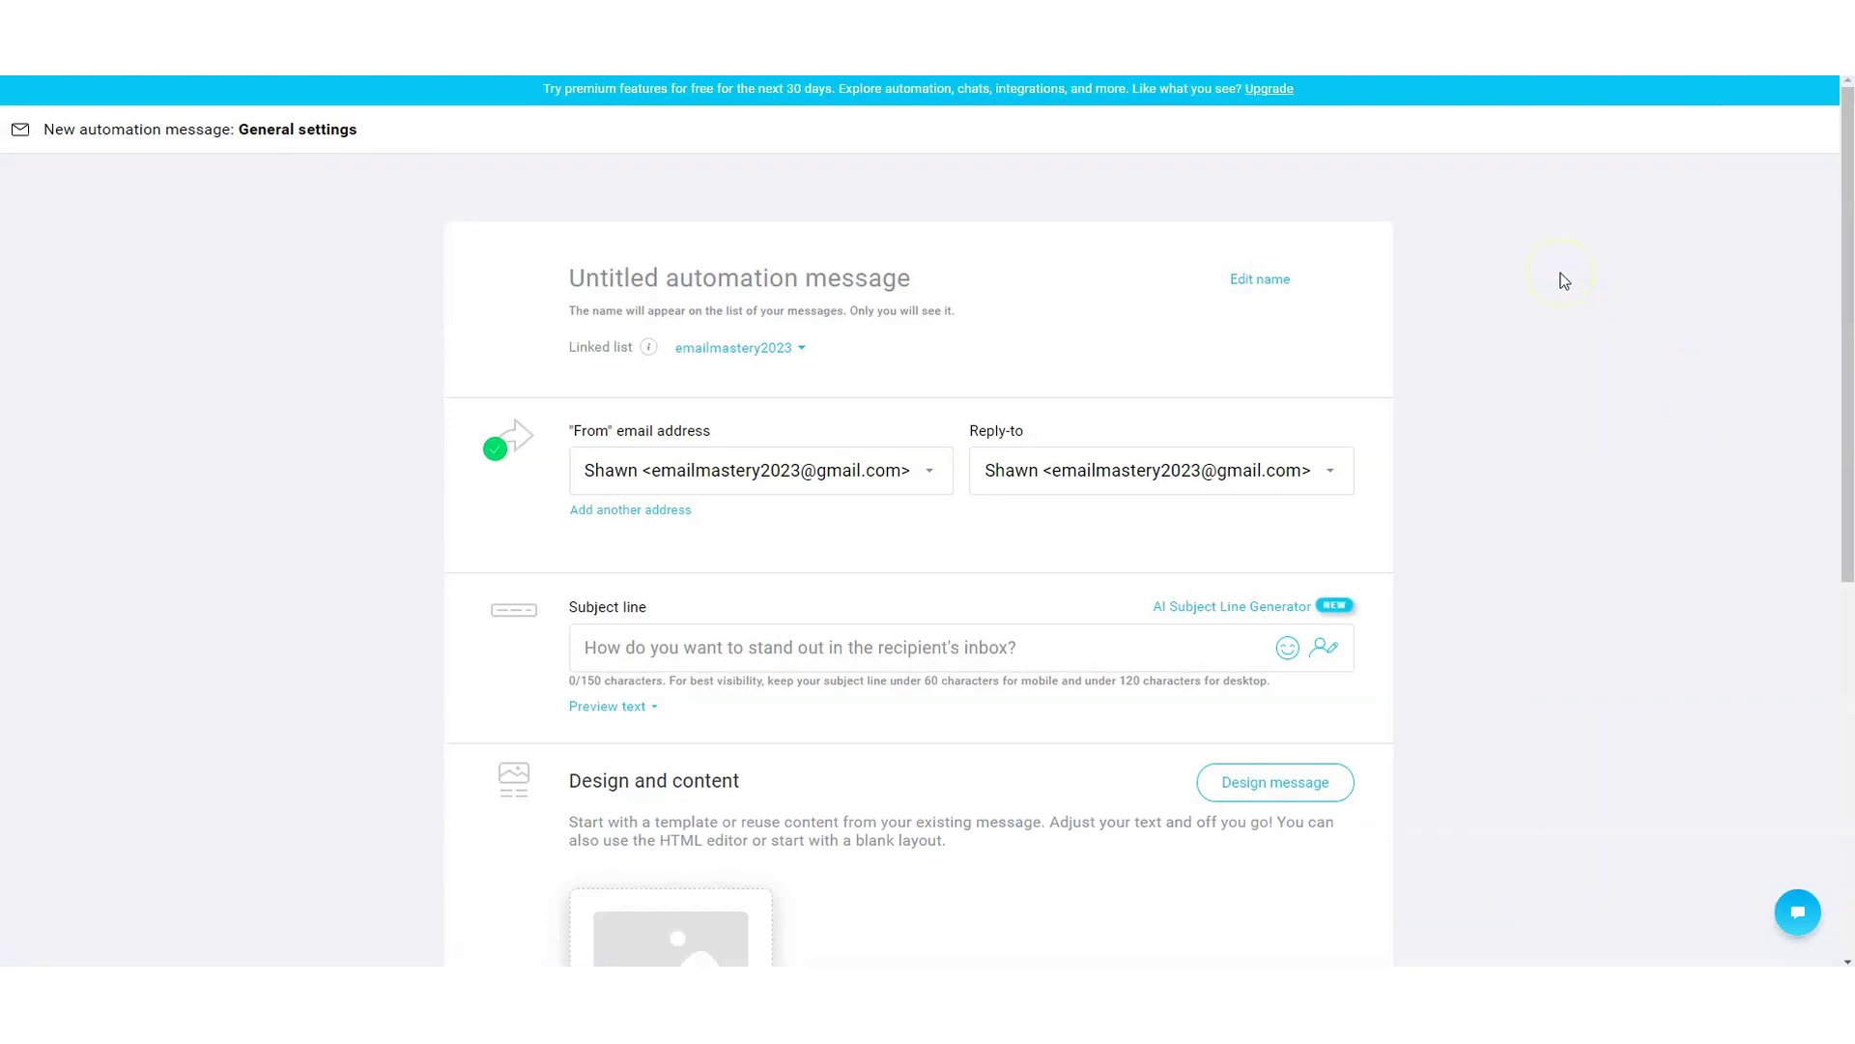
pyautogui.write('Email 1')
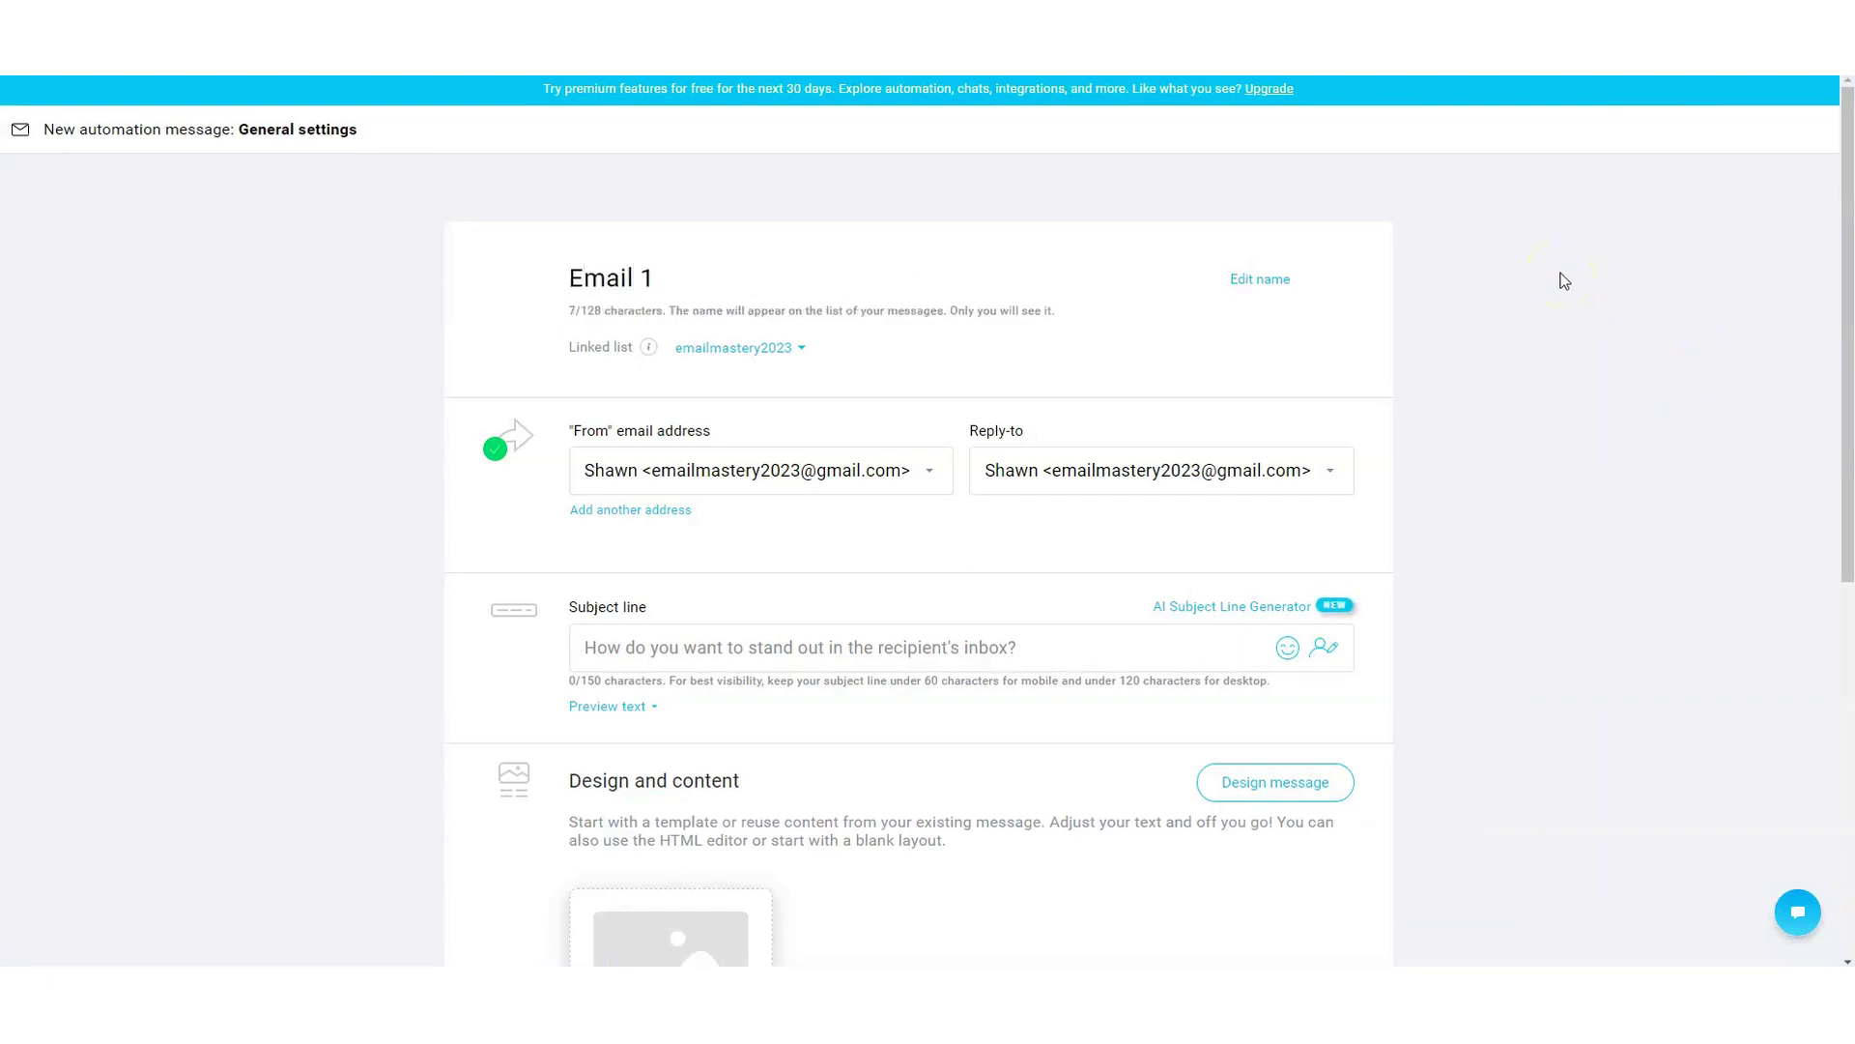
# - Switch both the From address and the Reply-to address of Email 1 to the sender's successwithshawn domain address
pyautogui.click(737, 468)
pyautogui.click(715, 558)
pyautogui.click(1129, 488)
pyautogui.click(1100, 554)
# - Copy the Email 301 headline "Create an additional income stream with this..." from the Word document into the message's subject line
pyautogui.scroll(-2, 890, 538)
pyautogui.click(712, 454)
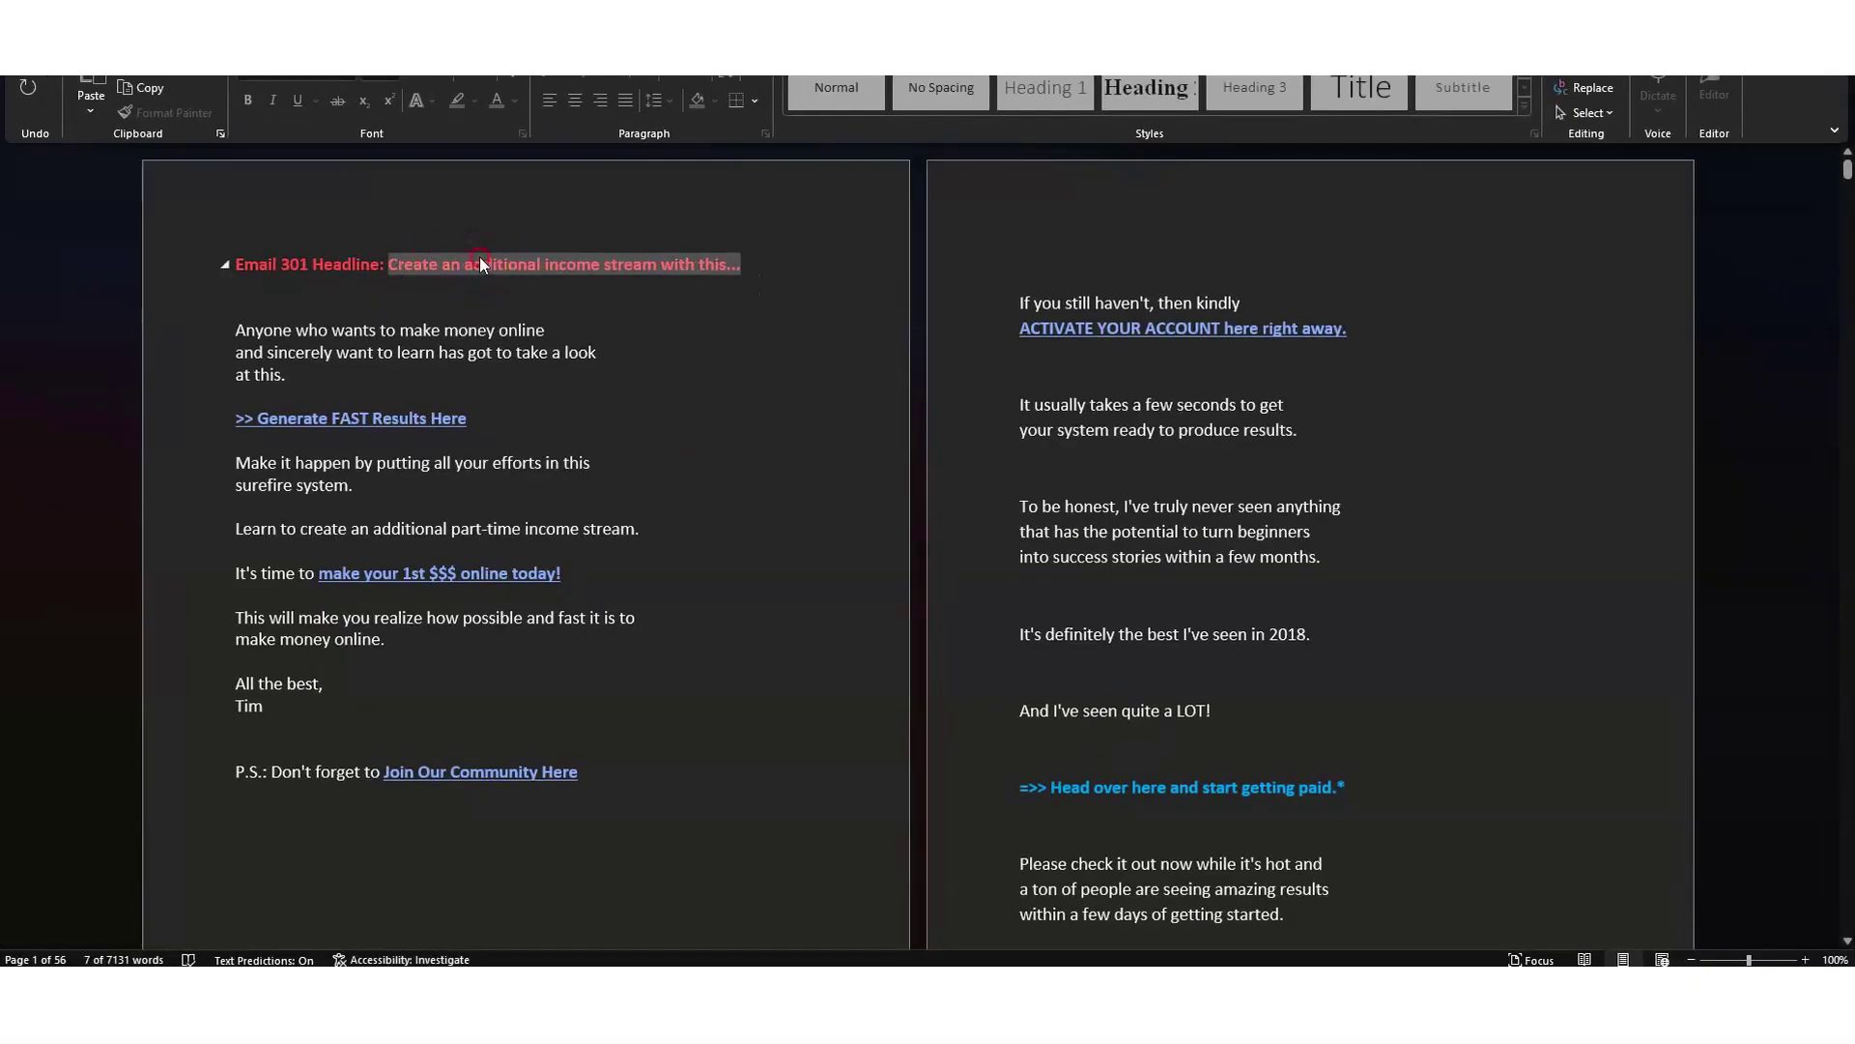
pyautogui.rightClick(483, 263)
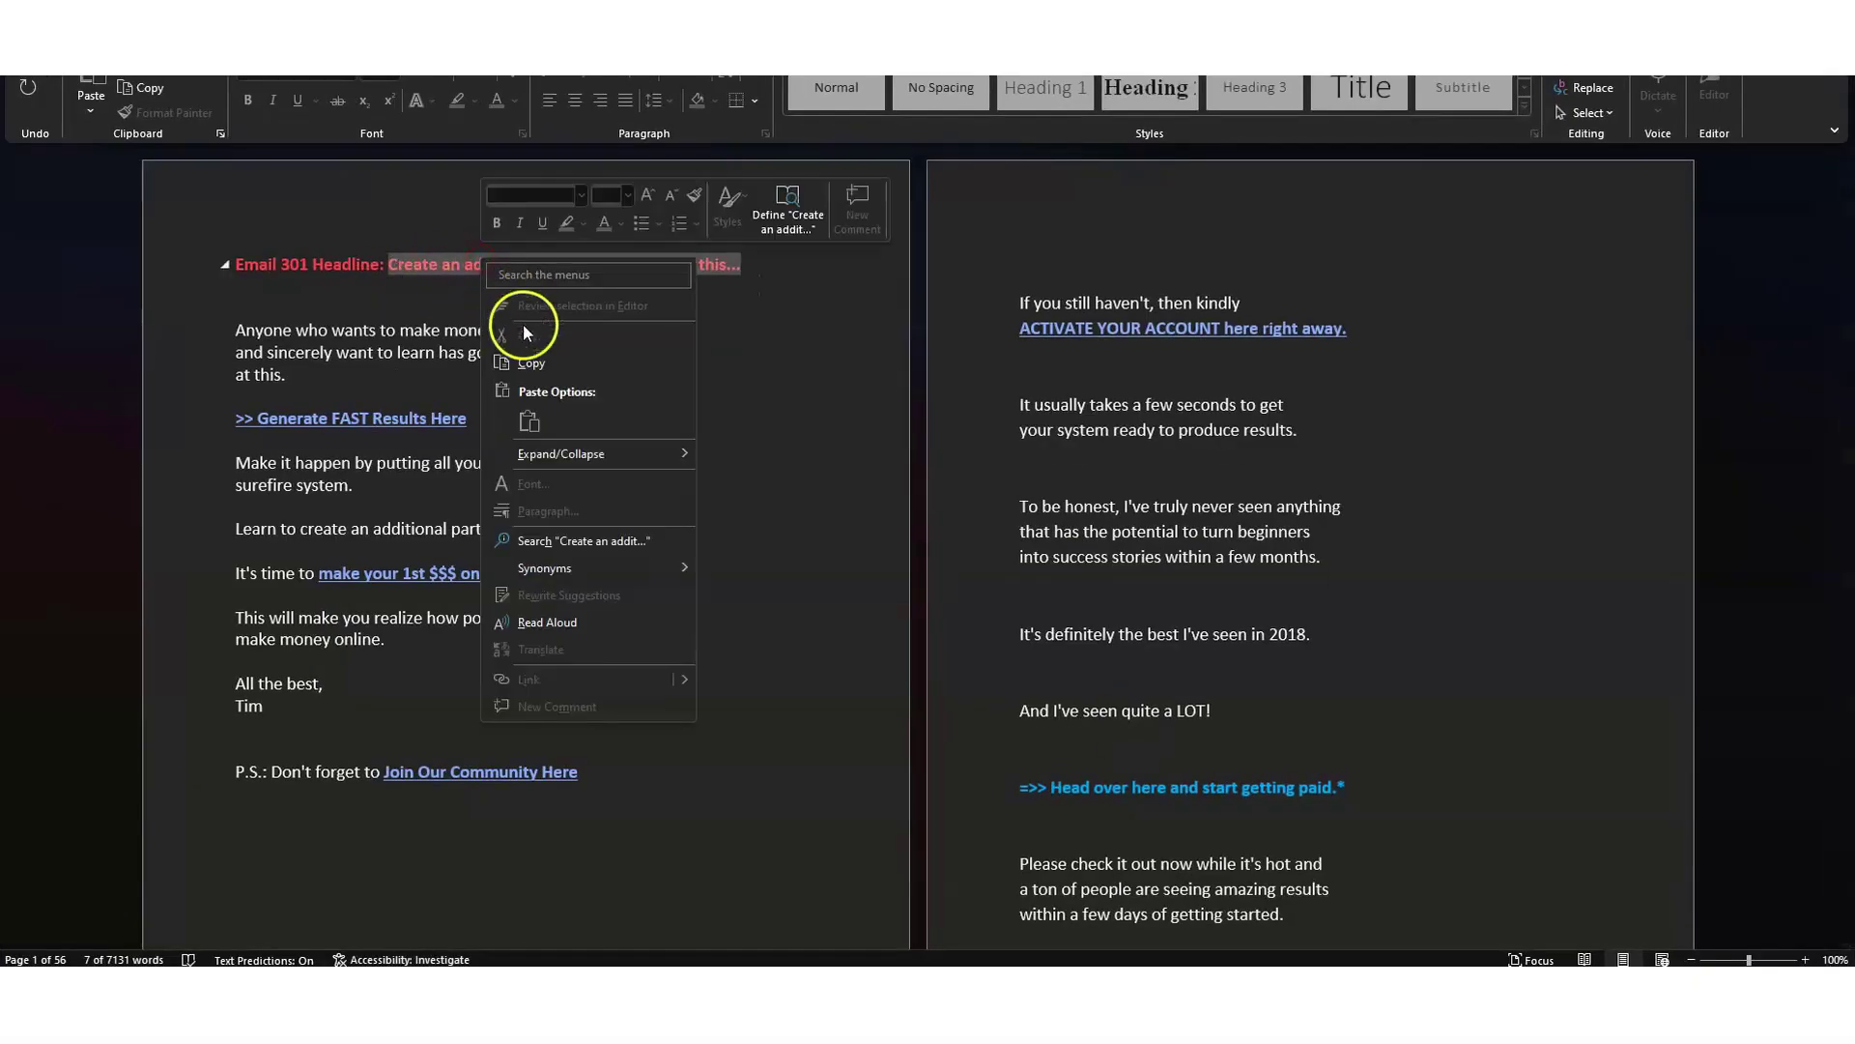
pyautogui.click(529, 364)
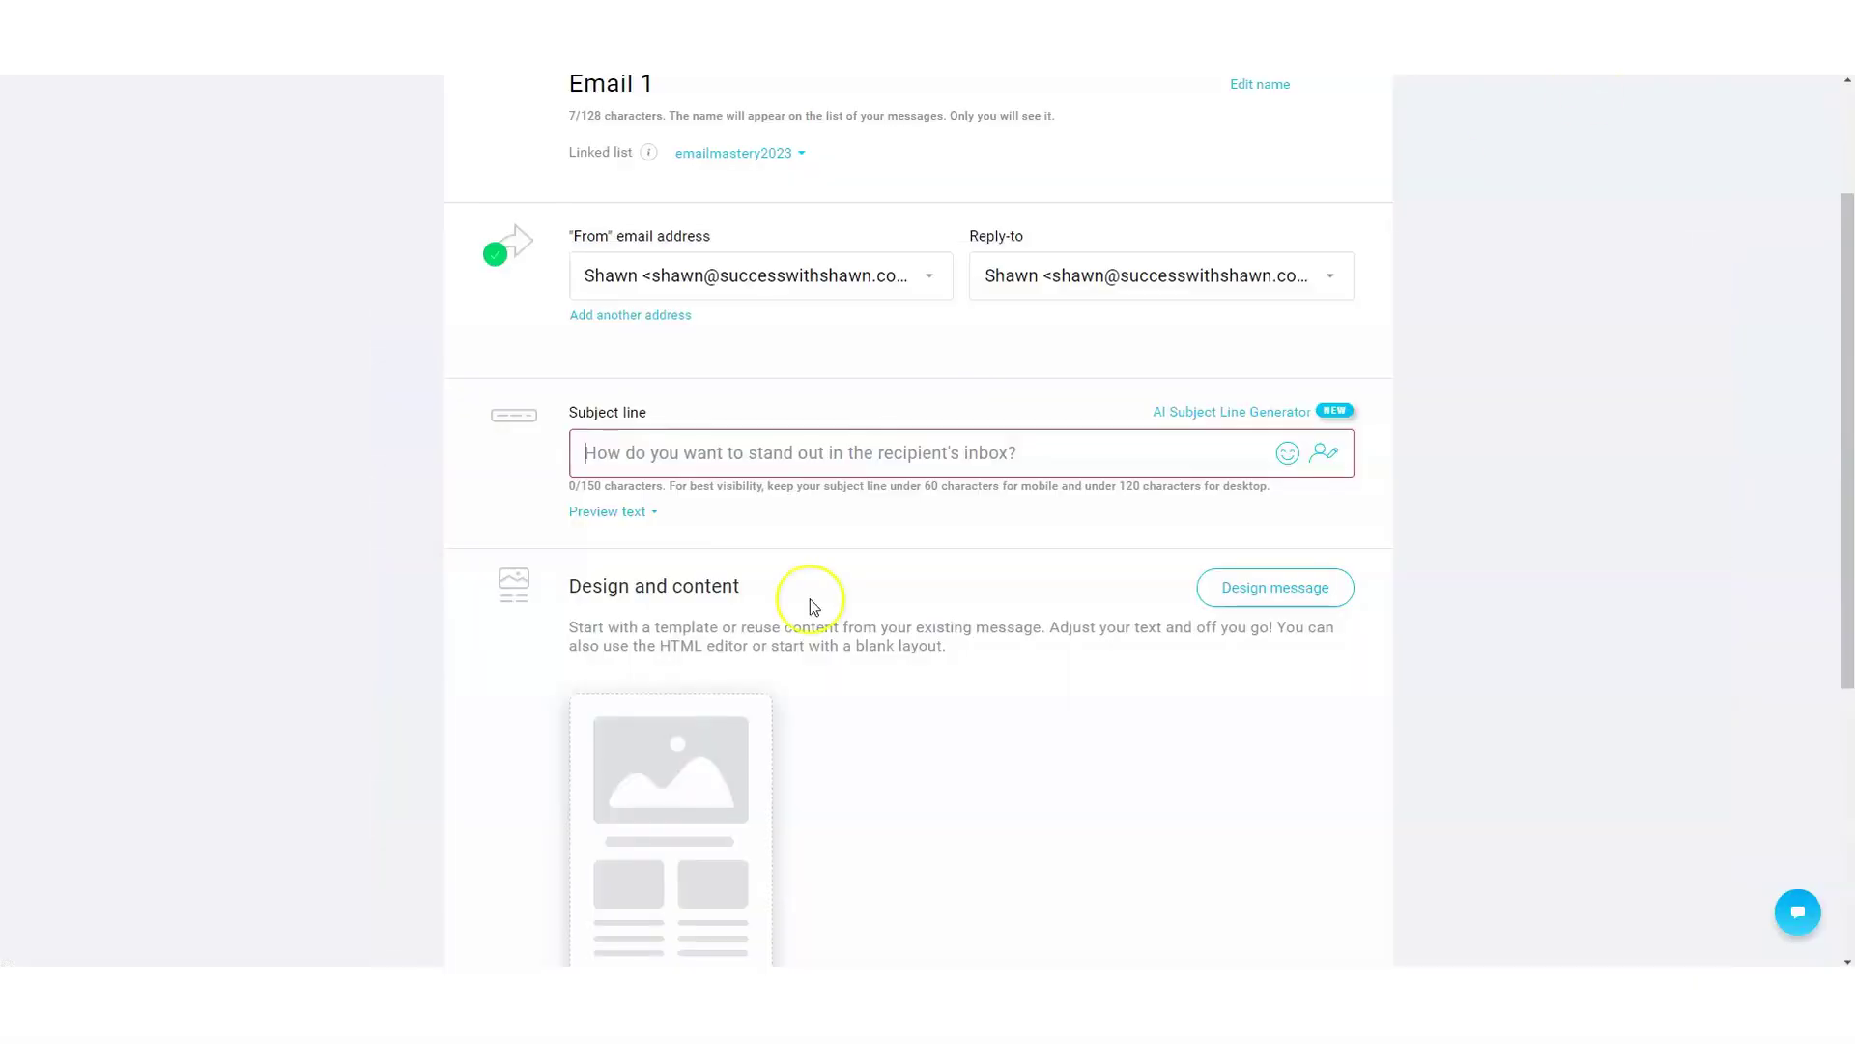
pyautogui.click(712, 474)
pyautogui.hotkey('ctrl', 'v')
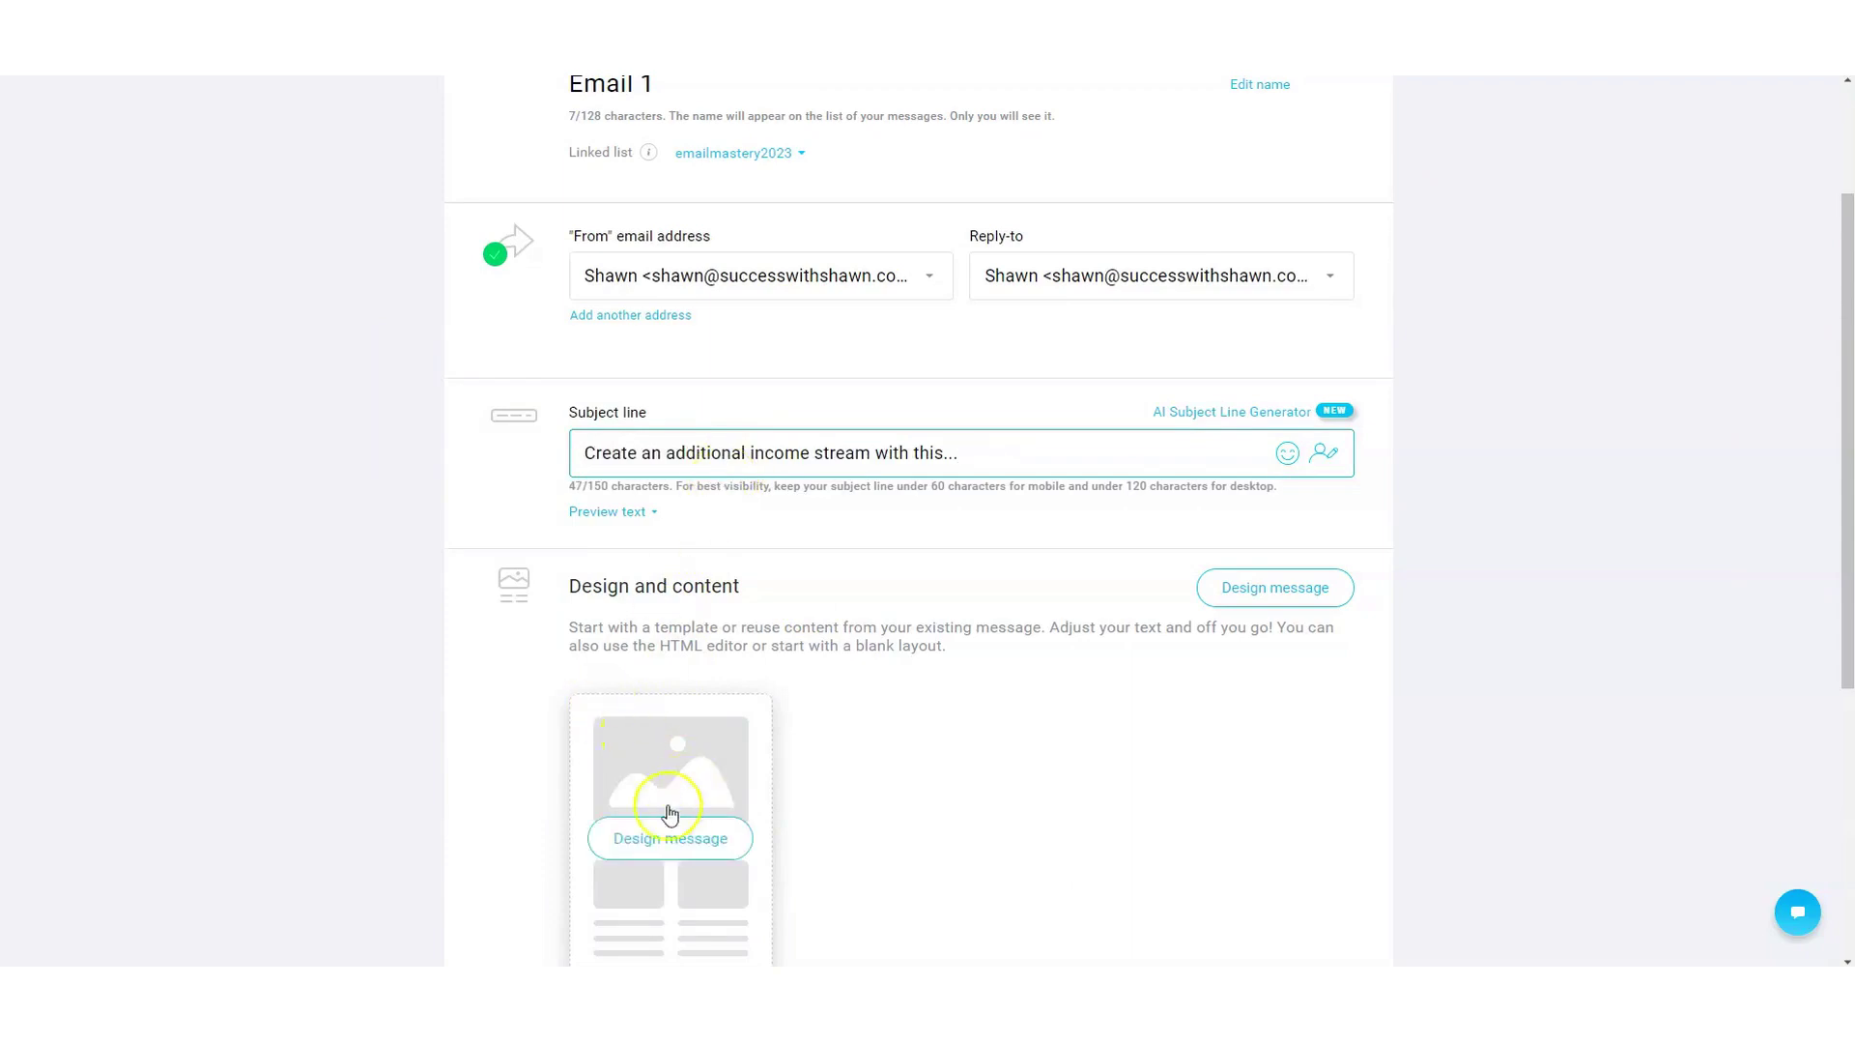
# - Design Email 1 by reusing the existing message "Create an additional income stream with this..." and accept its content
pyautogui.click(688, 844)
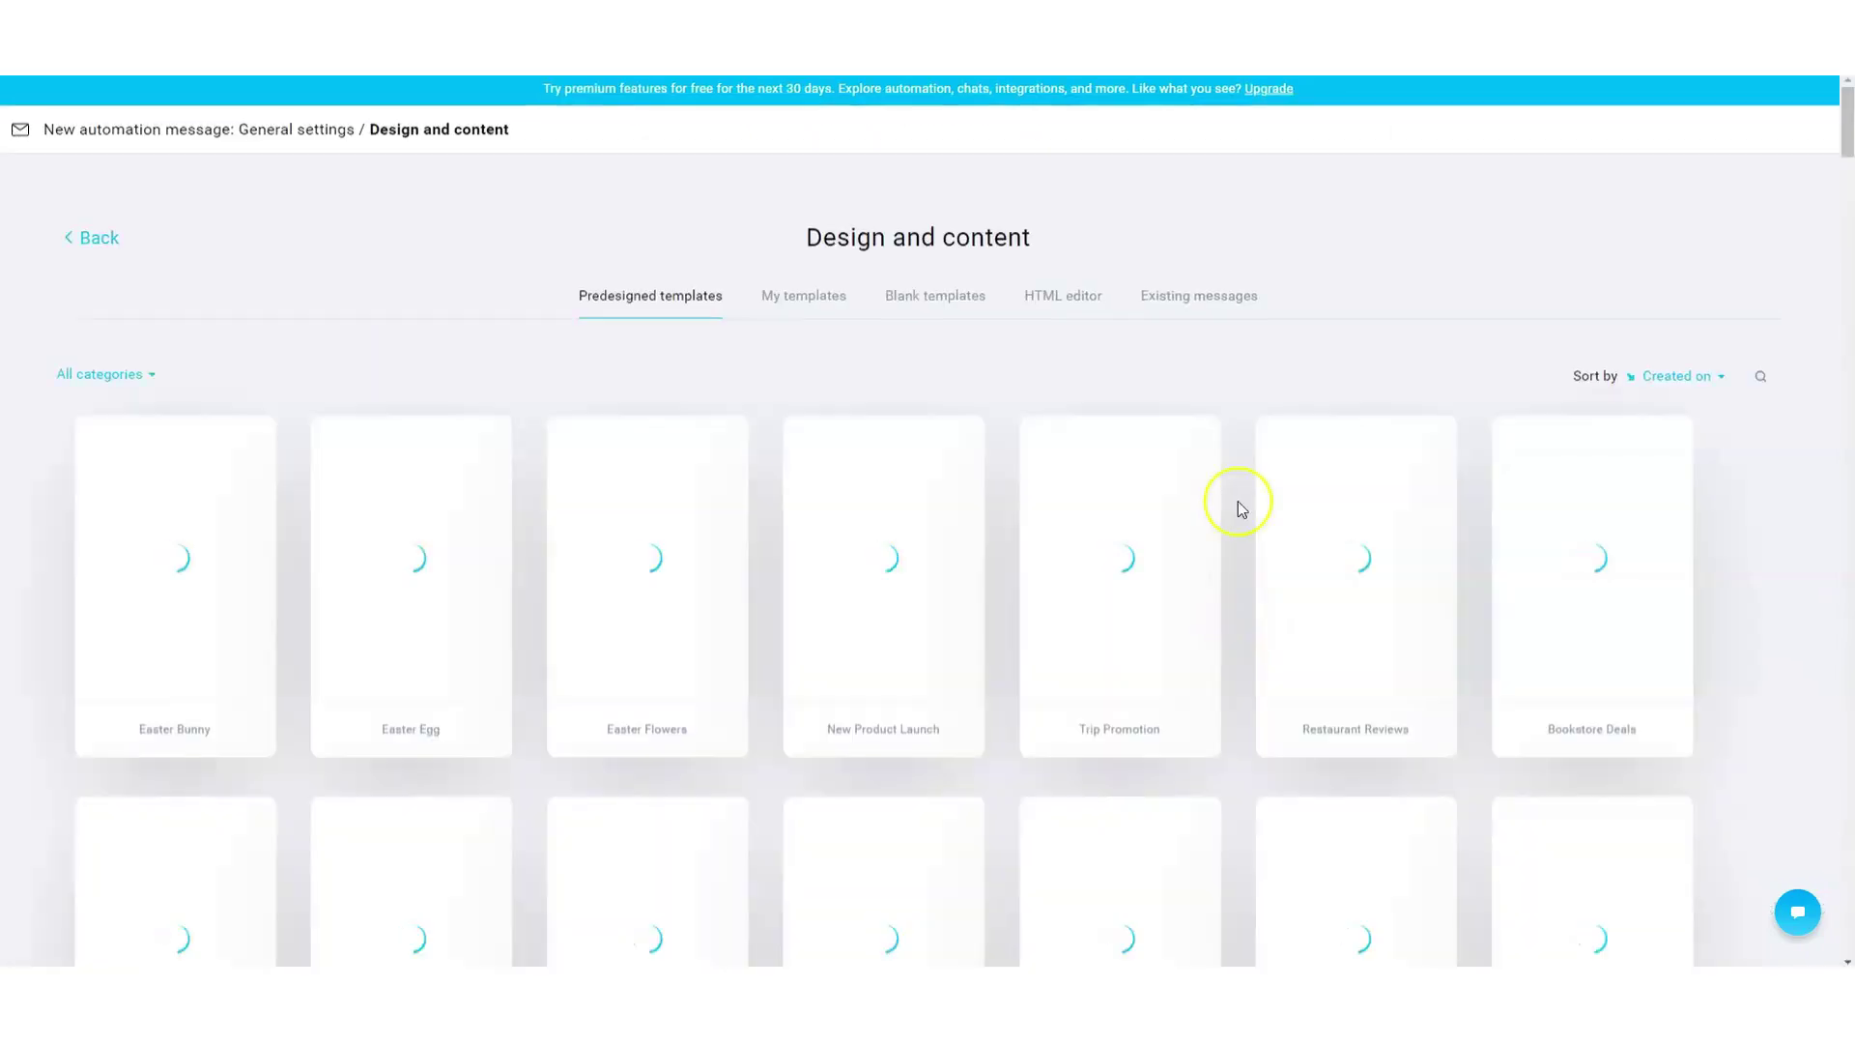
pyautogui.click(1183, 296)
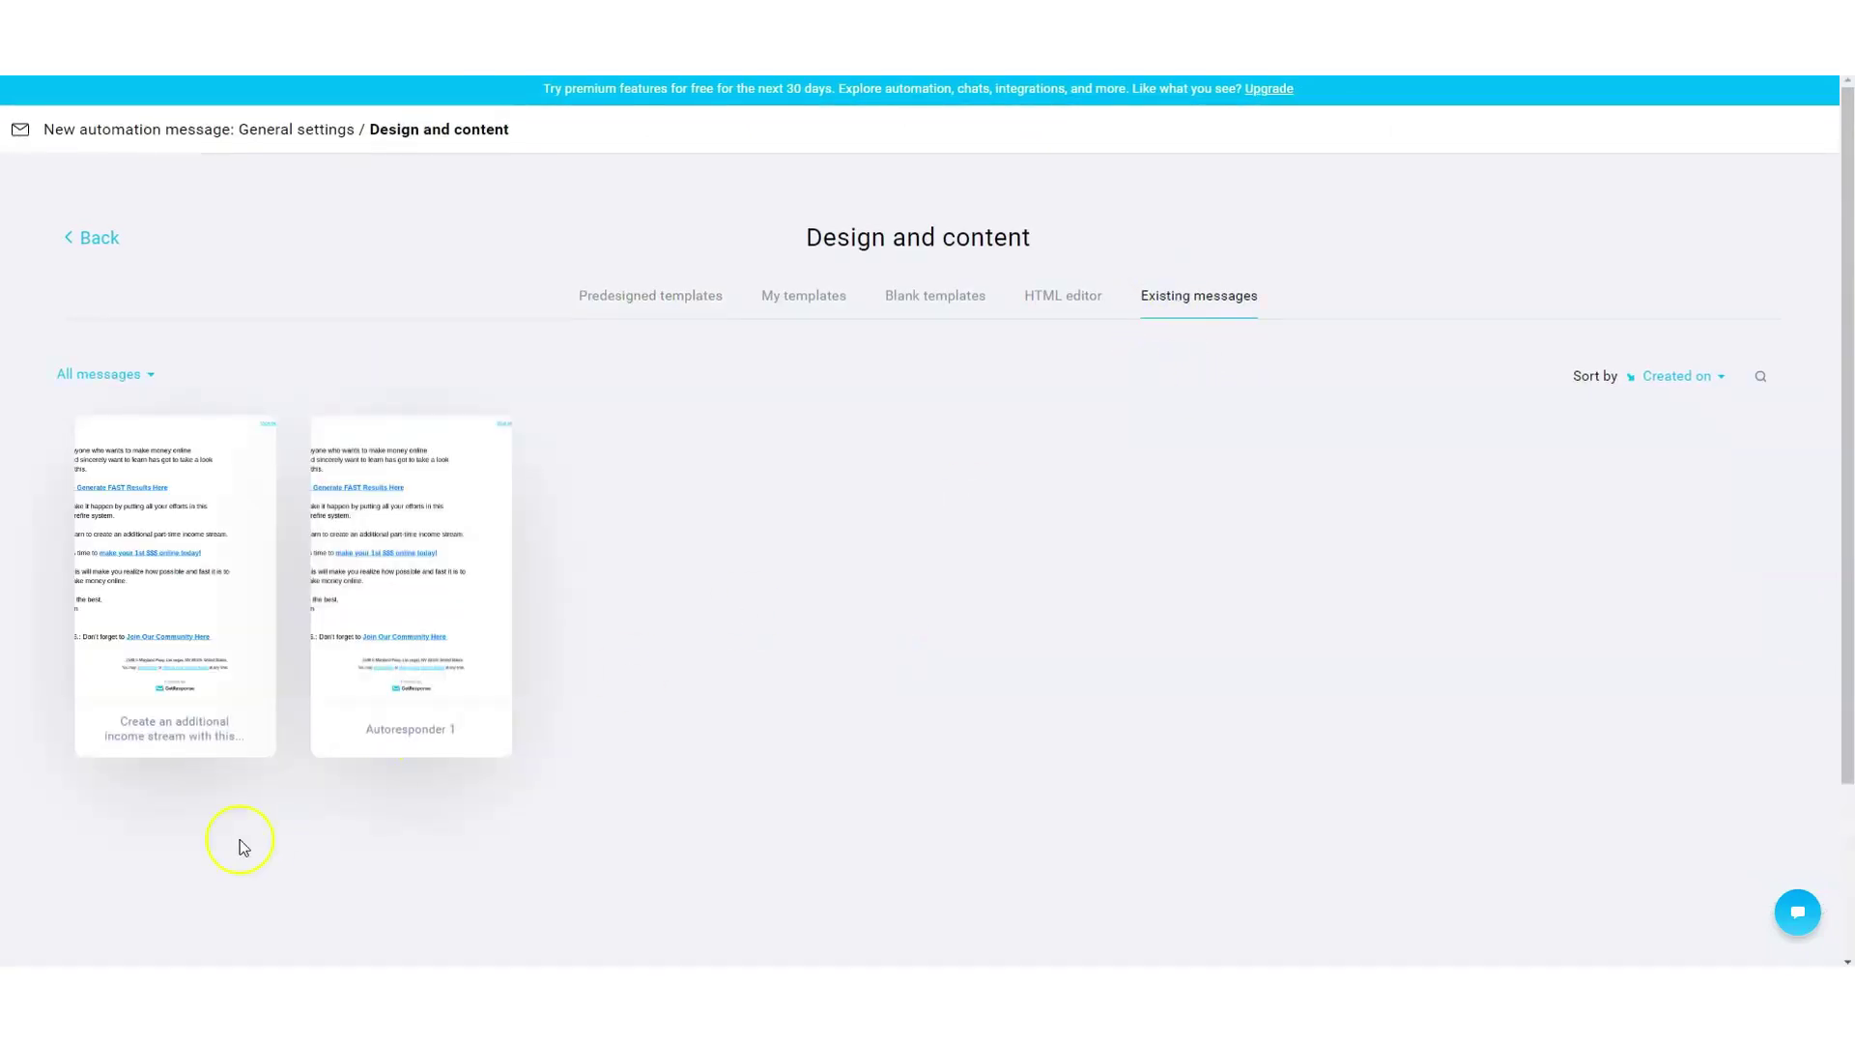
pyautogui.click(170, 580)
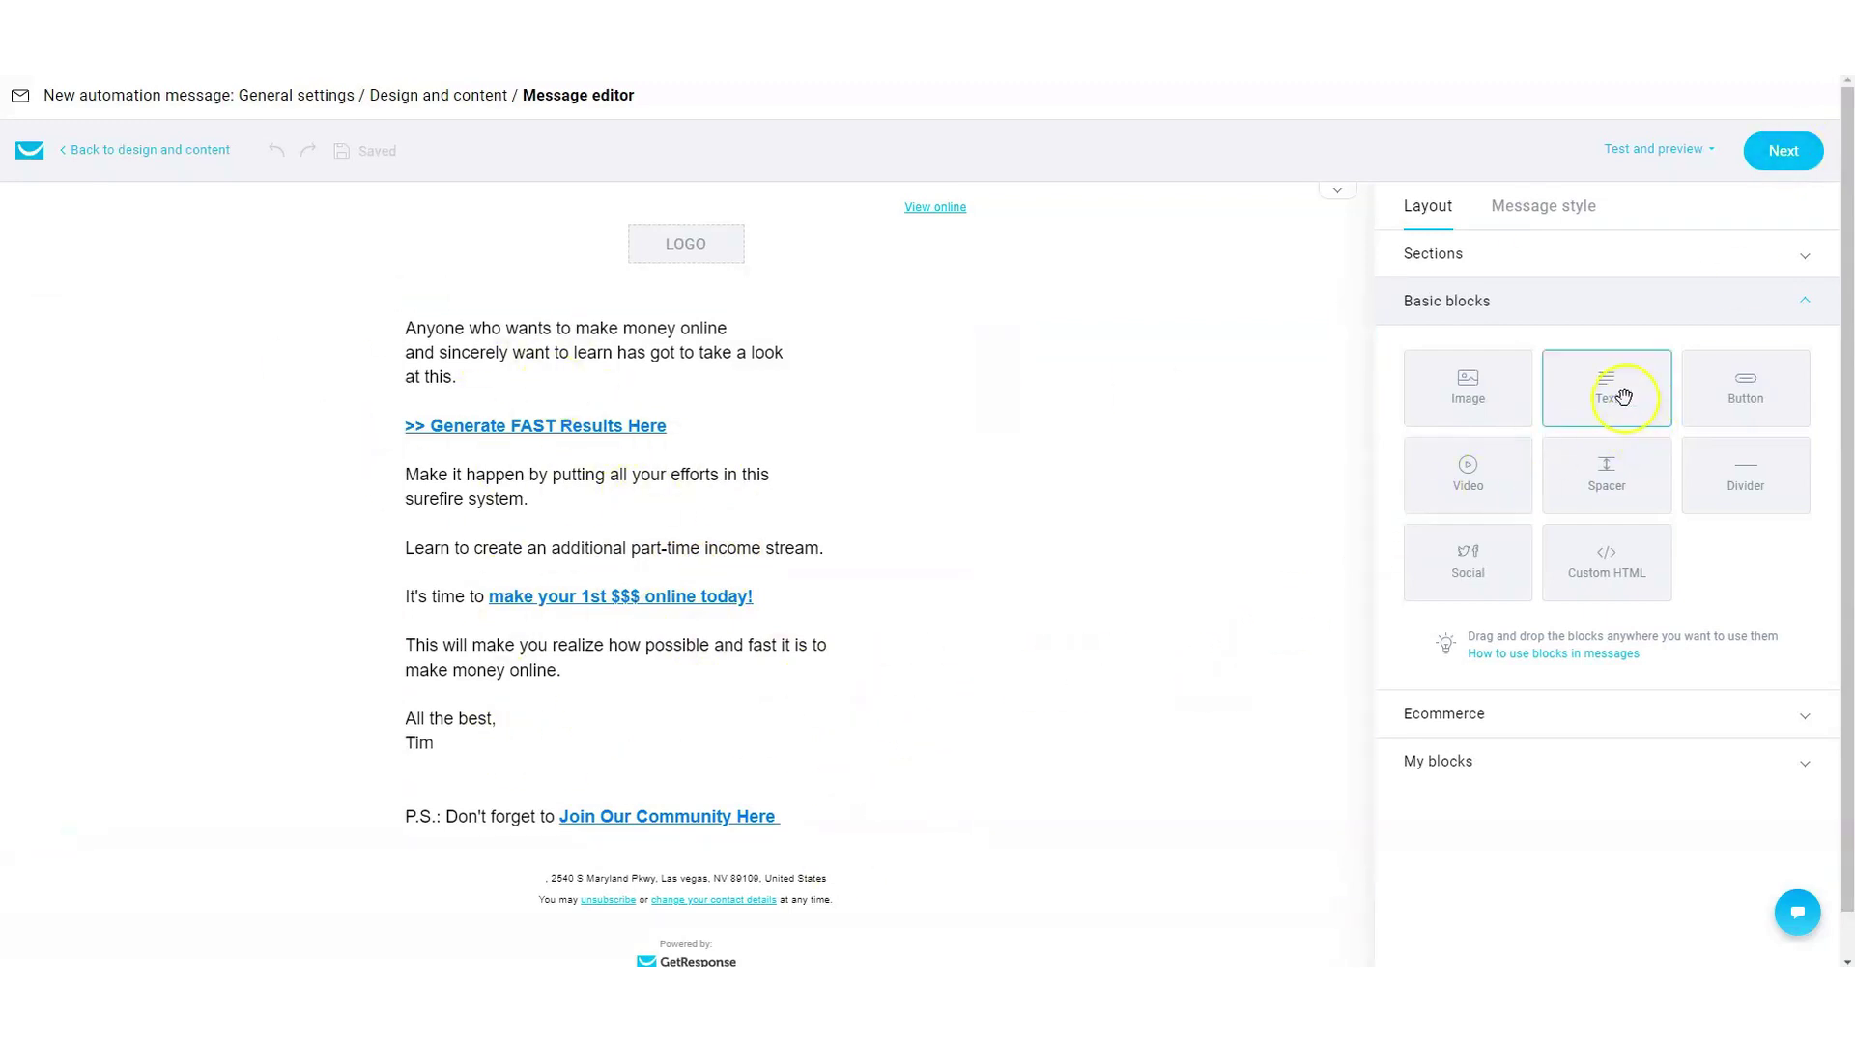
pyautogui.moveTo(1599, 401); pyautogui.dragTo(1556, 387)
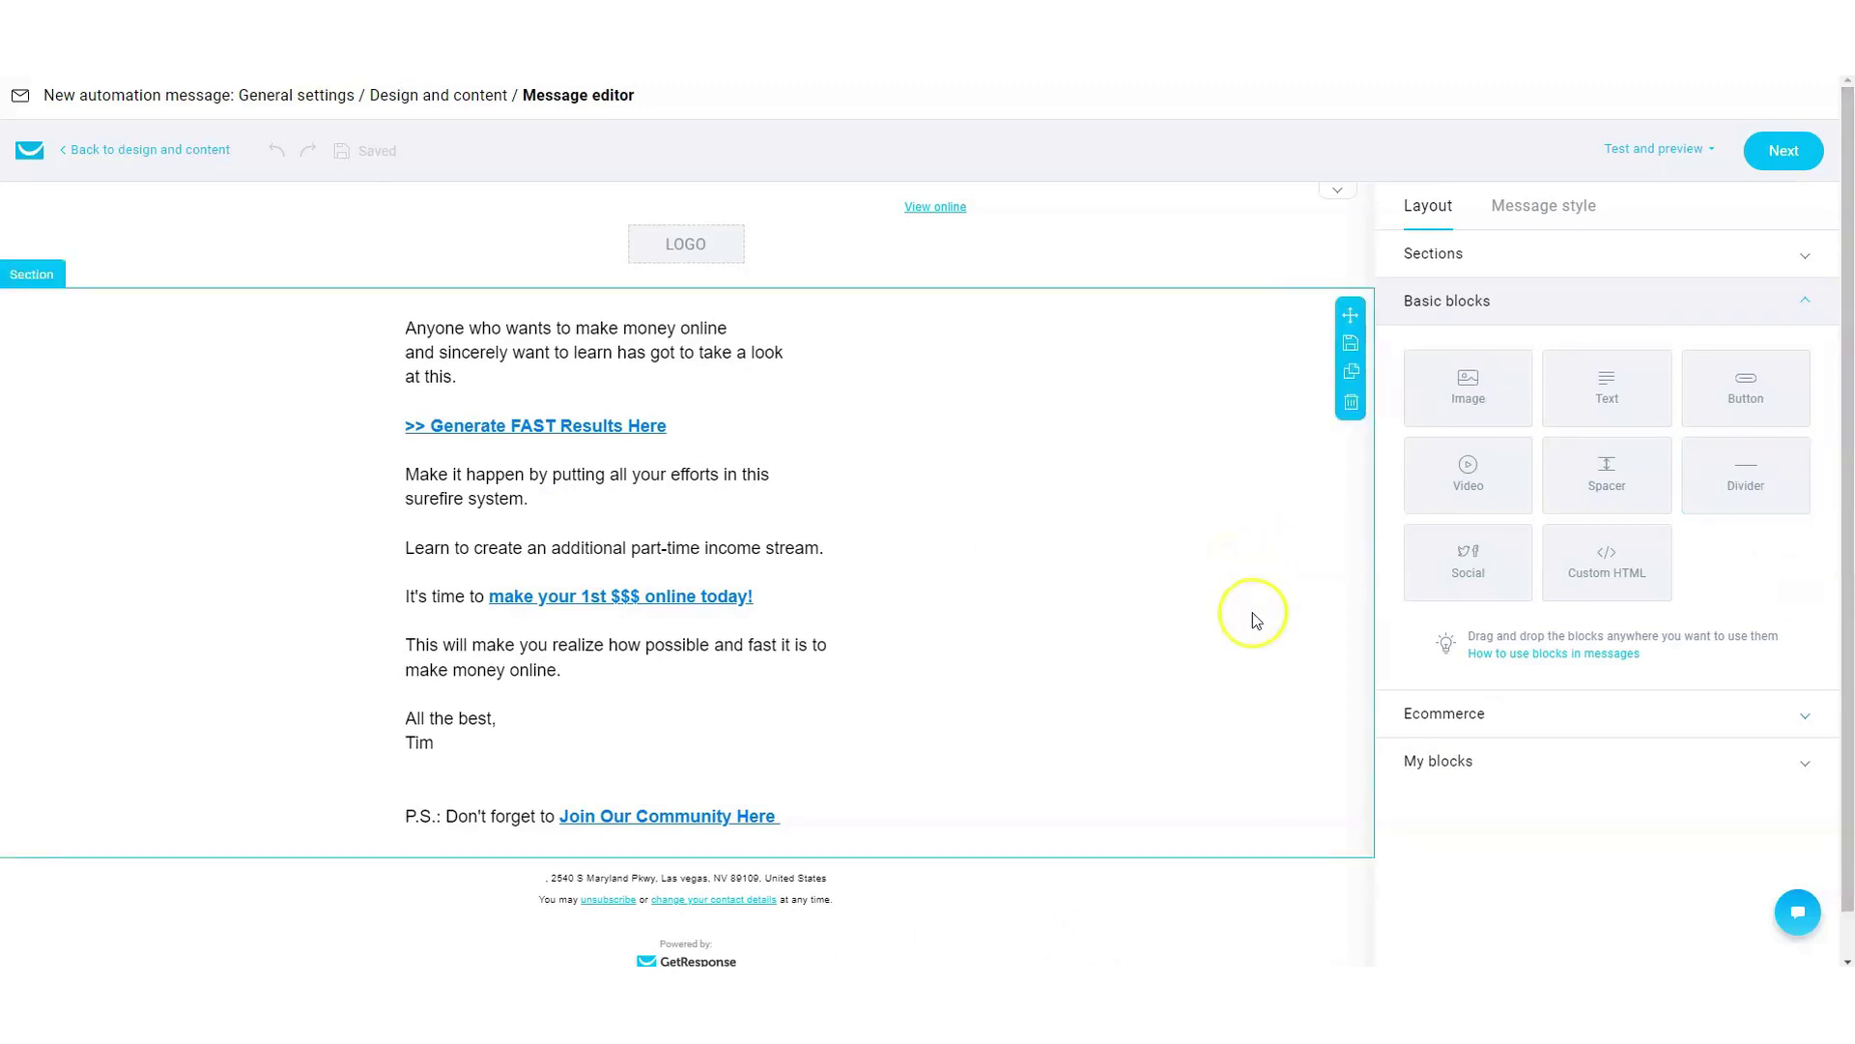
pyautogui.click(1781, 150)
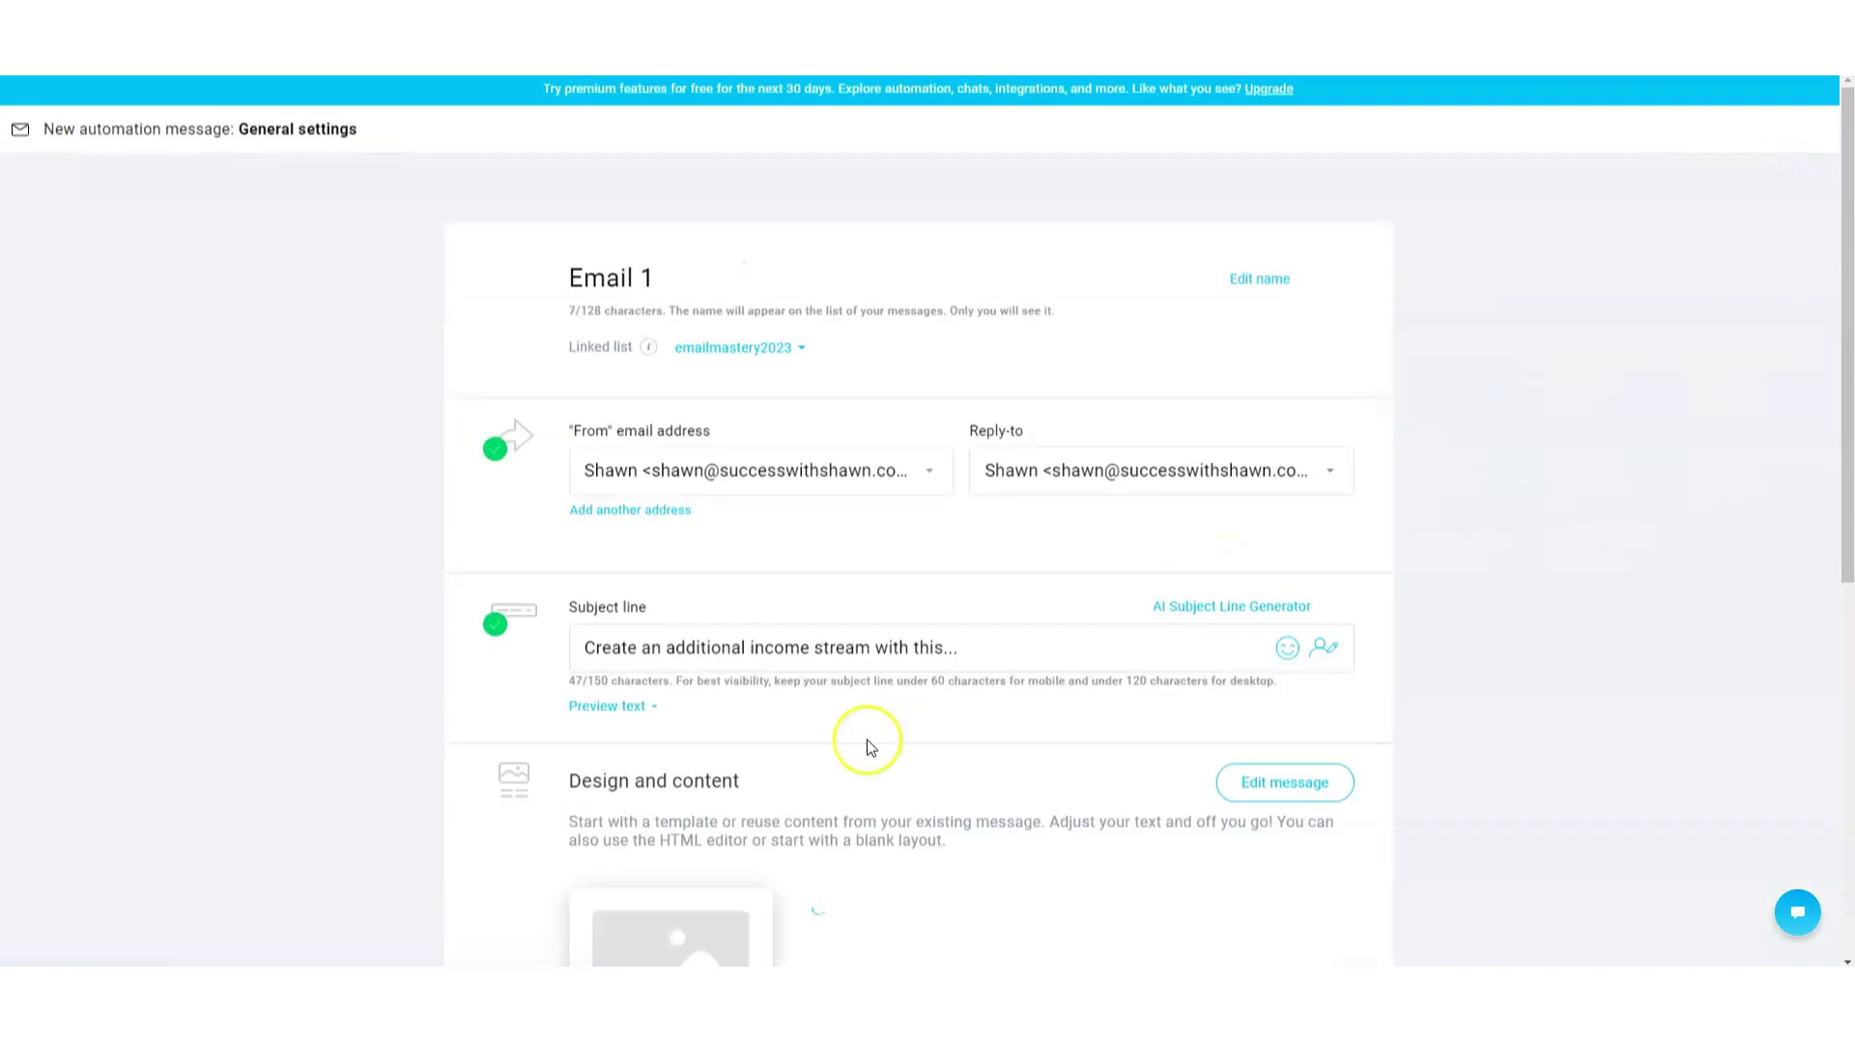
# - Save and finish the Email 1 automation message, returning to the workflow
pyautogui.scroll(-3, 866, 739)
pyautogui.scroll(-4, 840, 469)
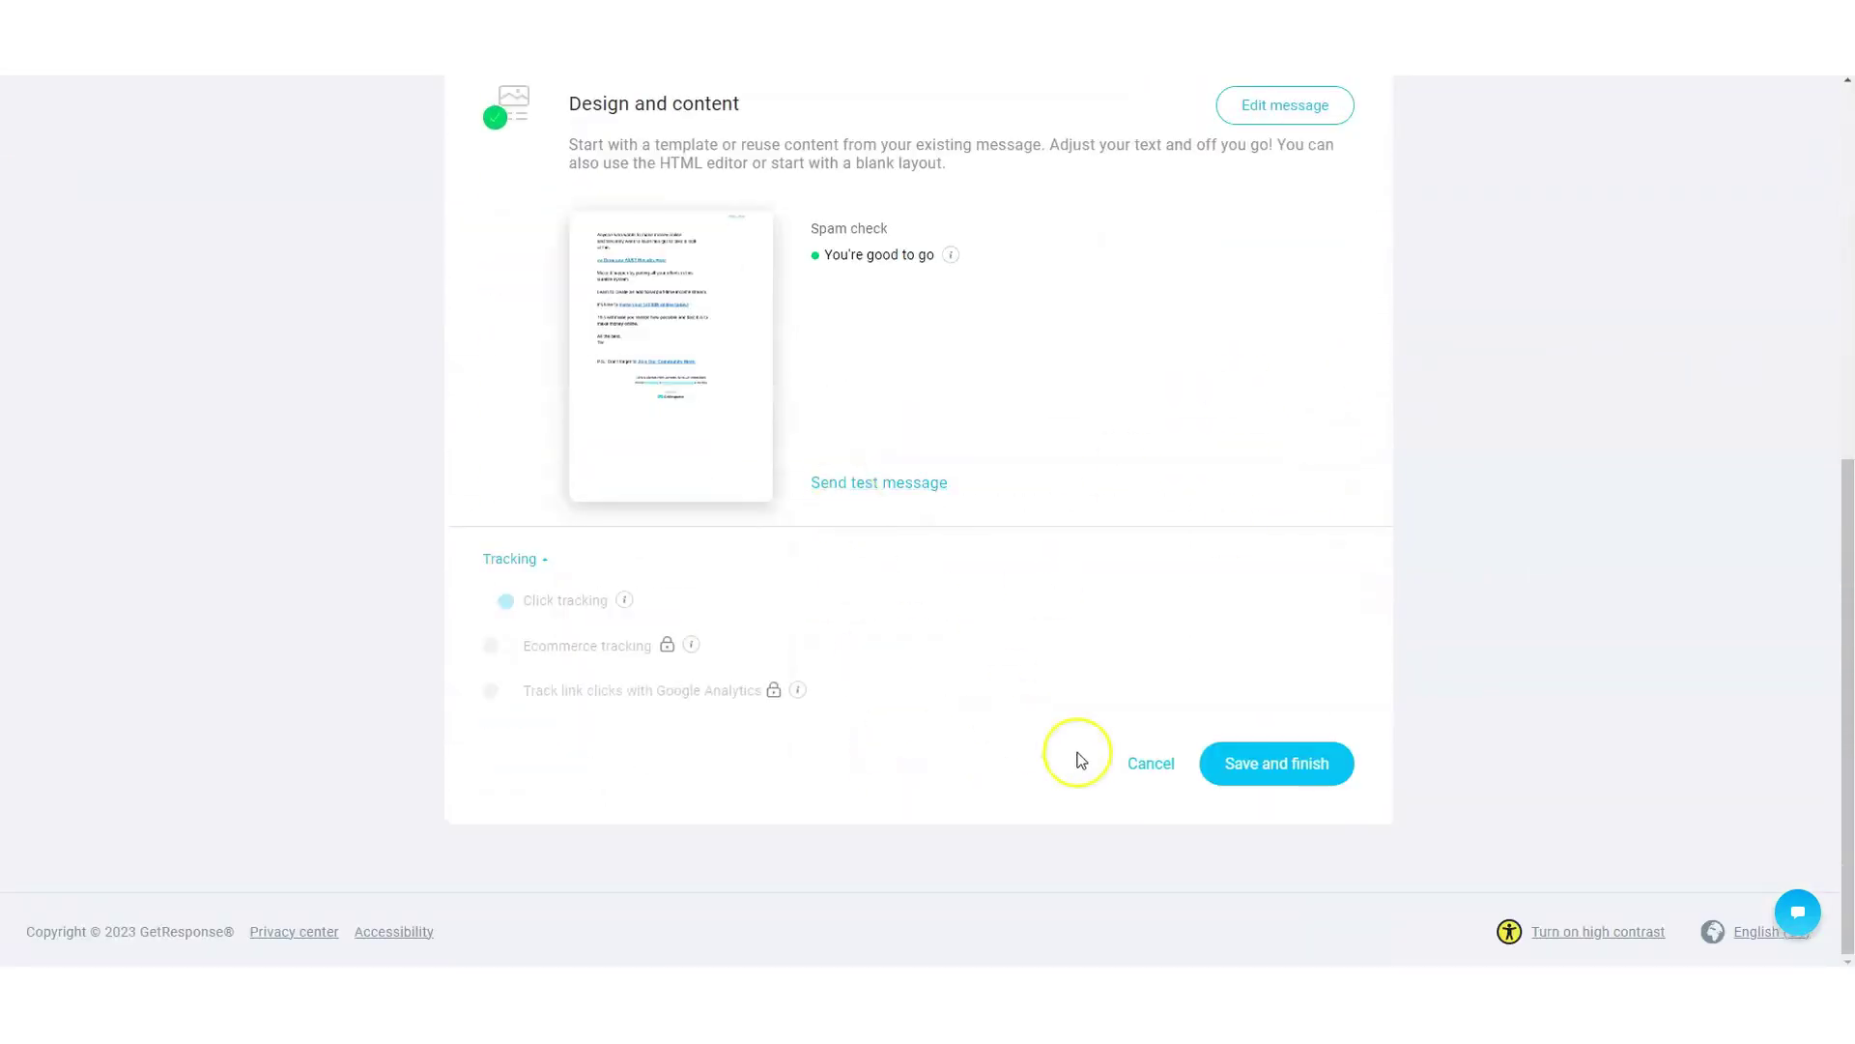
pyautogui.click(1283, 769)
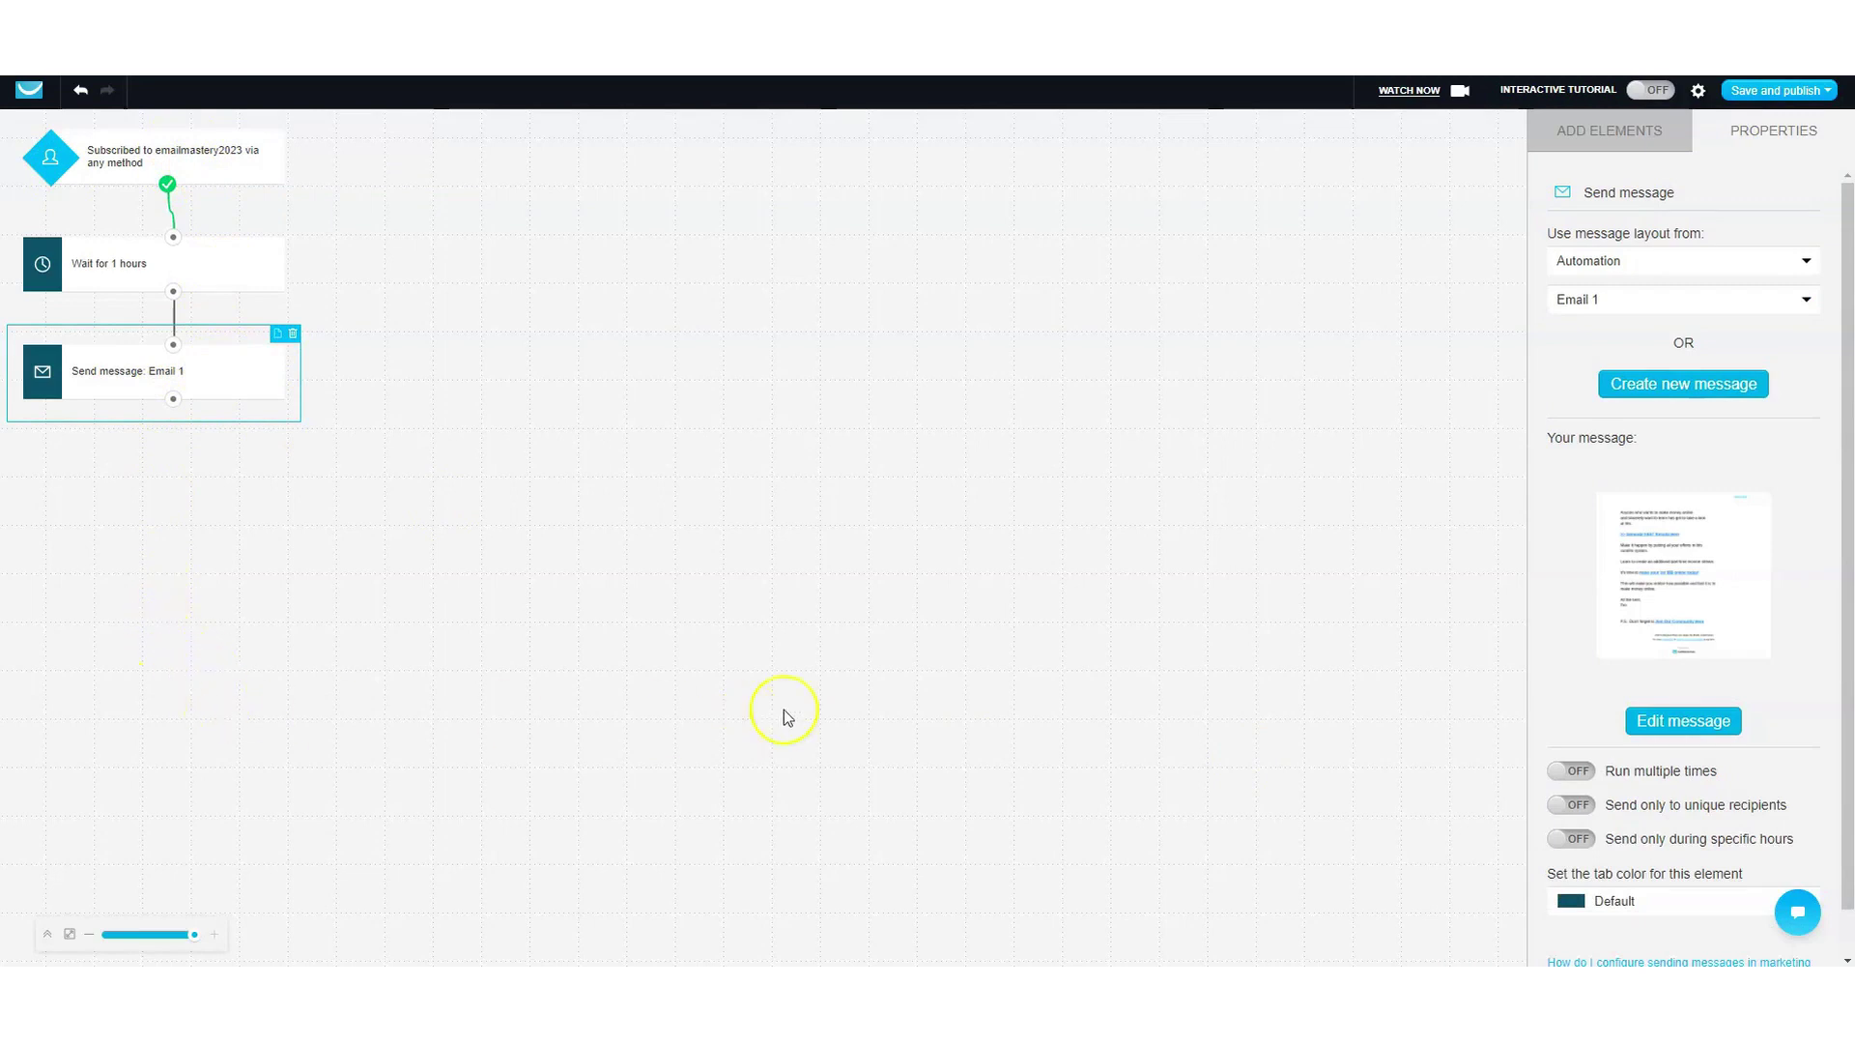
# - Add a second Wait action directly below the Send message element and connect the two elements
pyautogui.click(1633, 131)
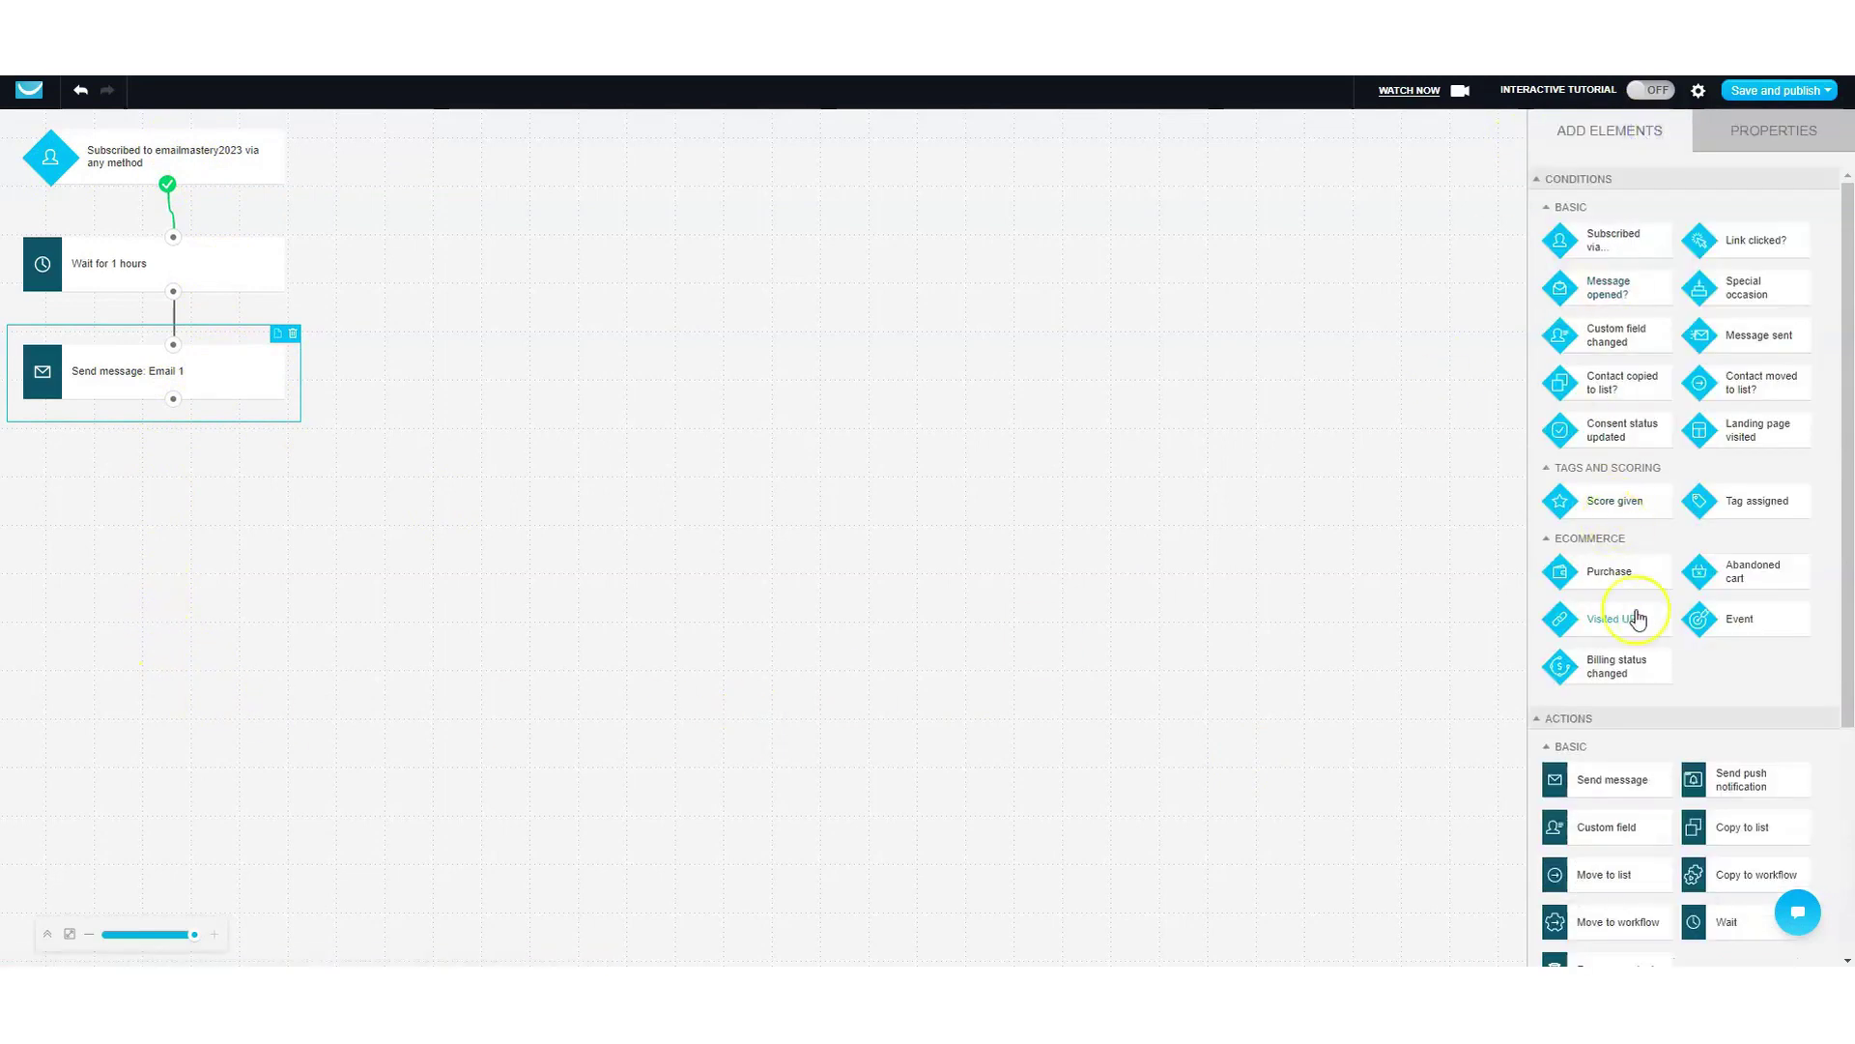
pyautogui.scroll(-2, 1759, 810)
pyautogui.moveTo(1735, 728); pyautogui.dragTo(87, 536)
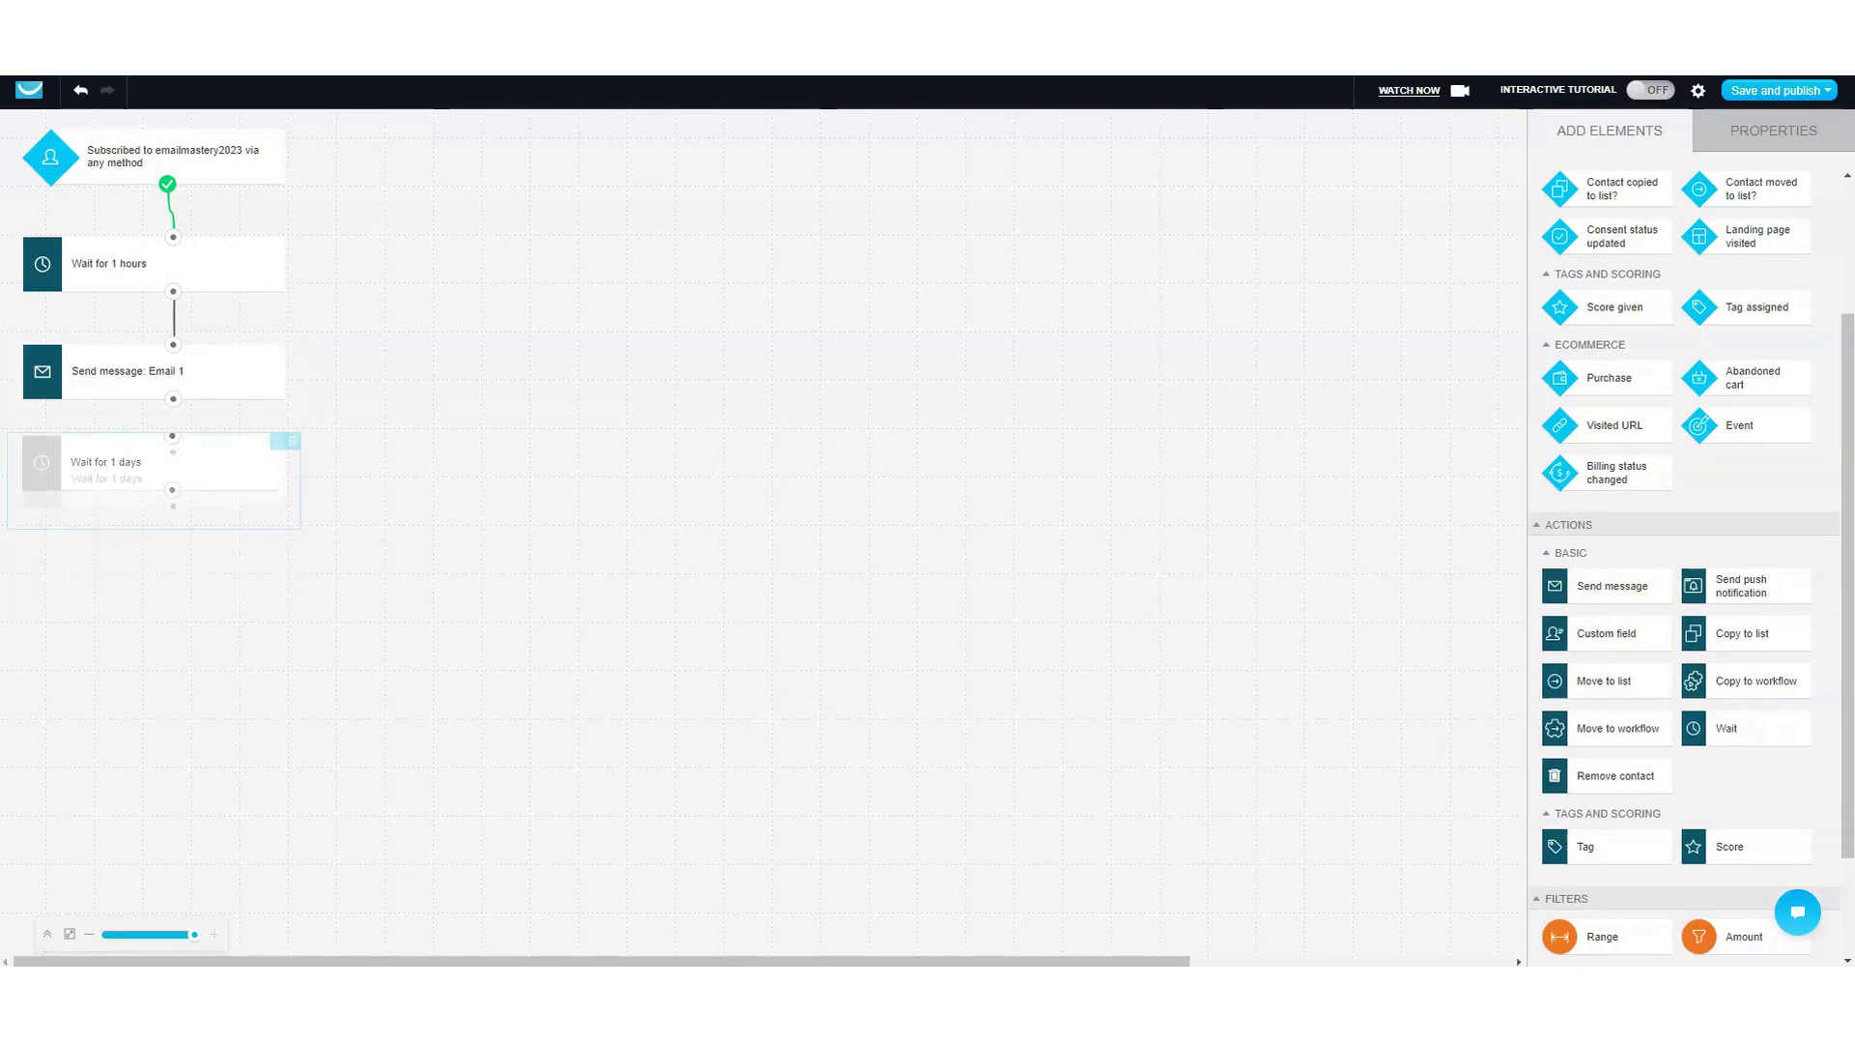
pyautogui.moveTo(173, 399); pyautogui.dragTo(173, 451)
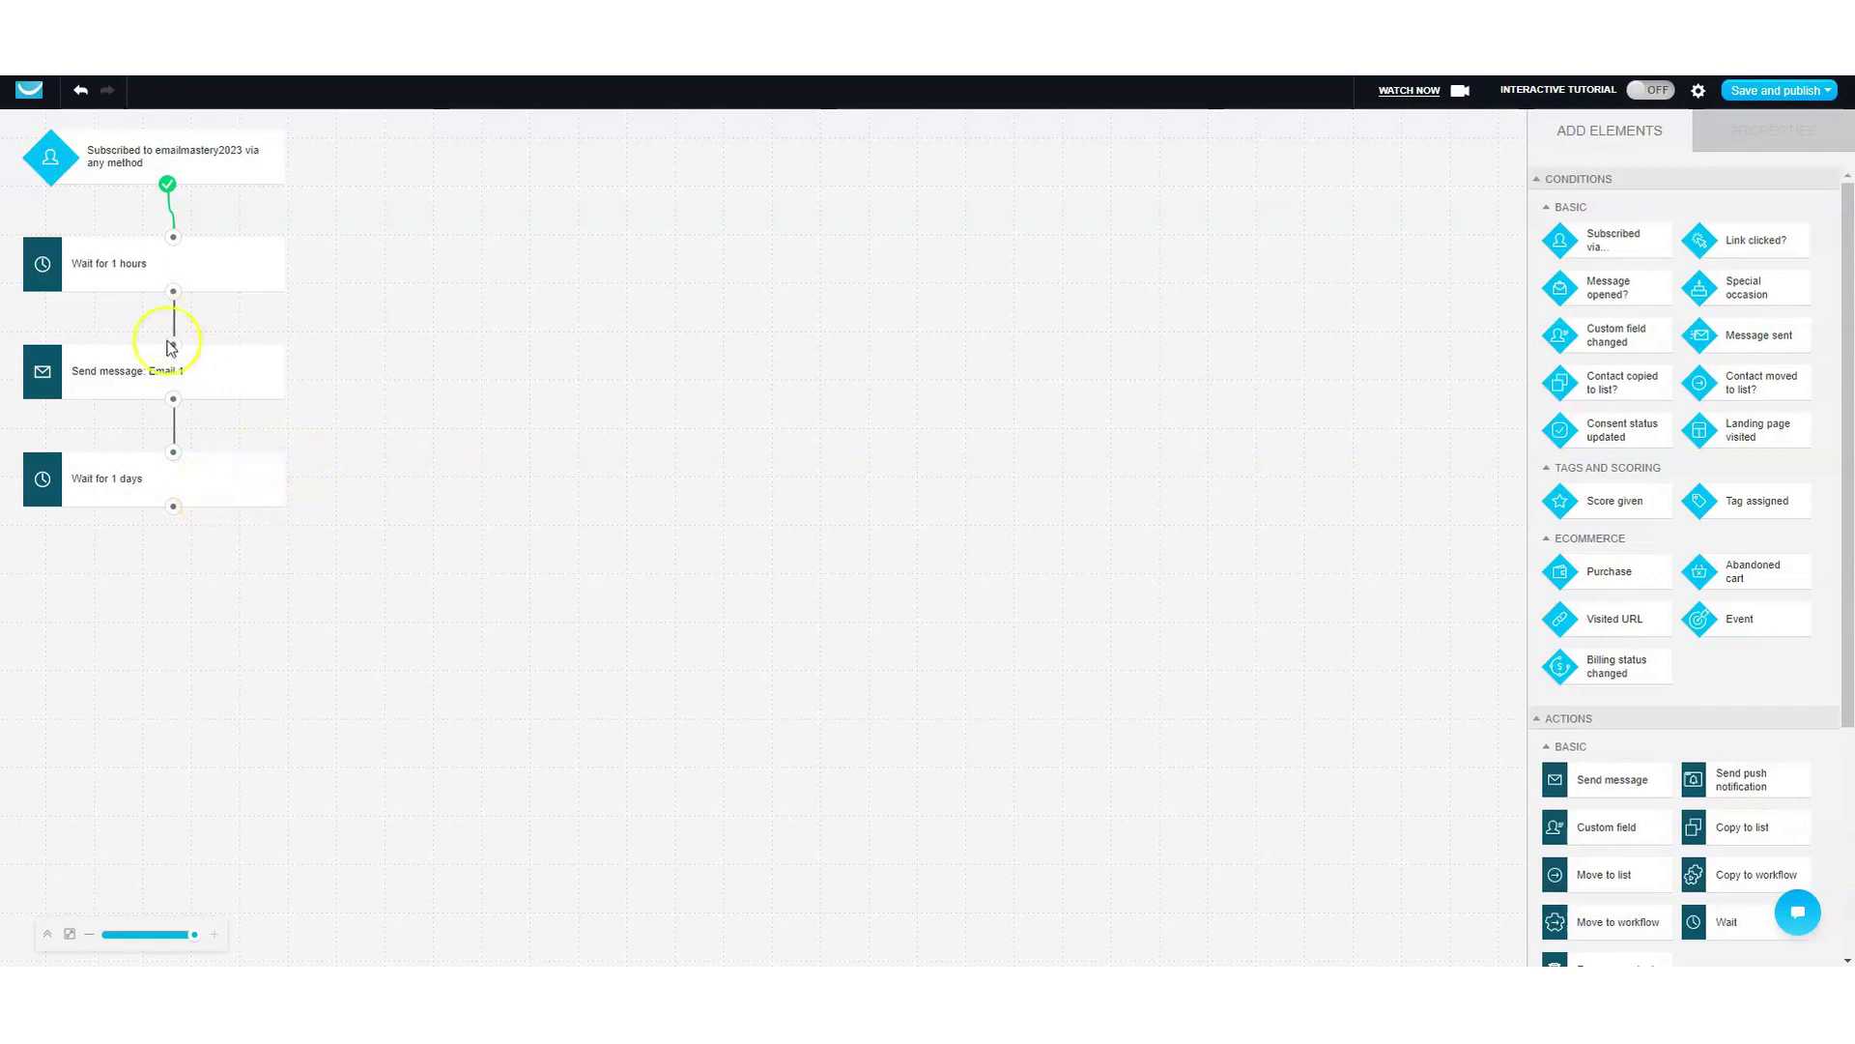
pyautogui.click(125, 495)
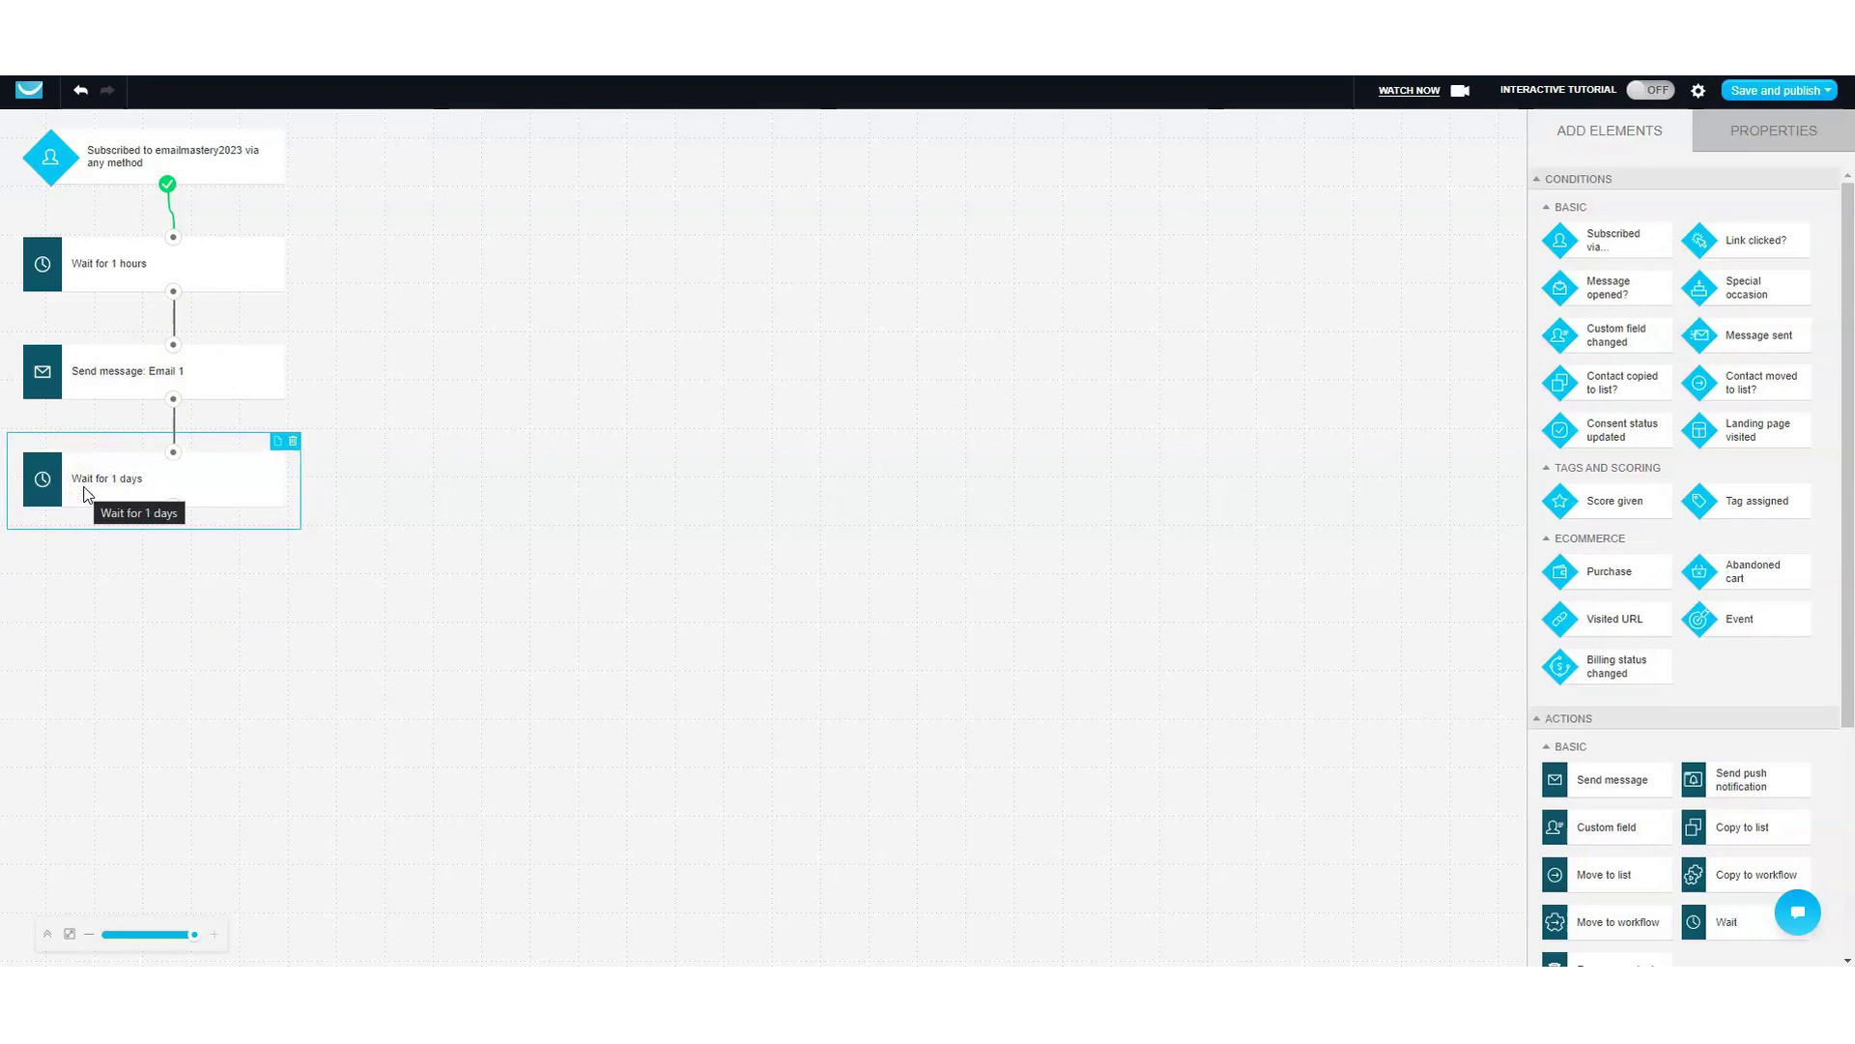
pyautogui.moveTo(78, 484); pyautogui.dragTo(62, 431)
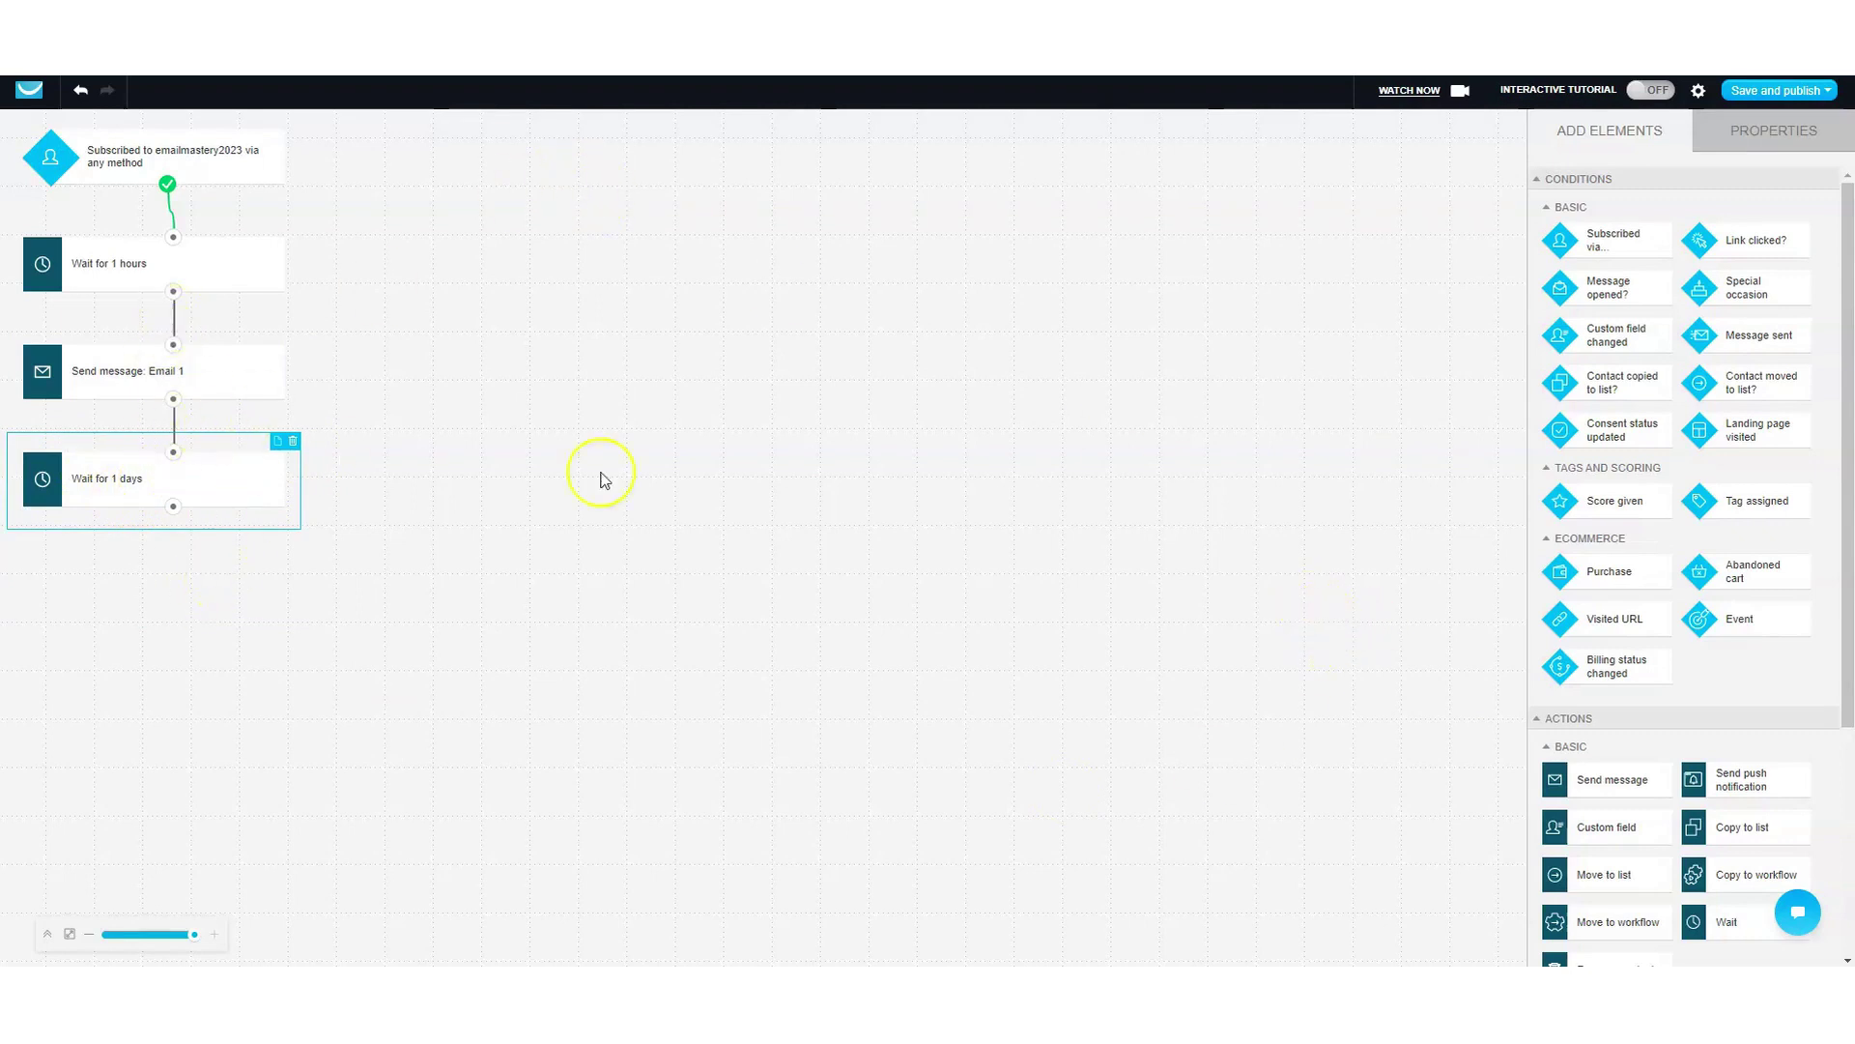
# - Save and publish the Automation AR workflow and open the list of all workflows
pyautogui.click(1781, 92)
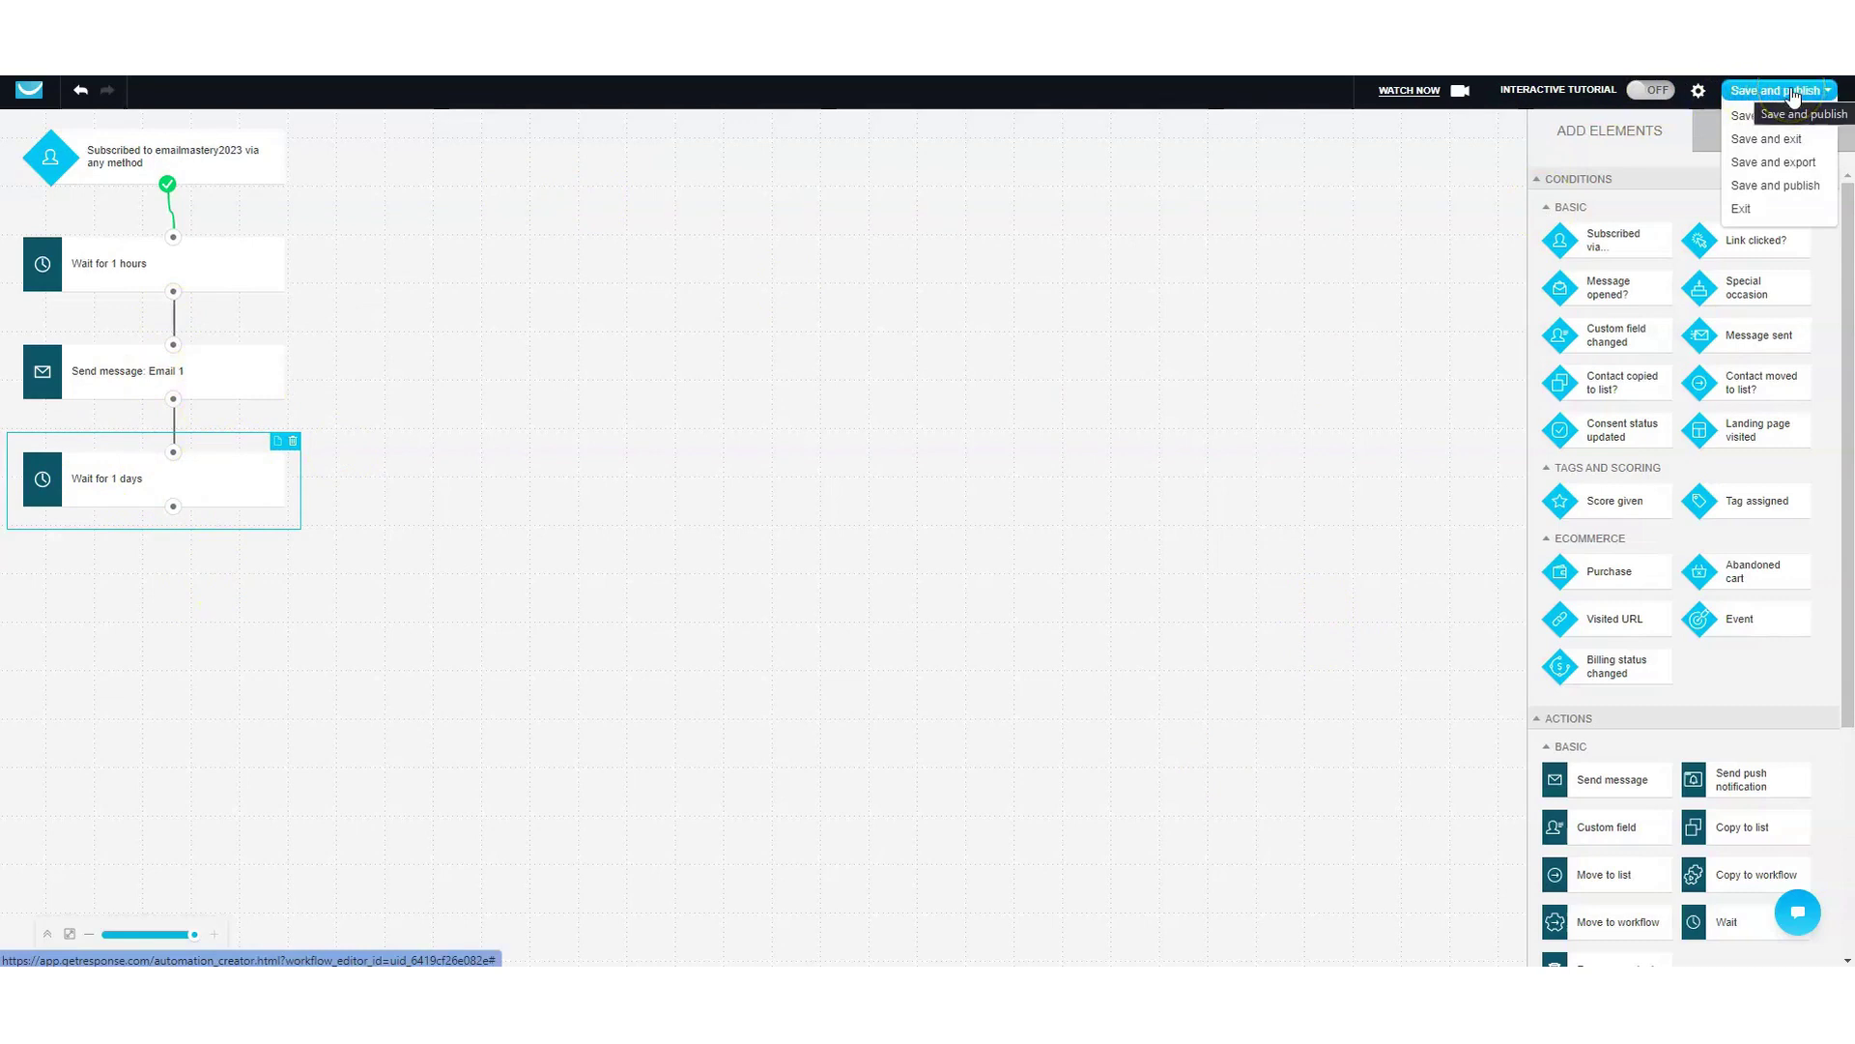
pyautogui.click(1781, 188)
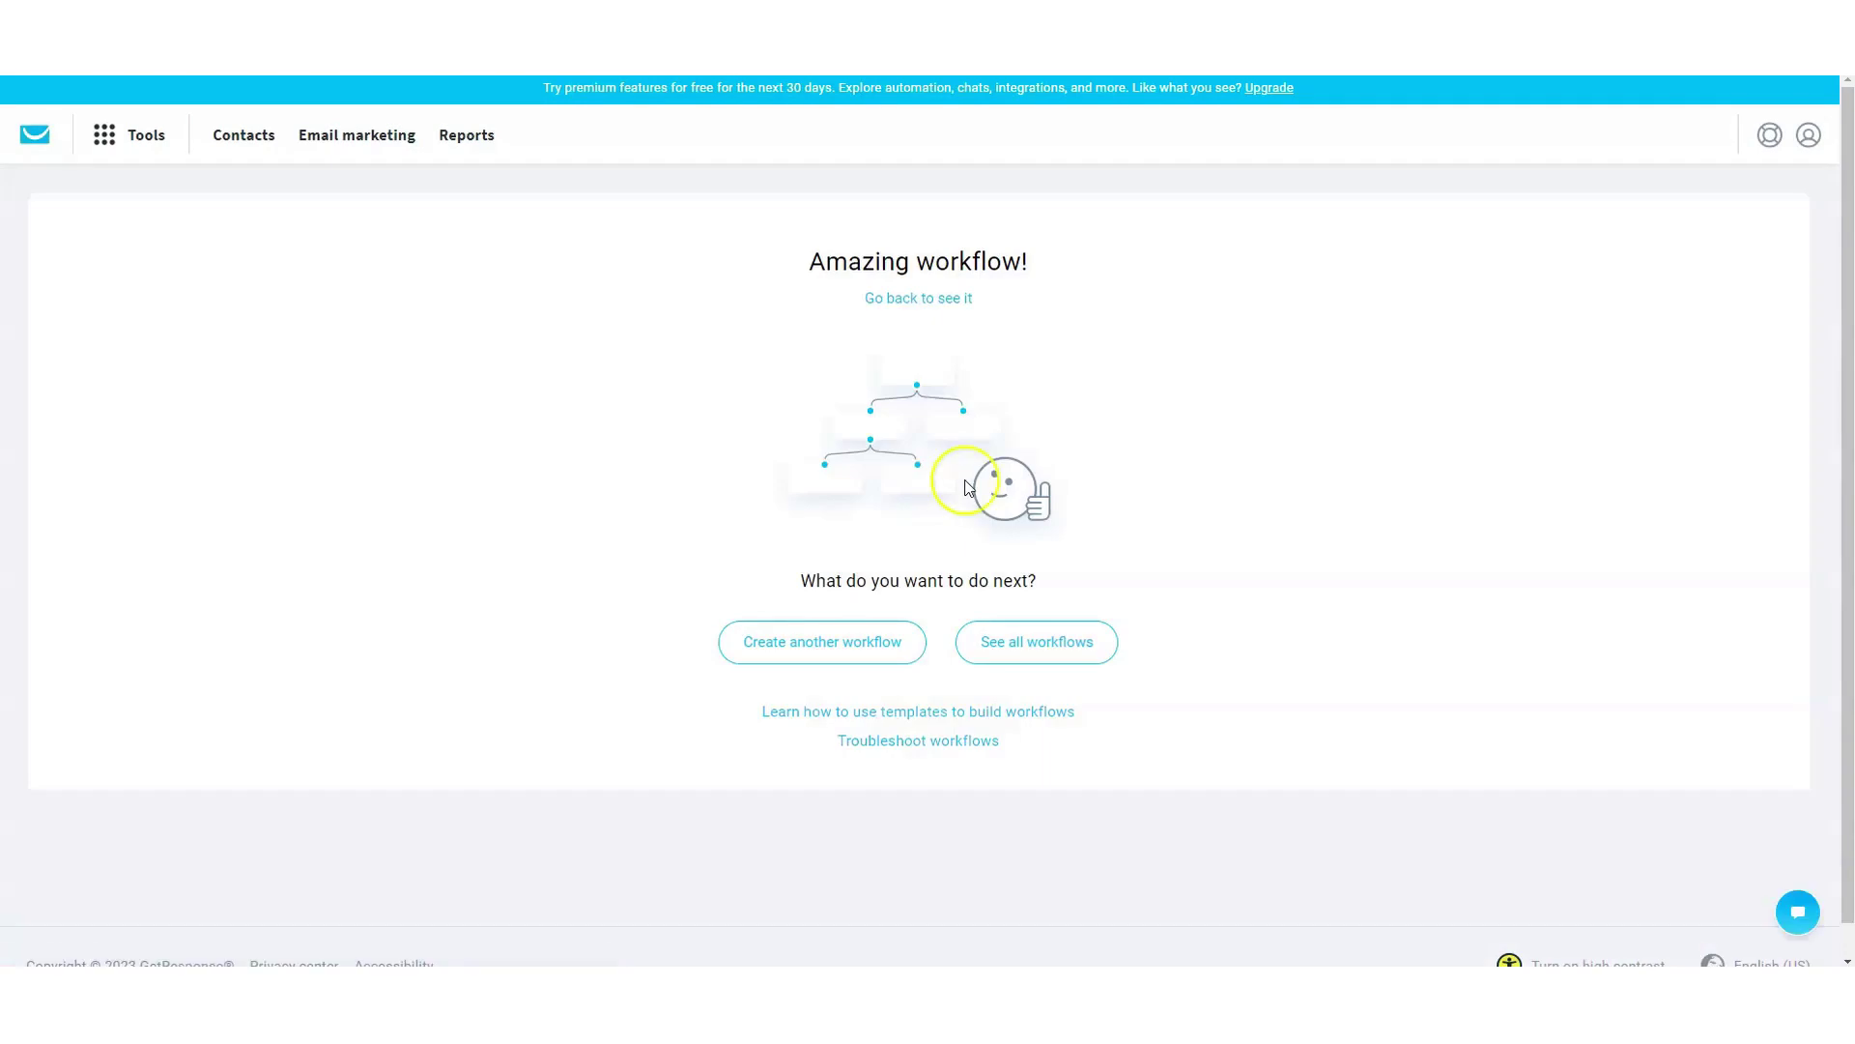
pyautogui.click(1051, 642)
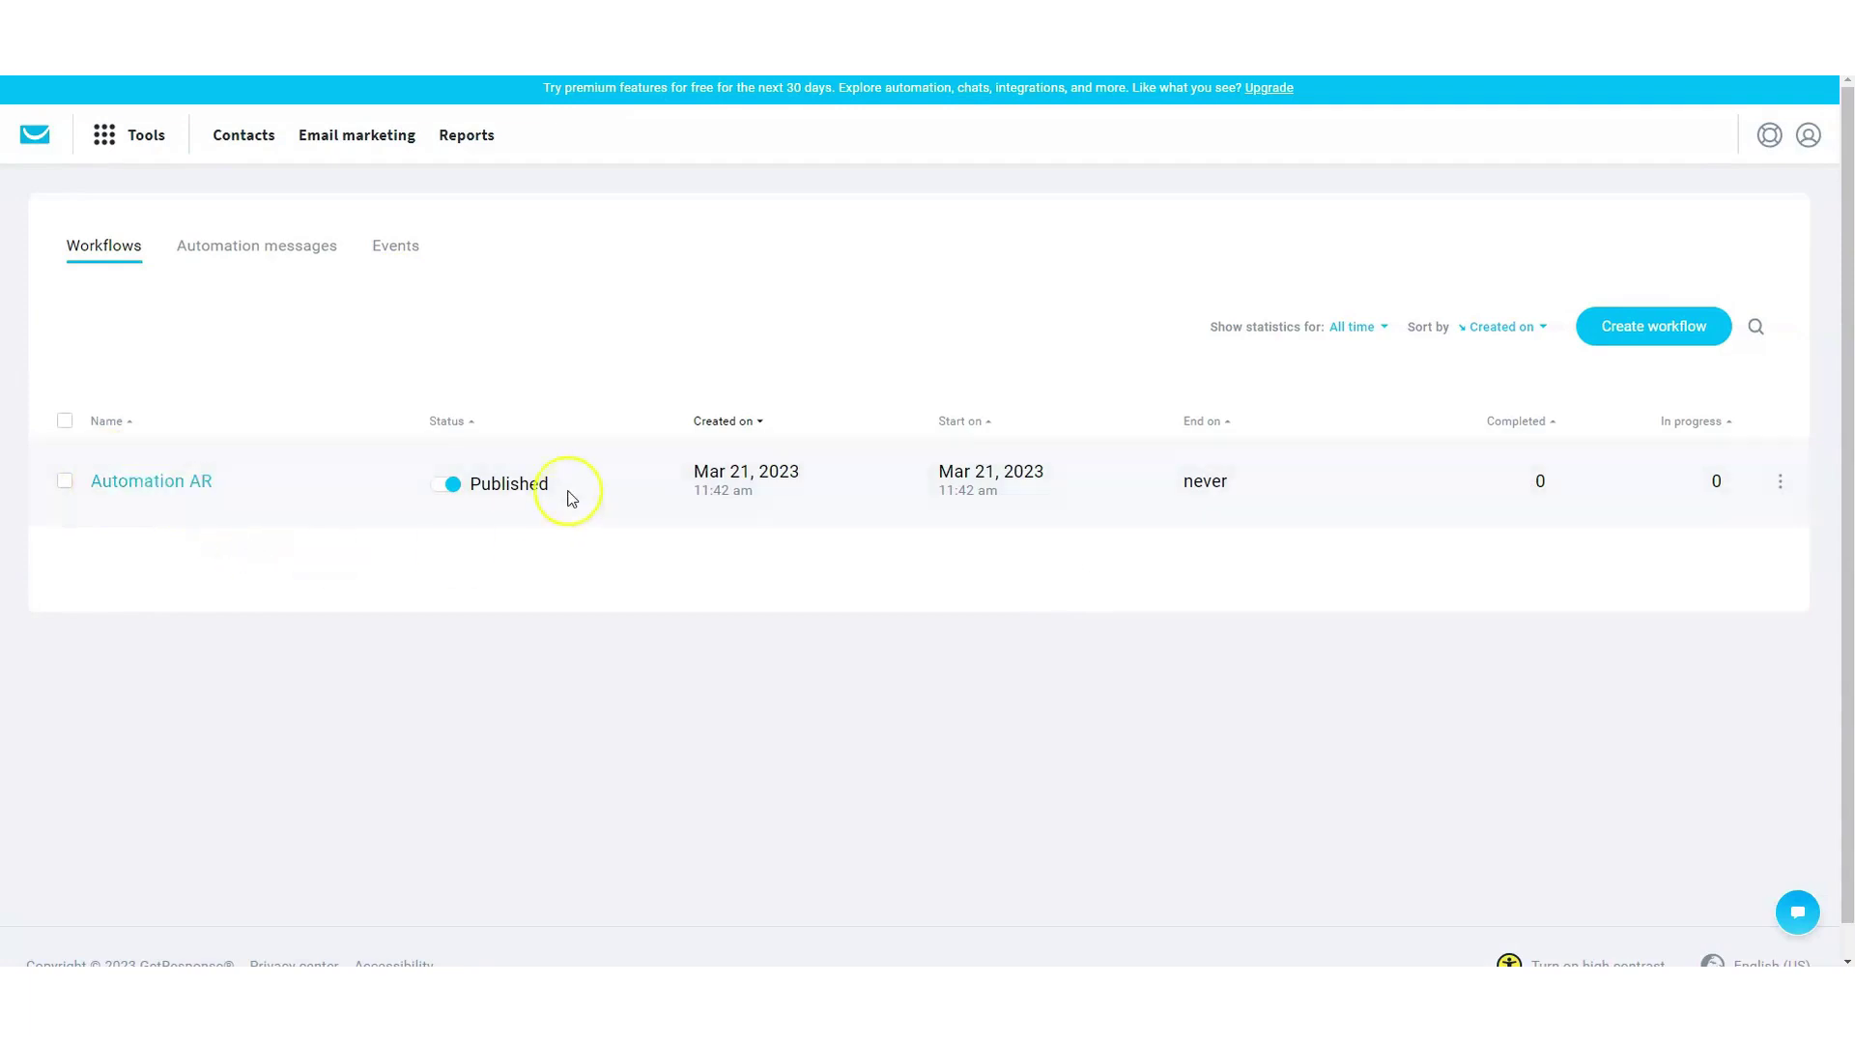
# - Unpublish the Automation AR workflow and publish it again from the workflow list
pyautogui.click(450, 488)
pyautogui.click(446, 488)
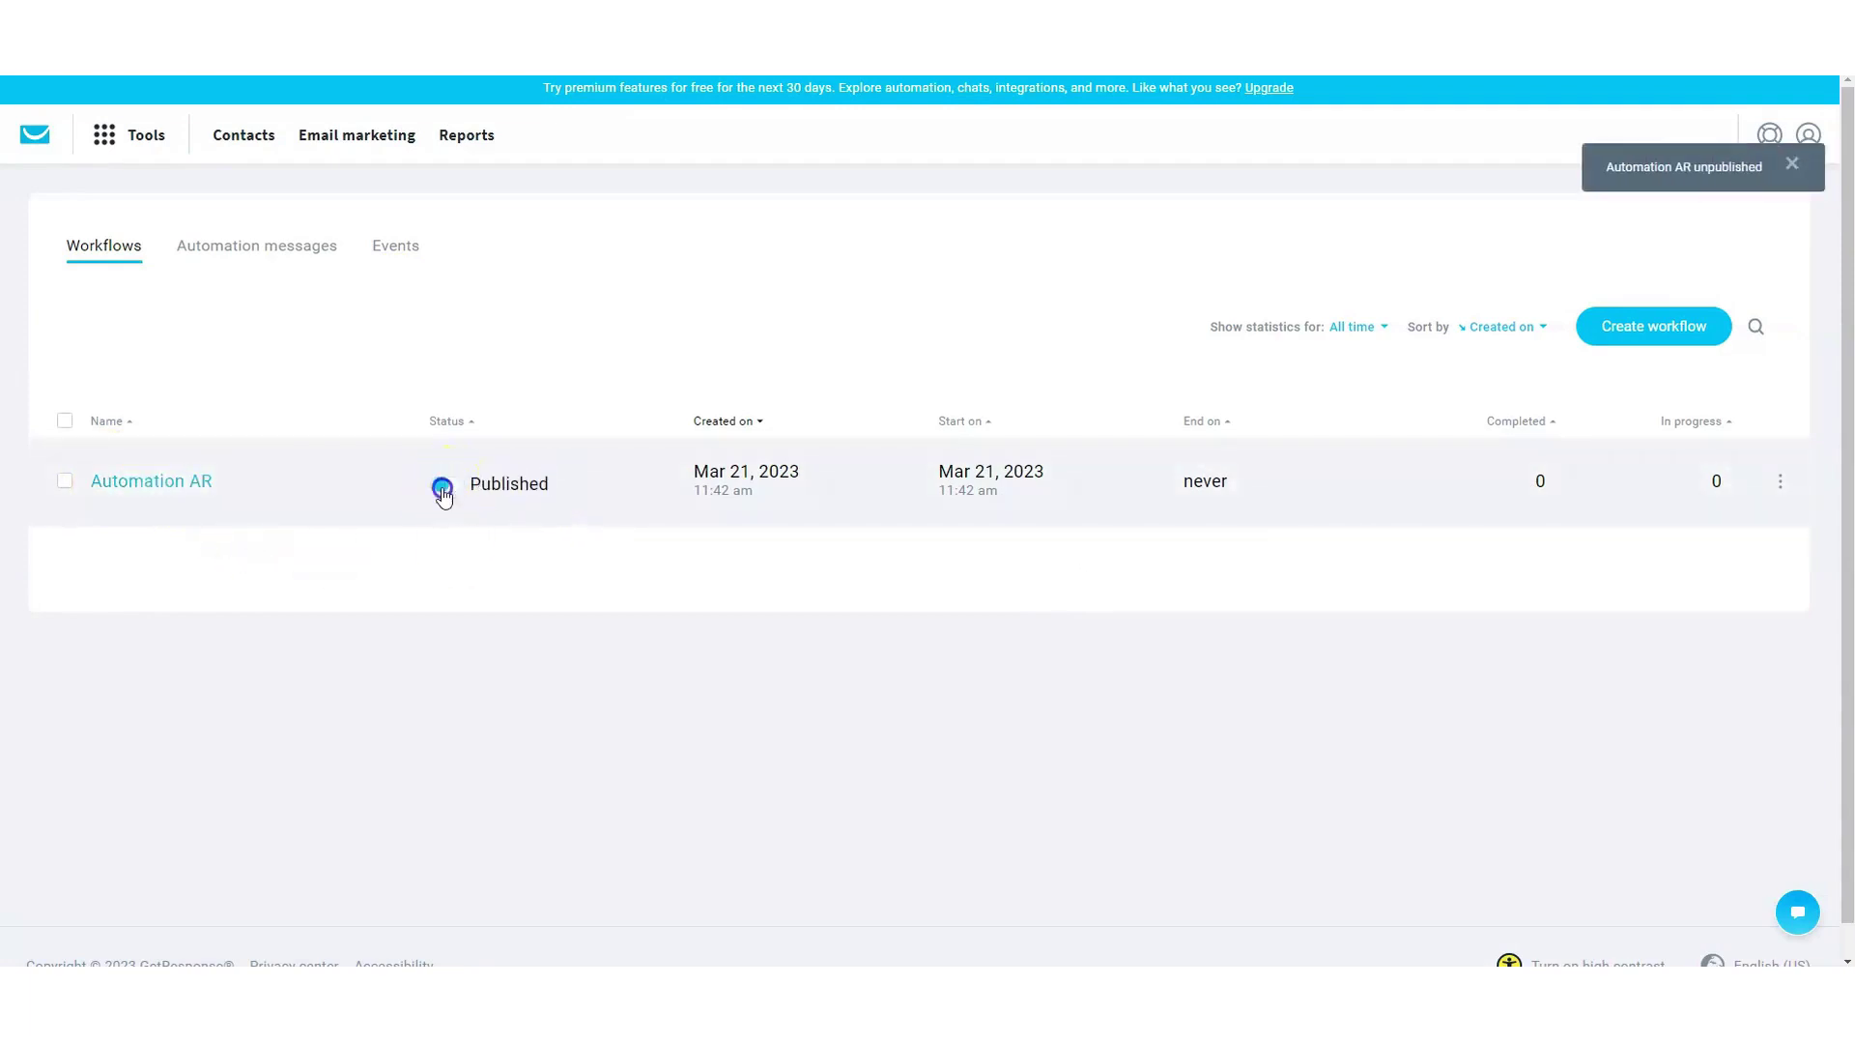
pyautogui.click(446, 488)
pyautogui.click(448, 488)
pyautogui.click(365, 485)
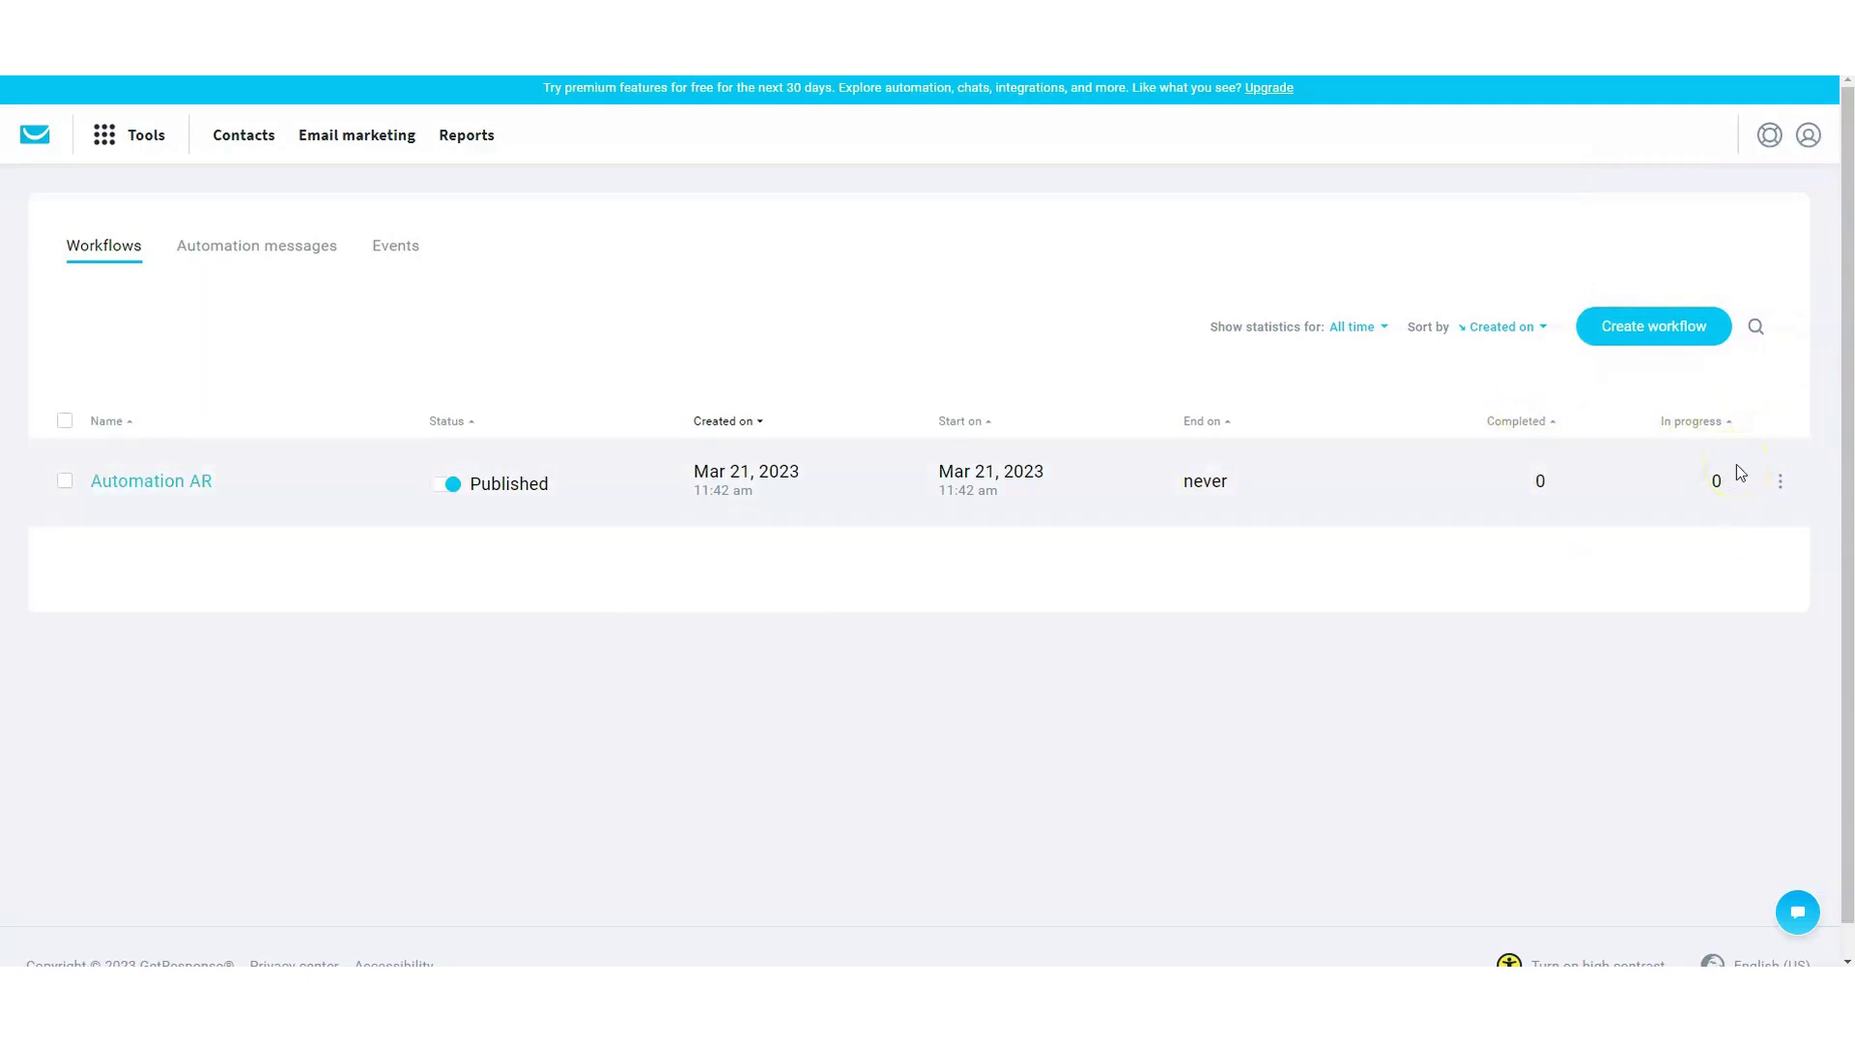
pyautogui.click(1782, 482)
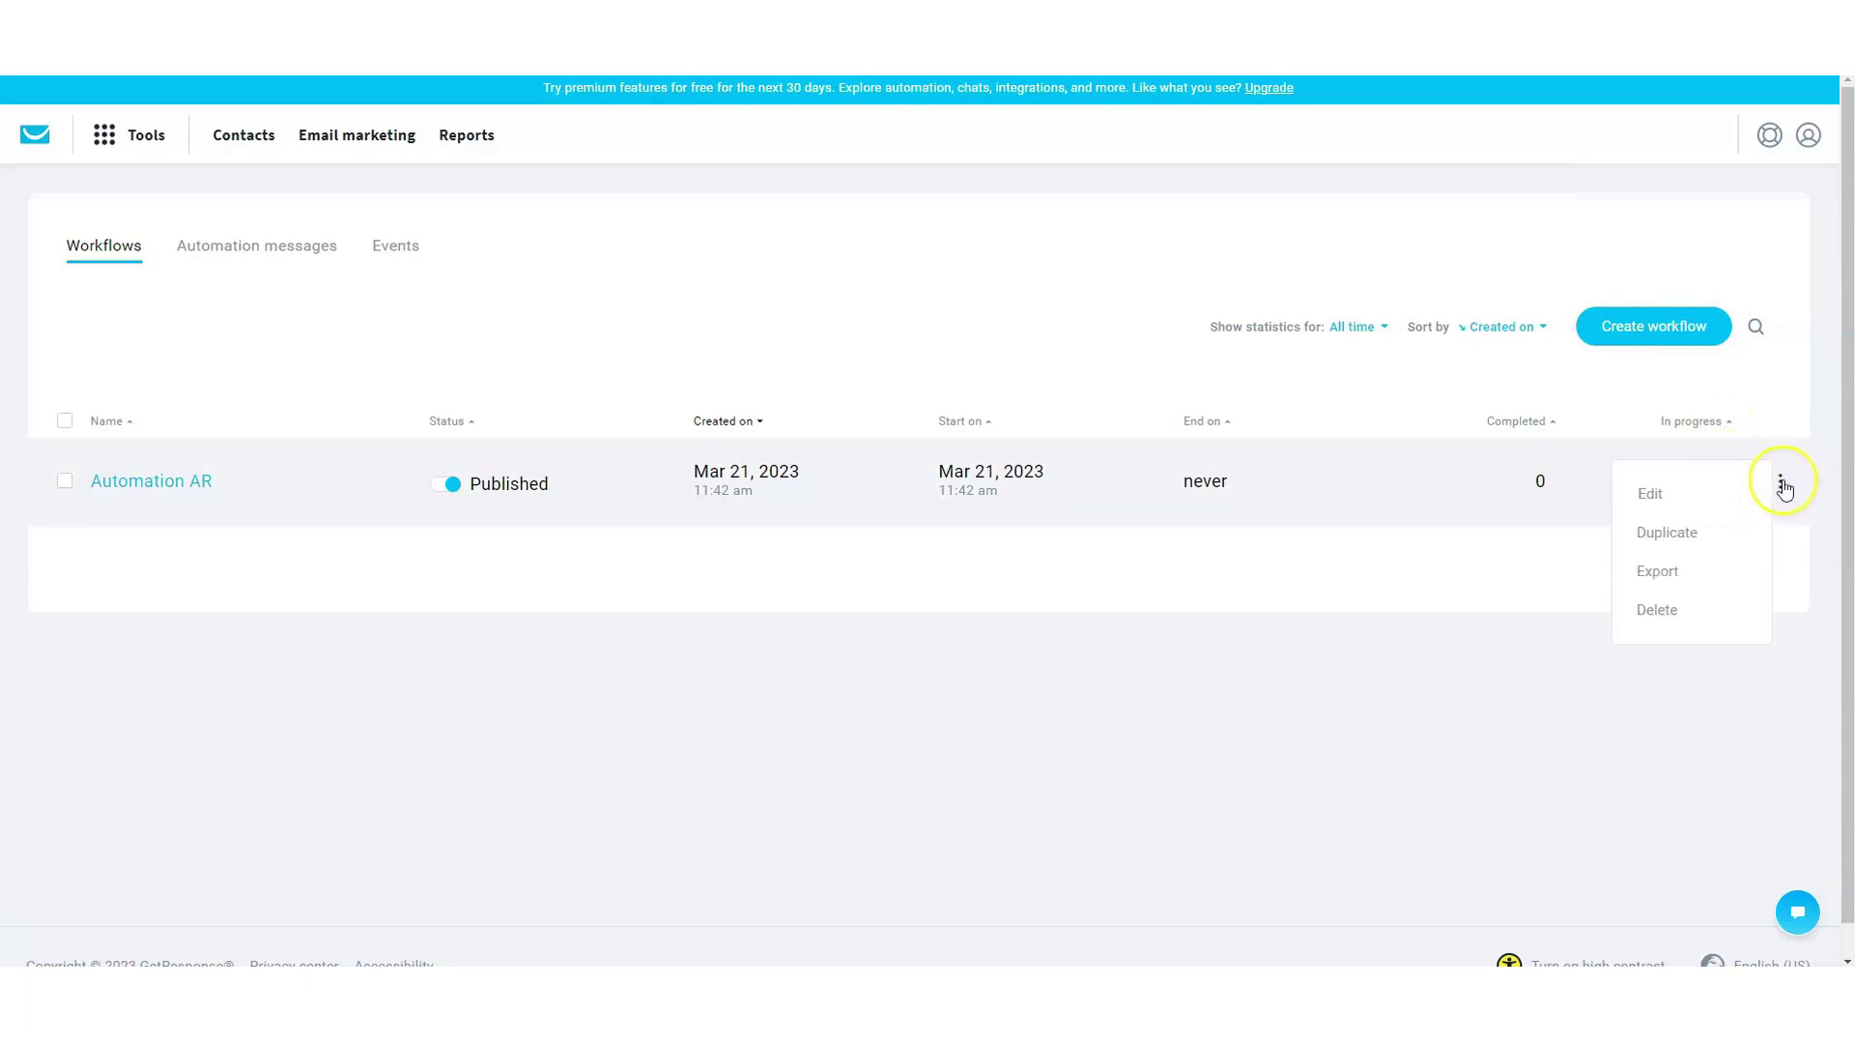
pyautogui.click(1769, 501)
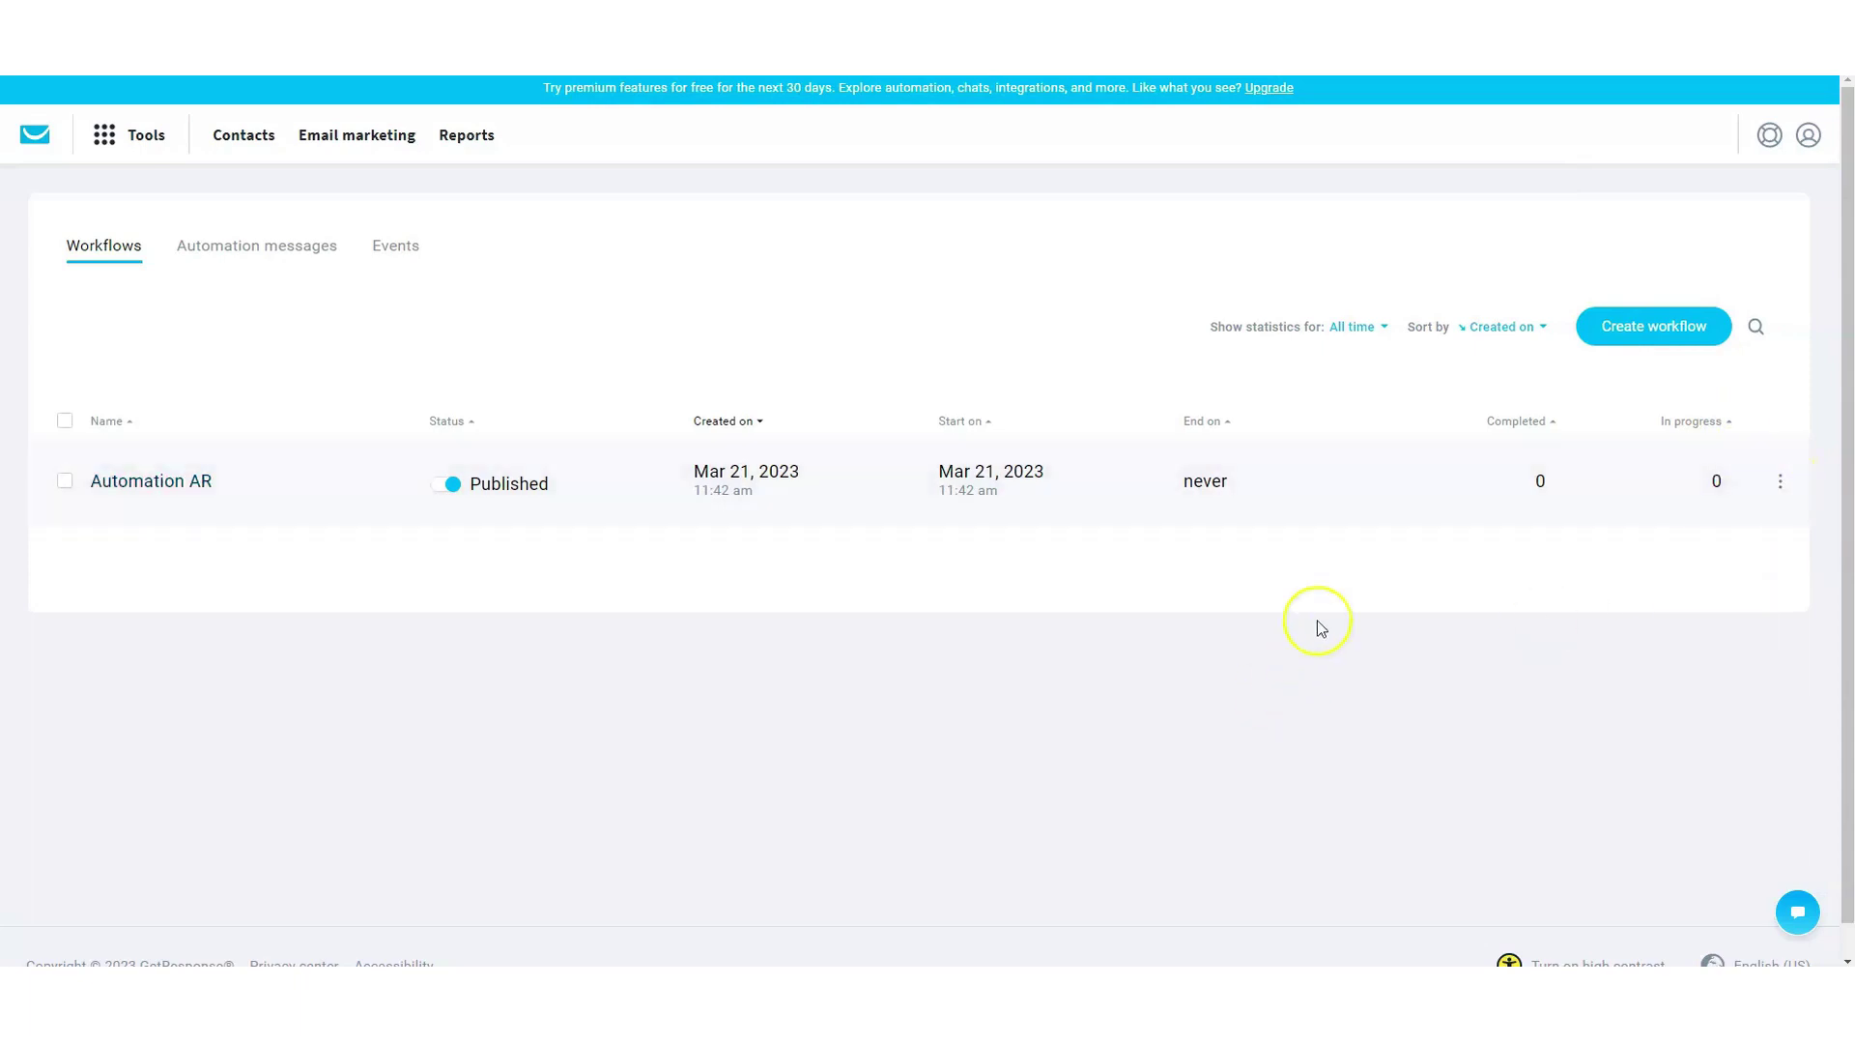
pyautogui.click(101, 137)
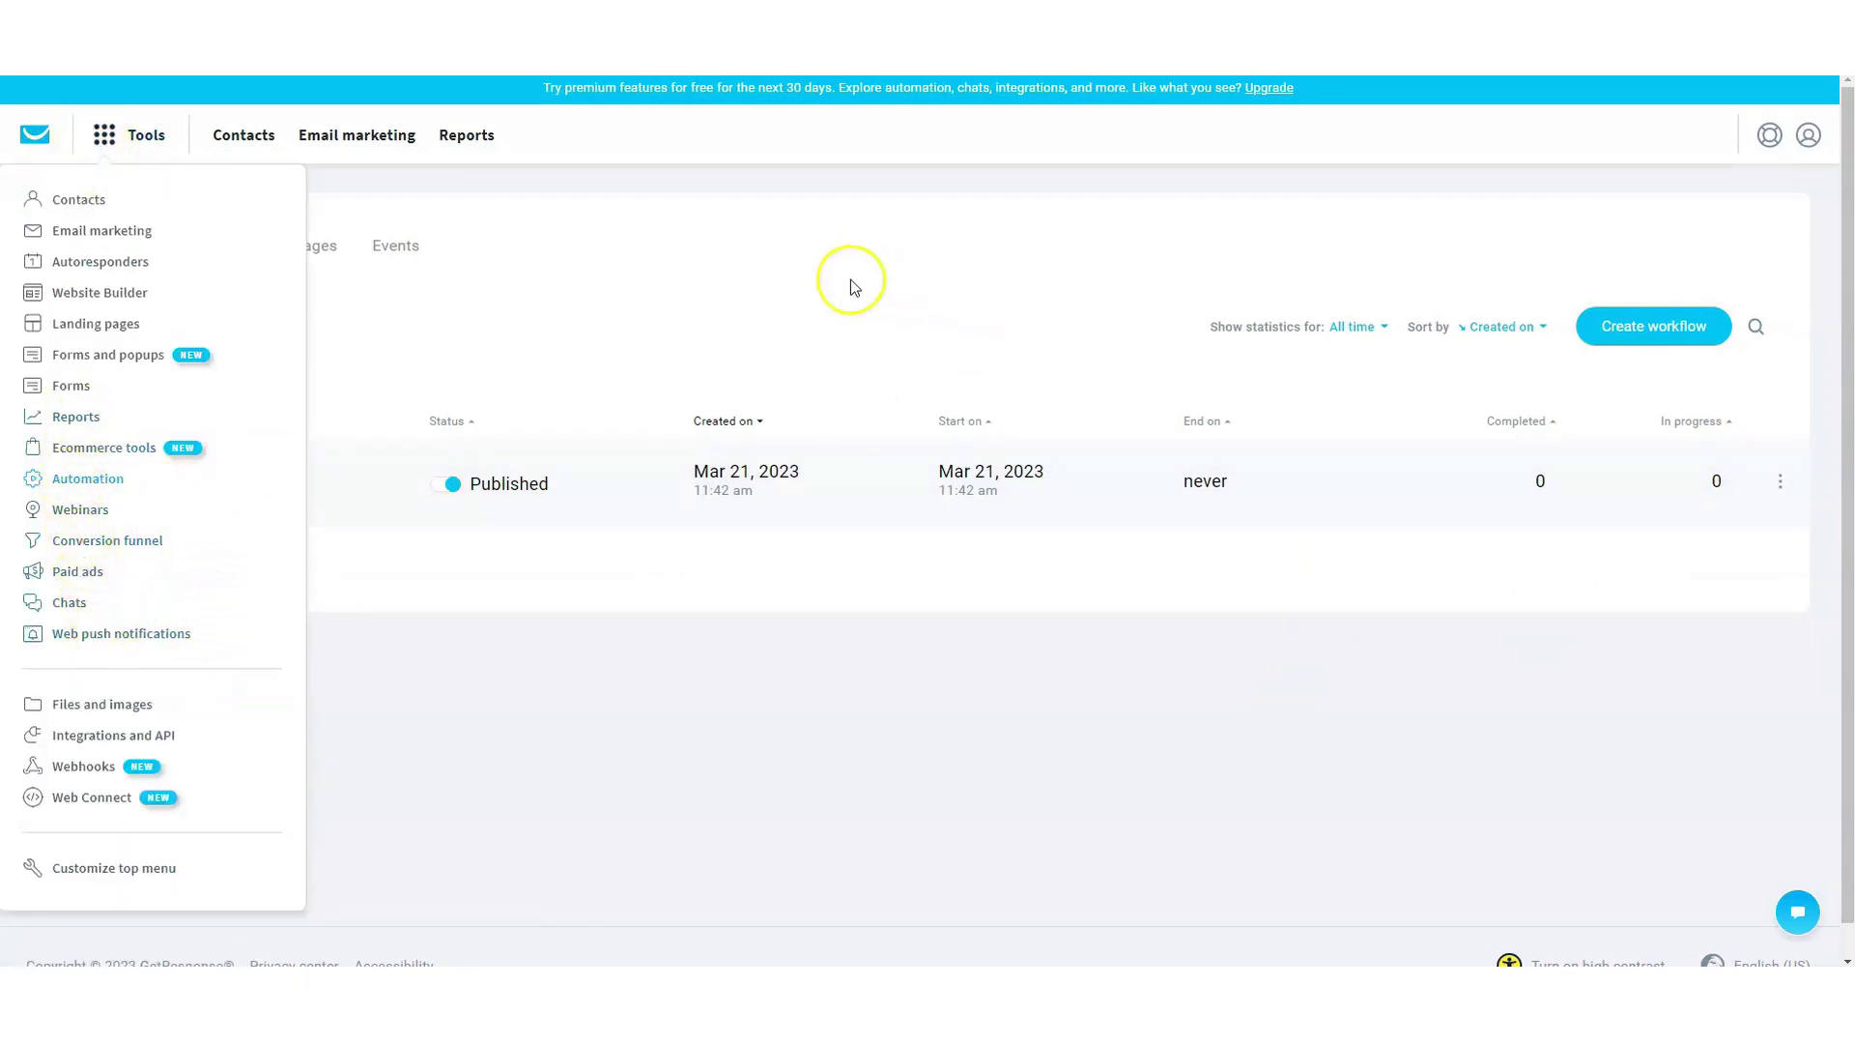
pyautogui.click(1175, 664)
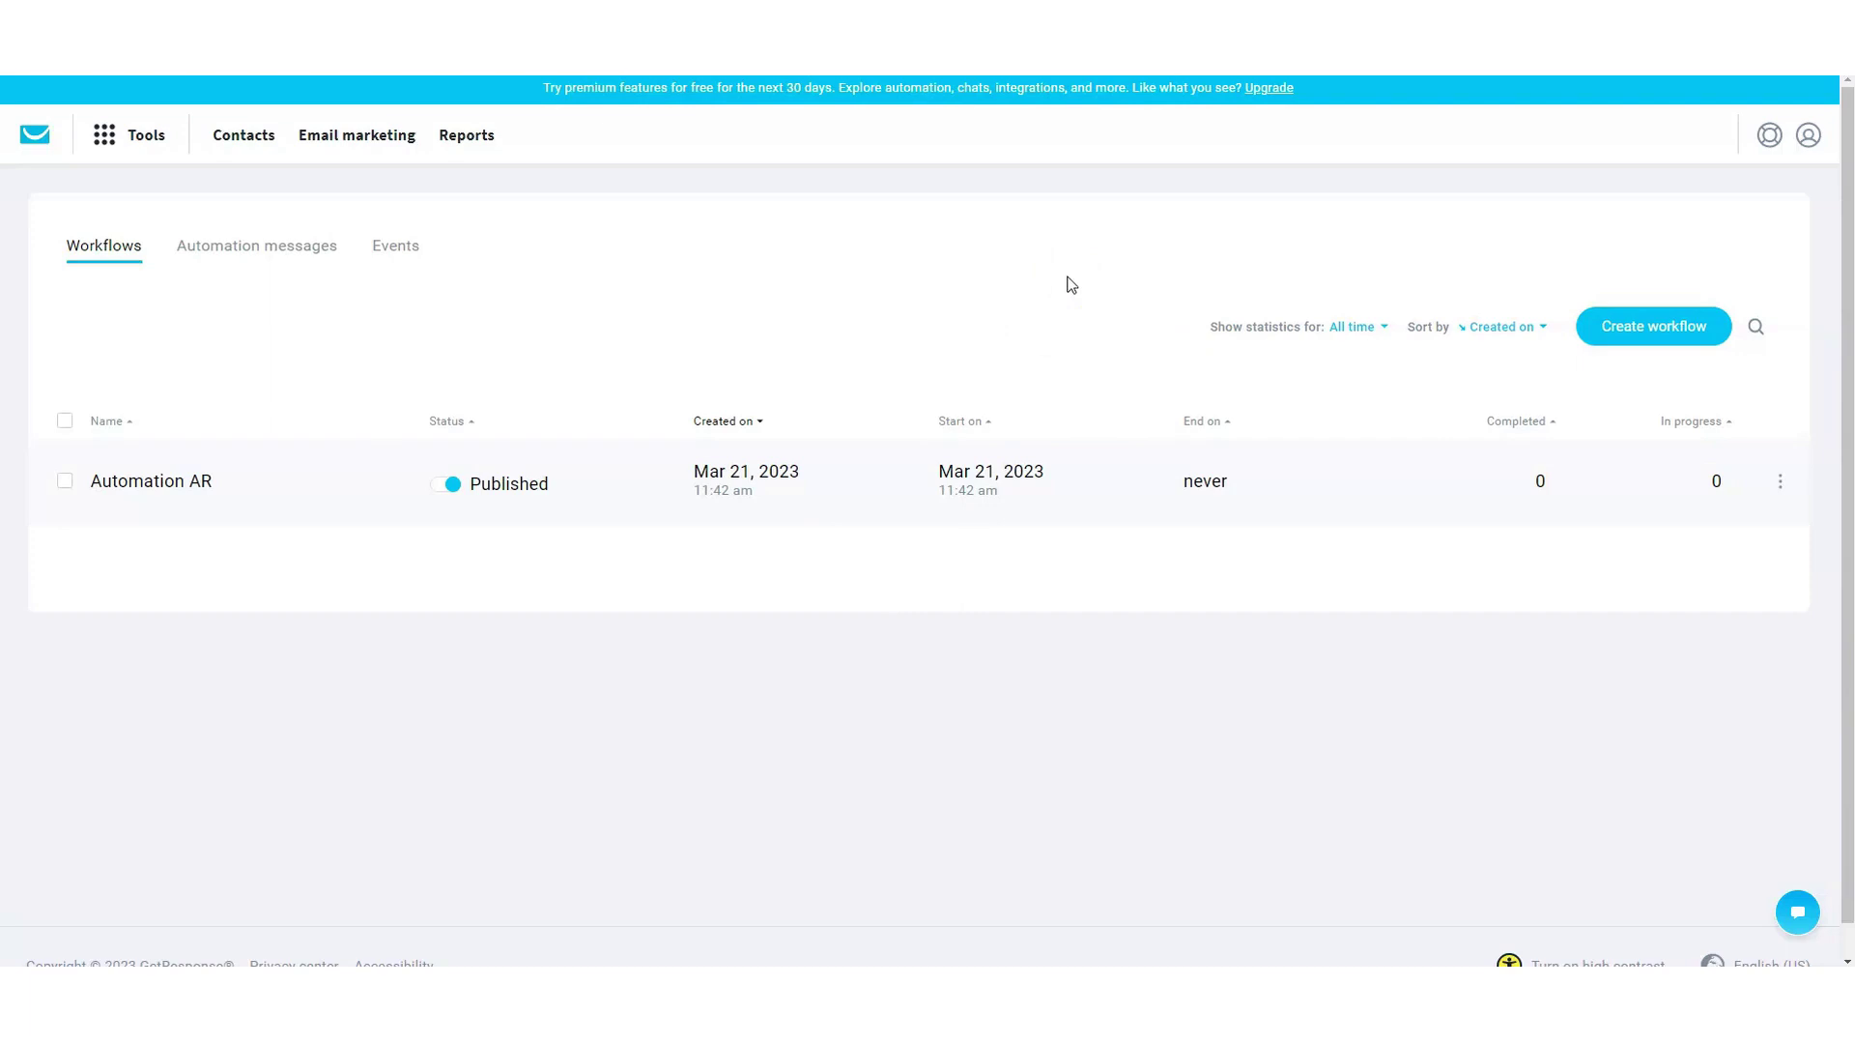
pyautogui.click(136, 136)
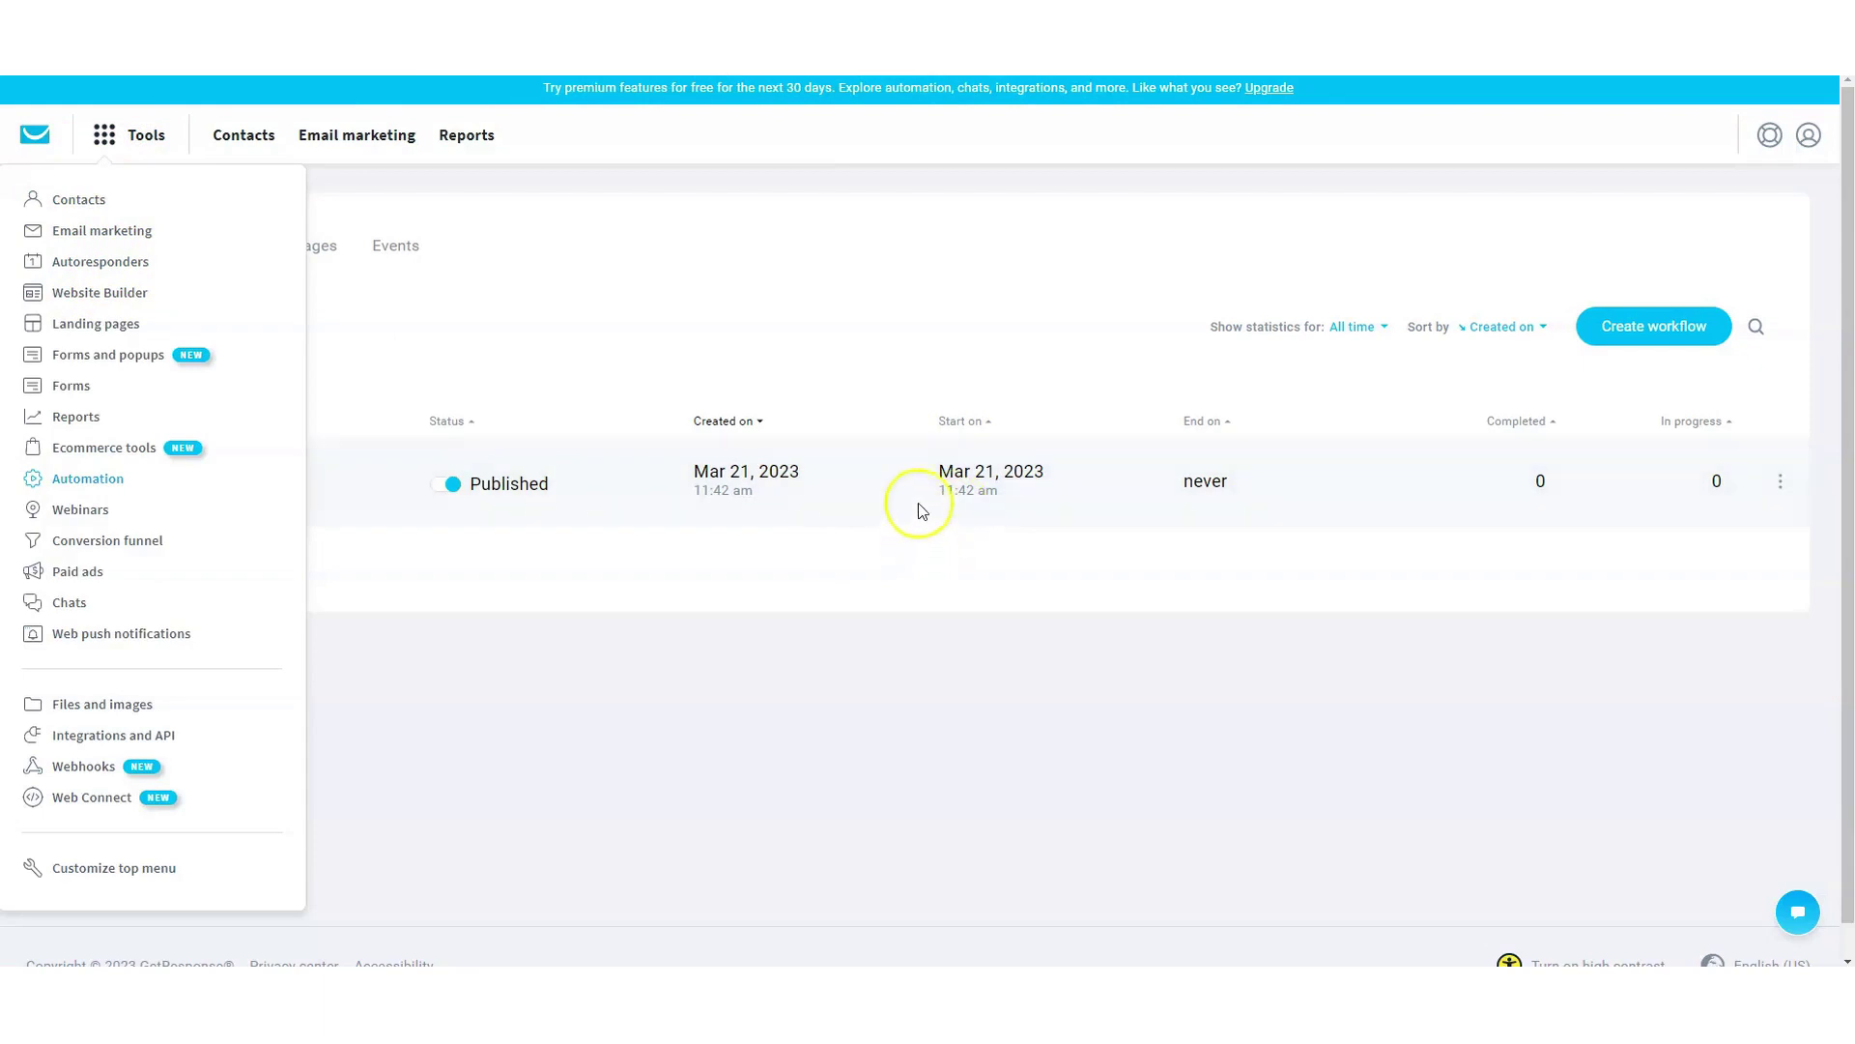
pyautogui.click(898, 346)
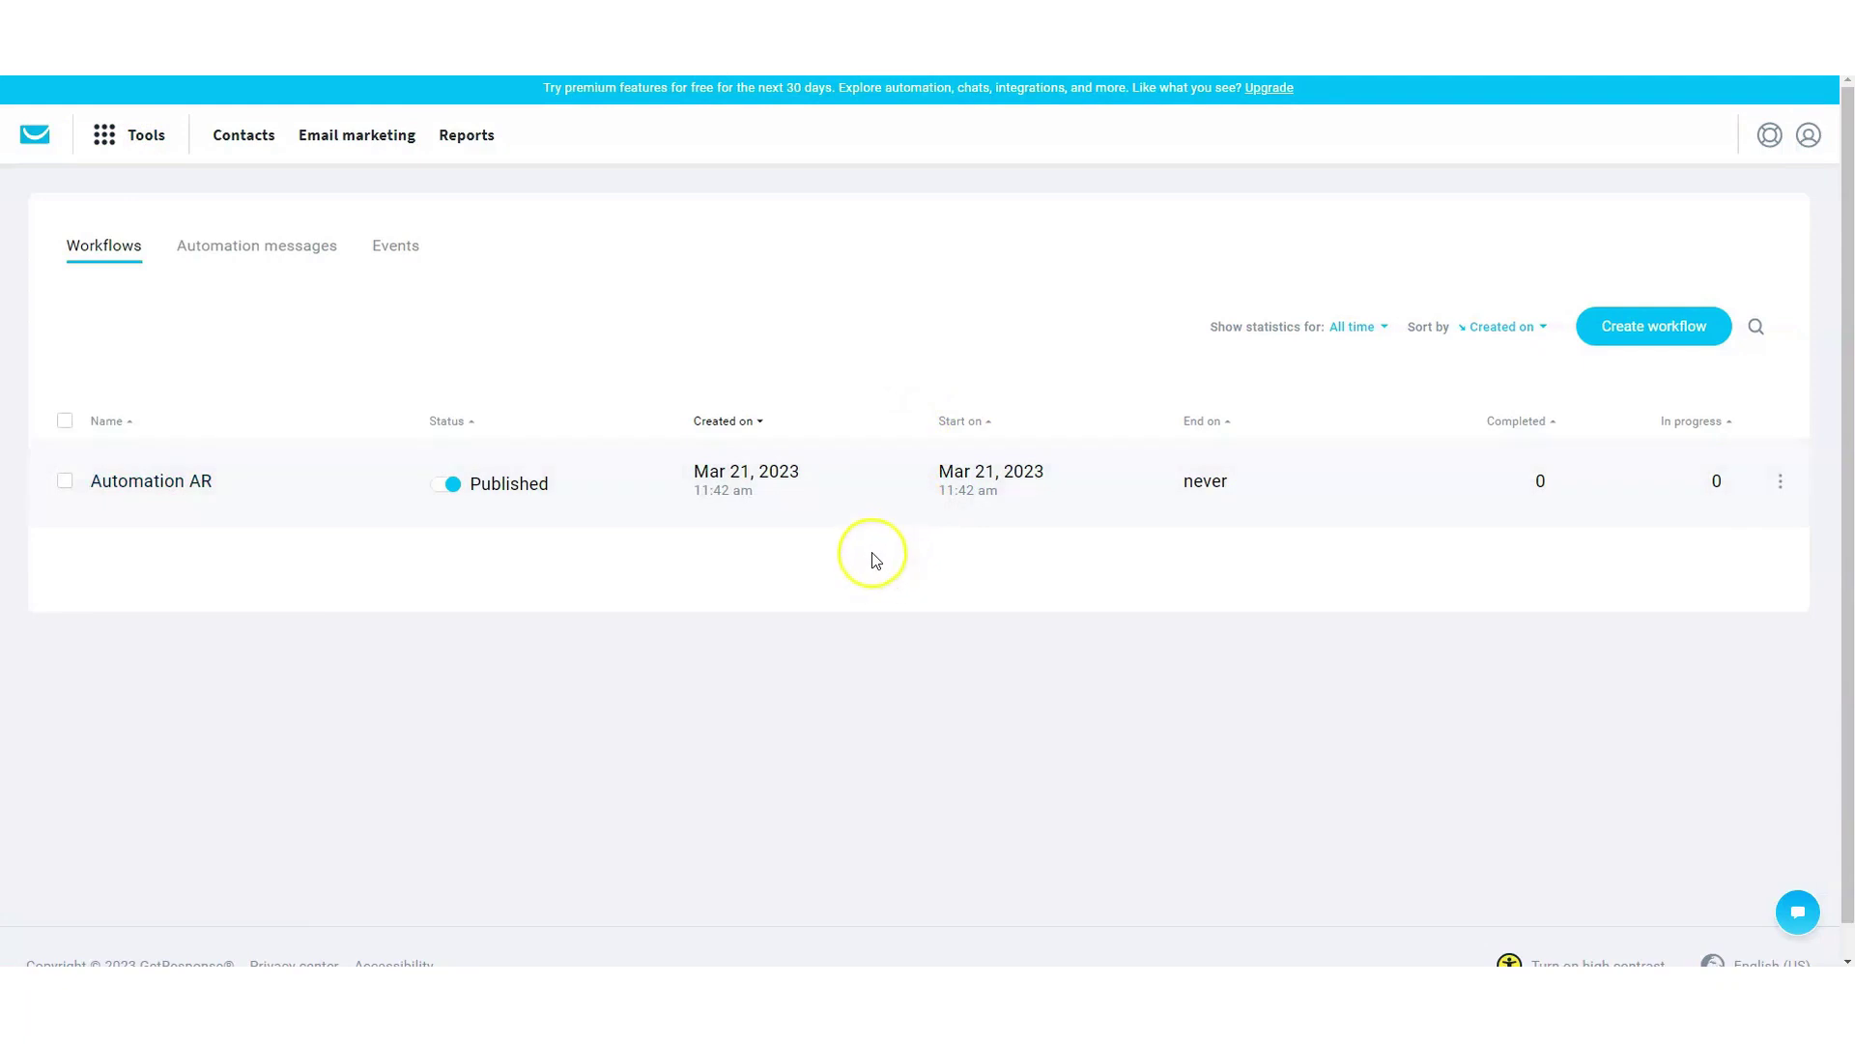
pyautogui.click(109, 153)
pyautogui.click(981, 319)
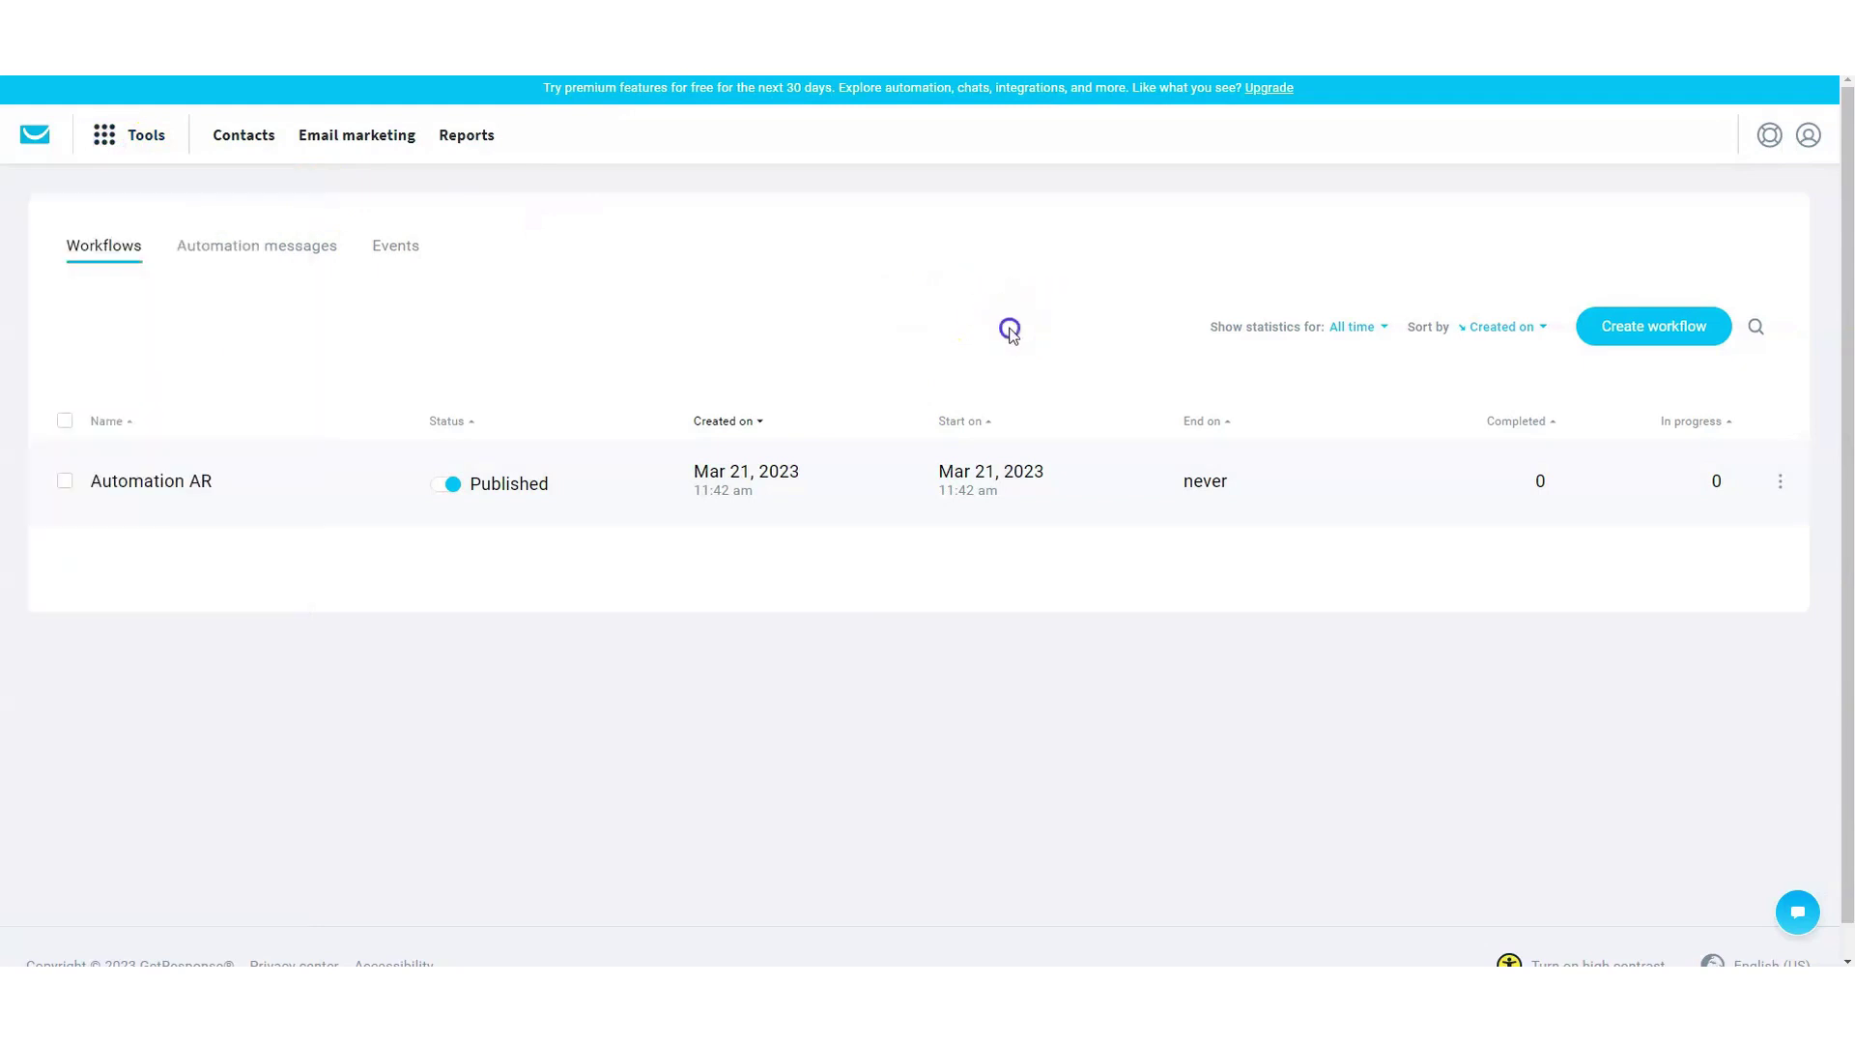